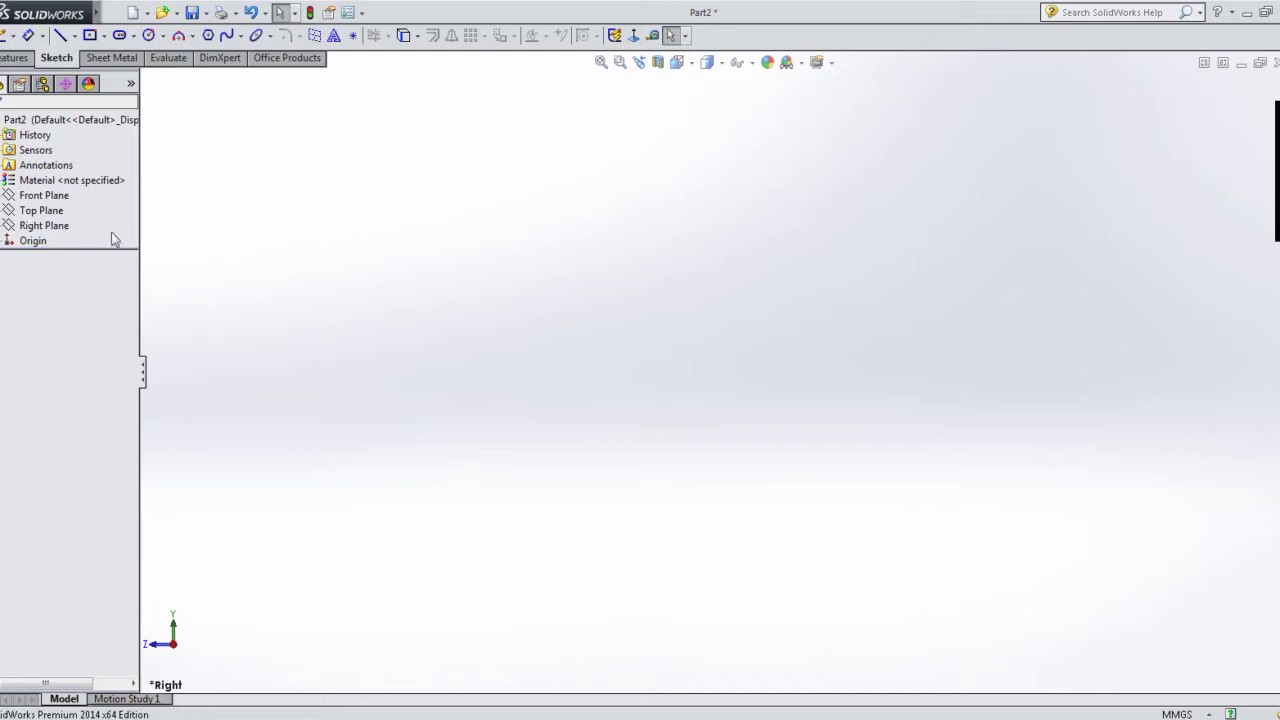
- On the Right Plane, sketch a vertical centreline up from the origin, dimensioned 150 mm
{"action": "left_click", "coordinate": [44, 225]}
{"action": "left_click", "coordinate": [88, 203]}
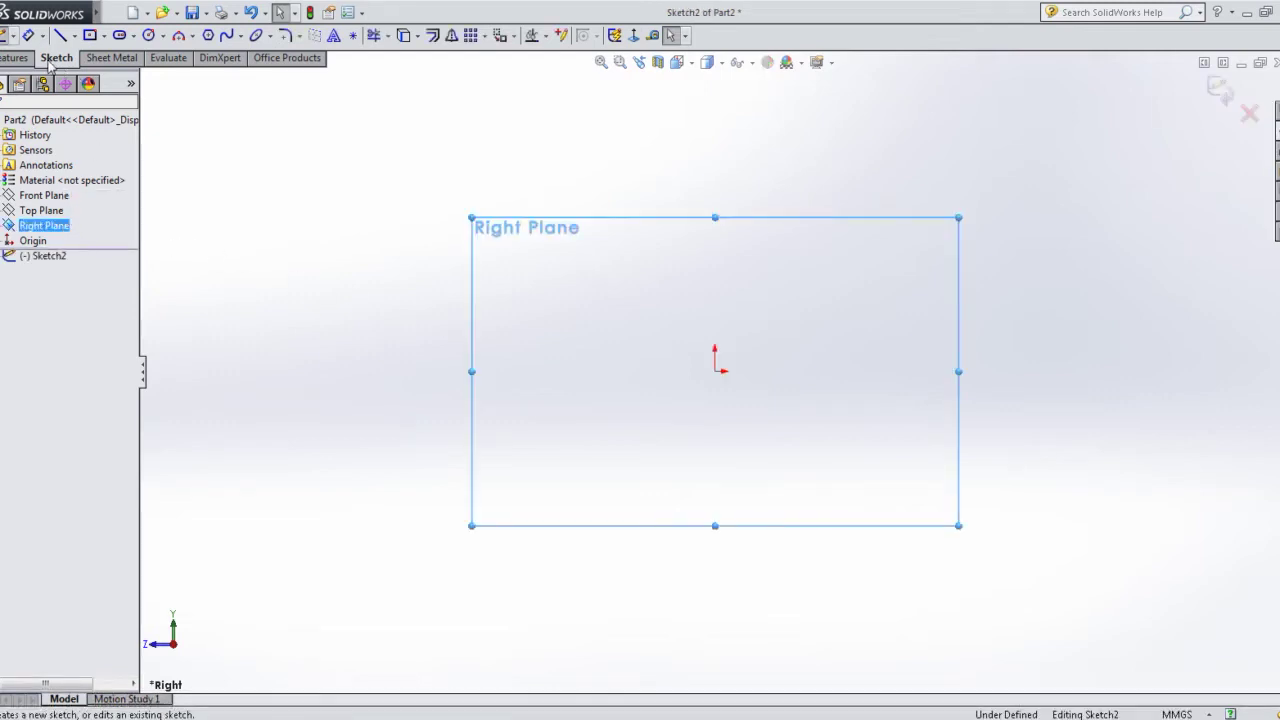
{"action": "left_click", "coordinate": [76, 36]}
{"action": "left_click", "coordinate": [85, 48]}
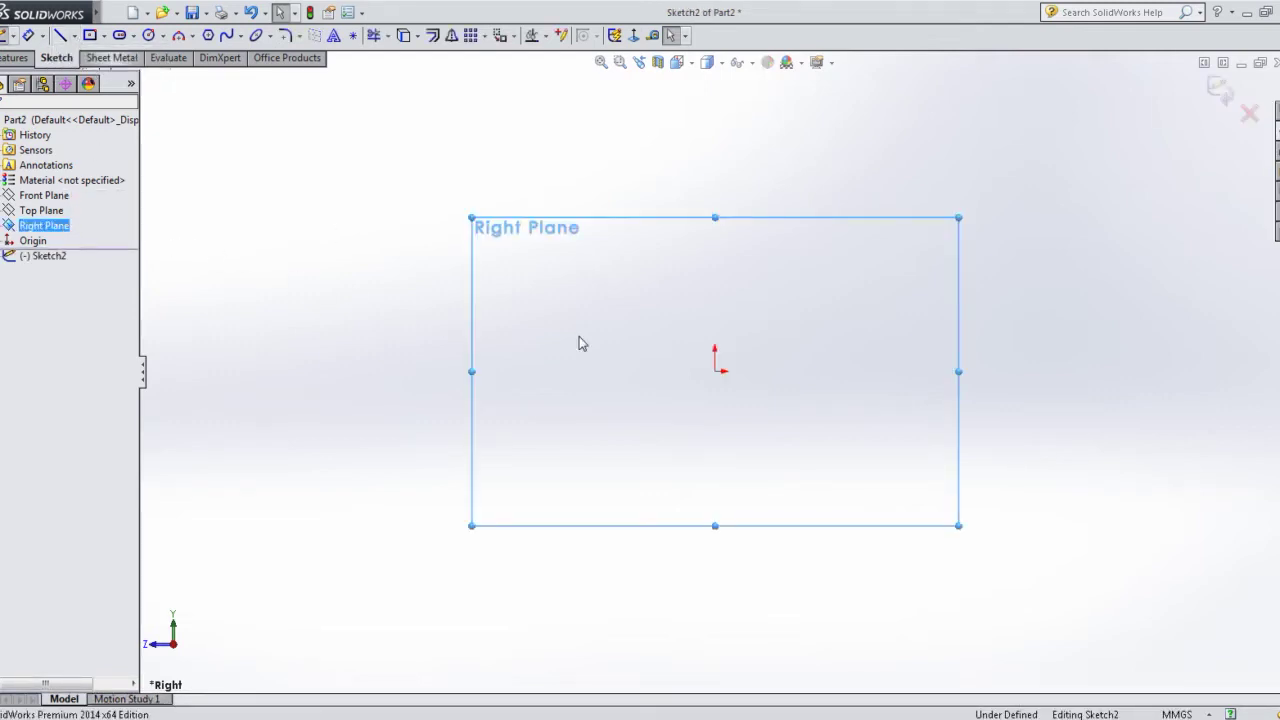
{"action": "left_click", "coordinate": [715, 370]}
{"action": "right_click", "coordinate": [716, 213]}
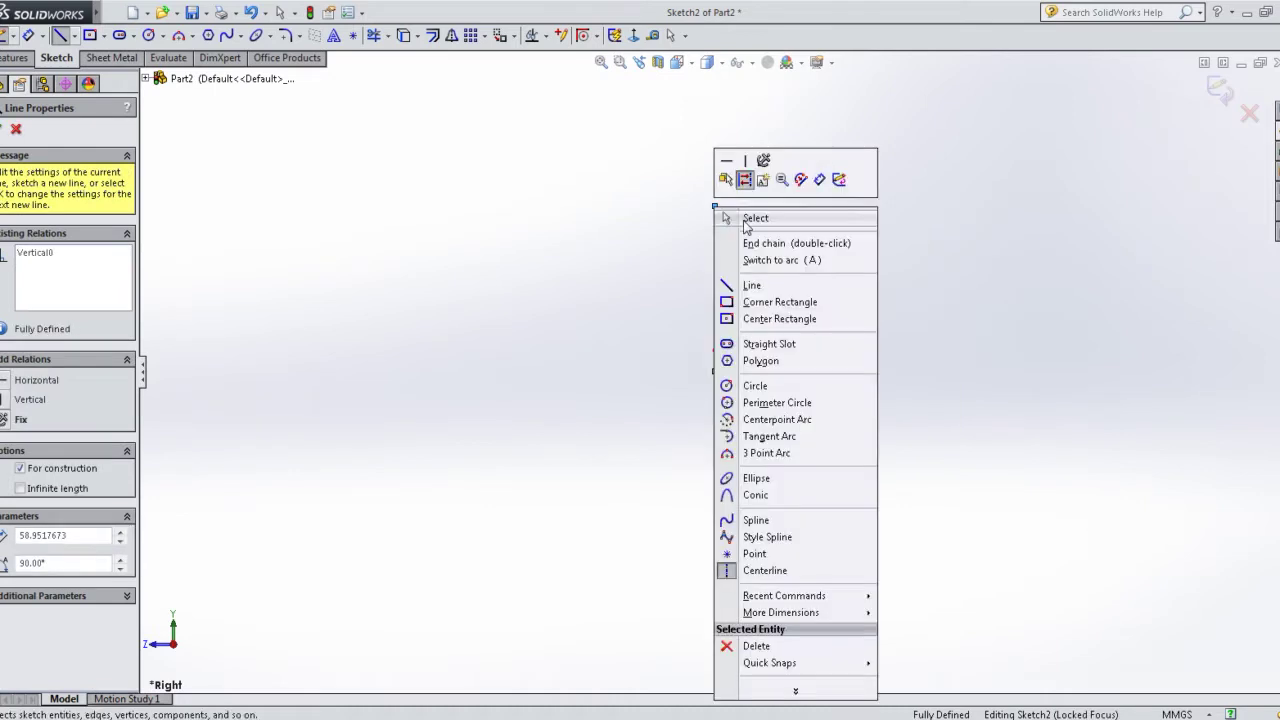
{"action": "left_click", "coordinate": [745, 217]}
{"action": "left_click", "coordinate": [716, 288]}
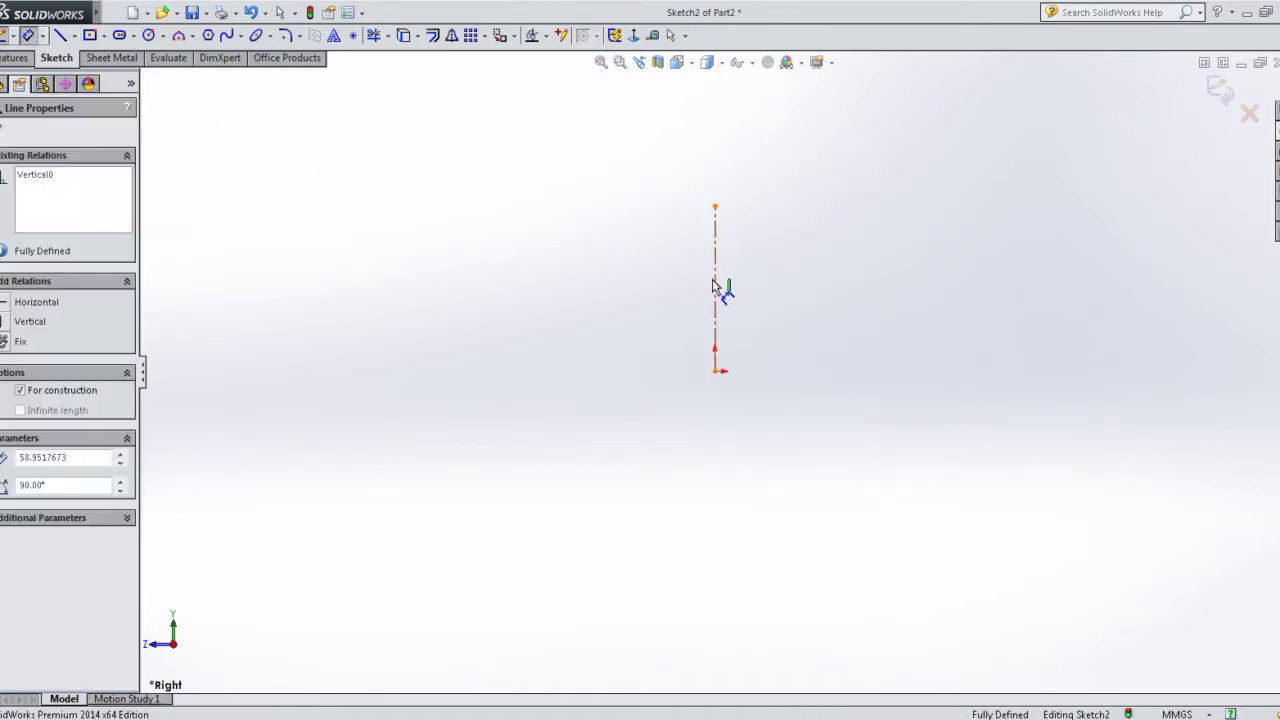
{"action": "left_click", "coordinate": [666, 300]}
{"action": "type", "text": "15"}
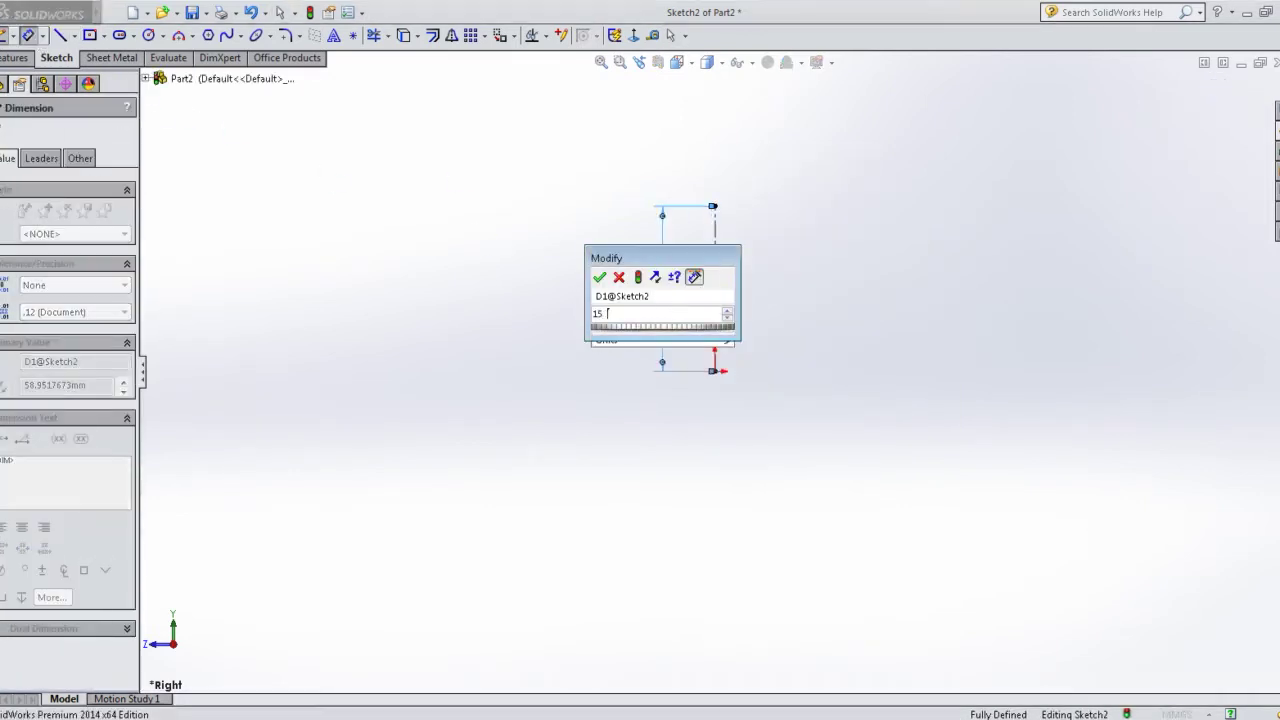
{"action": "type", "text": "0"}
{"action": "key", "text": "Return"}
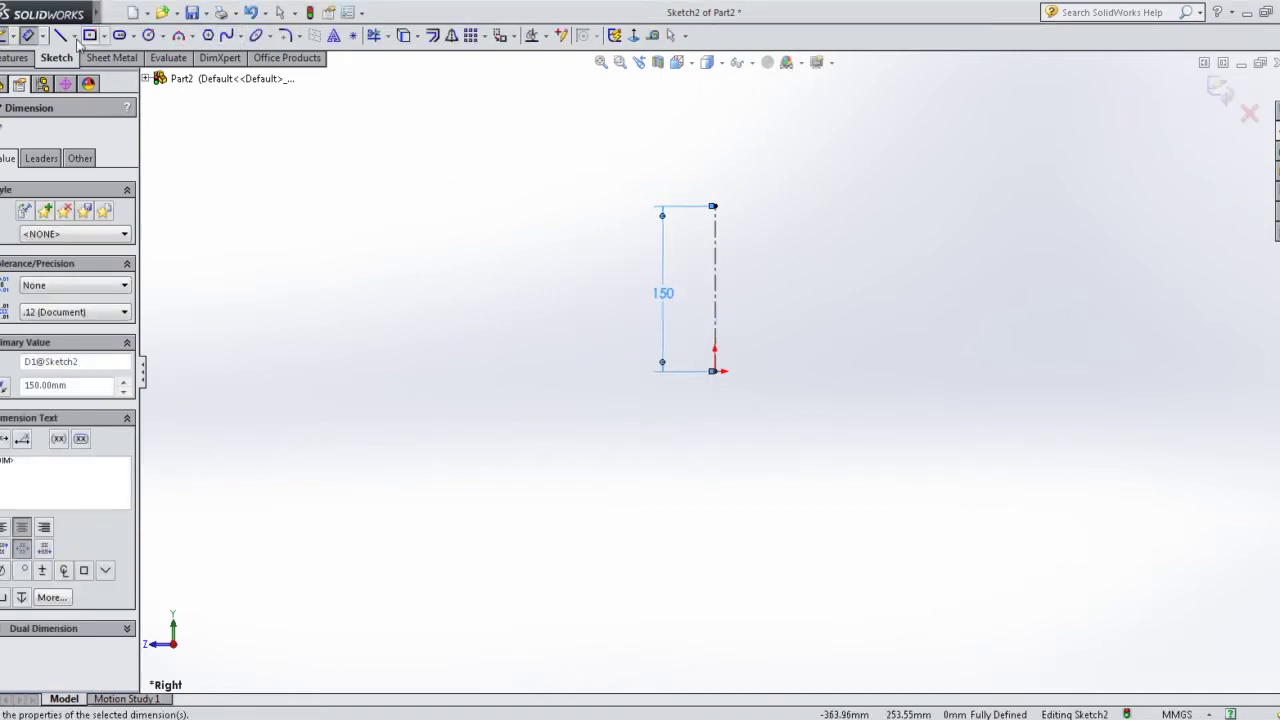
- Draw a flat line, two curved segments and a short end line off the centreline
{"action": "left_click", "coordinate": [62, 35]}
{"action": "scroll", "coordinate": [749, 394], "scroll_direction": "down", "scroll_amount": 3}
{"action": "scroll", "coordinate": [731, 354], "scroll_direction": "down", "scroll_amount": 2}
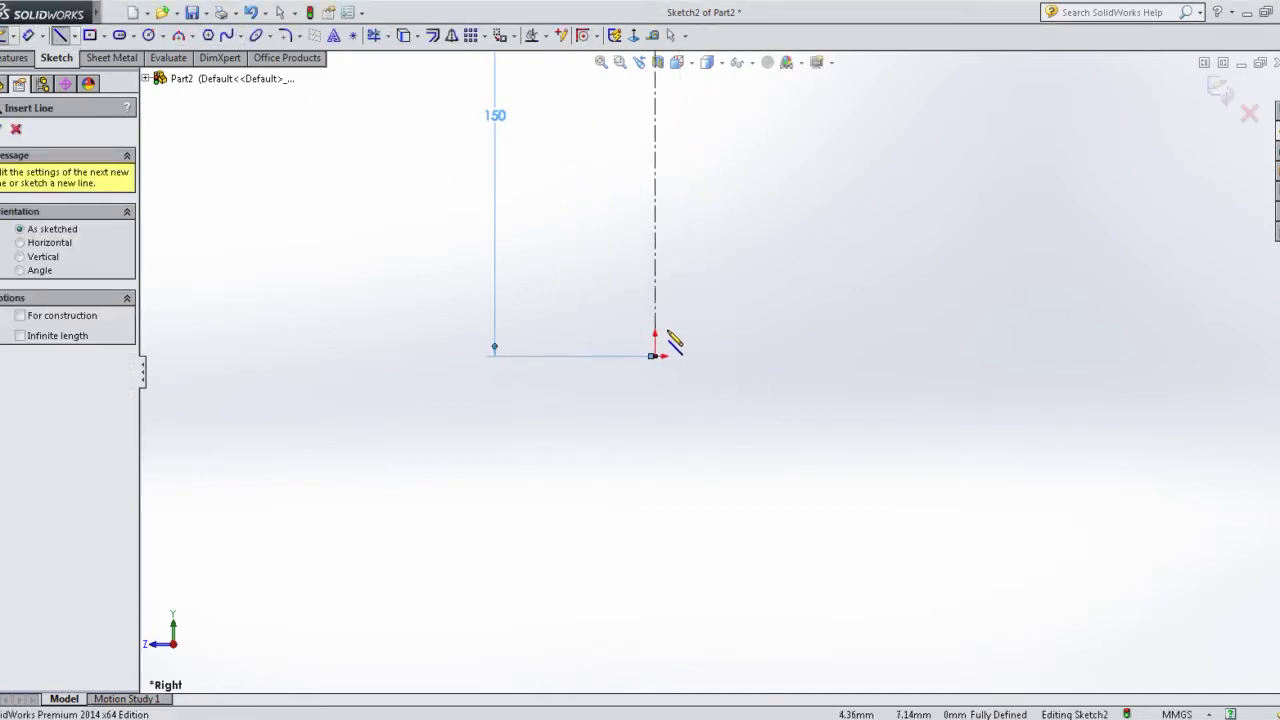
{"action": "left_click", "coordinate": [656, 330]}
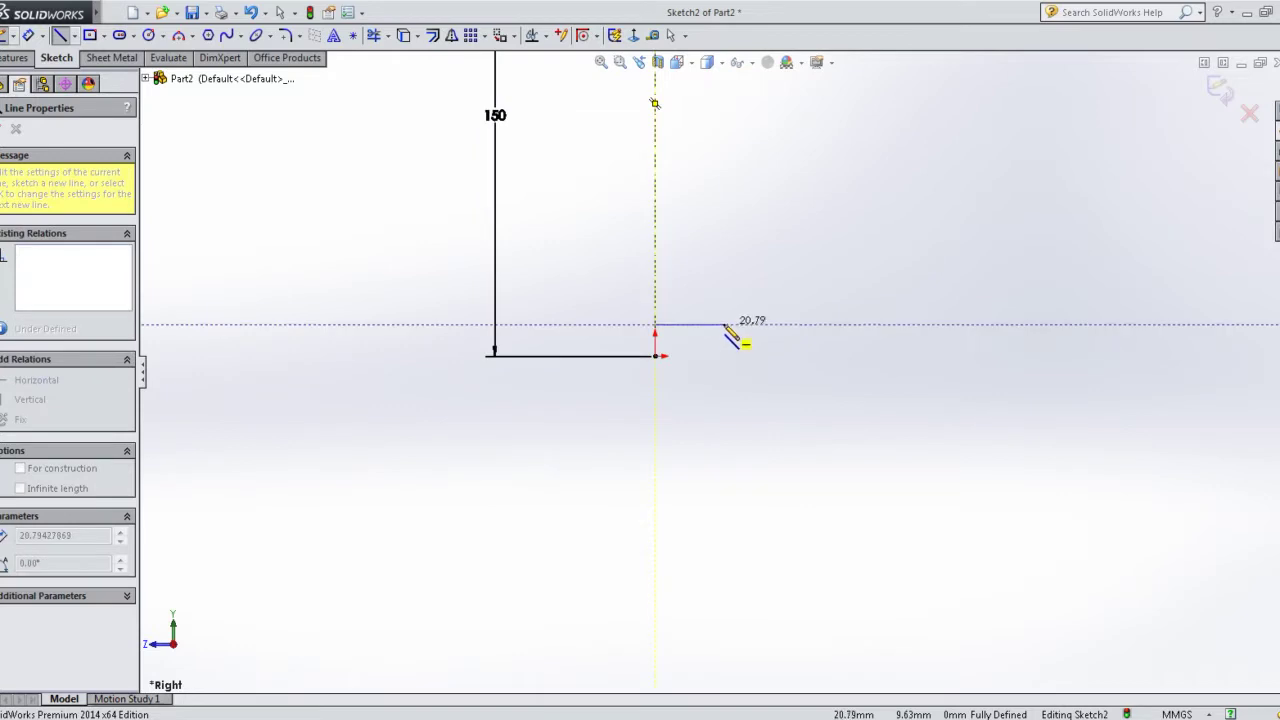
{"action": "left_click", "coordinate": [725, 325]}
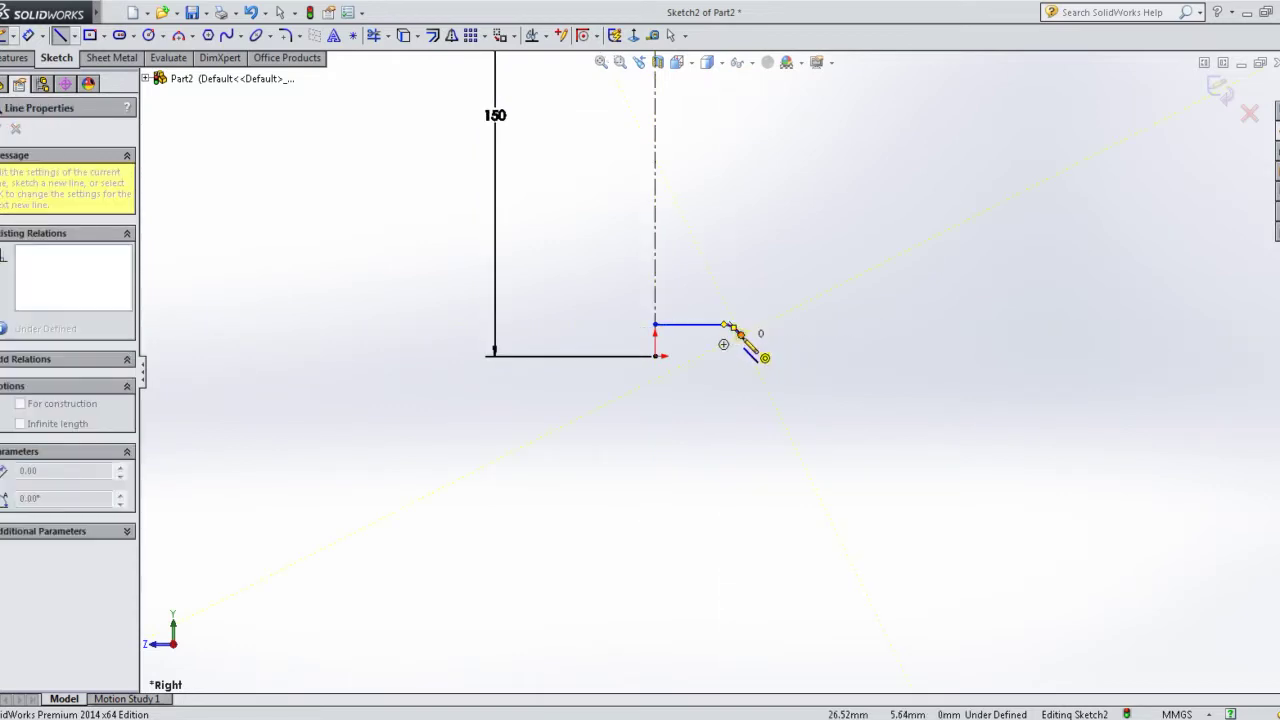
{"action": "left_click", "coordinate": [741, 334]}
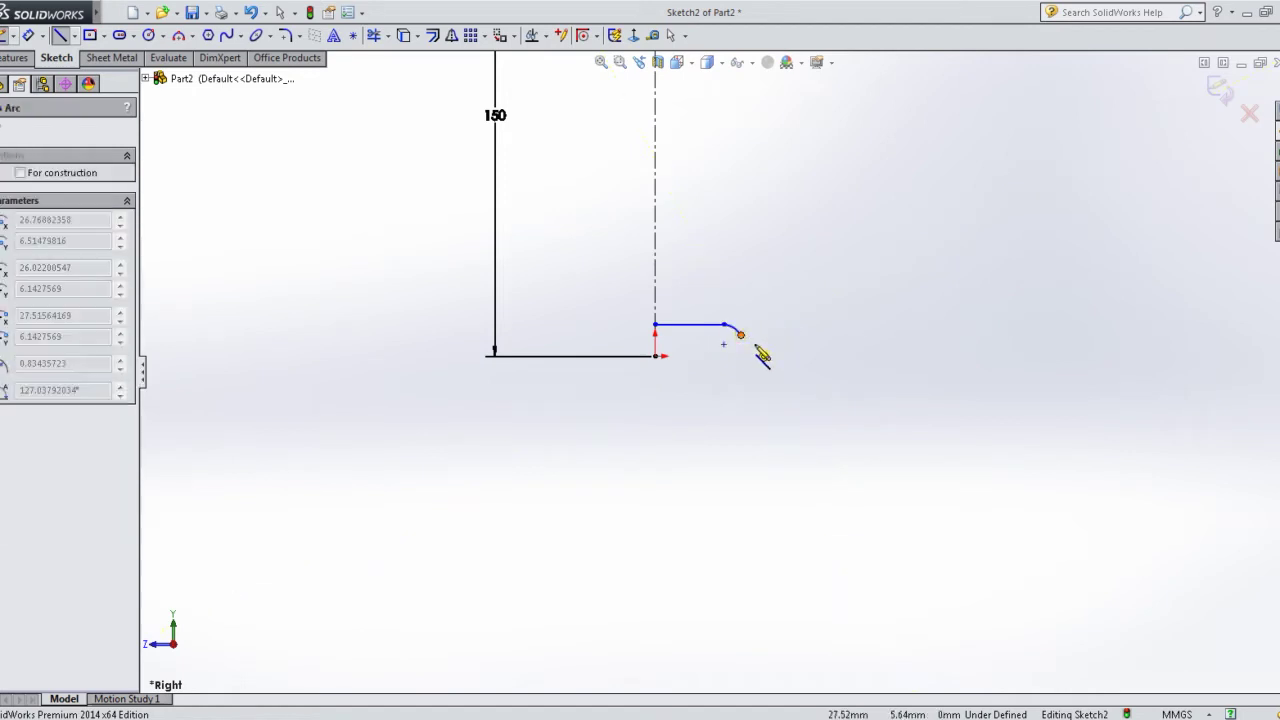
{"action": "left_click", "coordinate": [752, 344]}
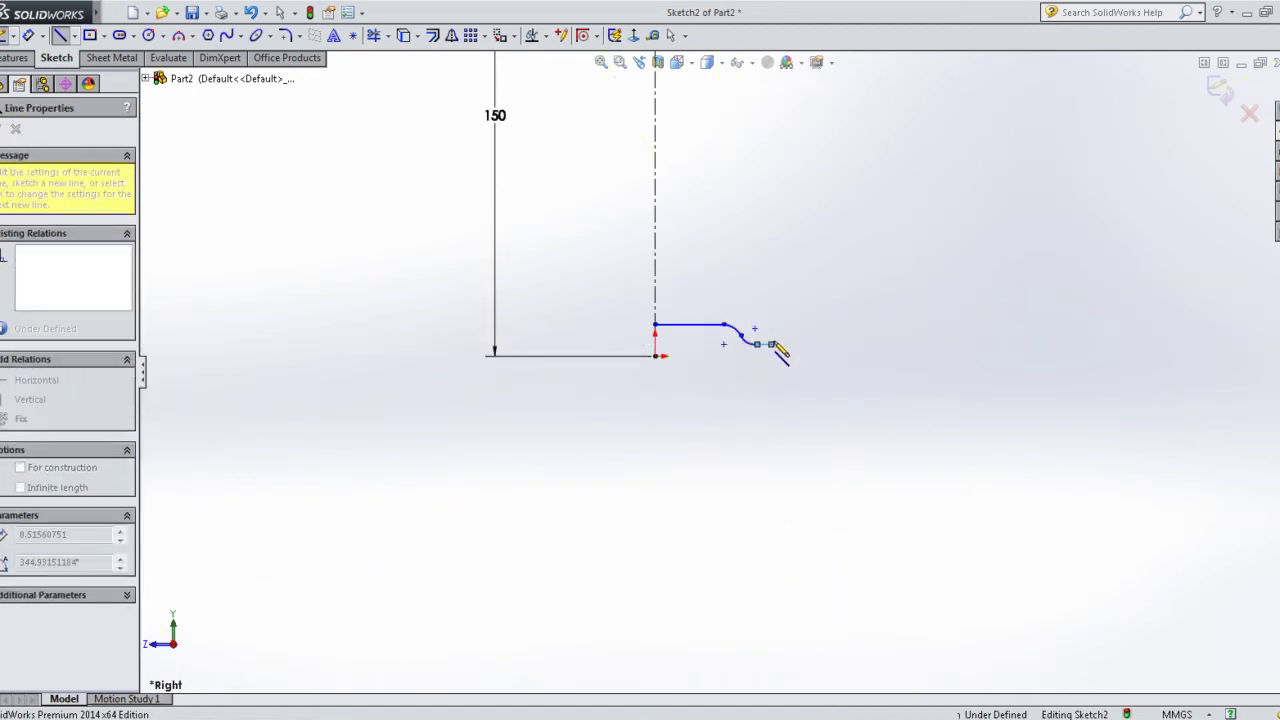
{"action": "right_click", "coordinate": [772, 345]}
{"action": "left_click", "coordinate": [864, 302]}
{"action": "right_click", "coordinate": [800, 354]}
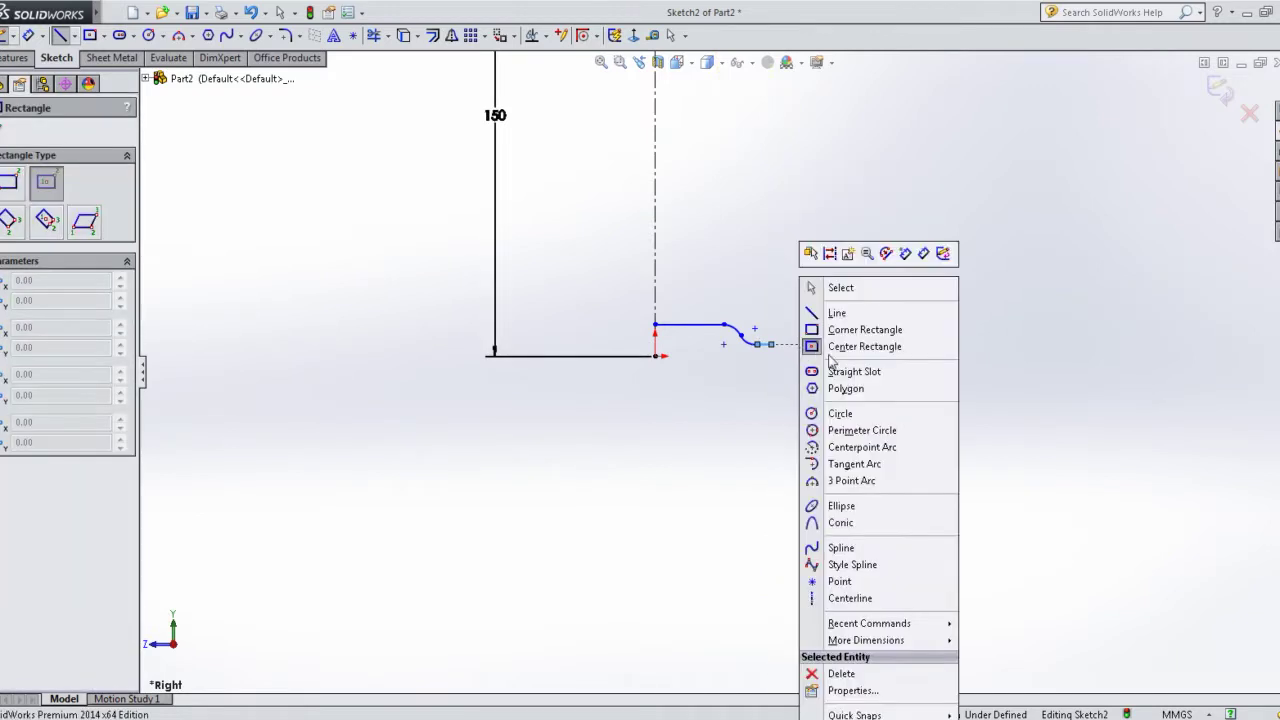
{"action": "left_click", "coordinate": [840, 287]}
{"action": "scroll", "coordinate": [800, 340], "scroll_direction": "down", "scroll_amount": 4}
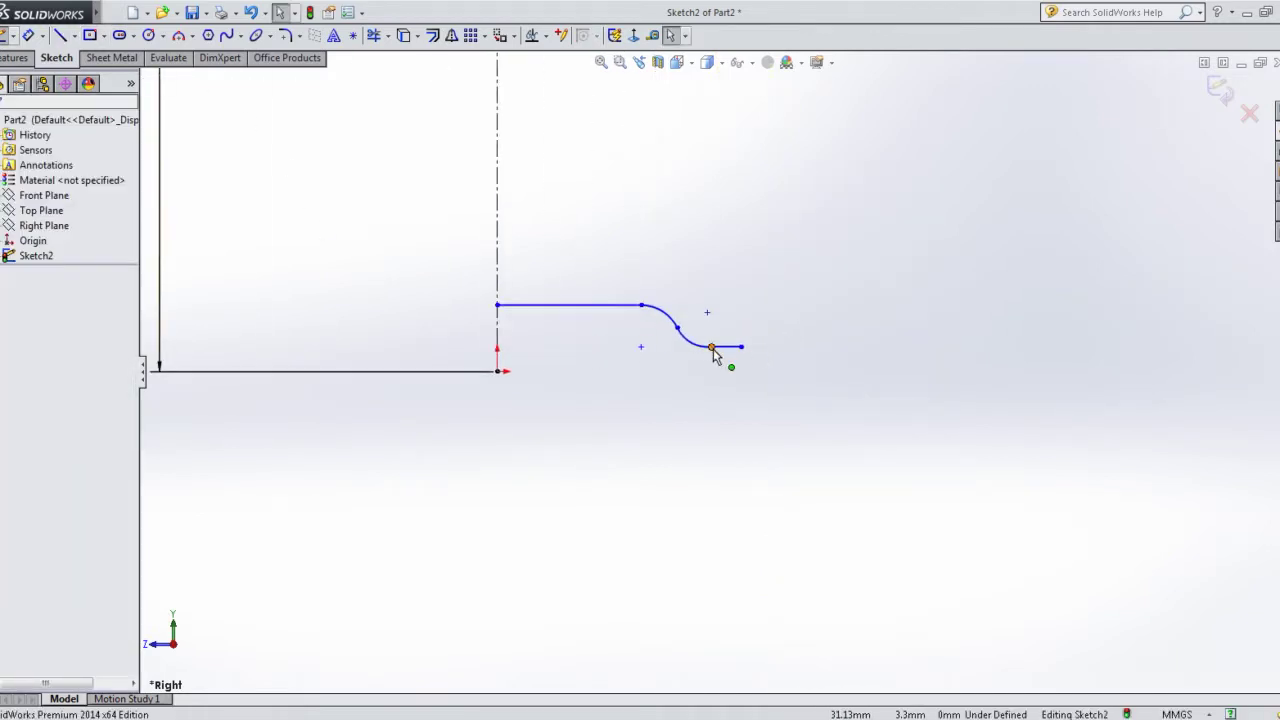
- Level the profile end point with the origin; dimension the flat line 25 and overall width 37.50 mm
{"action": "left_click", "coordinate": [712, 349]}
{"action": "left_click", "coordinate": [497, 372], "text": "ctrl"}
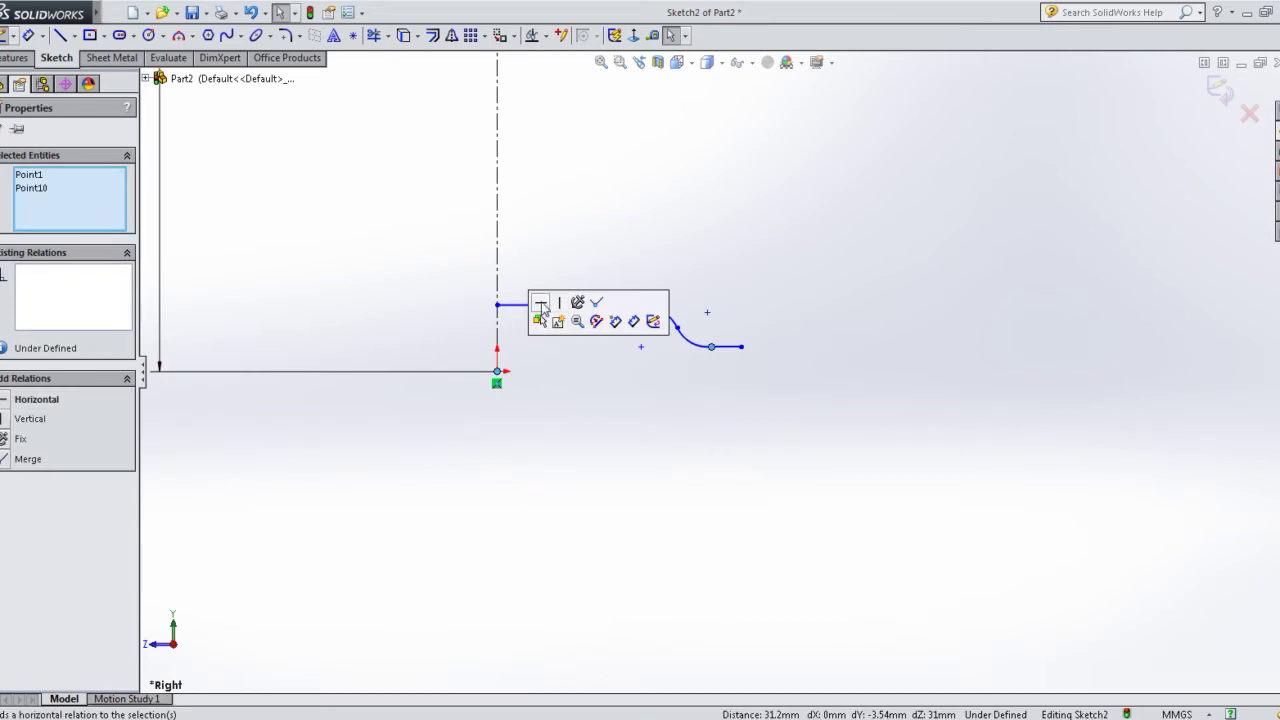
{"action": "left_click", "coordinate": [540, 304]}
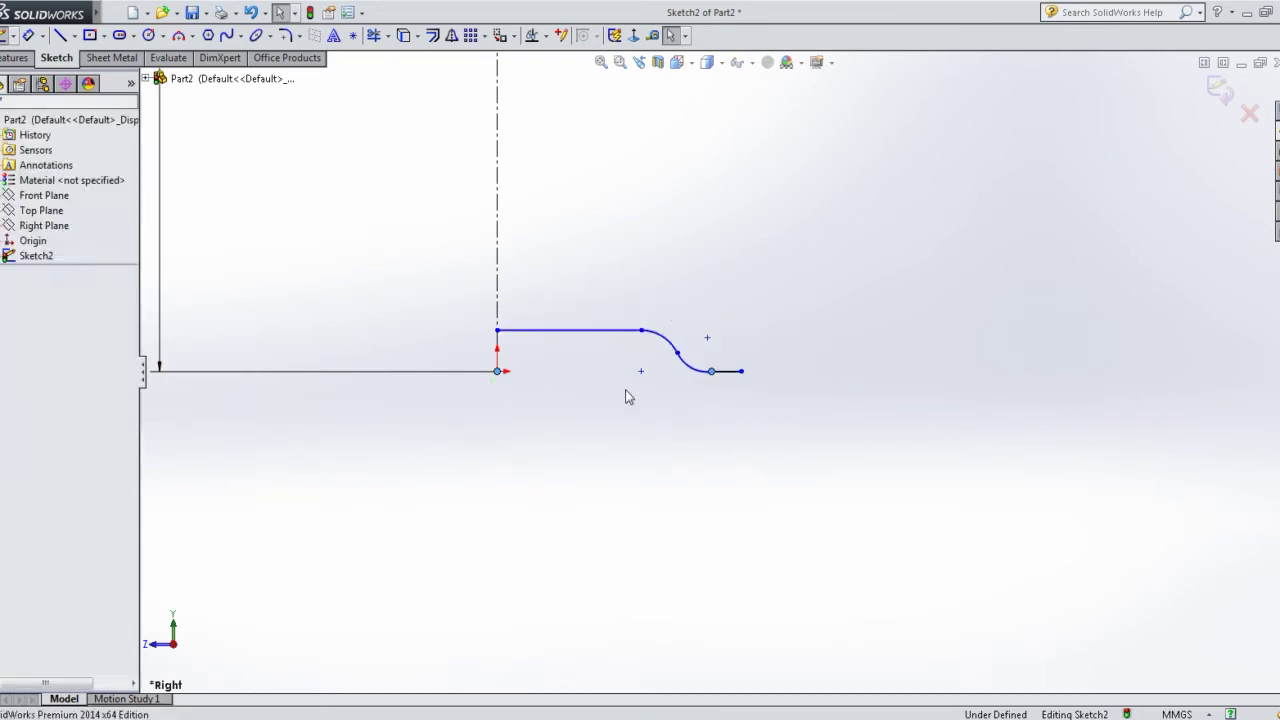
{"action": "left_click", "coordinate": [597, 340]}
{"action": "left_click", "coordinate": [583, 289]}
{"action": "type", "text": "25"}
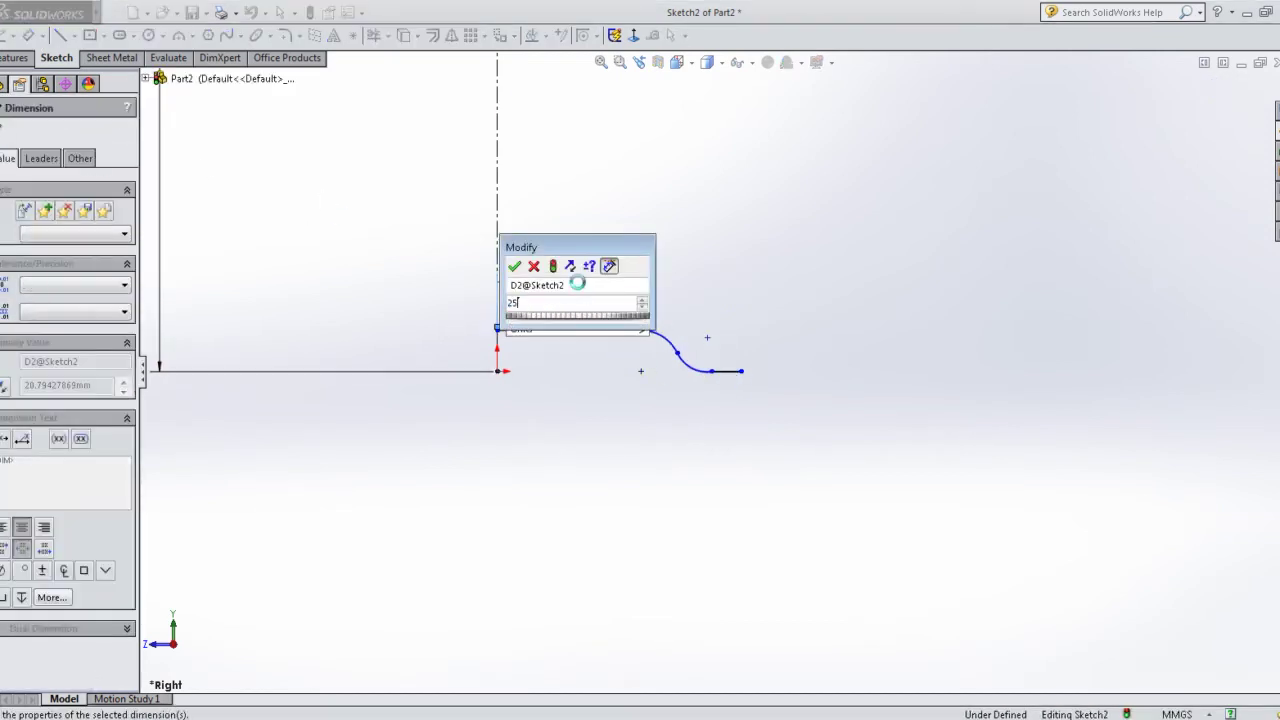
{"action": "left_click", "coordinate": [737, 370]}
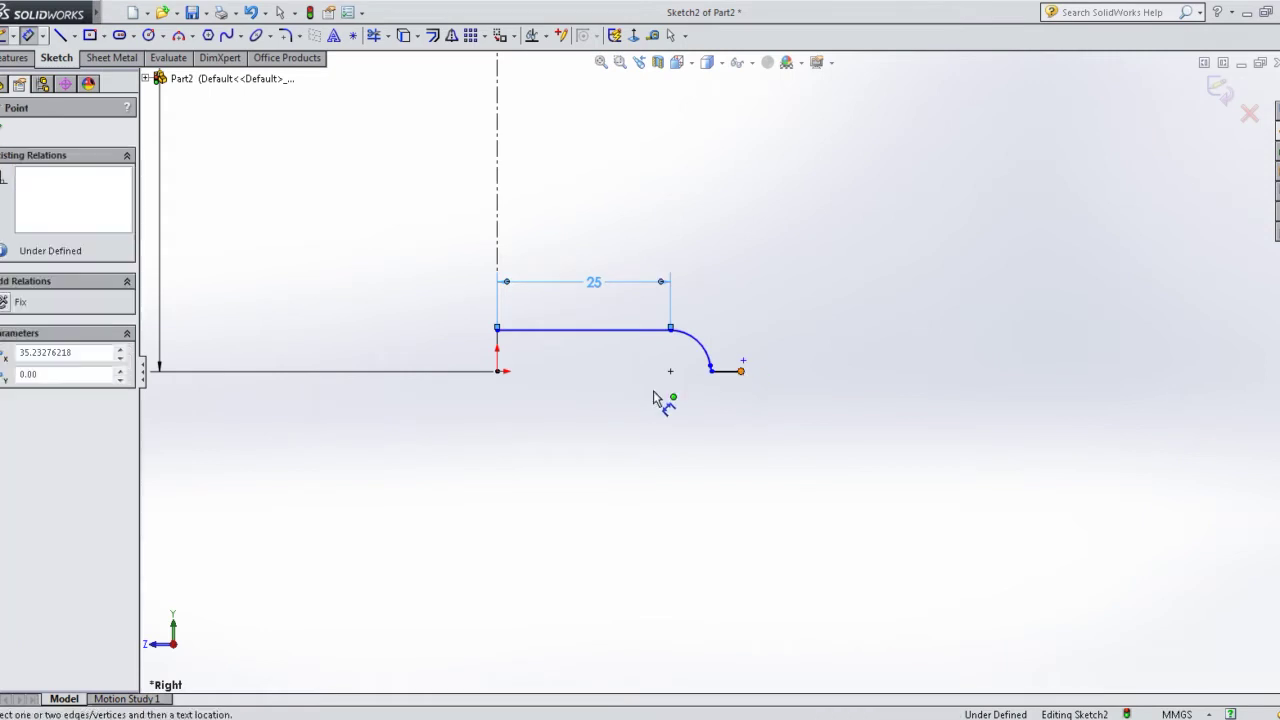
{"action": "left_click", "coordinate": [498, 372]}
{"action": "left_click", "coordinate": [602, 430]}
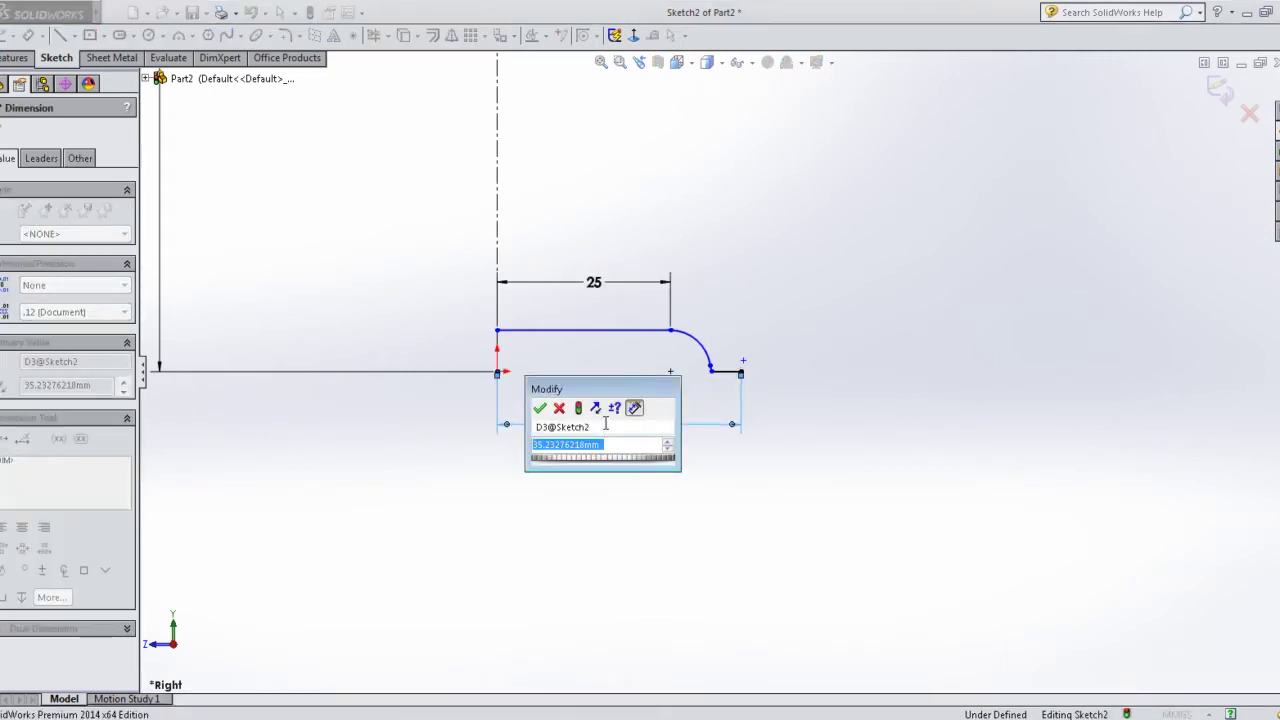
{"action": "type", "text": "75"}
{"action": "type", "text": "2"}
{"action": "key", "text": "Return"}
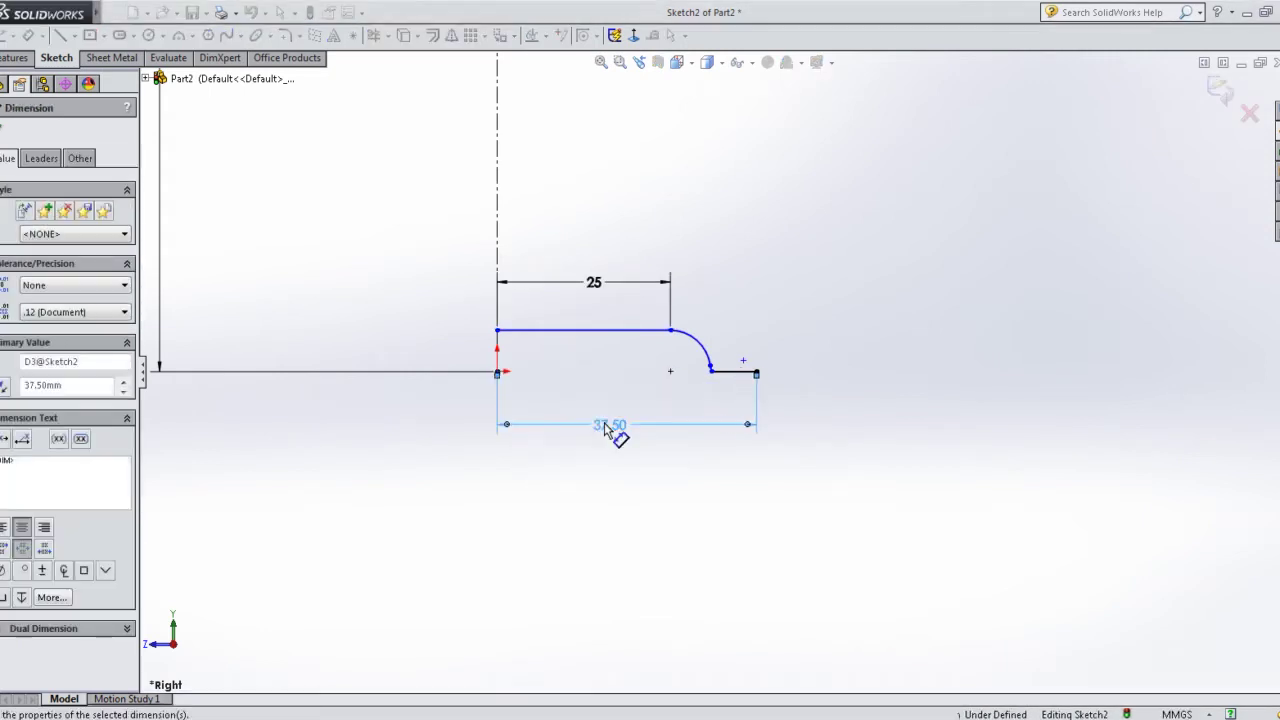
{"action": "scroll", "coordinate": [692, 390], "scroll_direction": "down", "scroll_amount": 3}
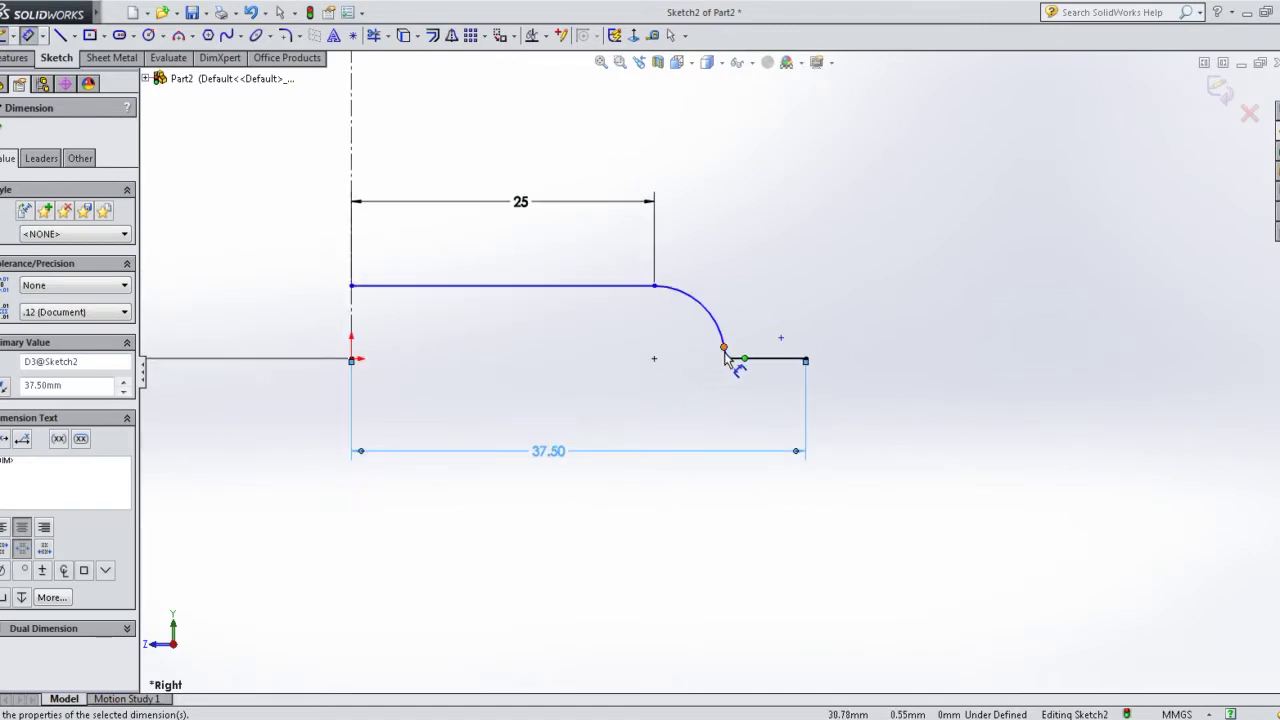
{"action": "key", "text": "Escape"}
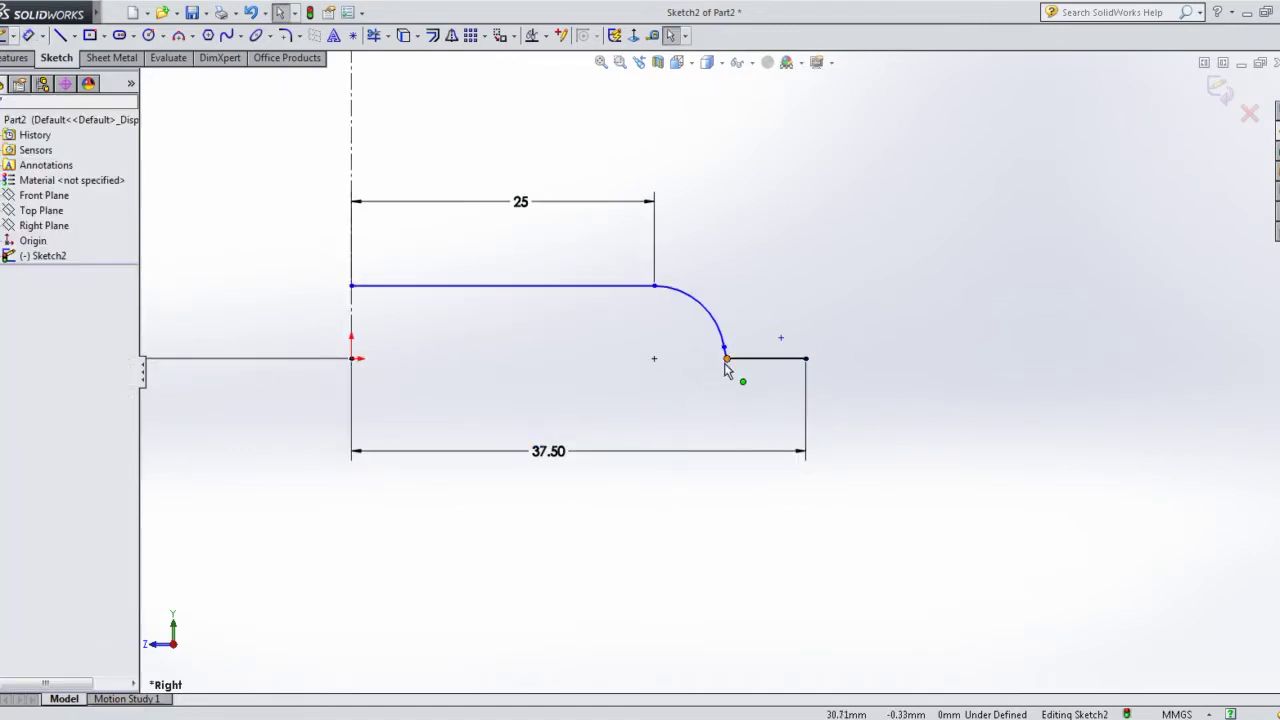
- Make the lower arc, upper arc and flat top line tangent to their neighbours
{"action": "left_click", "coordinate": [724, 348]}
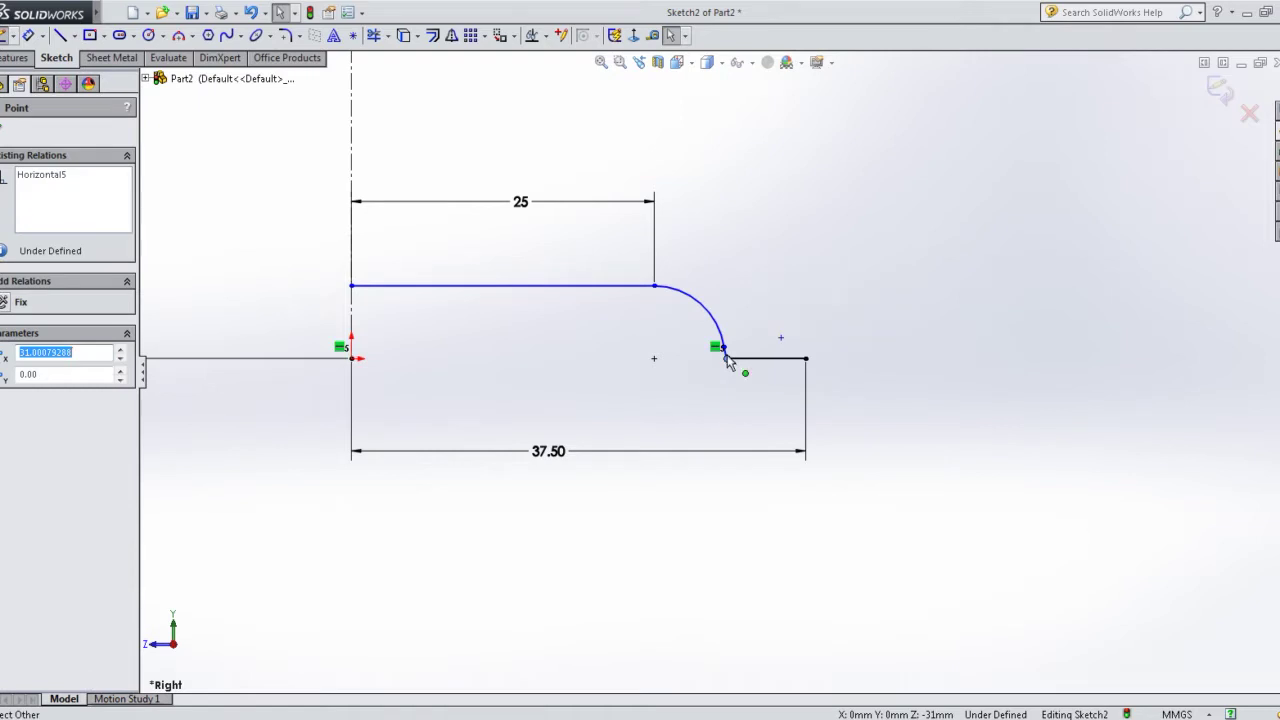
{"action": "scroll", "coordinate": [728, 360], "scroll_direction": "down", "scroll_amount": 2}
{"action": "left_click", "coordinate": [726, 361]}
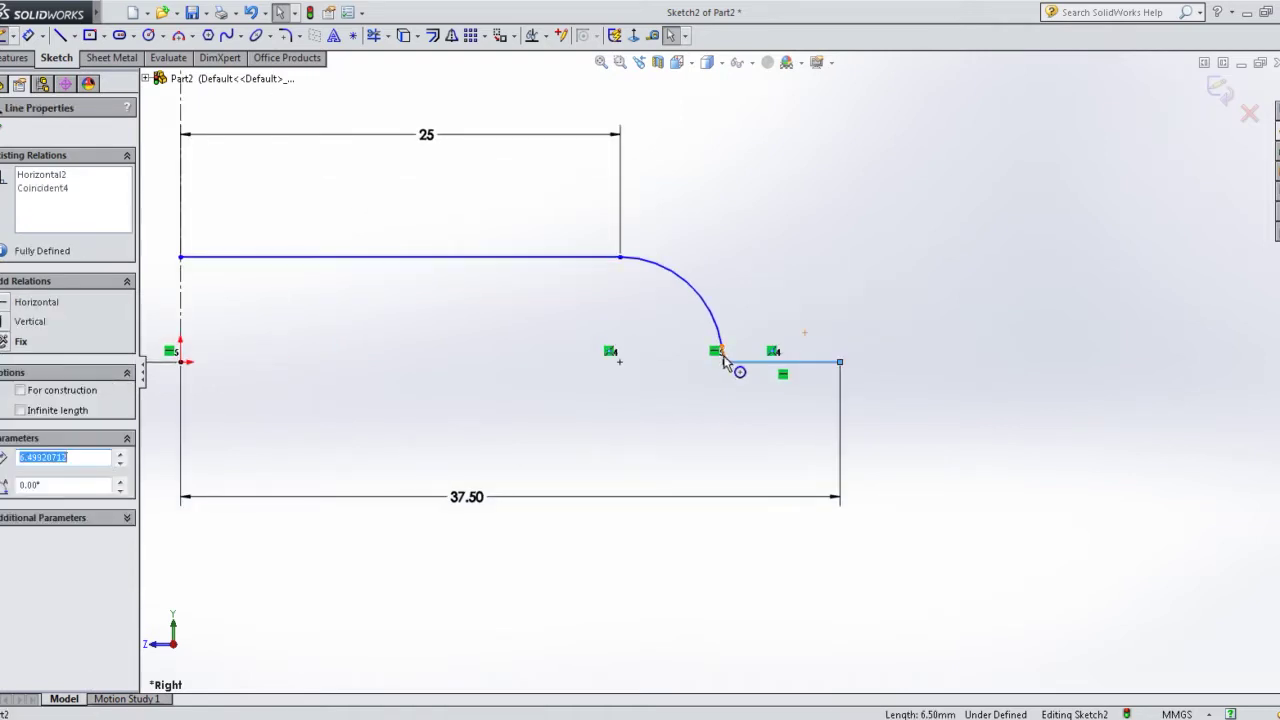
{"action": "left_click", "coordinate": [718, 338], "text": "ctrl"}
{"action": "left_click", "coordinate": [773, 299]}
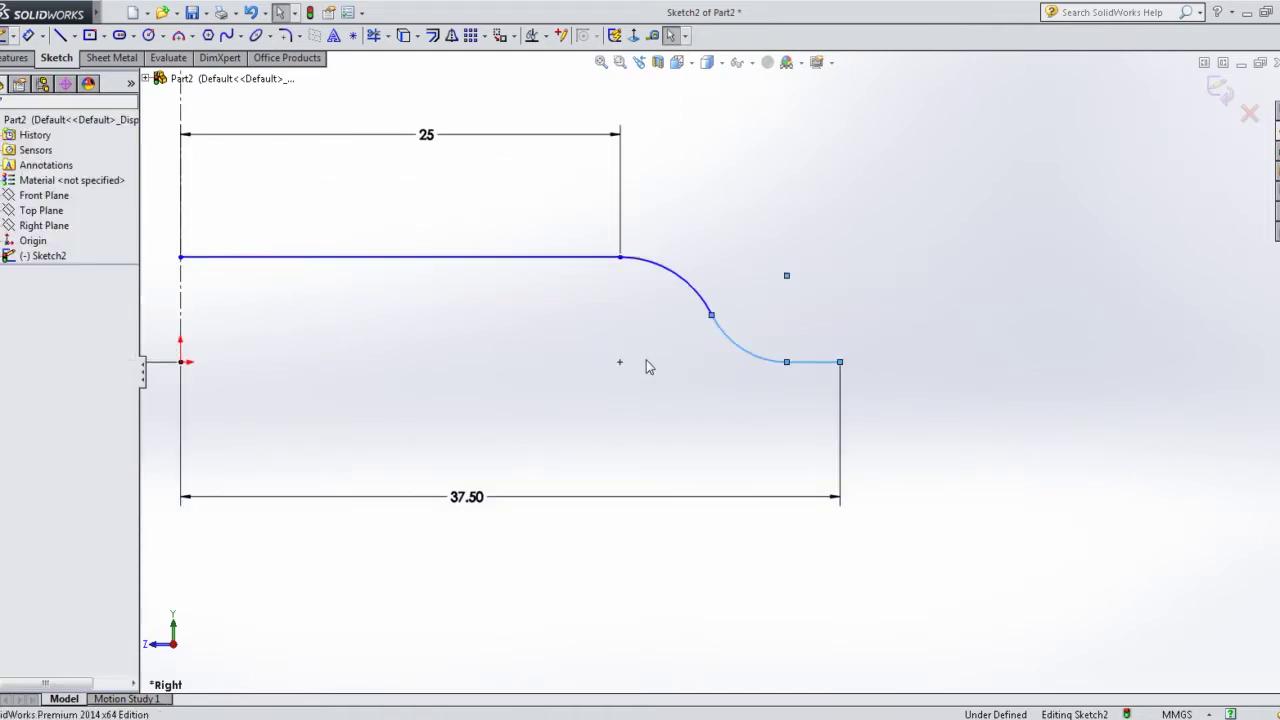
{"action": "left_click", "coordinate": [710, 318]}
{"action": "left_click", "coordinate": [686, 294]}
{"action": "left_click", "coordinate": [688, 290]}
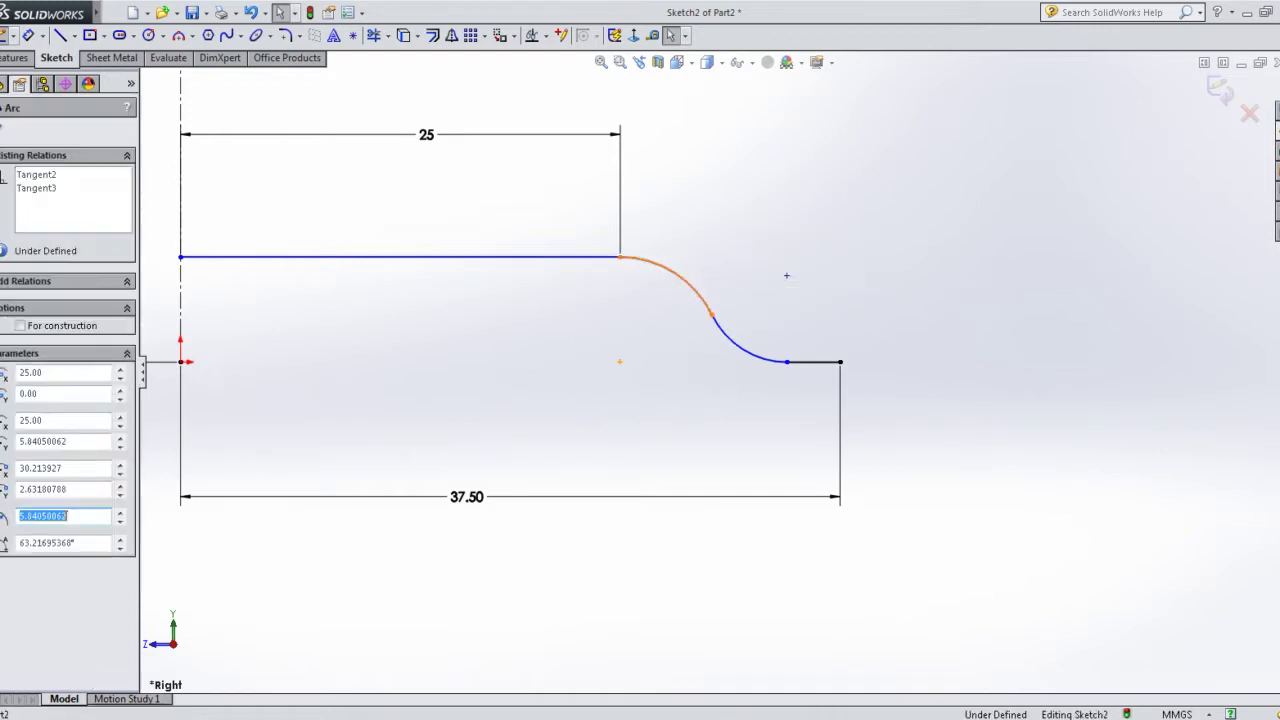
{"action": "left_click", "coordinate": [734, 320], "text": "ctrl"}
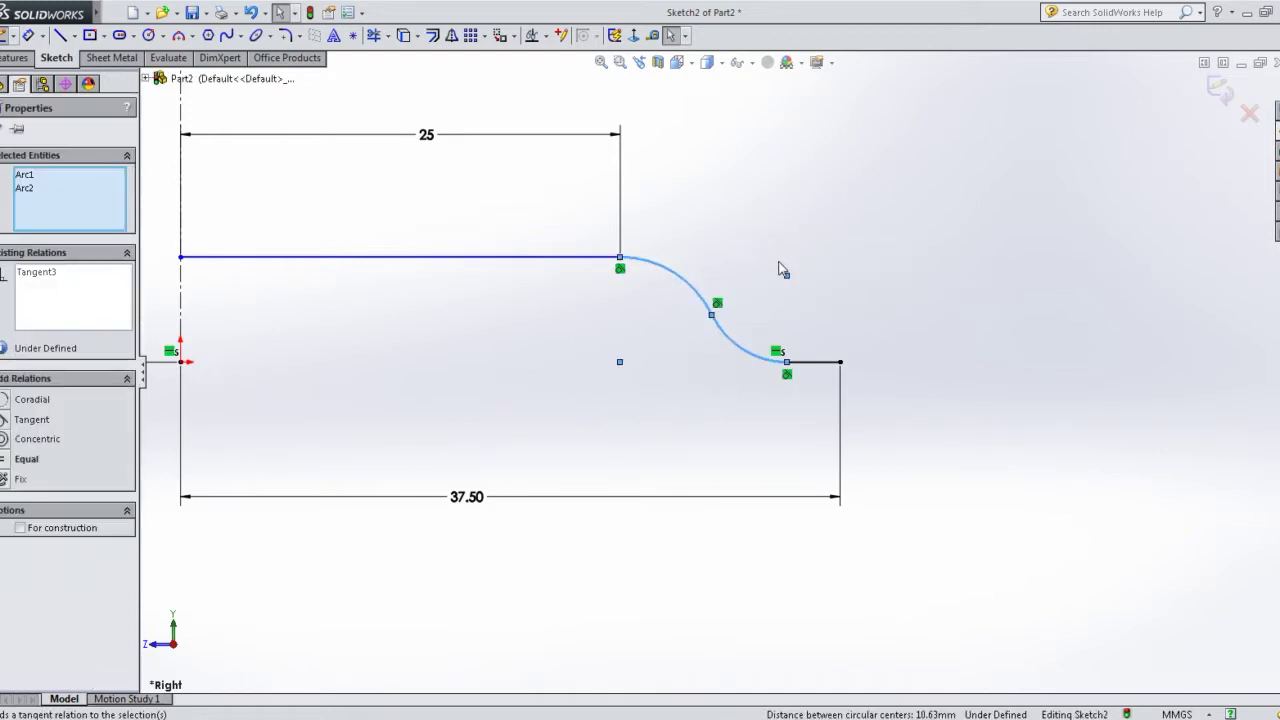
{"action": "left_click", "coordinate": [607, 279]}
{"action": "left_click", "coordinate": [607, 262]}
{"action": "left_click", "coordinate": [652, 268], "text": "ctrl"}
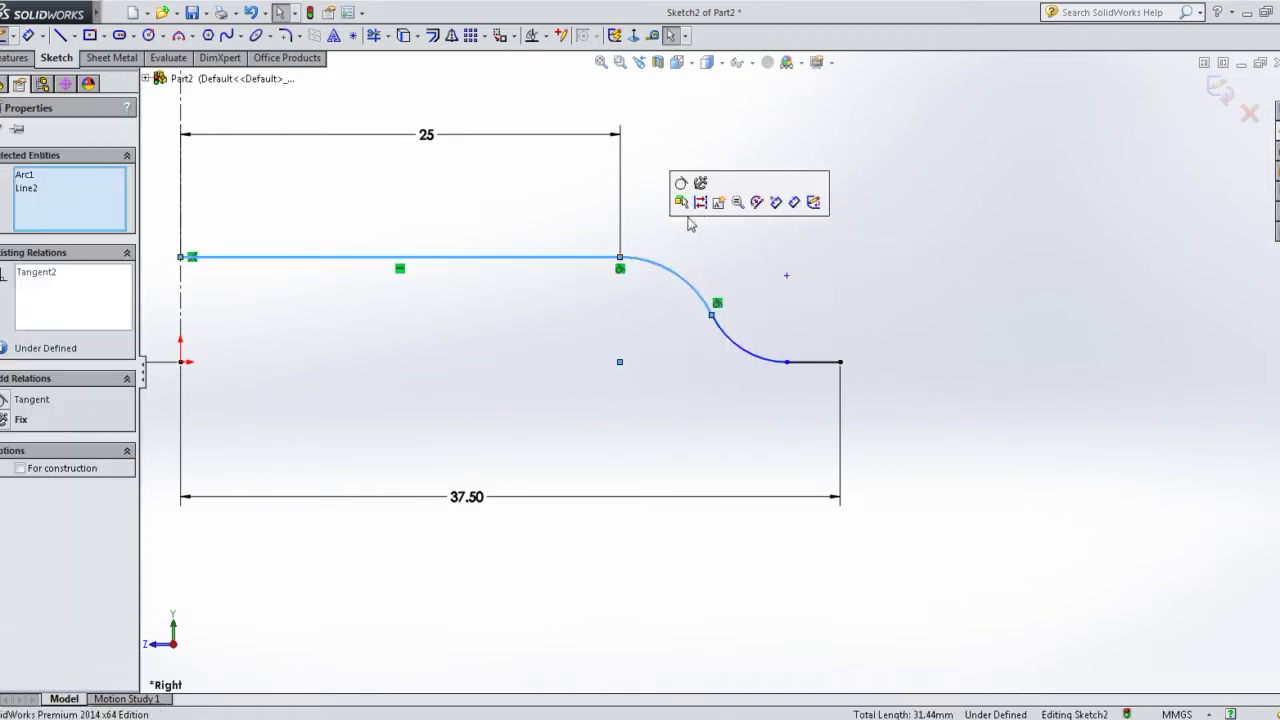
{"action": "left_click", "coordinate": [680, 183]}
{"action": "scroll", "coordinate": [625, 300], "scroll_direction": "up", "scroll_amount": 1}
- Dimension the base line 5 mm above the origin and the corner arc radius 2.5
{"action": "scroll", "coordinate": [620, 310], "scroll_direction": "up", "scroll_amount": 3}
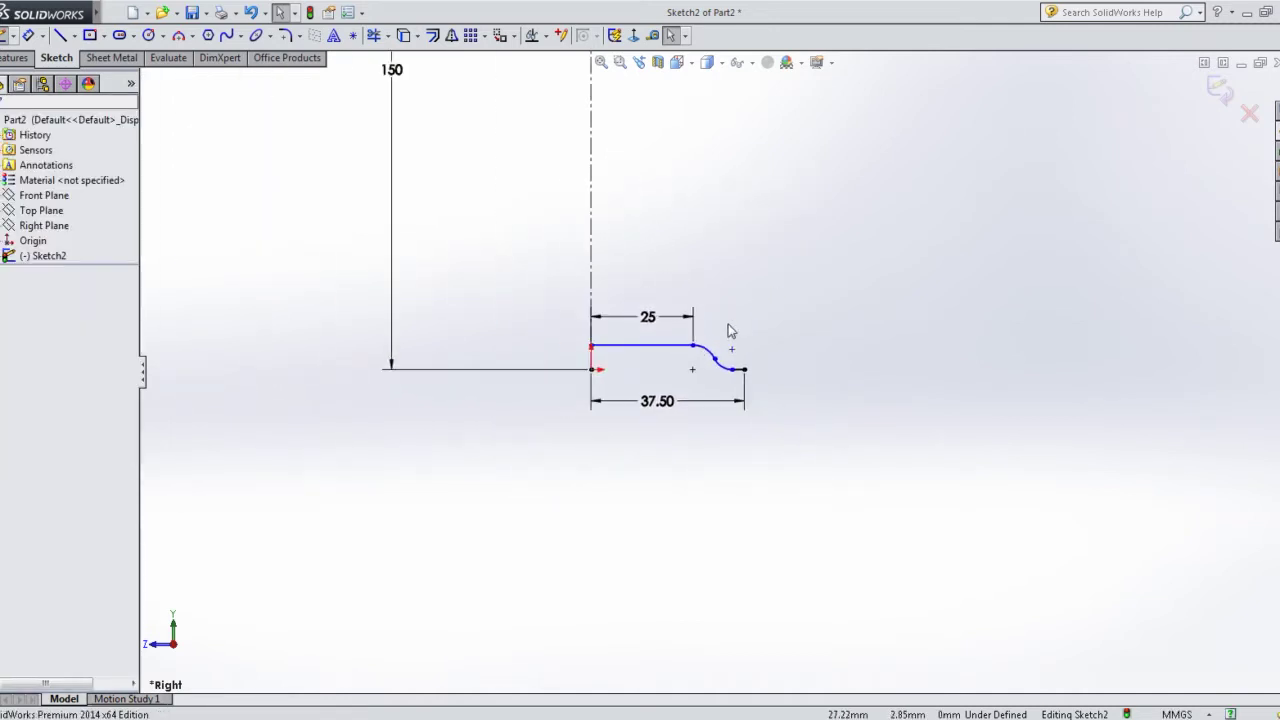
{"action": "scroll", "coordinate": [626, 343], "scroll_direction": "down", "scroll_amount": 2}
{"action": "left_click", "coordinate": [28, 35]}
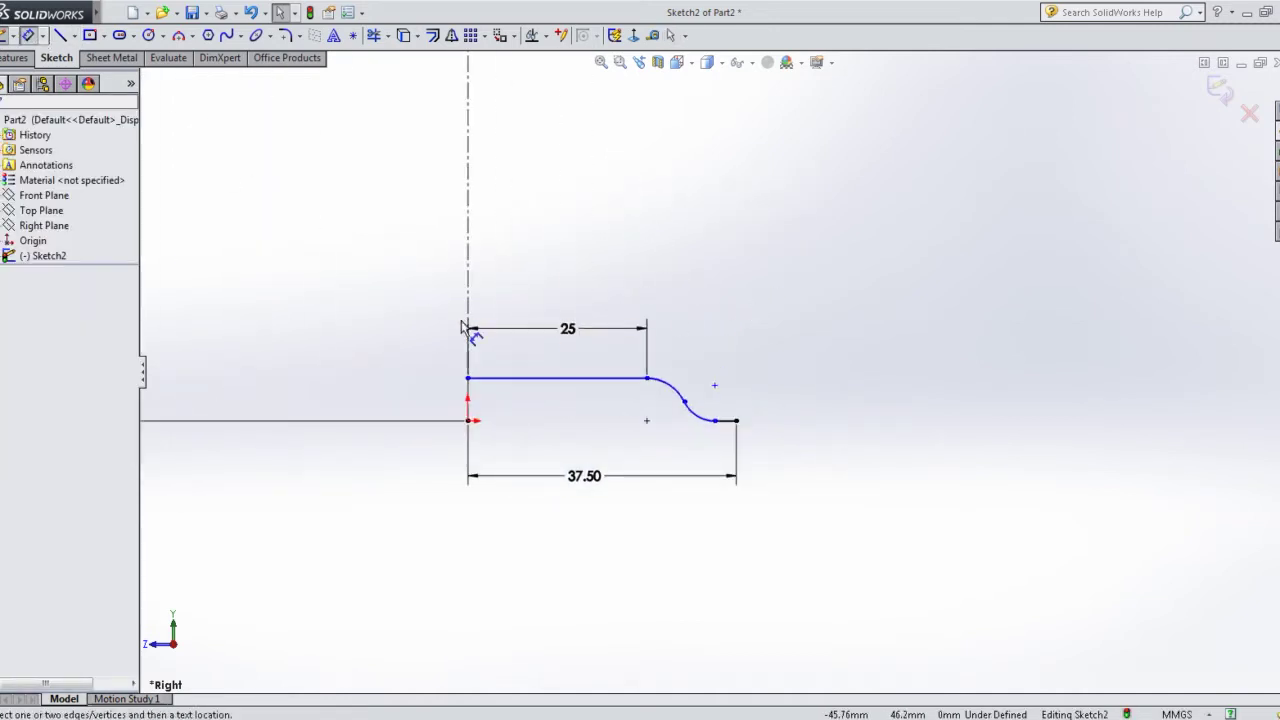
{"action": "left_click", "coordinate": [507, 379]}
{"action": "left_click", "coordinate": [467, 420]}
{"action": "left_click", "coordinate": [422, 391]}
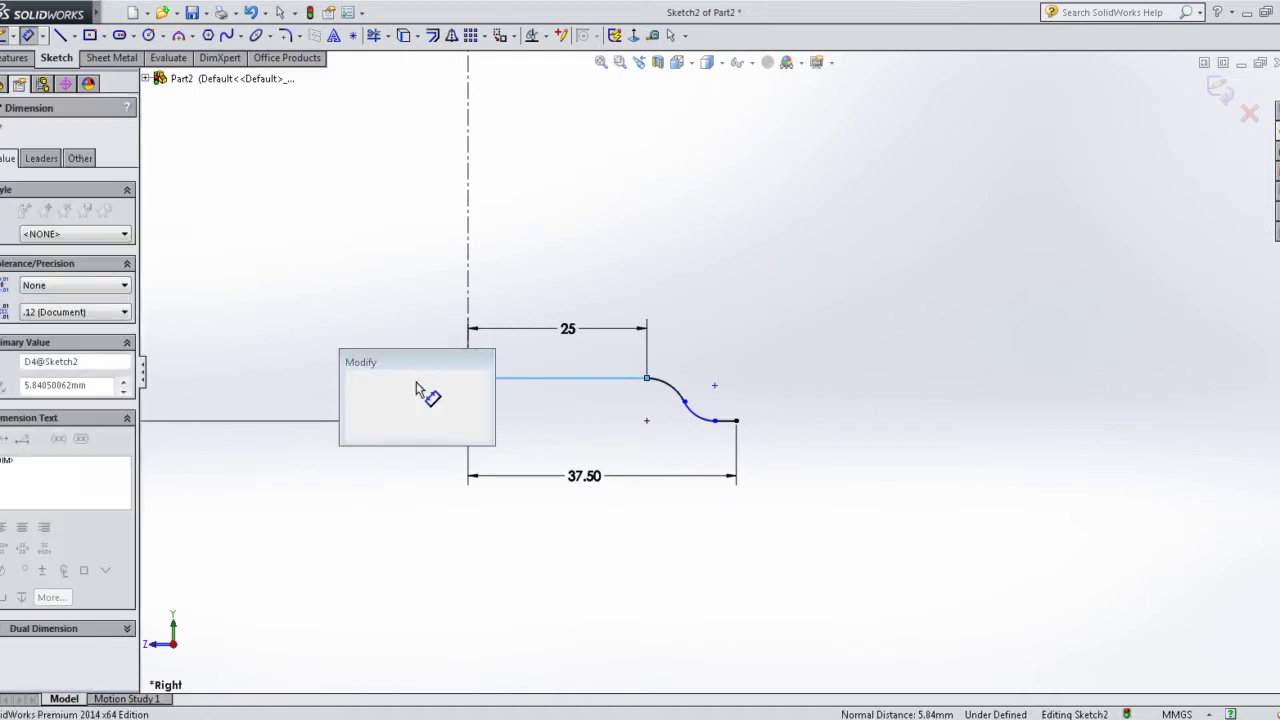
{"action": "type", "text": "5"}
{"action": "key", "text": "Return"}
{"action": "key", "text": "Escape"}
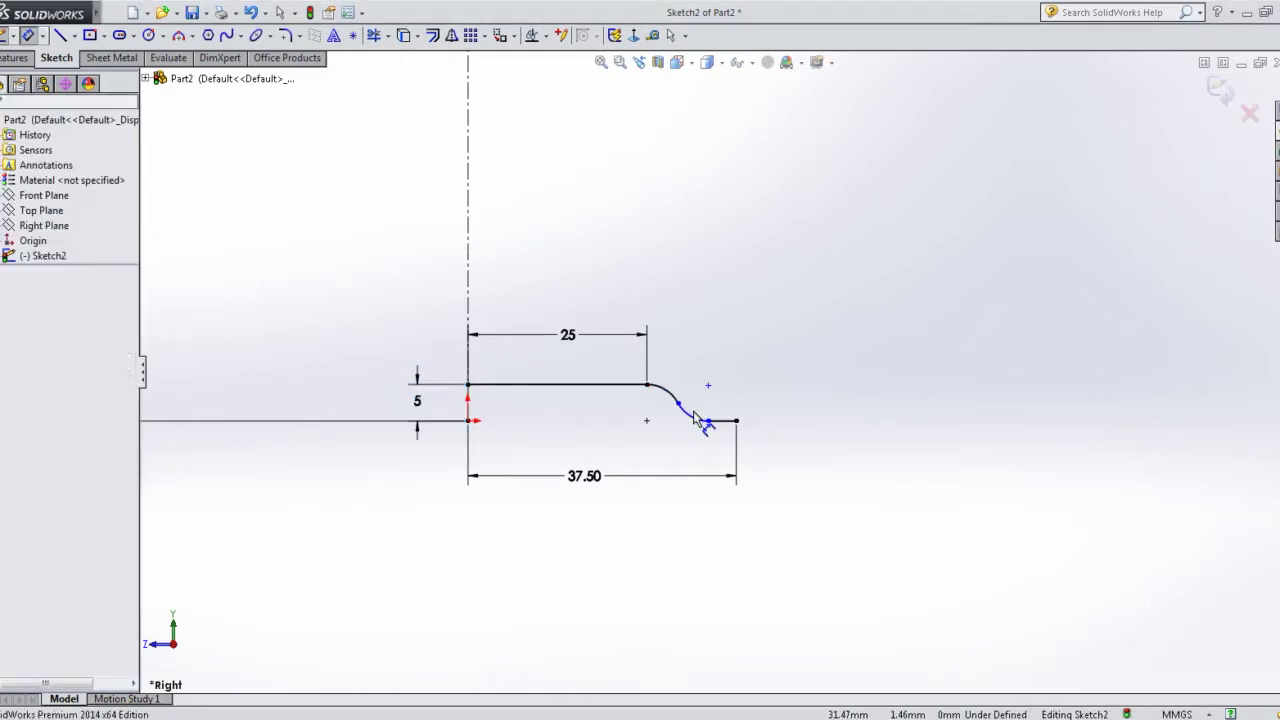
{"action": "left_click", "coordinate": [692, 420]}
{"action": "left_click", "coordinate": [710, 412]}
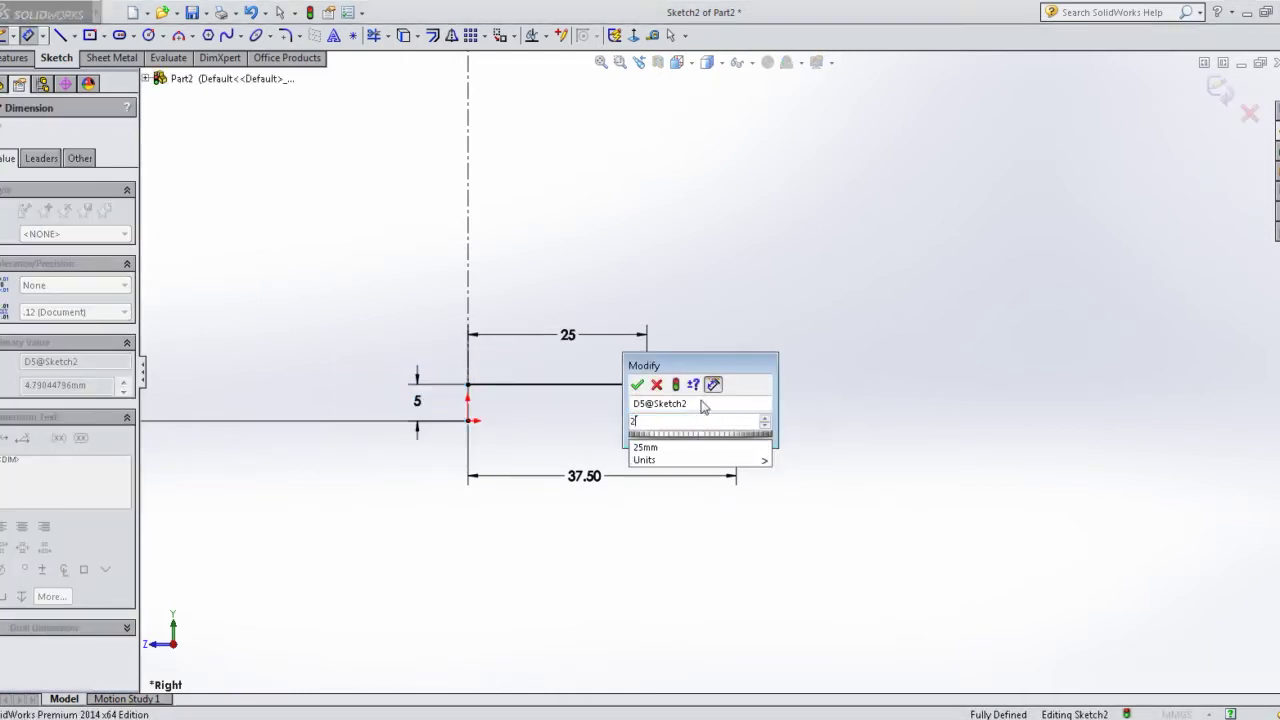
{"action": "type", "text": "2.5"}
{"action": "key", "text": "Return"}
- Draw a horizontal top line from the centreline's top with a short vertical drop at its end
{"action": "right_click", "coordinate": [720, 338]}
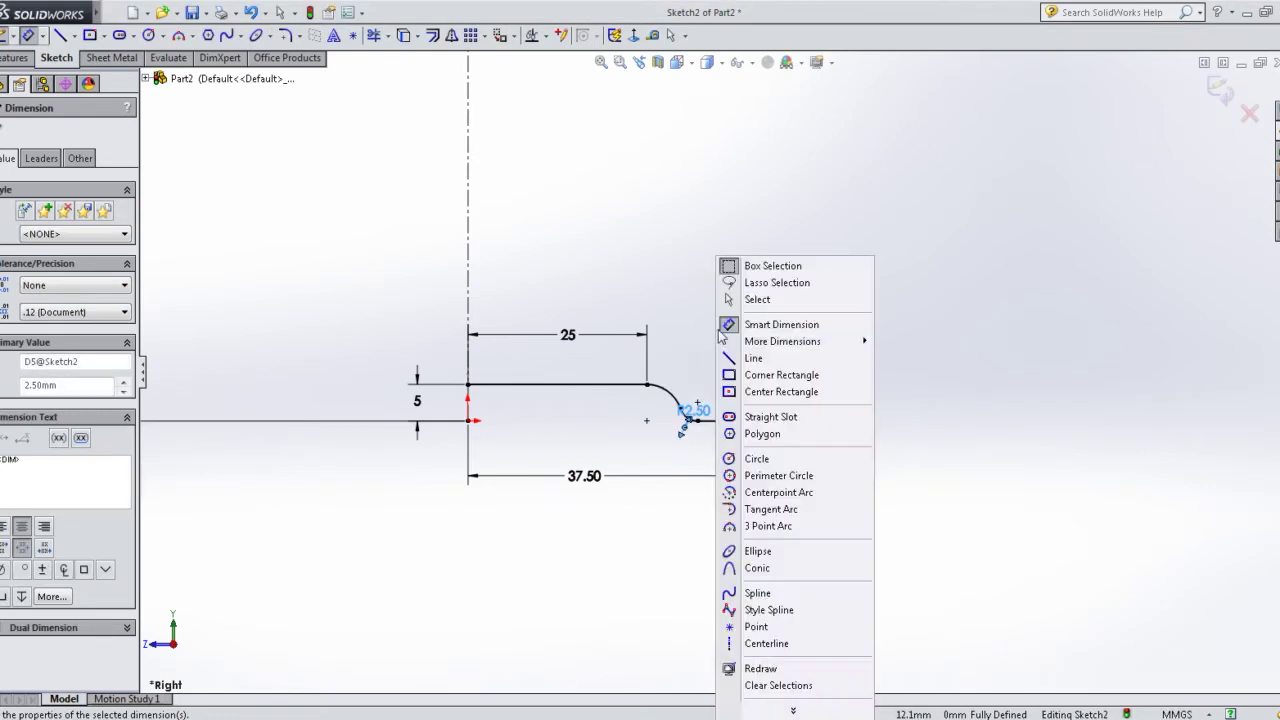
{"action": "left_click", "coordinate": [758, 299]}
{"action": "scroll", "coordinate": [640, 250], "scroll_direction": "up", "scroll_amount": 3}
{"action": "scroll", "coordinate": [683, 186], "scroll_direction": "up", "scroll_amount": 2}
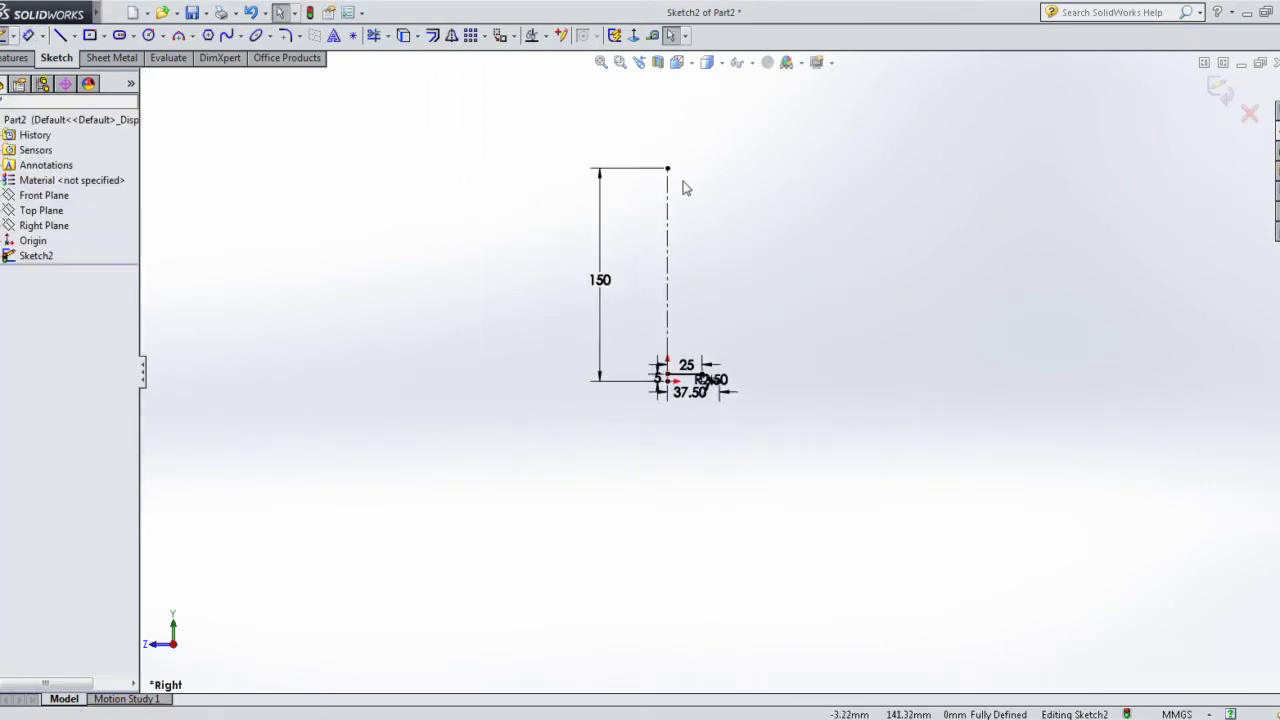
{"action": "scroll", "coordinate": [683, 186], "scroll_direction": "down", "scroll_amount": 3}
{"action": "left_click", "coordinate": [58, 35]}
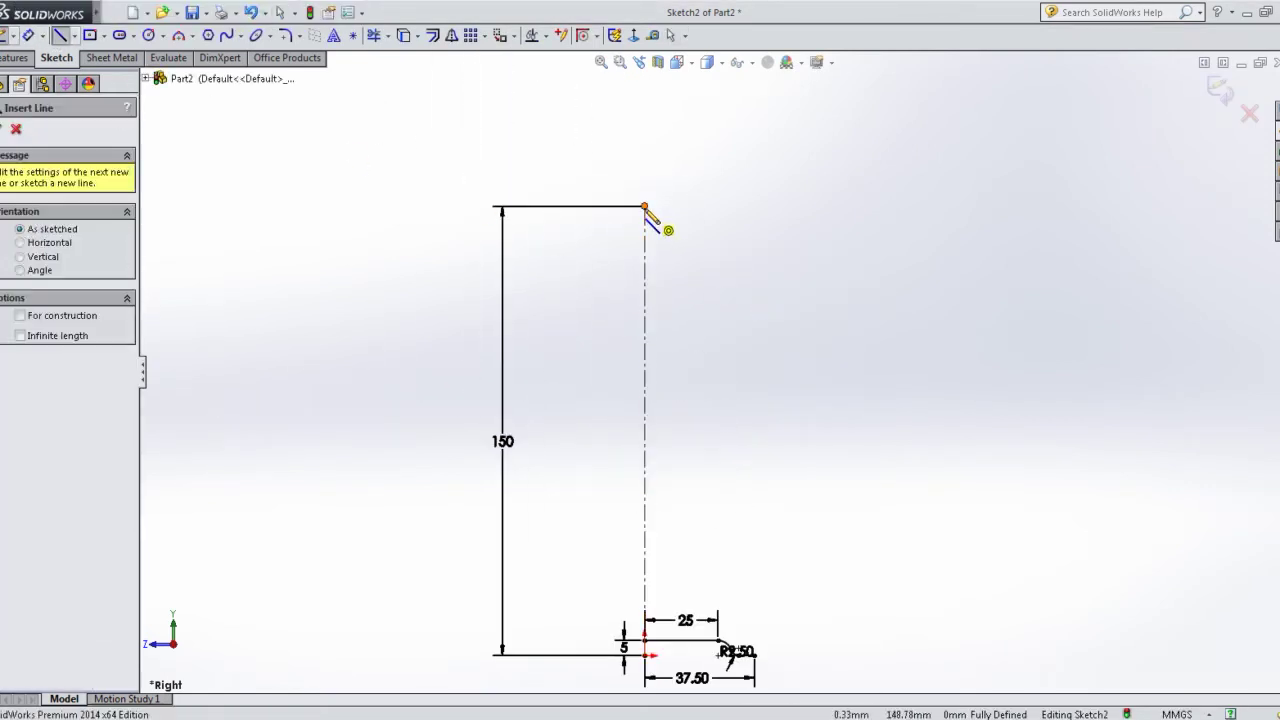
{"action": "left_click", "coordinate": [644, 206]}
{"action": "left_click", "coordinate": [754, 206]}
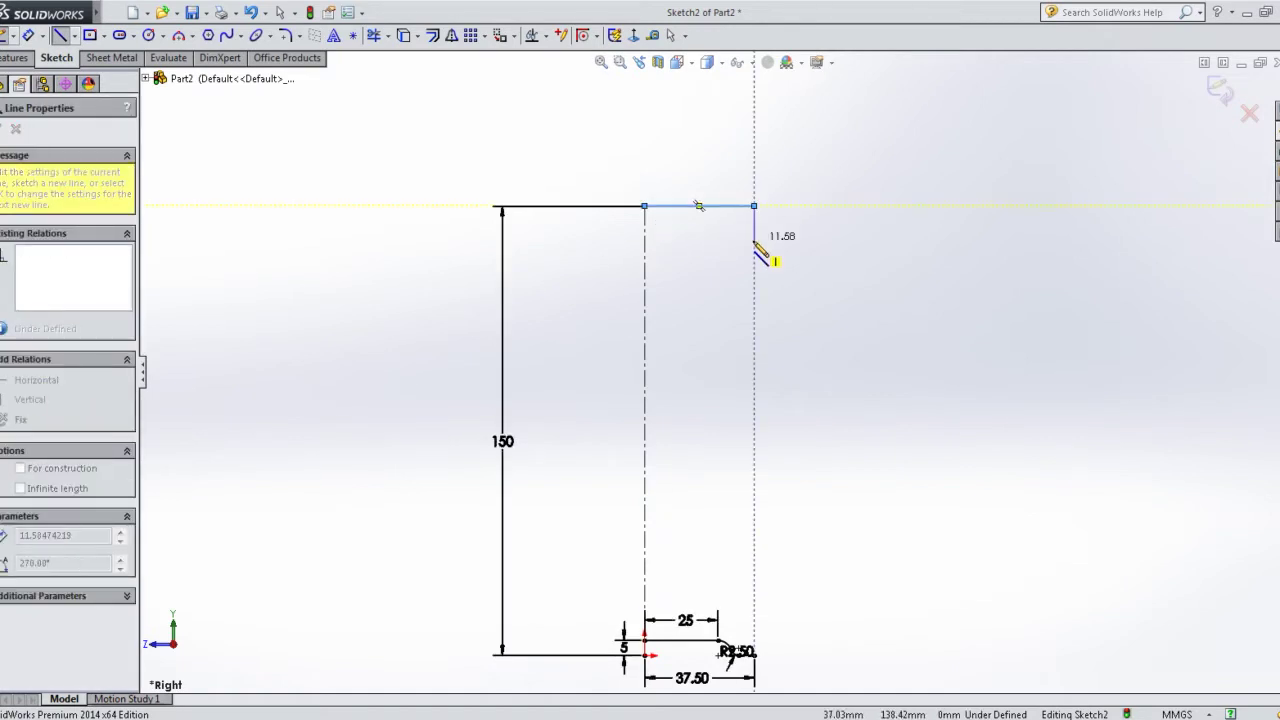
{"action": "left_click", "coordinate": [754, 240]}
{"action": "right_click", "coordinate": [754, 240]}
{"action": "left_click", "coordinate": [790, 271]}
{"action": "key", "text": "Escape"}
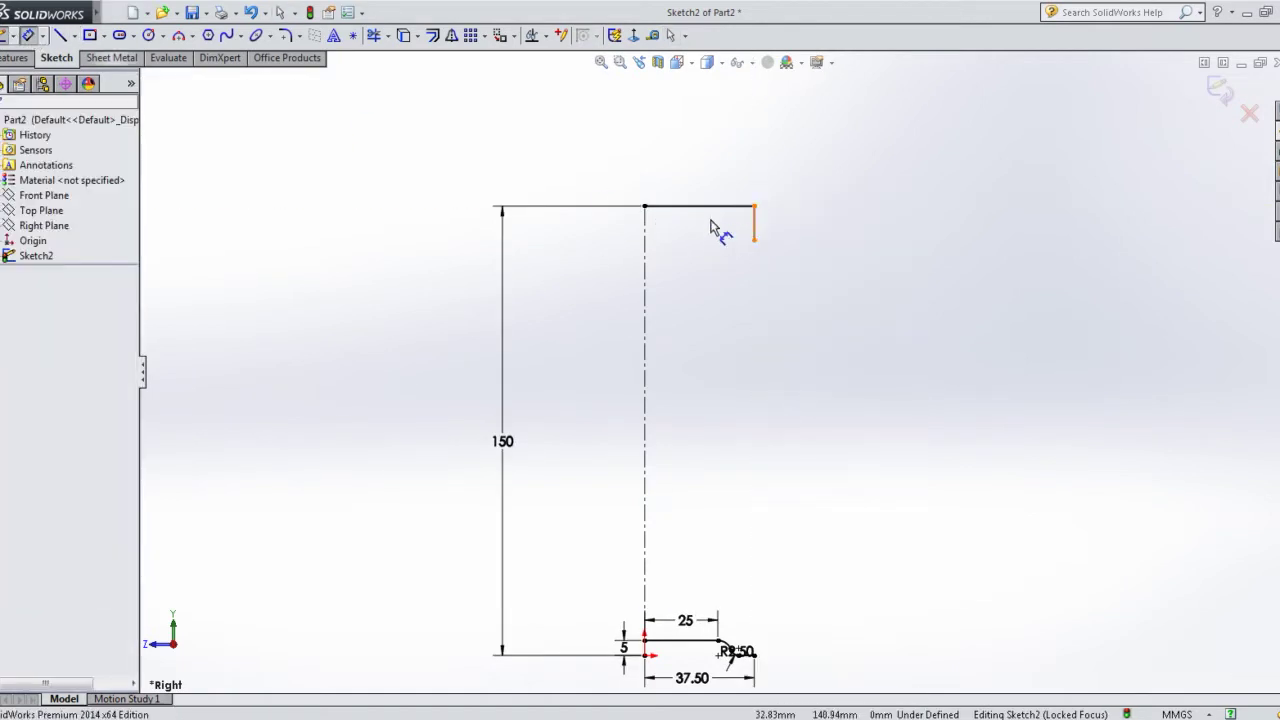
- Dimension the top line 37.5 mm wide and the drop 10 mm
{"action": "left_click", "coordinate": [703, 208]}
{"action": "left_click", "coordinate": [699, 178]}
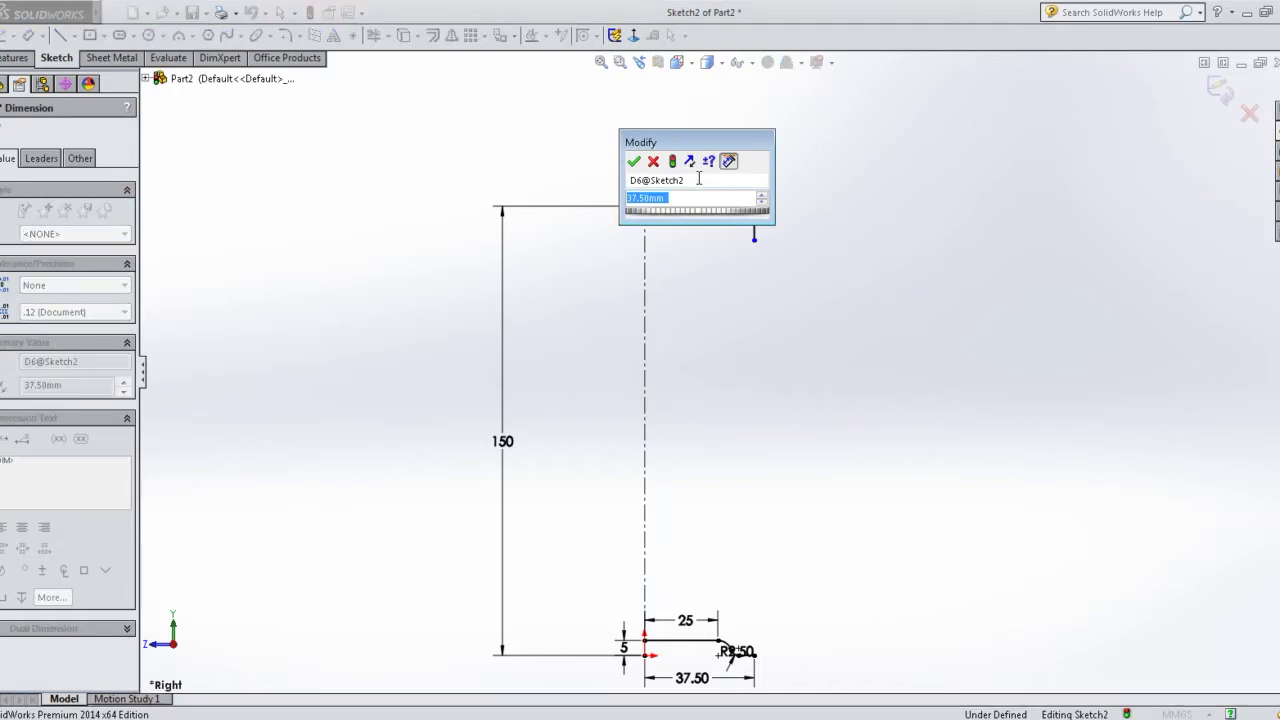
{"action": "type", "text": "37.5"}
{"action": "key", "text": "Return"}
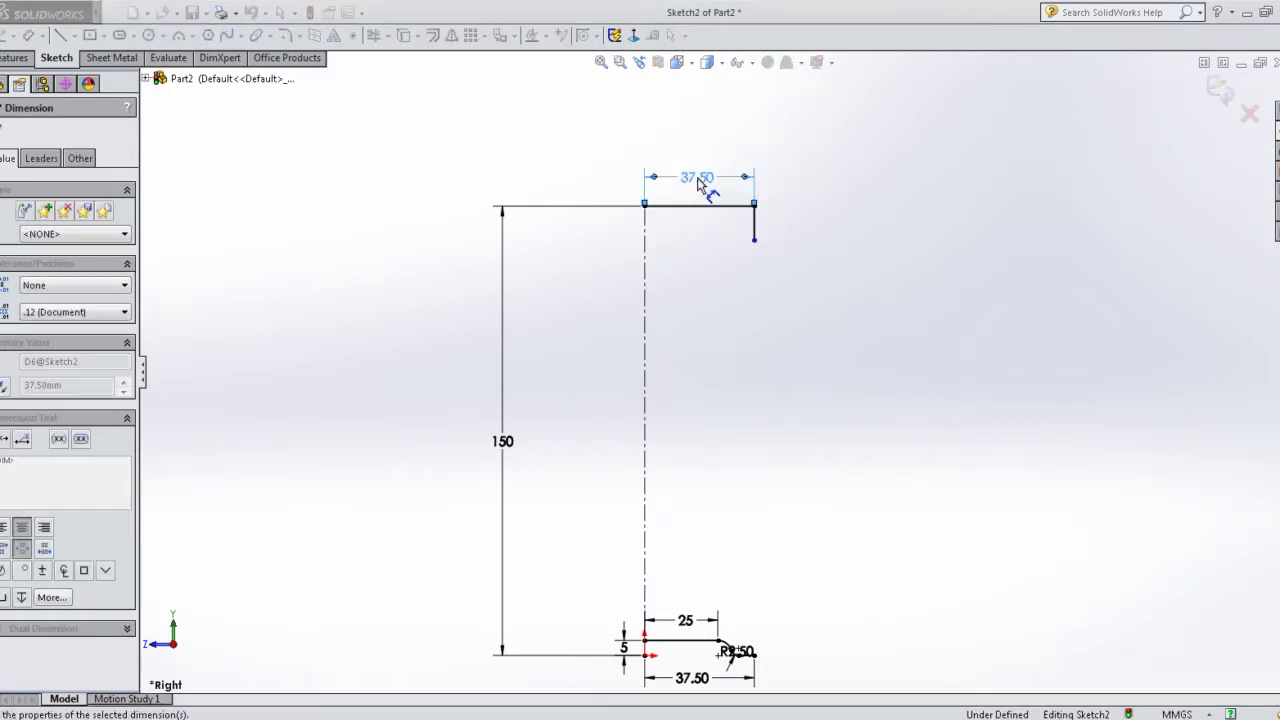
{"action": "left_click", "coordinate": [755, 222]}
{"action": "left_click", "coordinate": [778, 228]}
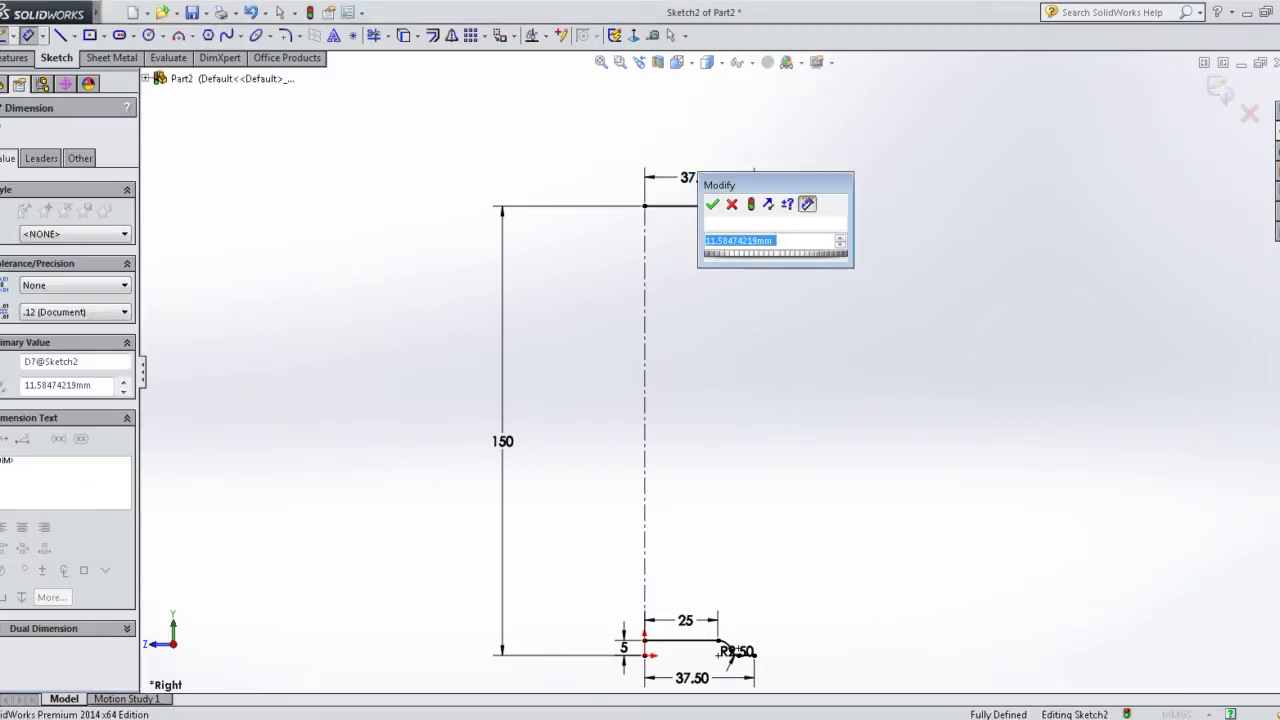
{"action": "type", "text": "10"}
{"action": "key", "text": "Return"}
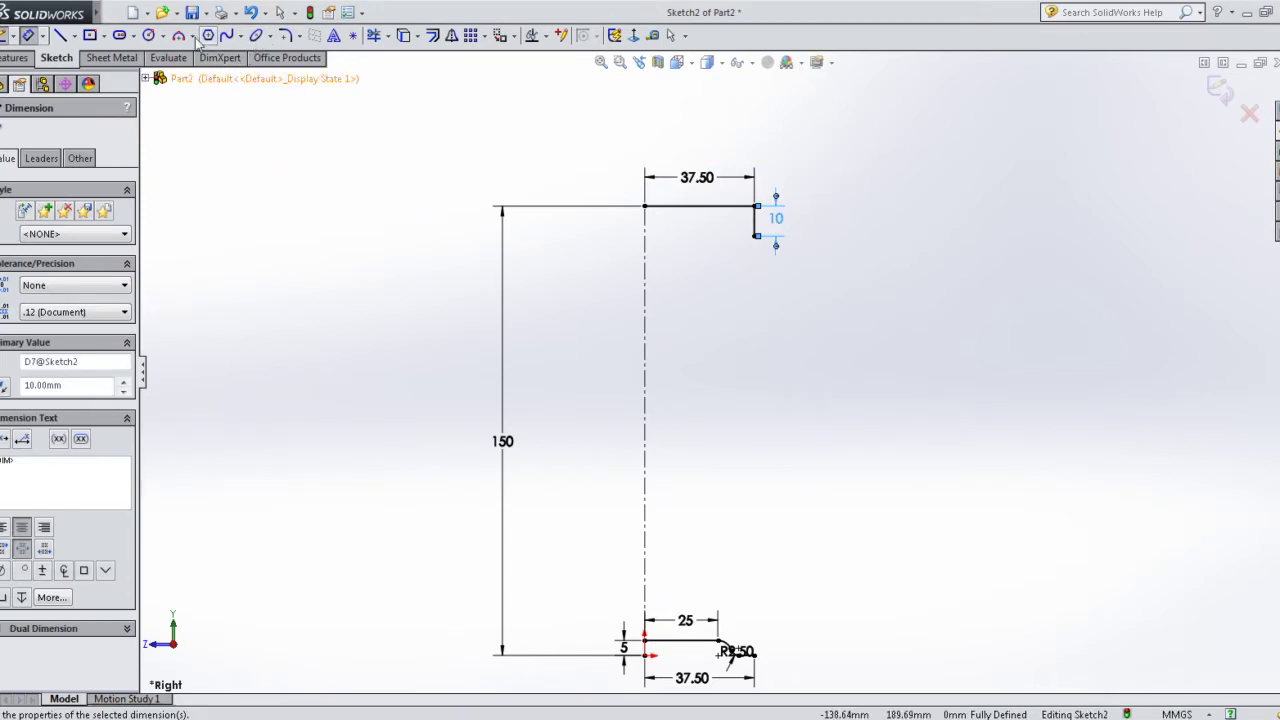
{"action": "left_click", "coordinate": [226, 36]}
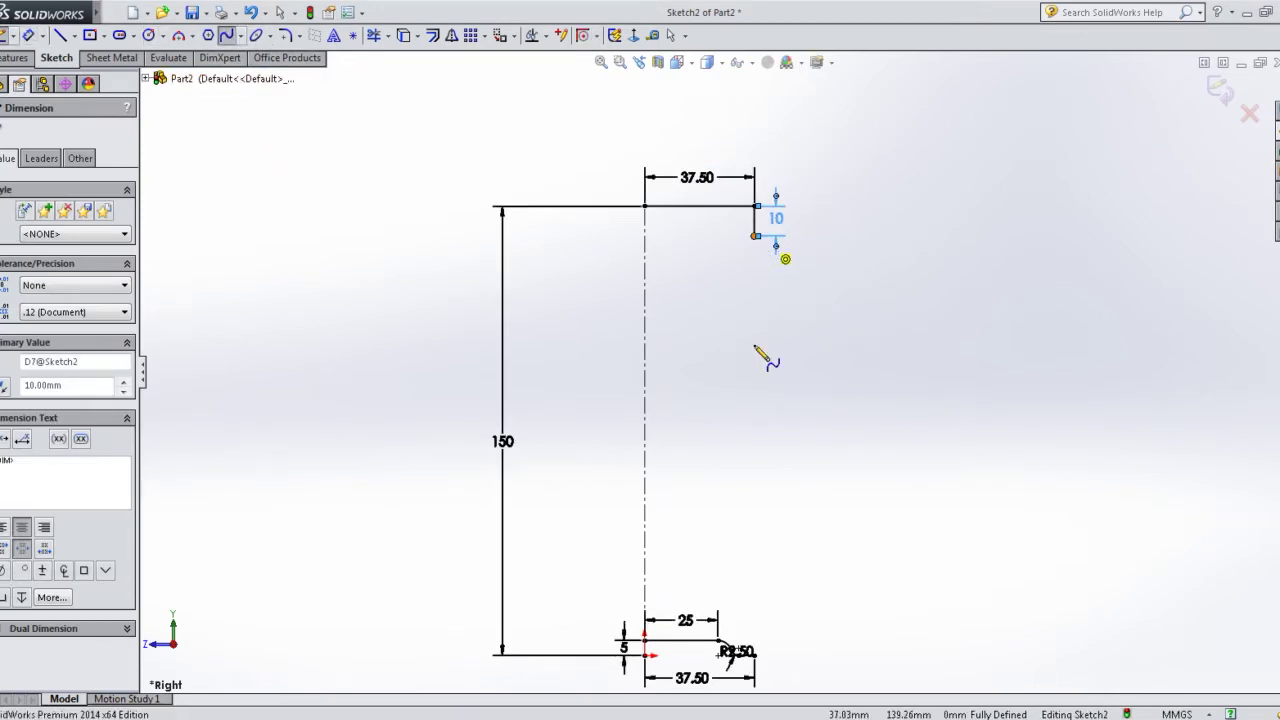
- Draw a spline from the bottom of the 10 mm drop down to the base arc
{"action": "left_click", "coordinate": [755, 236]}
{"action": "right_click", "coordinate": [755, 678]}
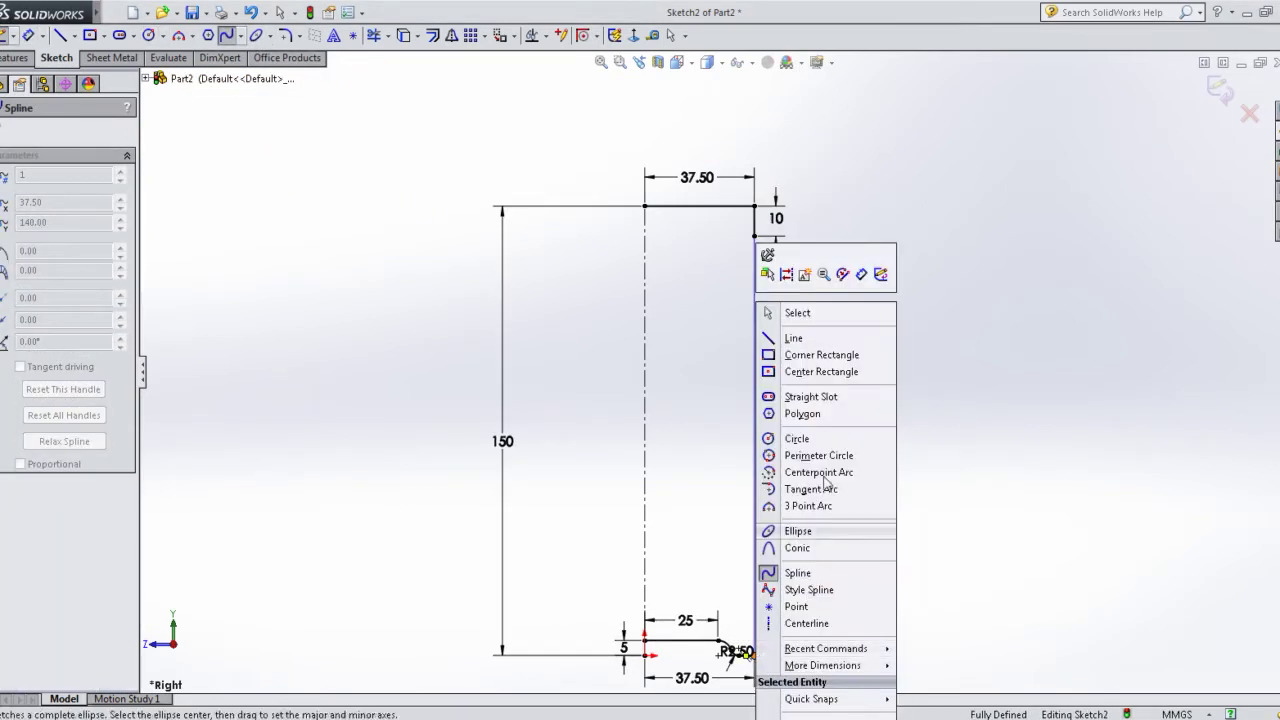
{"action": "left_click", "coordinate": [812, 314]}
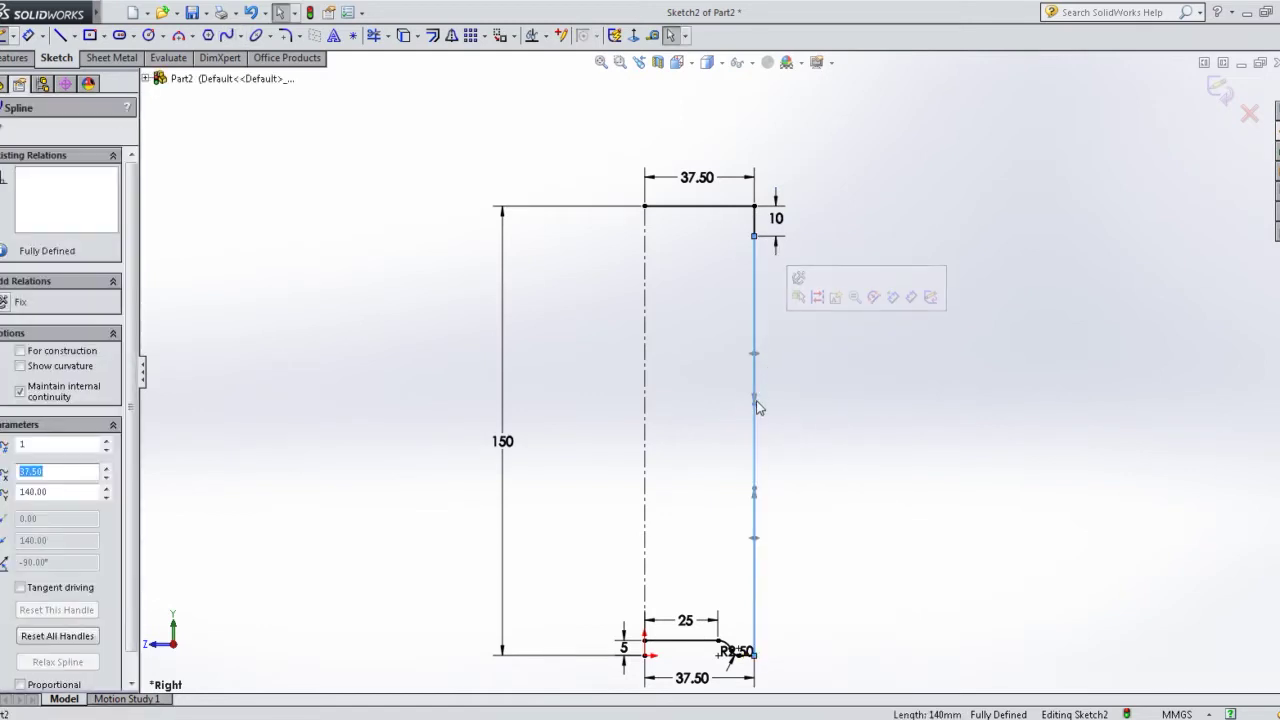
- Drag the spline's handles to shape the side into an outward bulge
{"action": "left_click_drag", "start_coordinate": [755, 405], "coordinate": [872, 286]}
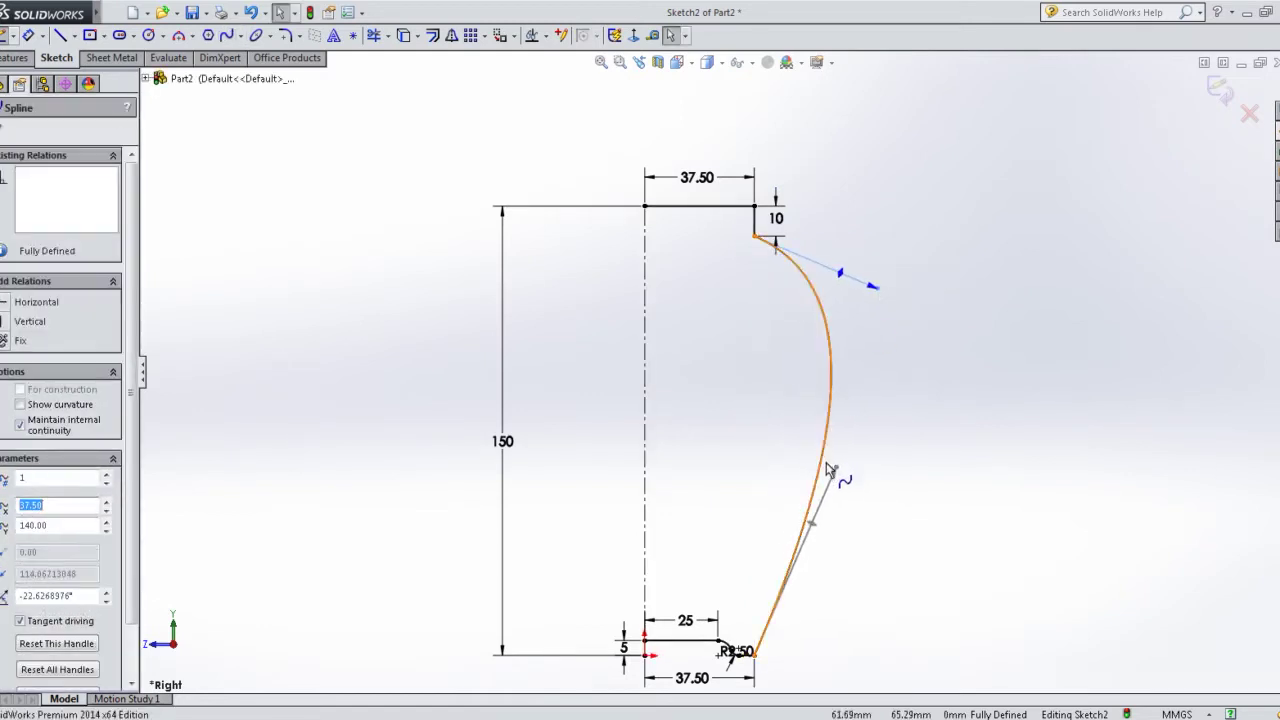
{"action": "left_click_drag", "start_coordinate": [838, 471], "coordinate": [797, 456]}
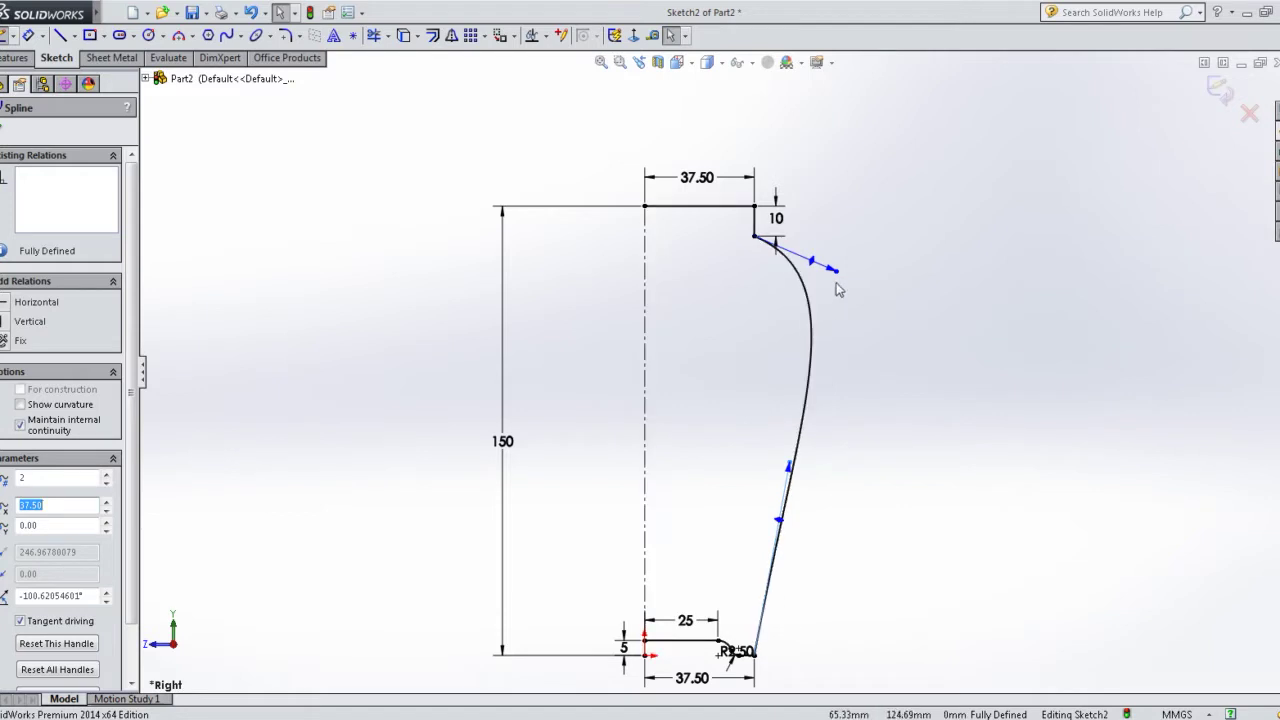
{"action": "mouse_move", "coordinate": [836, 271]}
{"action": "left_mouse_down"}
{"action": "mouse_move", "coordinate": [876, 302]}
{"action": "mouse_move", "coordinate": [865, 294]}
{"action": "left_mouse_up"}
{"action": "mouse_move", "coordinate": [792, 468]}
{"action": "left_mouse_down"}
{"action": "mouse_move", "coordinate": [803, 406]}
{"action": "mouse_move", "coordinate": [815, 490]}
{"action": "left_mouse_up"}
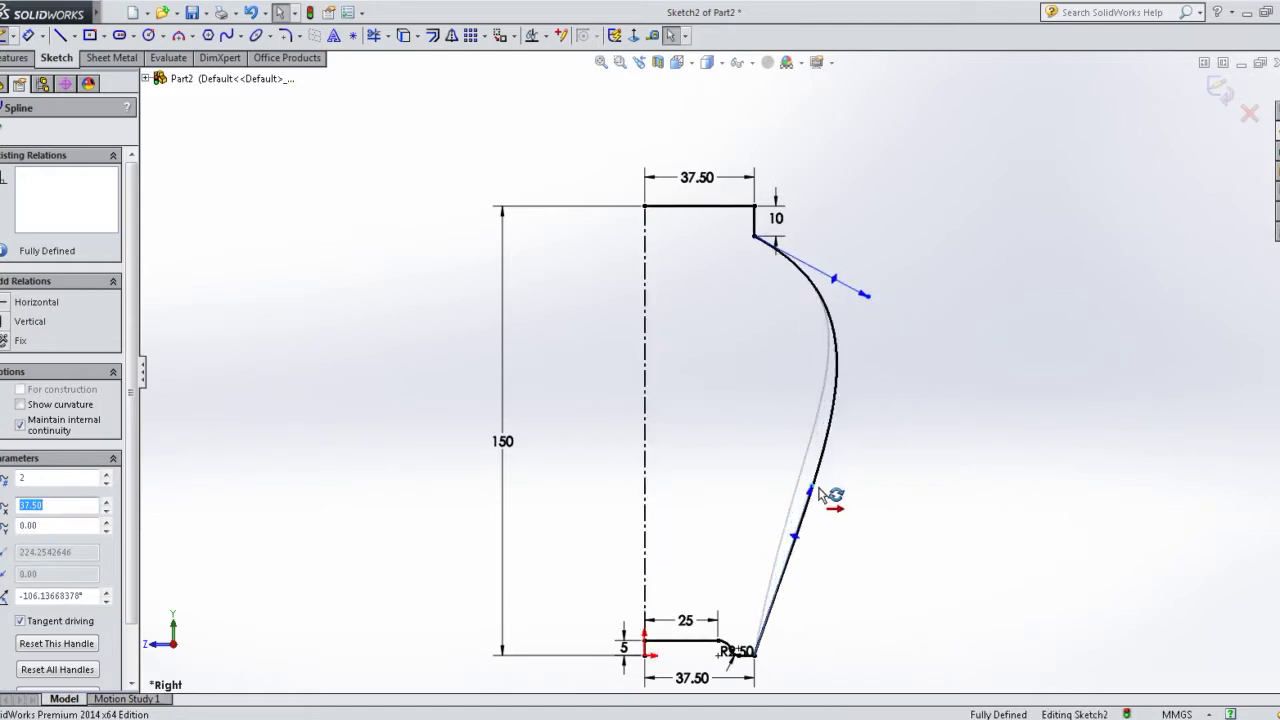
{"action": "left_click_drag", "start_coordinate": [872, 301], "coordinate": [878, 304]}
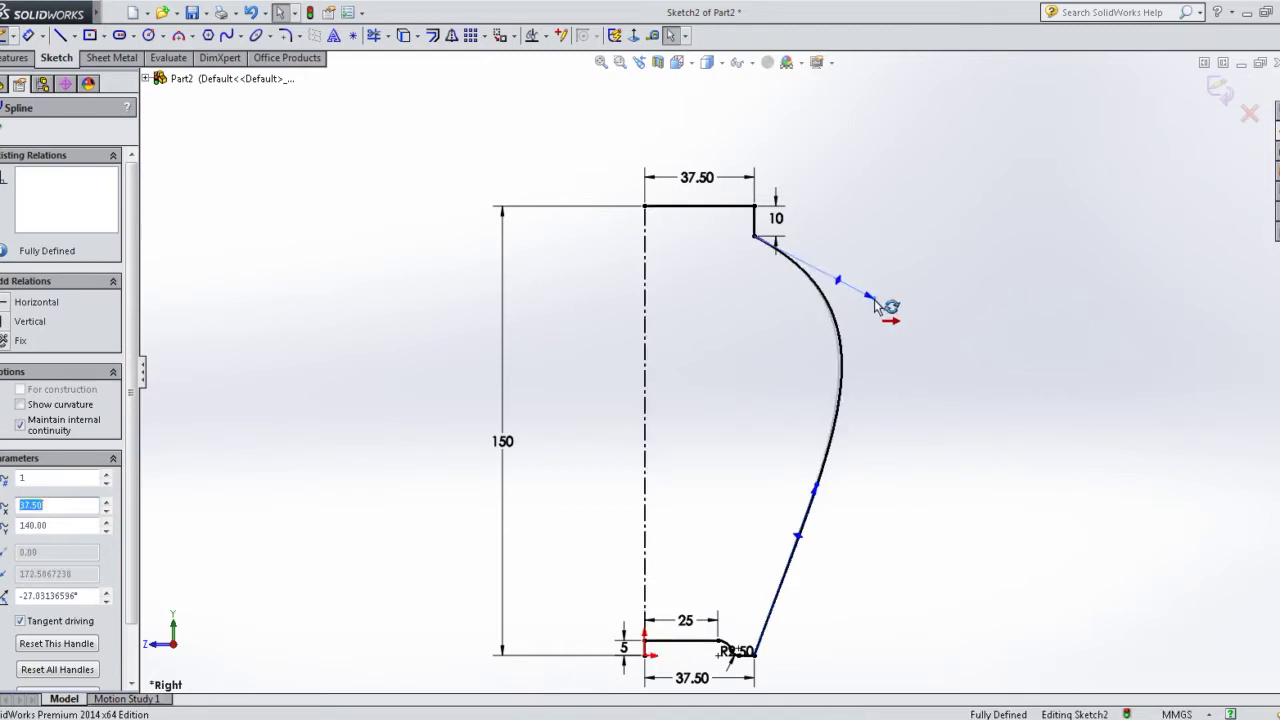
{"action": "left_click_drag", "start_coordinate": [820, 487], "coordinate": [789, 542]}
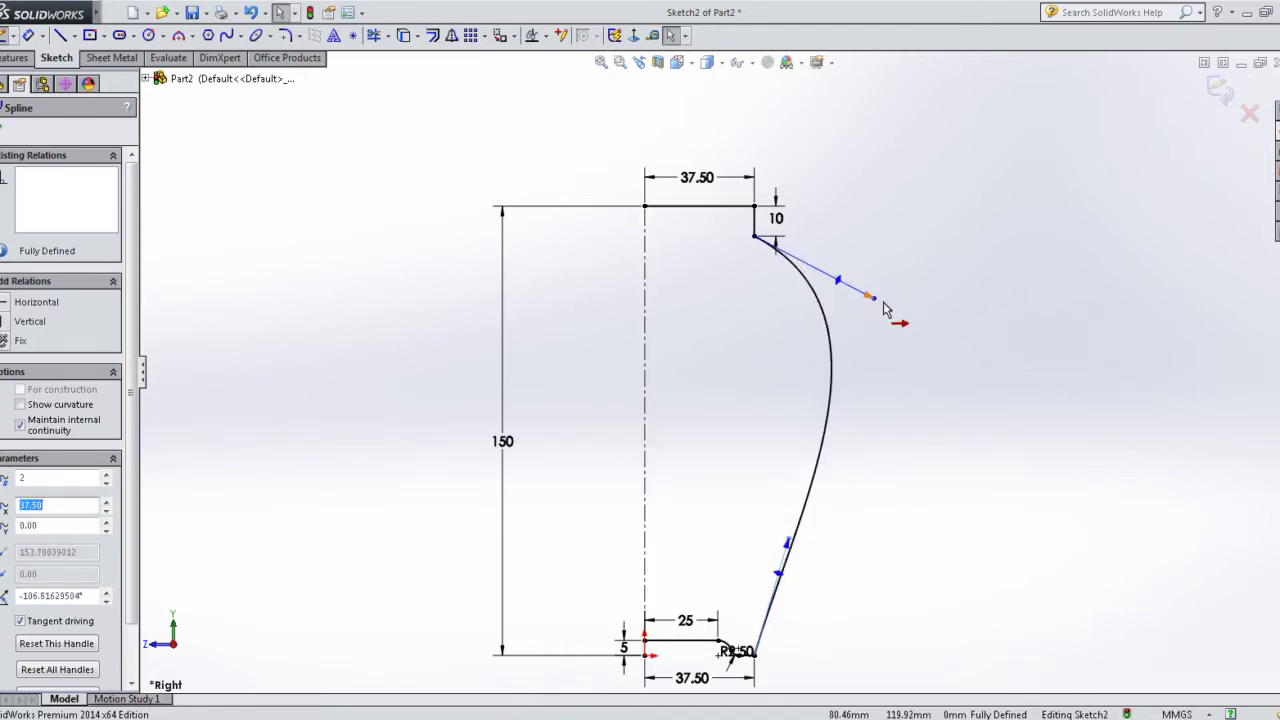
{"action": "left_click", "coordinate": [27, 60]}
- Revolve the auto-closed profile a full 360° into the solid body Revolve1
{"action": "left_click", "coordinate": [37, 35]}
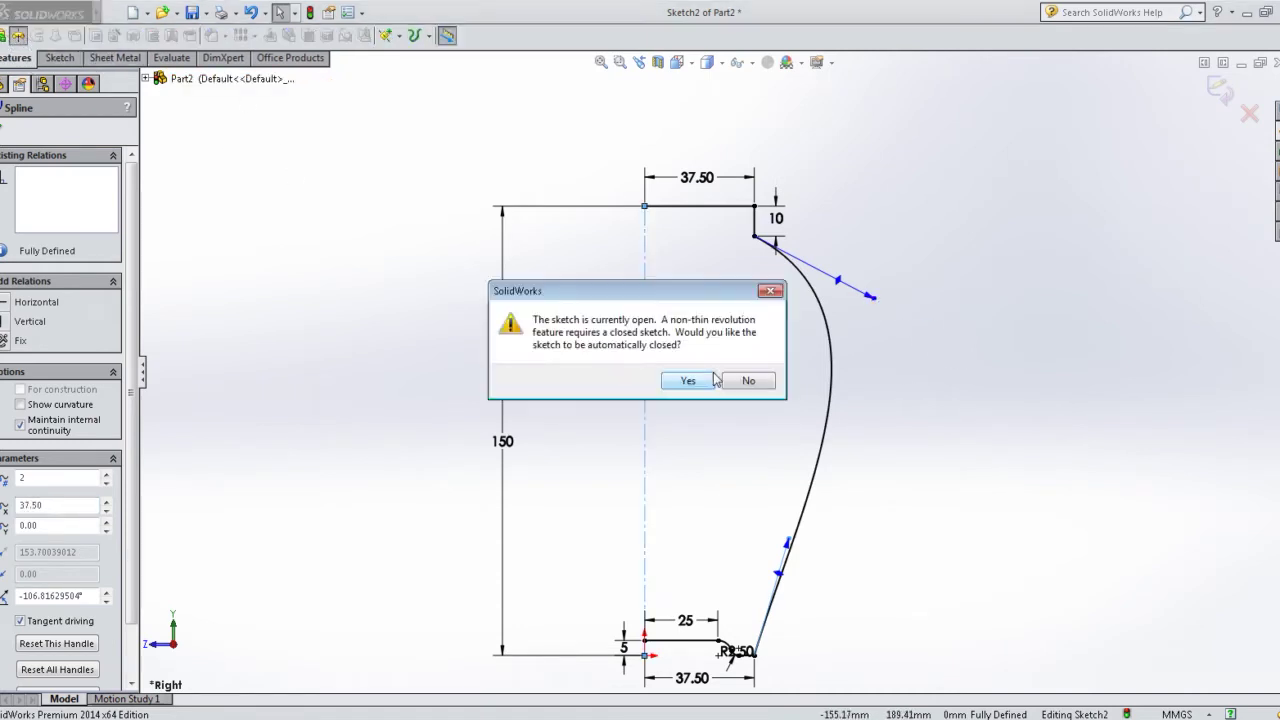
{"action": "left_click", "coordinate": [699, 387]}
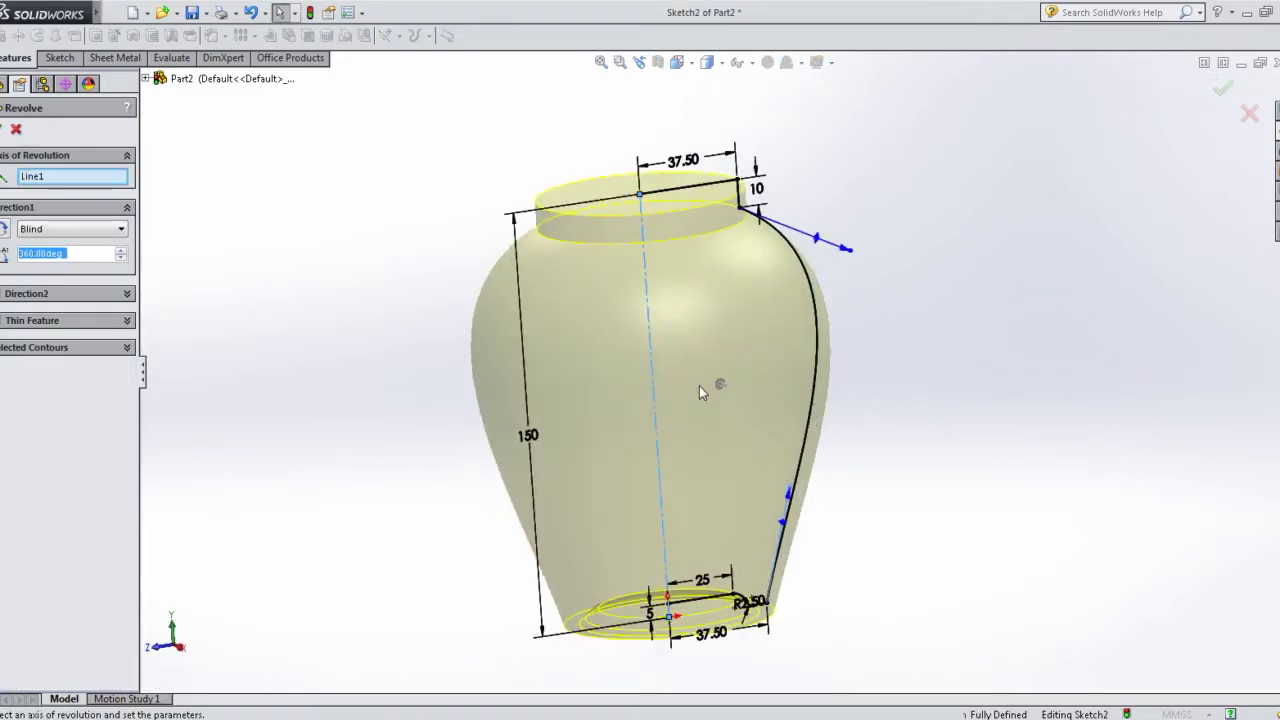
{"action": "left_click", "coordinate": [1222, 90]}
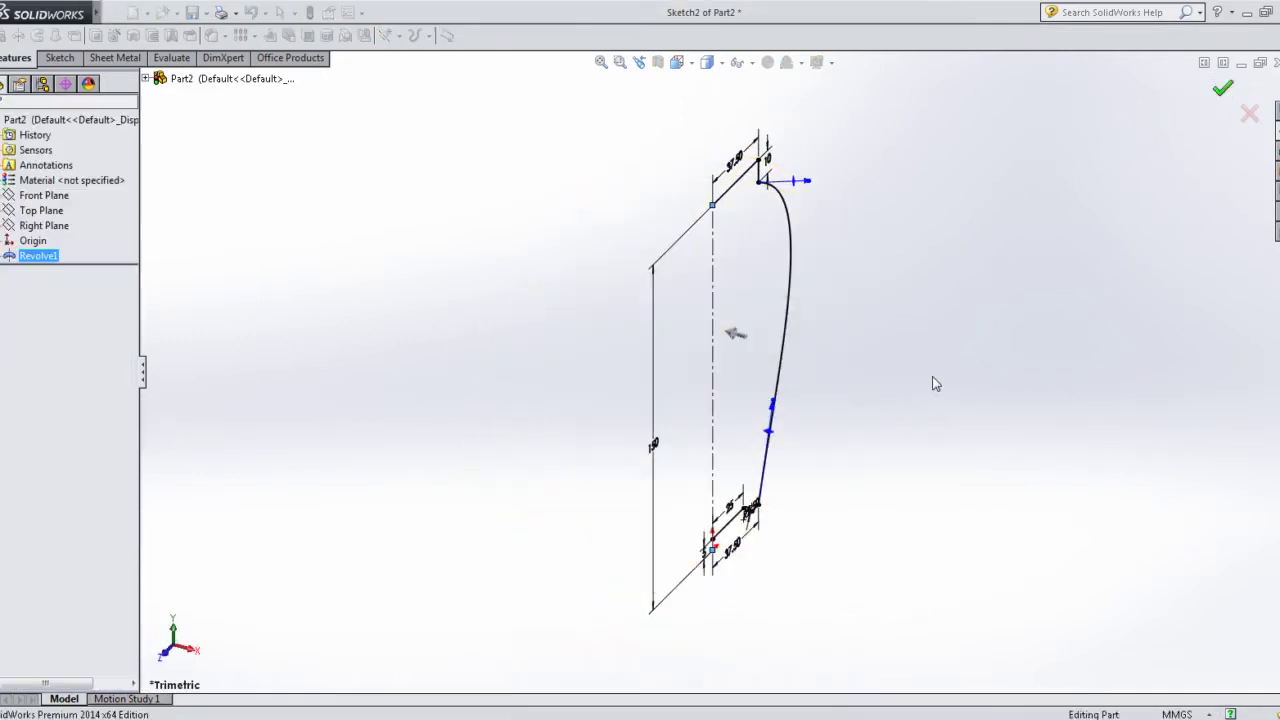
- Fit and orbit the view to inspect the vase body, then select the Right Plane
{"action": "left_click", "coordinate": [948, 313]}
{"action": "key", "text": "f"}
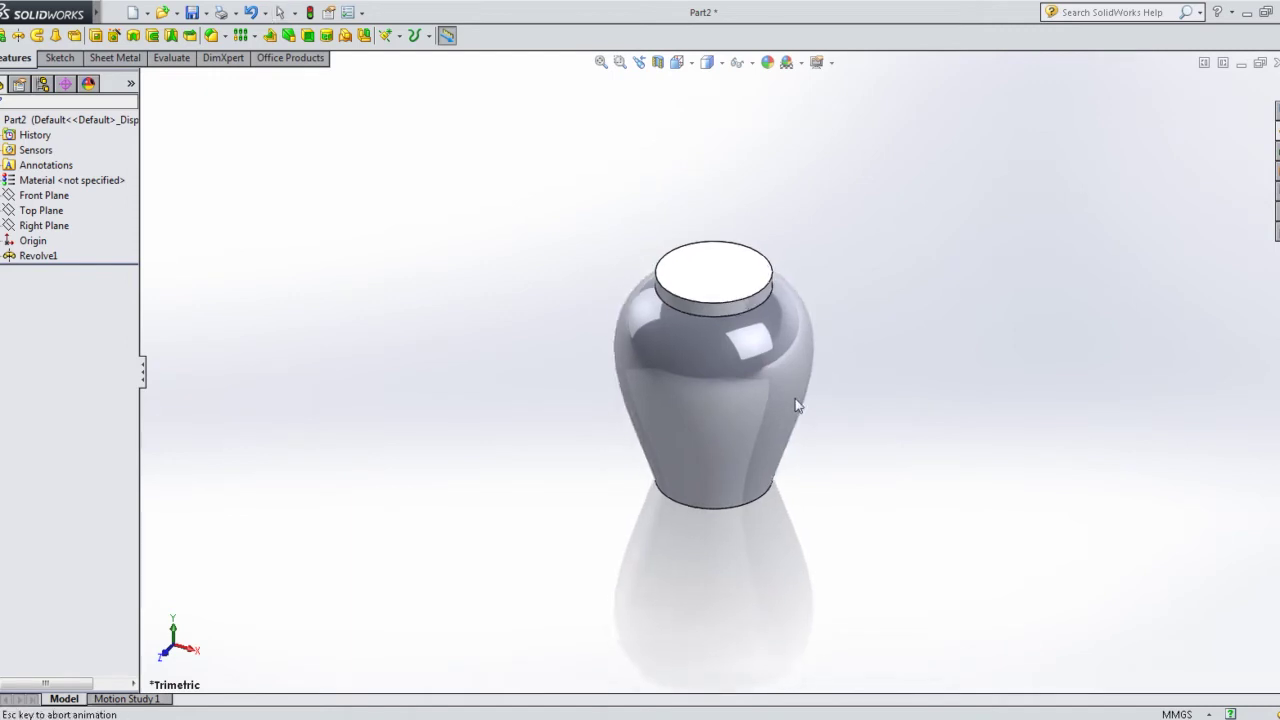
{"action": "scroll", "coordinate": [784, 393], "scroll_direction": "down", "scroll_amount": 3}
{"action": "mouse_move", "coordinate": [784, 393]}
{"action": "middle_mouse_down"}
{"action": "mouse_move", "coordinate": [868, 363]}
{"action": "mouse_move", "coordinate": [820, 395]}
{"action": "mouse_move", "coordinate": [904, 373]}
{"action": "middle_mouse_up"}
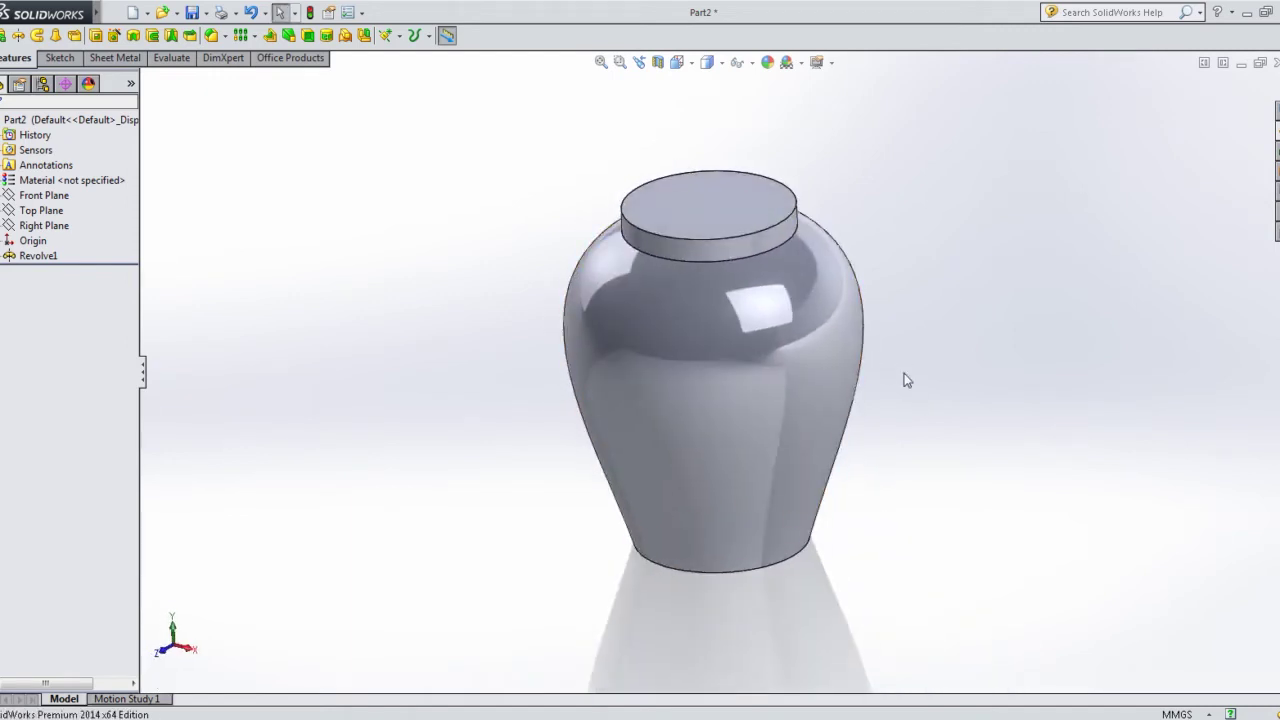
{"action": "left_click", "coordinate": [50, 227]}
- Open a new Right Plane sketch viewed face-on and draw a vertical centreline up from the origin
{"action": "left_click", "coordinate": [88, 204]}
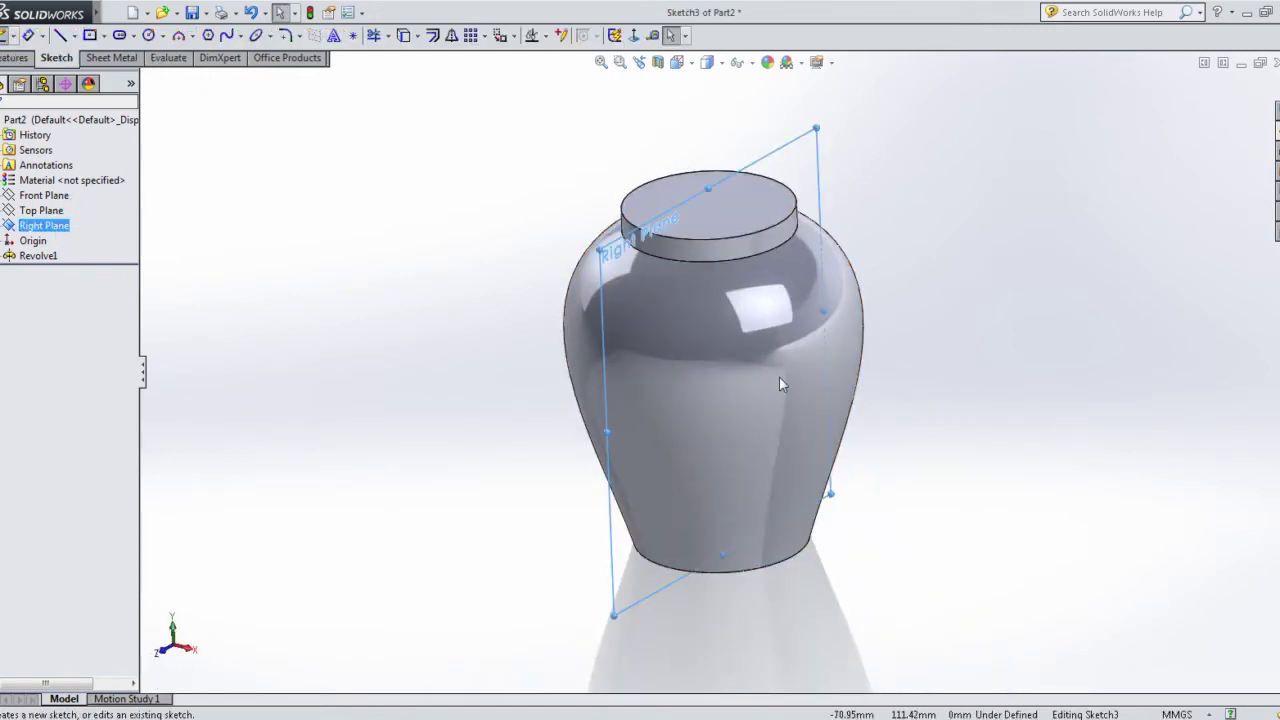
{"action": "key", "text": "space"}
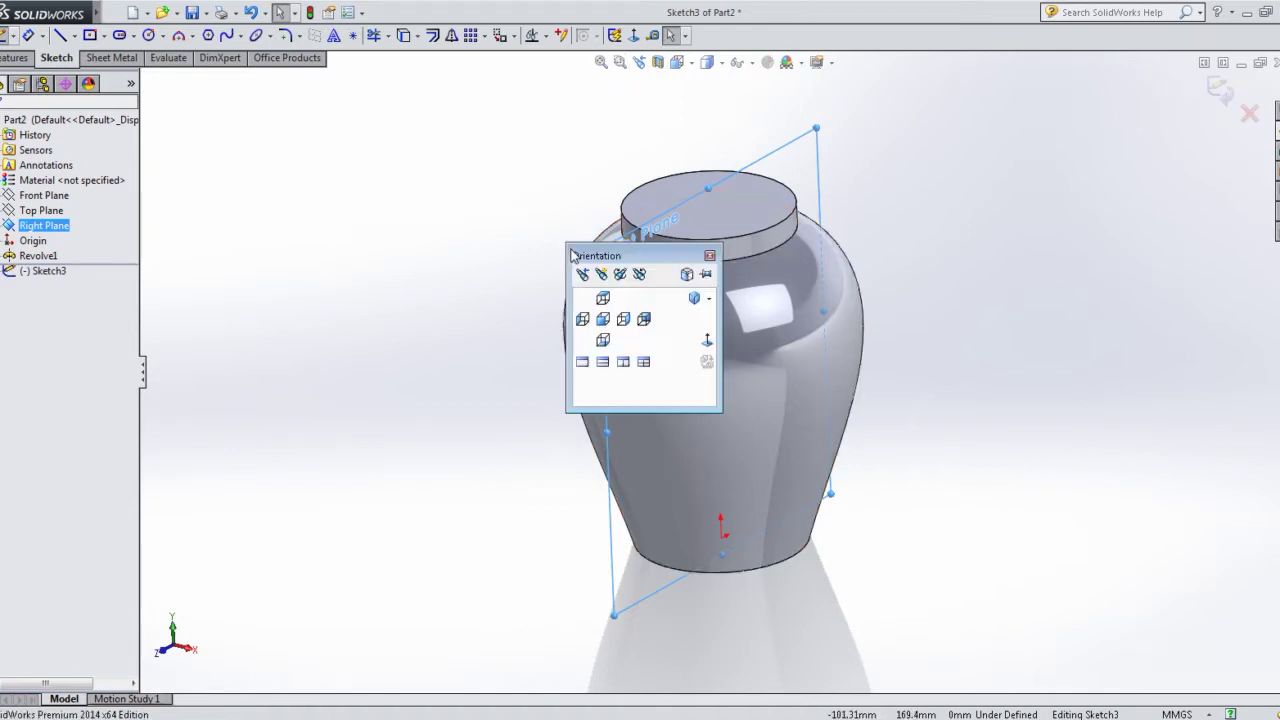
{"action": "left_click", "coordinate": [708, 348]}
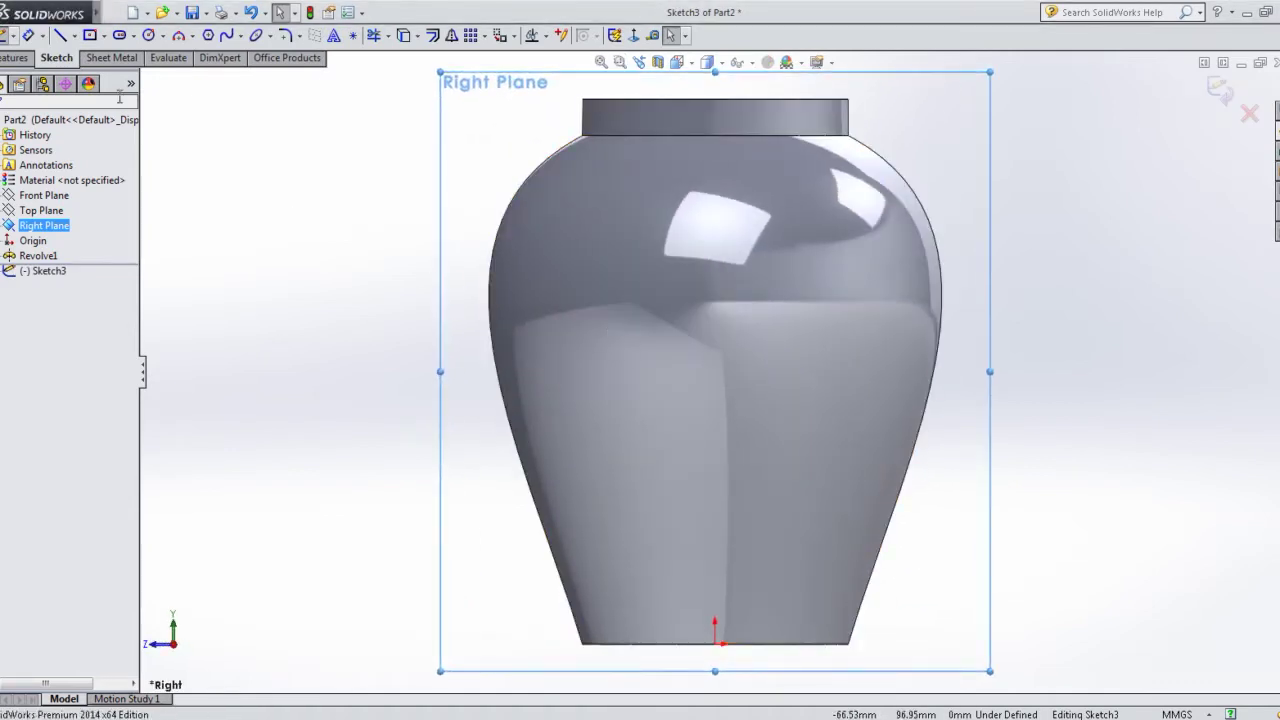
{"action": "left_click", "coordinate": [75, 36]}
{"action": "left_click", "coordinate": [95, 68]}
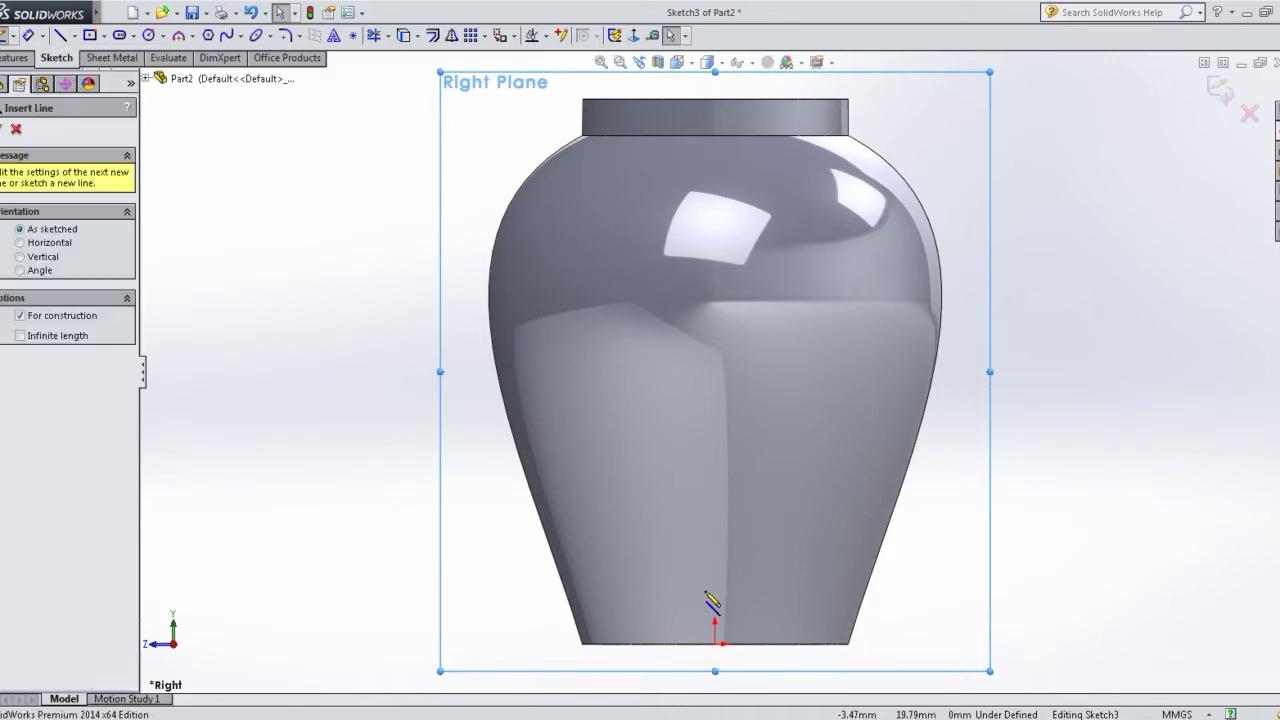
{"action": "left_click", "coordinate": [715, 643]}
{"action": "left_click", "coordinate": [715, 553]}
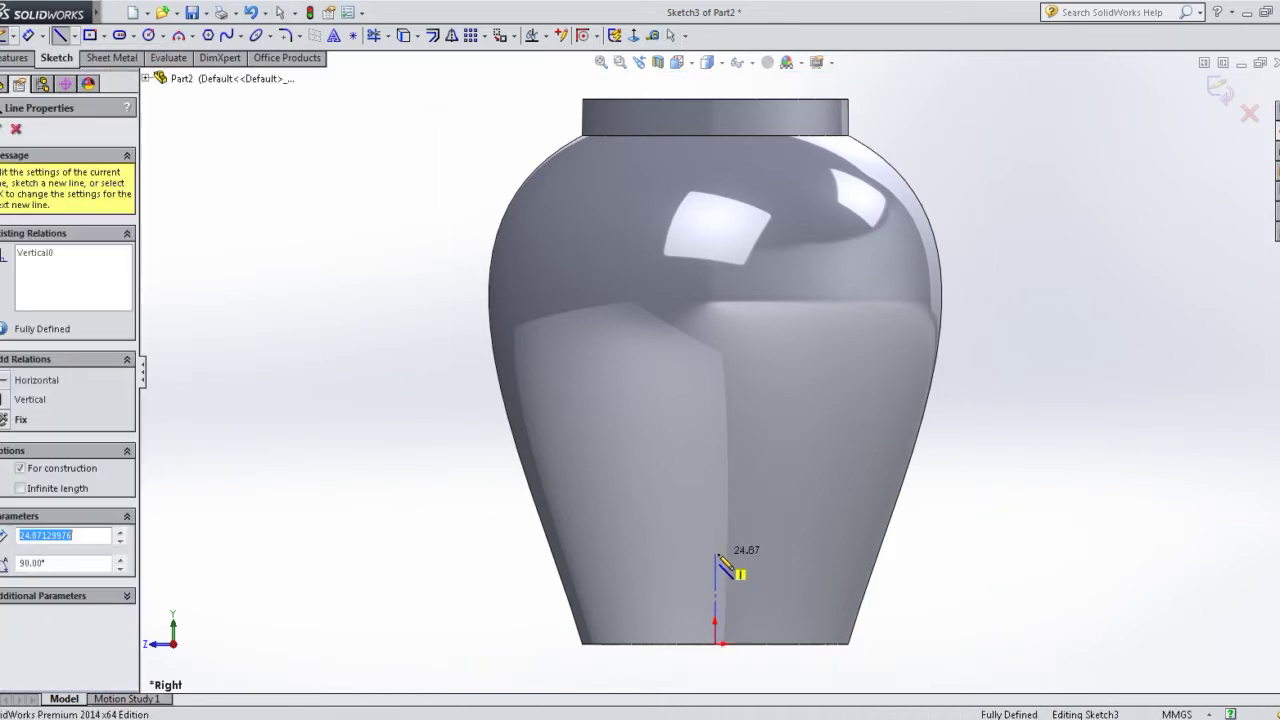
{"action": "right_click", "coordinate": [716, 556]}
{"action": "left_click", "coordinate": [758, 254]}
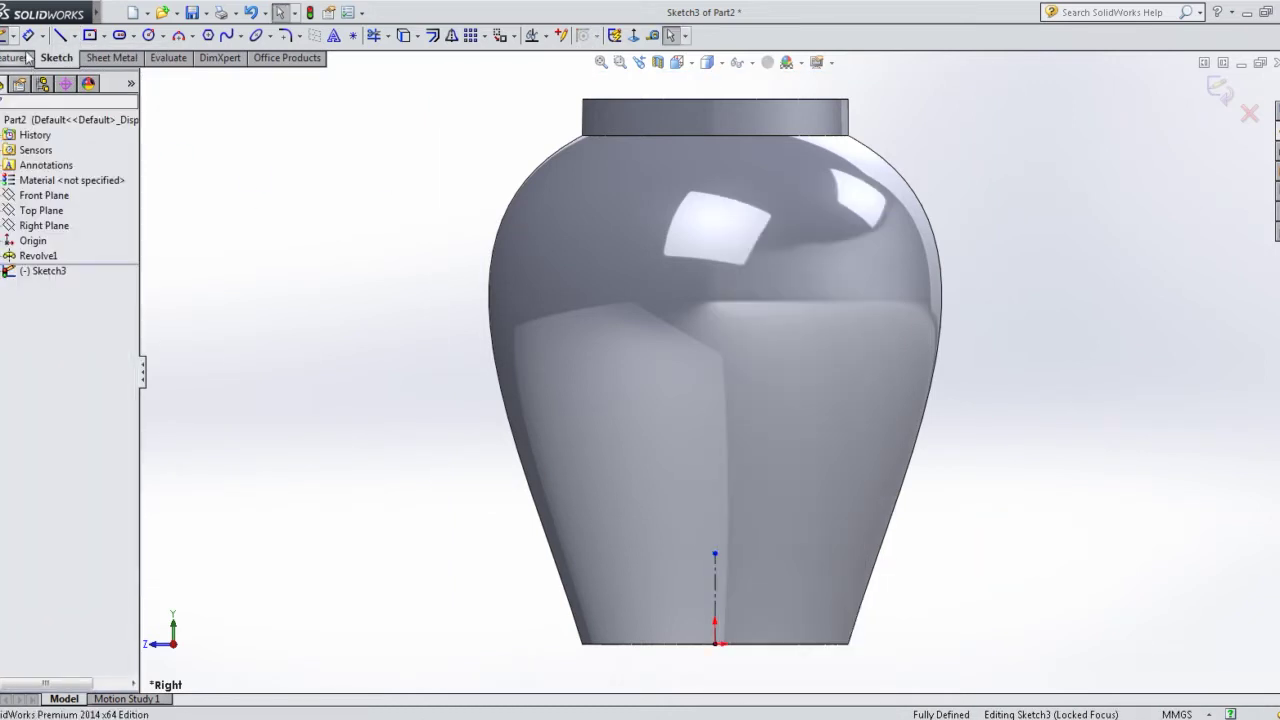
- Dimension the centreline to 27.50 mm long
{"action": "left_click", "coordinate": [716, 600]}
{"action": "left_click", "coordinate": [785, 610]}
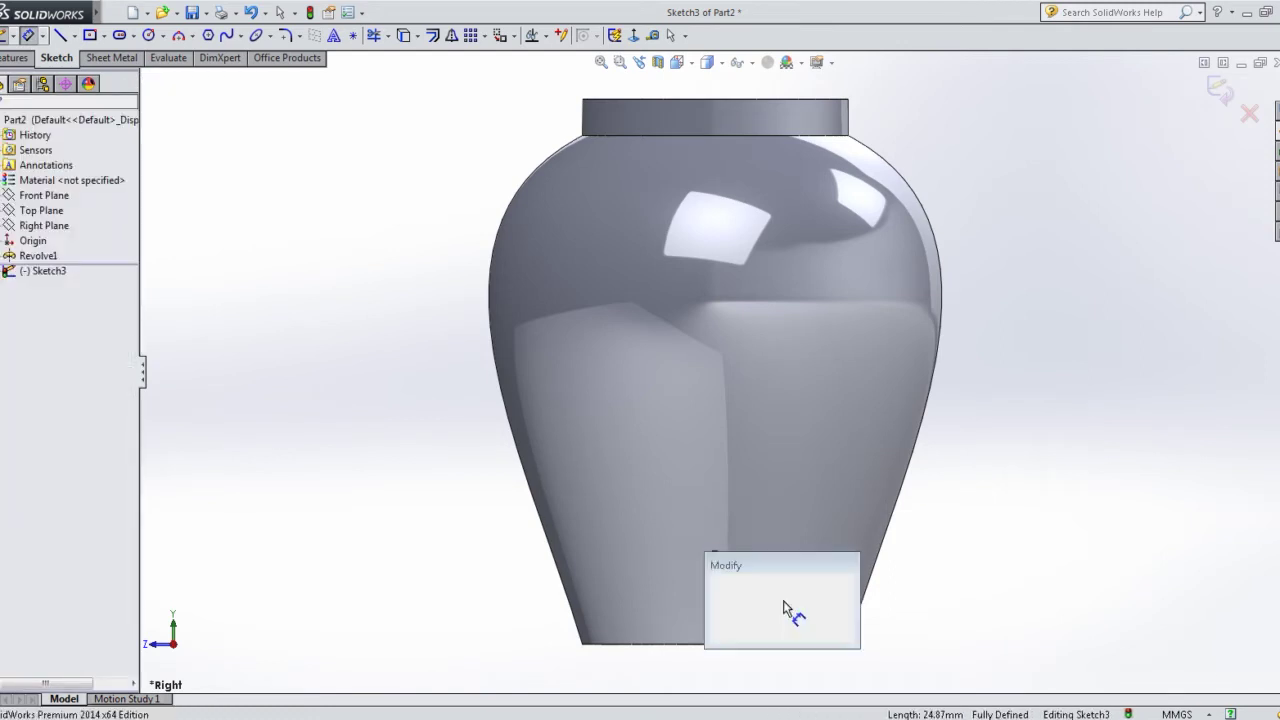
{"action": "type", "text": "27.5"}
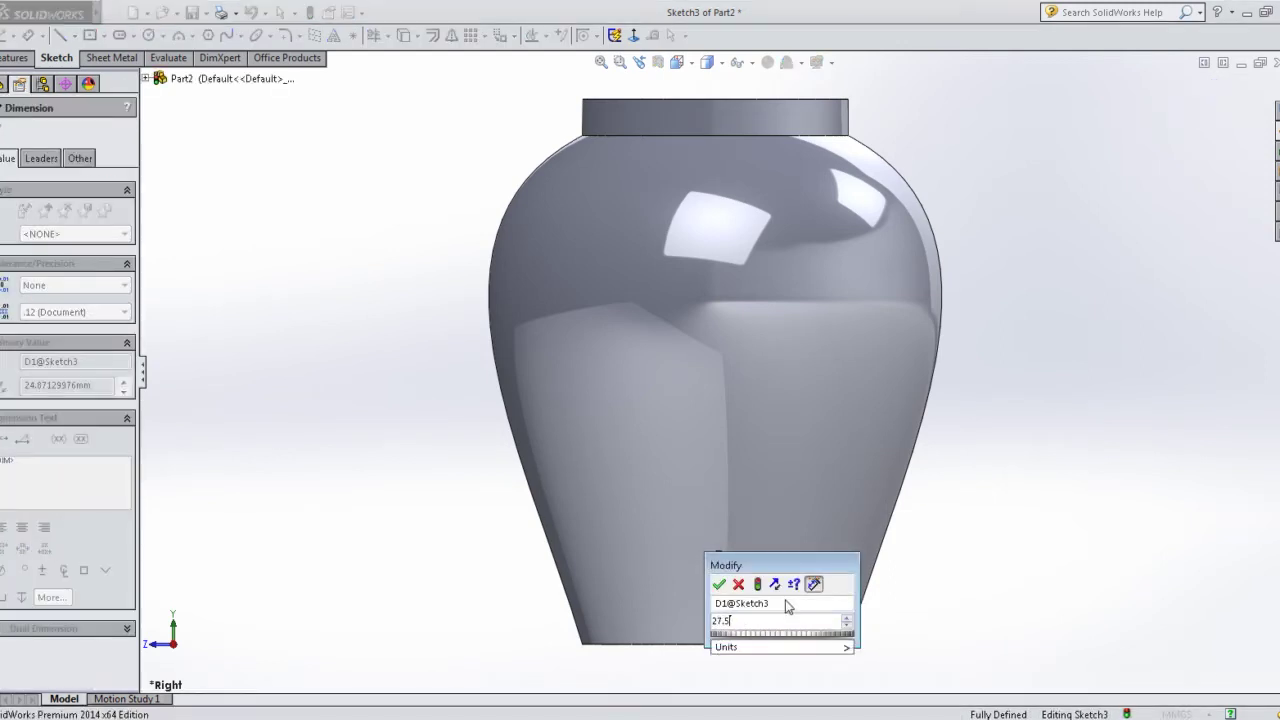
{"action": "key", "text": "Return"}
- Draw a centerpoint straight slot centred on the centreline's top end
{"action": "left_click", "coordinate": [134, 36]}
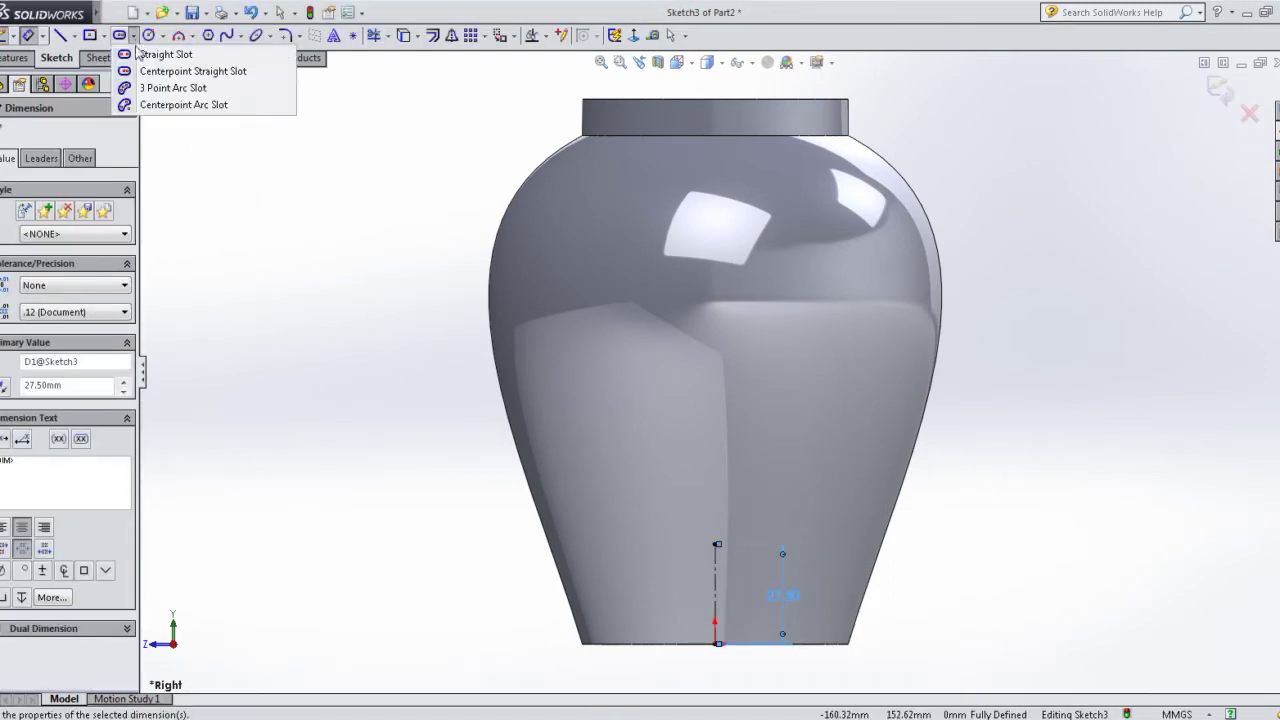
{"action": "left_click", "coordinate": [175, 69]}
{"action": "scroll", "coordinate": [740, 570], "scroll_direction": "down", "scroll_amount": 3}
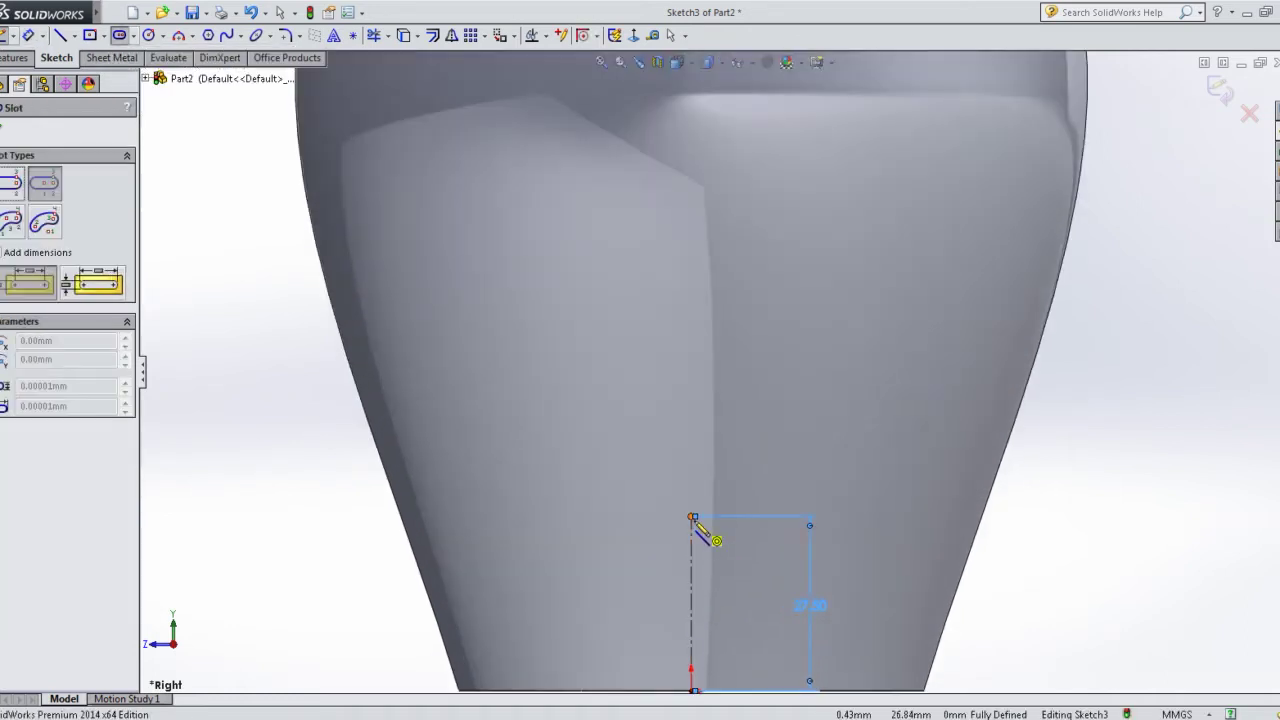
{"action": "left_click", "coordinate": [757, 530]}
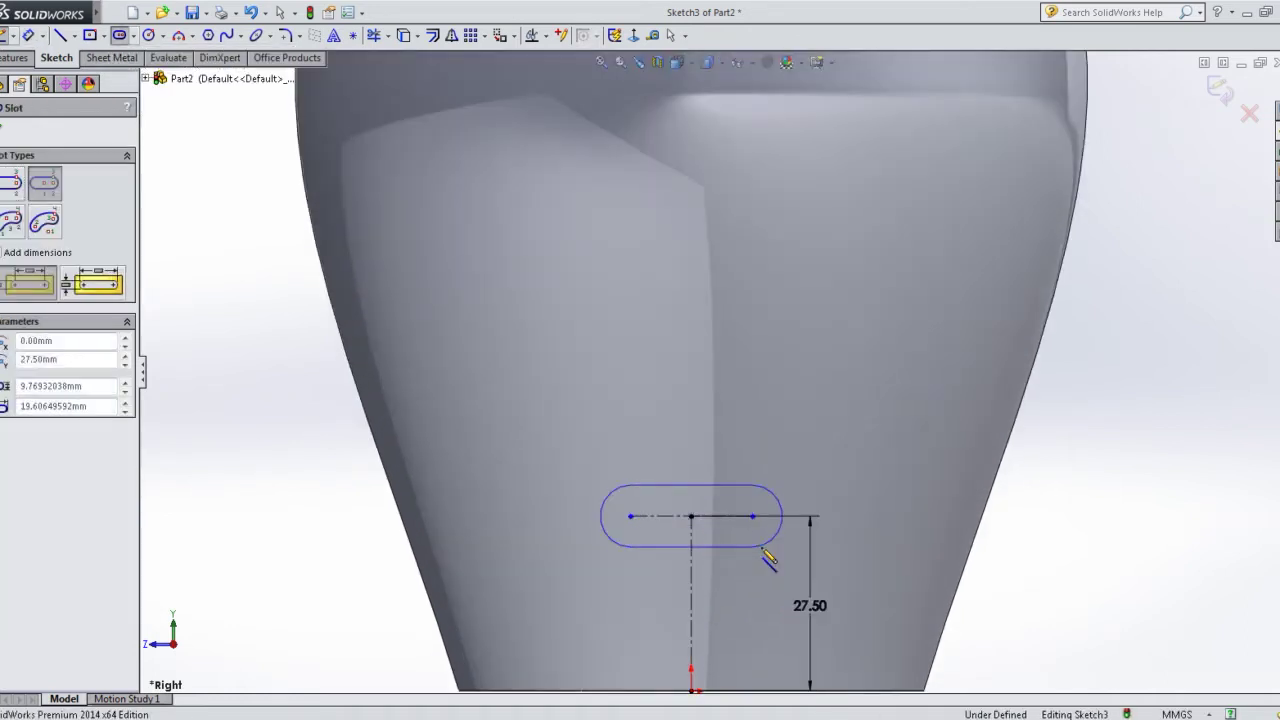
{"action": "left_click", "coordinate": [766, 555]}
{"action": "right_click", "coordinate": [763, 260]}
{"action": "left_click", "coordinate": [803, 271]}
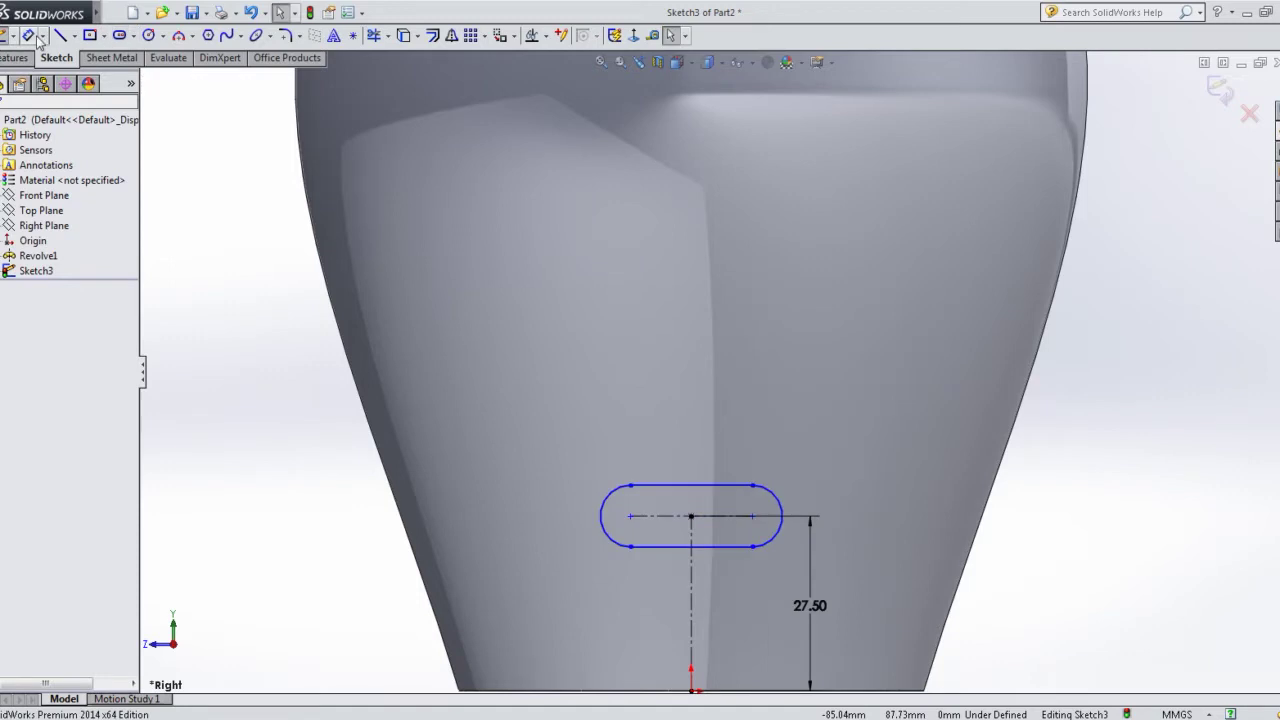
- Dimension the slot length 7 mm and end radius 3.50 mm (7/2), then exit the sketch
{"action": "left_click", "coordinate": [648, 484]}
{"action": "left_click", "coordinate": [702, 455]}
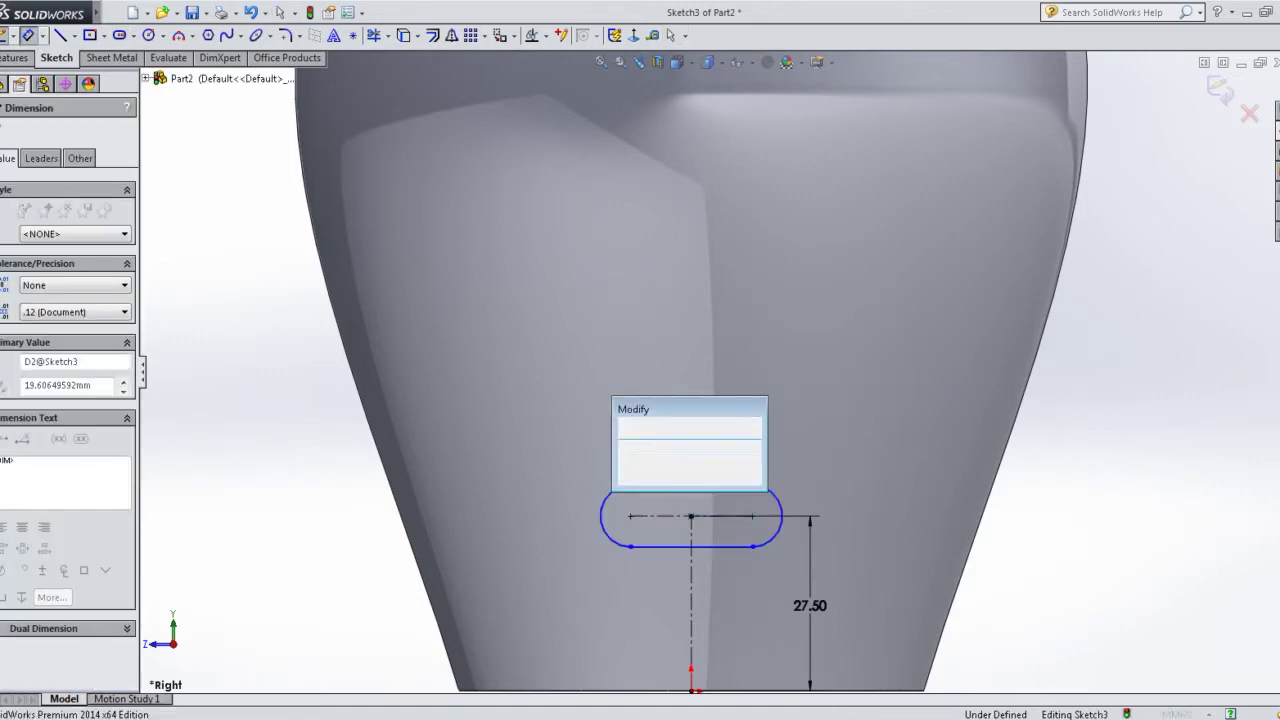
{"action": "type", "text": "7"}
{"action": "key", "text": "Return"}
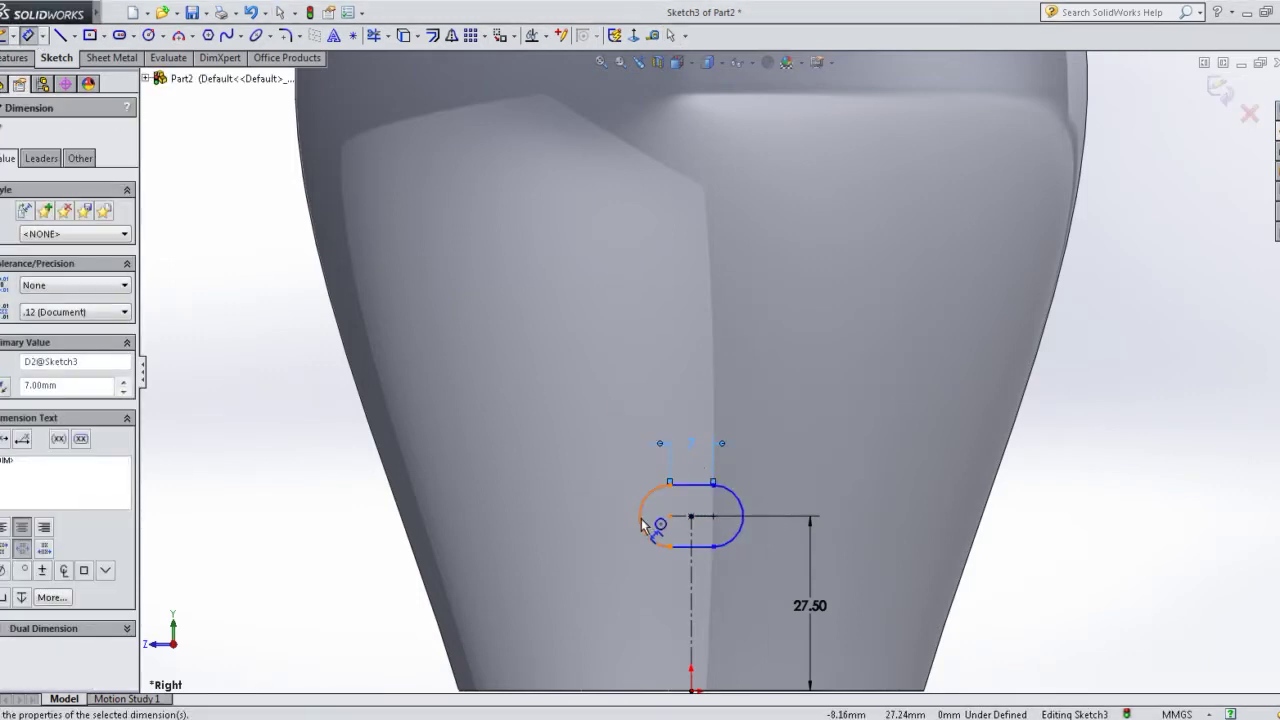
{"action": "left_click", "coordinate": [643, 525]}
{"action": "left_click", "coordinate": [577, 507]}
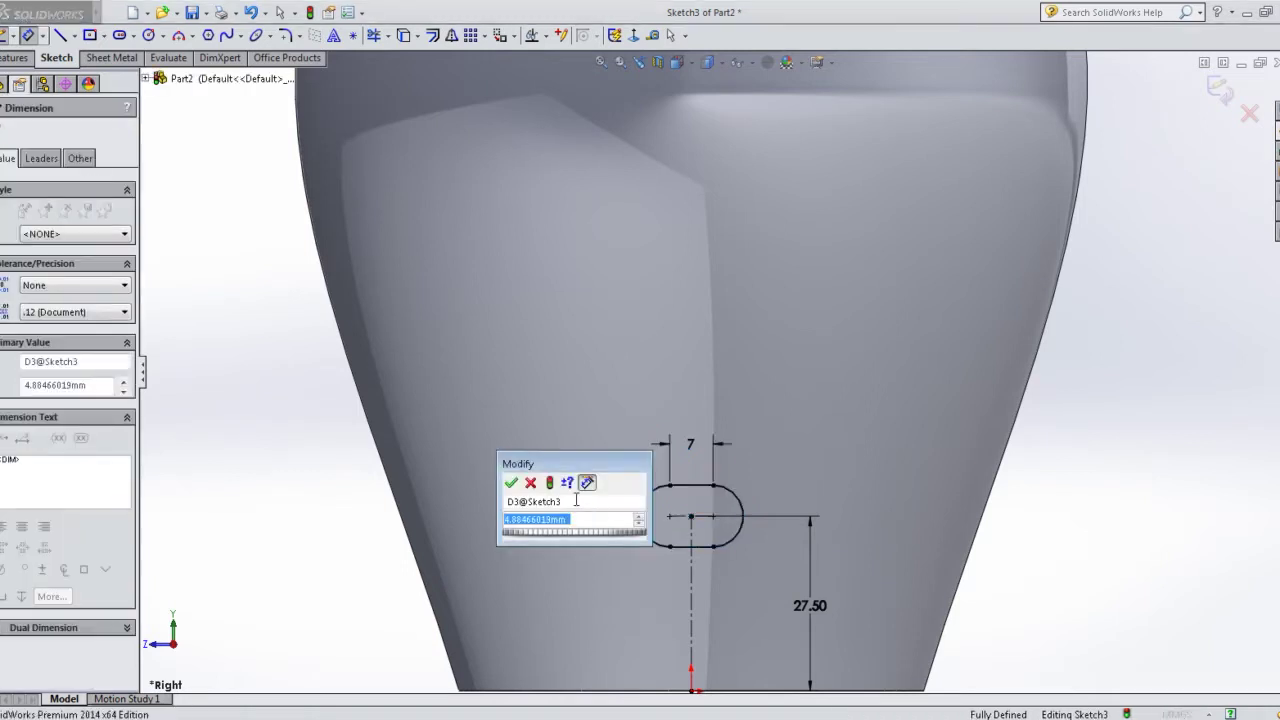
{"action": "type", "text": "7/2"}
{"action": "key", "text": "Return"}
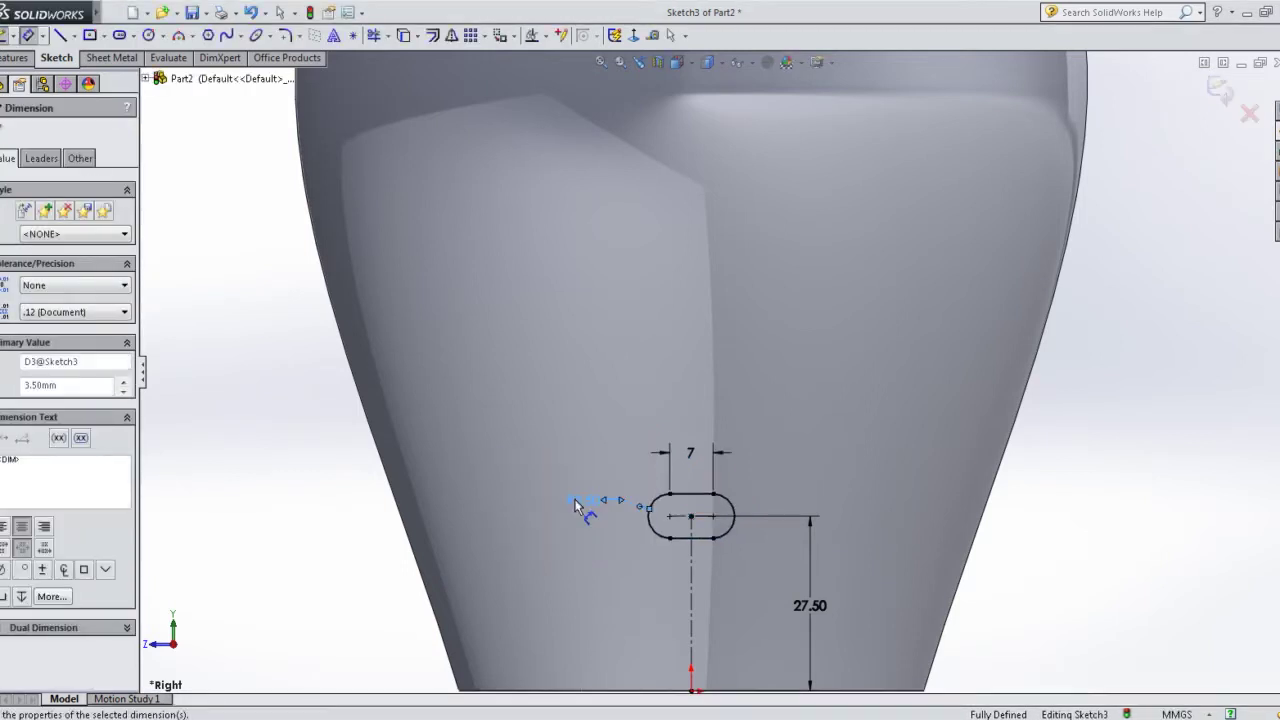
{"action": "scroll", "coordinate": [706, 438], "scroll_direction": "up", "scroll_amount": 3}
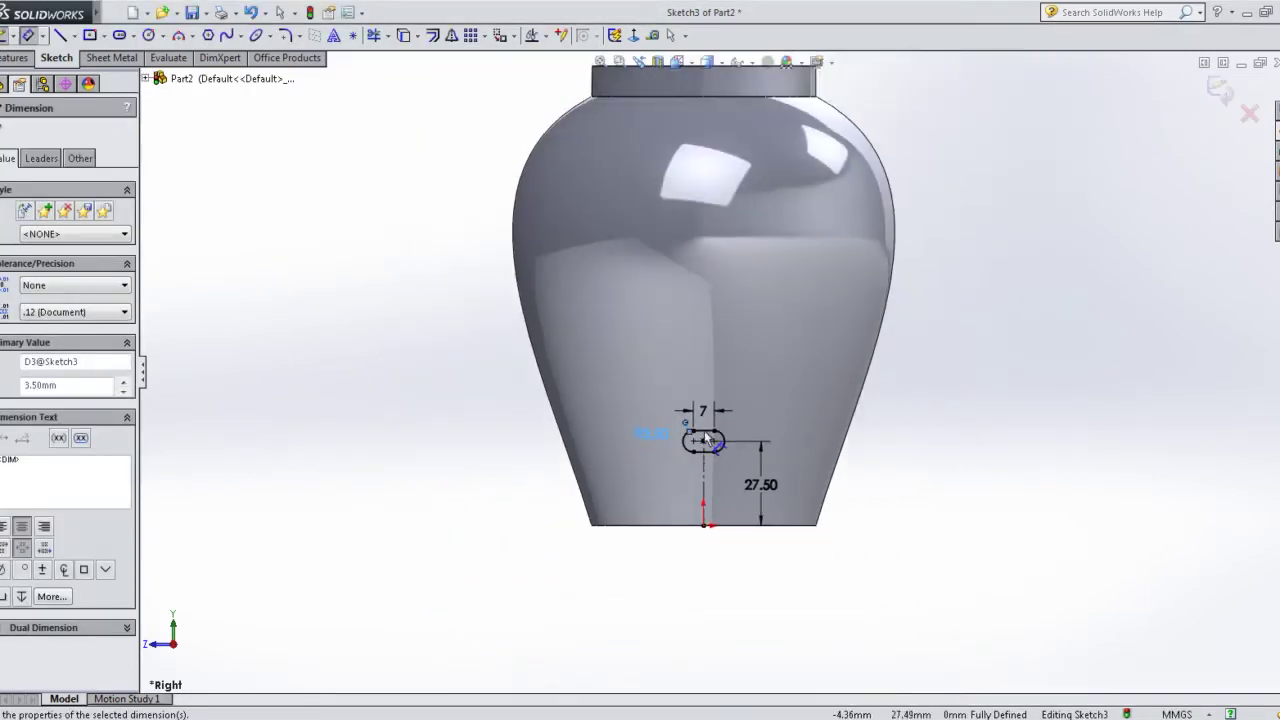
{"action": "left_click", "coordinate": [1207, 114]}
{"action": "mouse_move", "coordinate": [874, 417]}
{"action": "middle_mouse_down"}
{"action": "mouse_move", "coordinate": [726, 458]}
{"action": "mouse_move", "coordinate": [900, 377]}
{"action": "middle_mouse_up"}
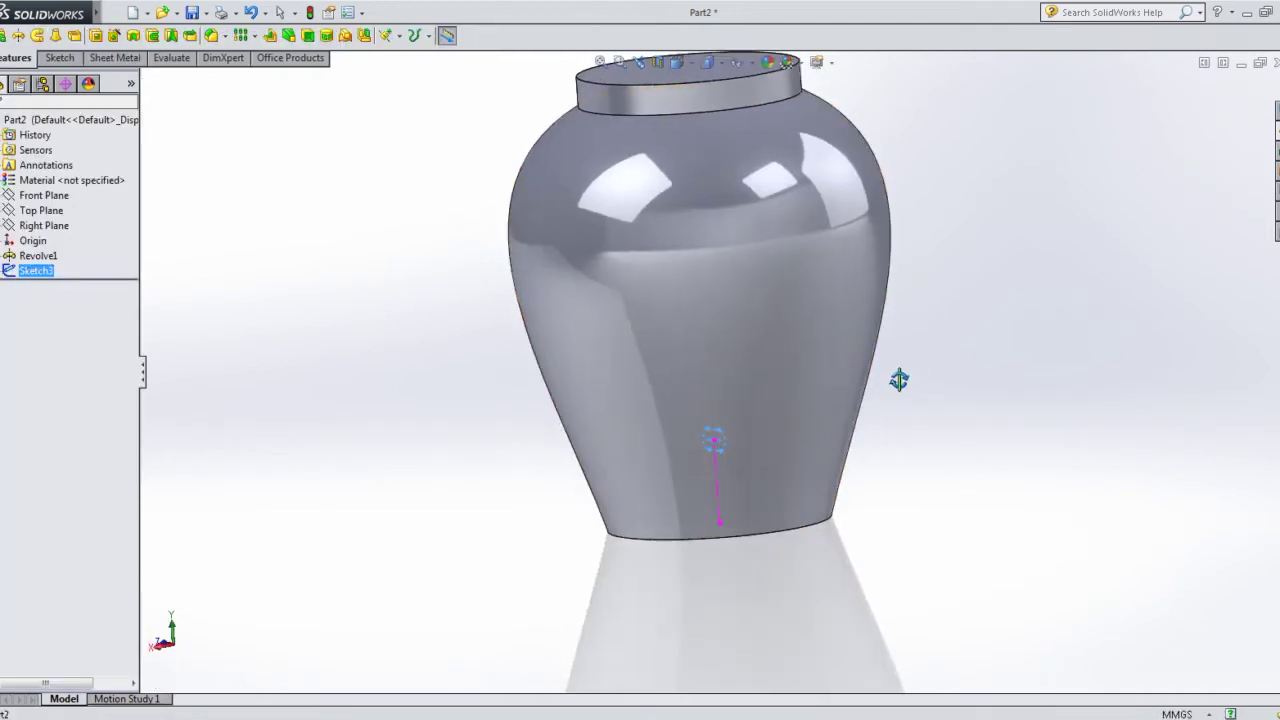
- Start a new sketch on the Front Plane and turn the view normal to it
{"action": "left_click", "coordinate": [44, 195]}
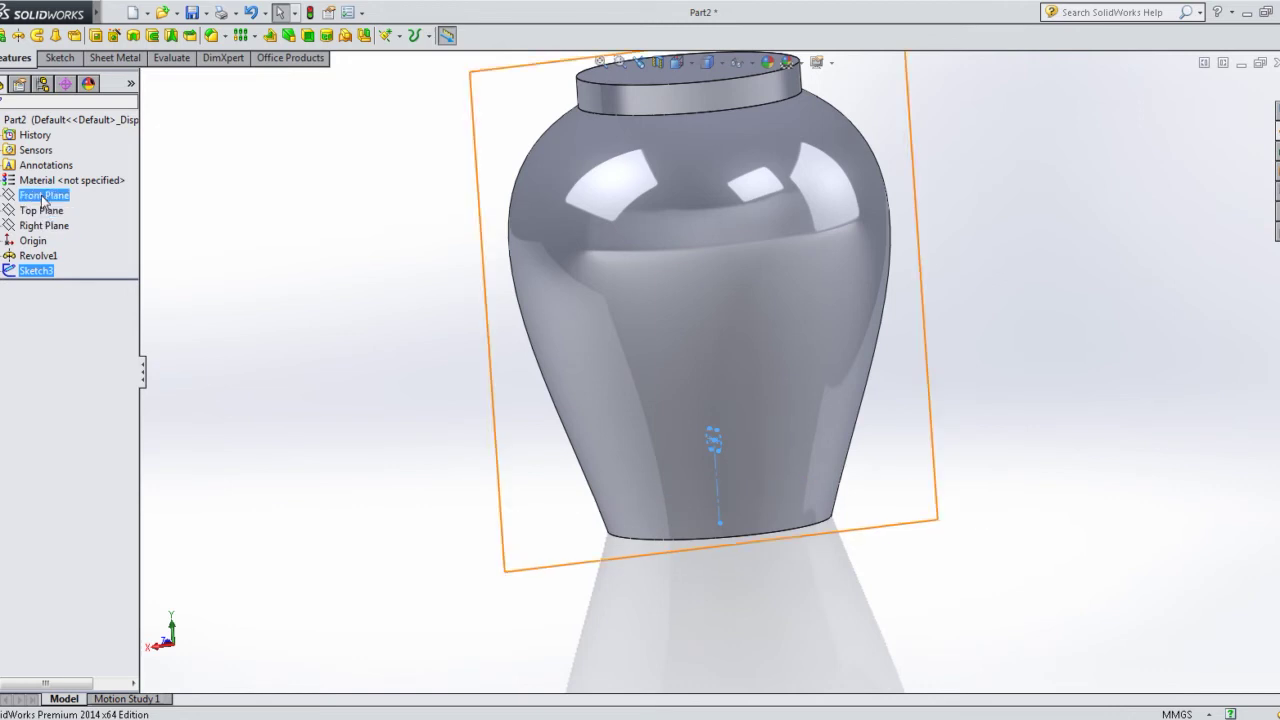
{"action": "left_click", "coordinate": [60, 172]}
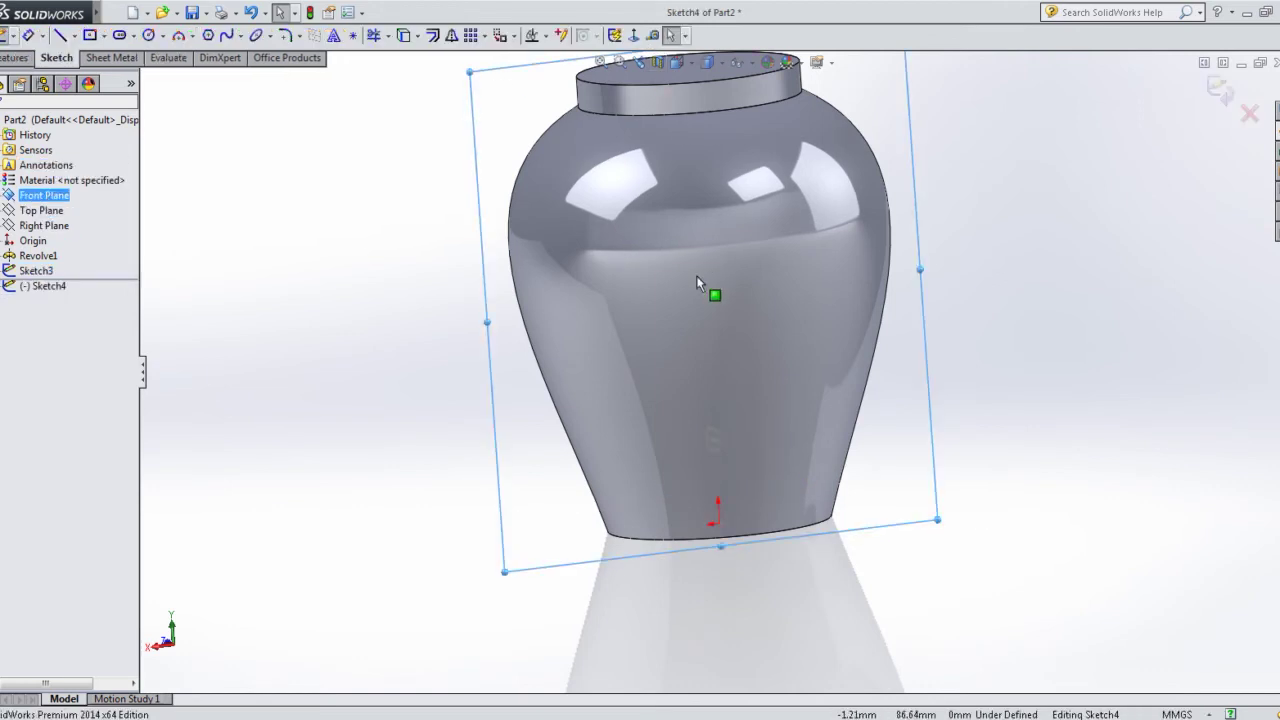
{"action": "key", "text": "space"}
{"action": "left_click", "coordinate": [866, 490]}
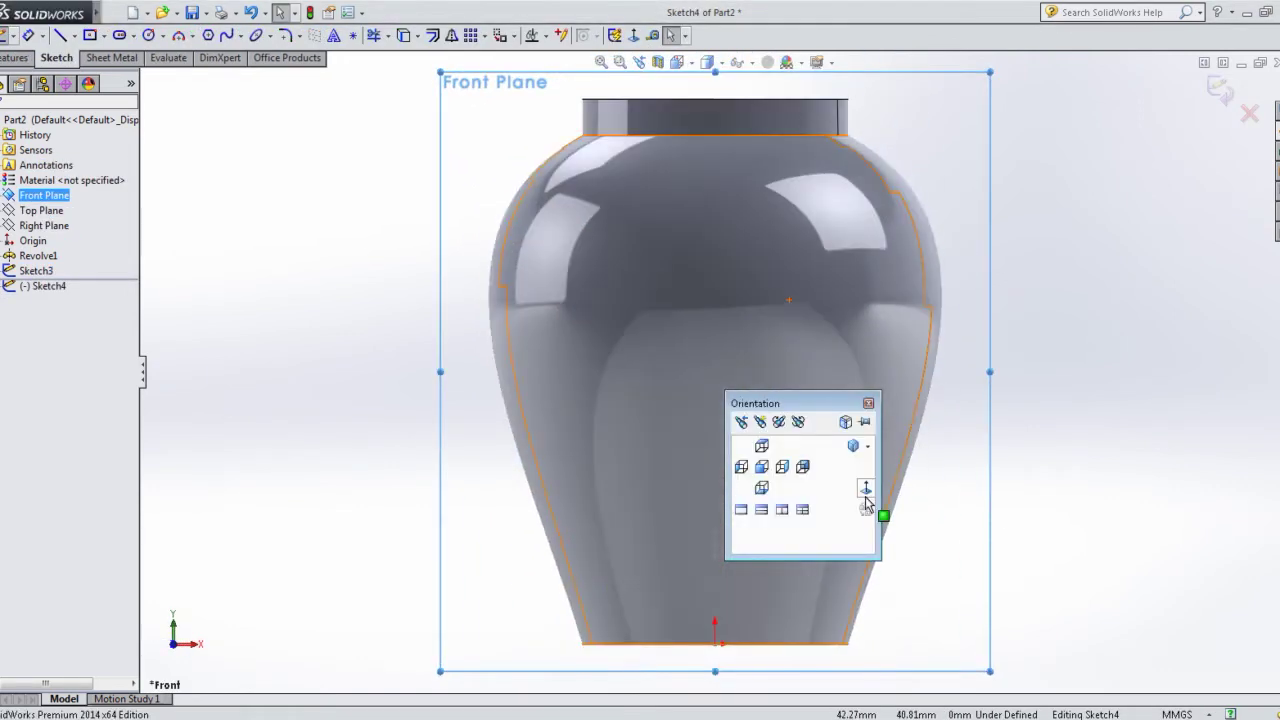
{"action": "scroll", "coordinate": [718, 551], "scroll_direction": "down", "scroll_amount": 4}
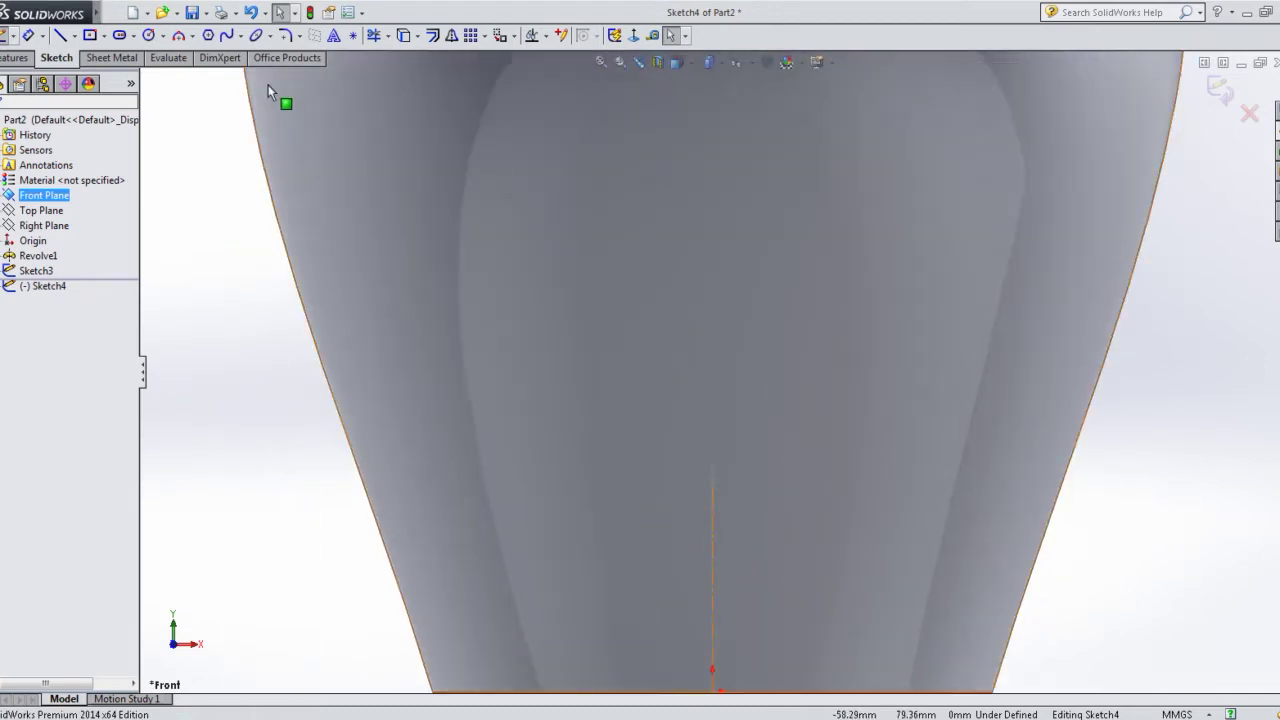
- Draw a horizontal line from the centre axis near the vase's base
{"action": "left_click", "coordinate": [74, 37]}
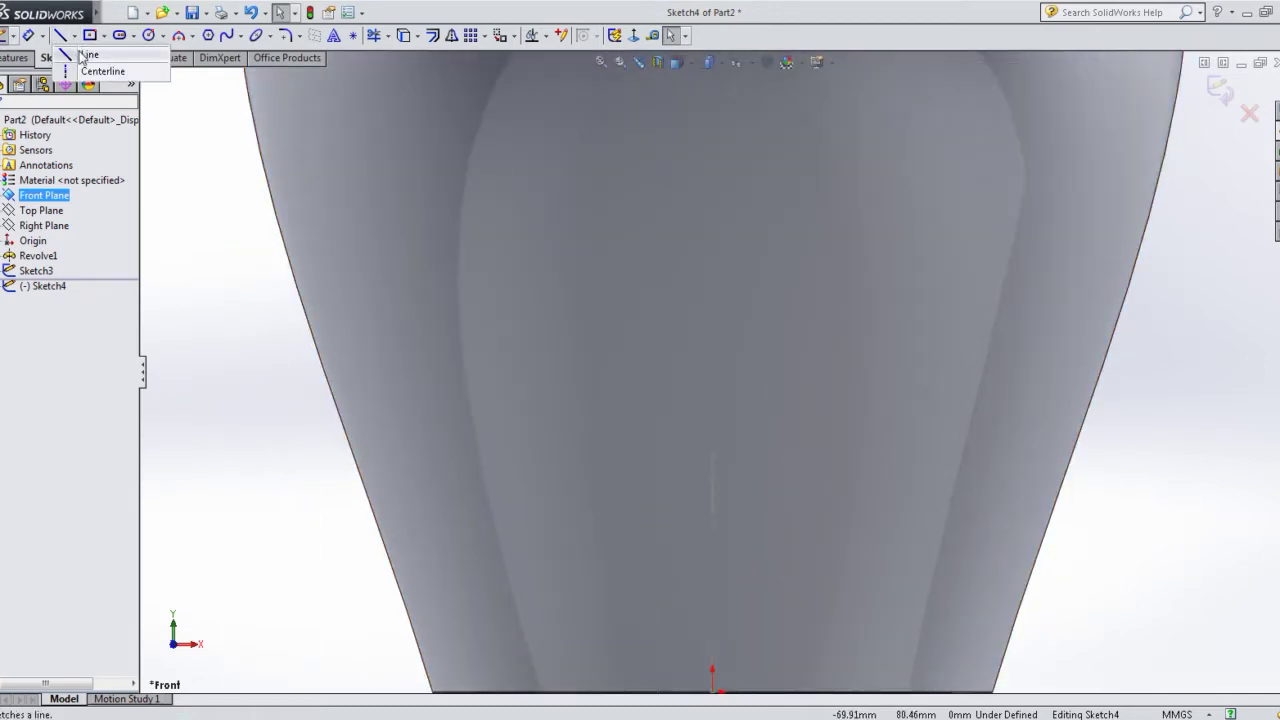
{"action": "left_click", "coordinate": [88, 55]}
{"action": "left_click", "coordinate": [712, 482]}
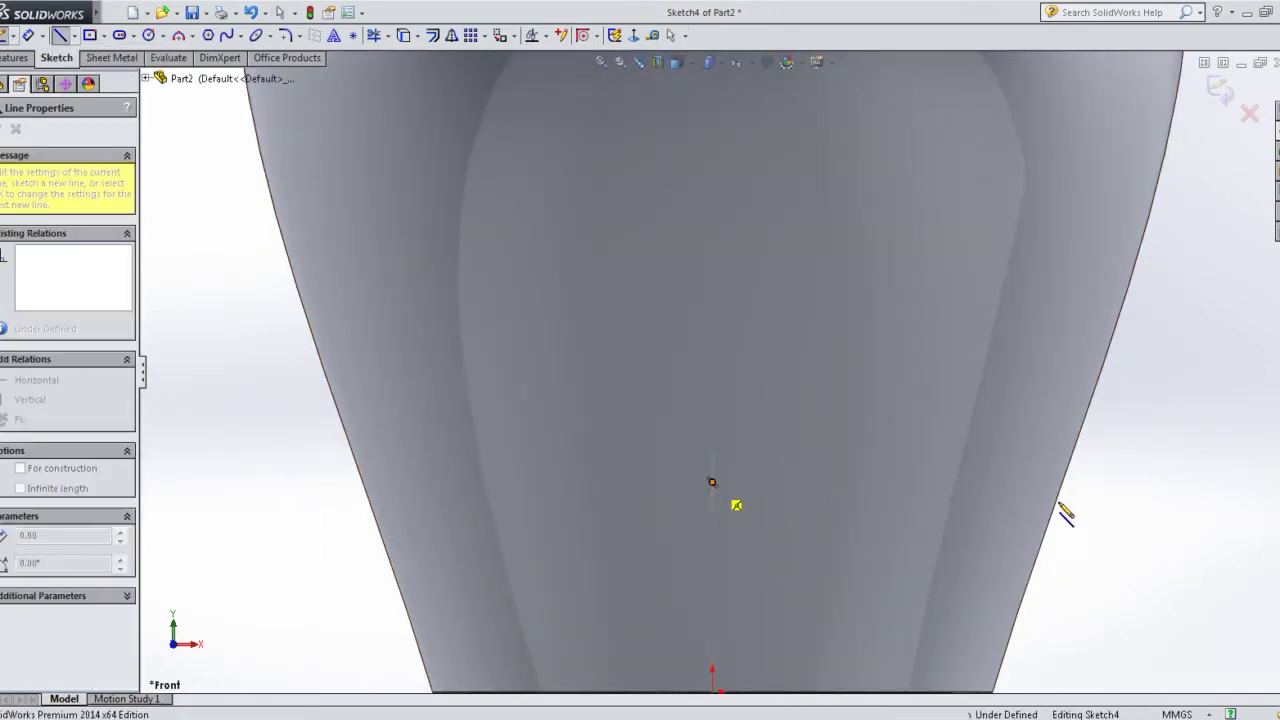
{"action": "right_click", "coordinate": [1103, 483]}
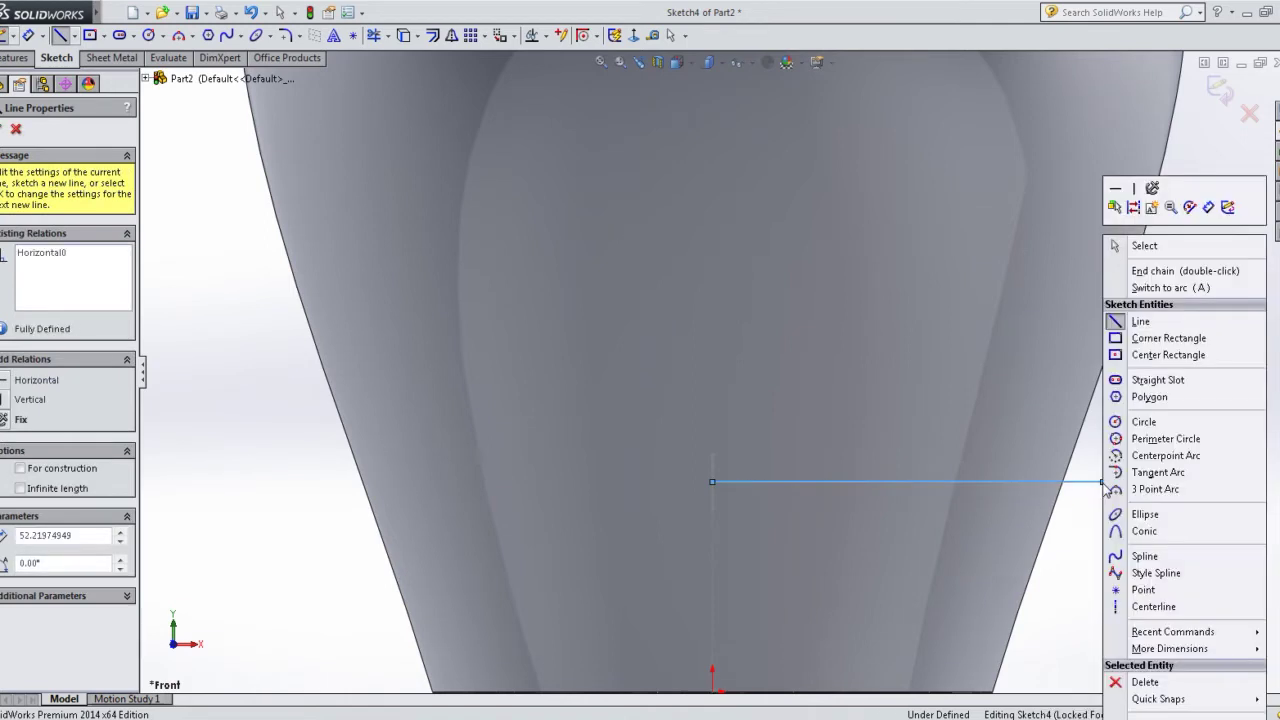
{"action": "left_click", "coordinate": [1132, 245]}
- Draw an angled line extending out beyond the shoulder
{"action": "key", "text": "f"}
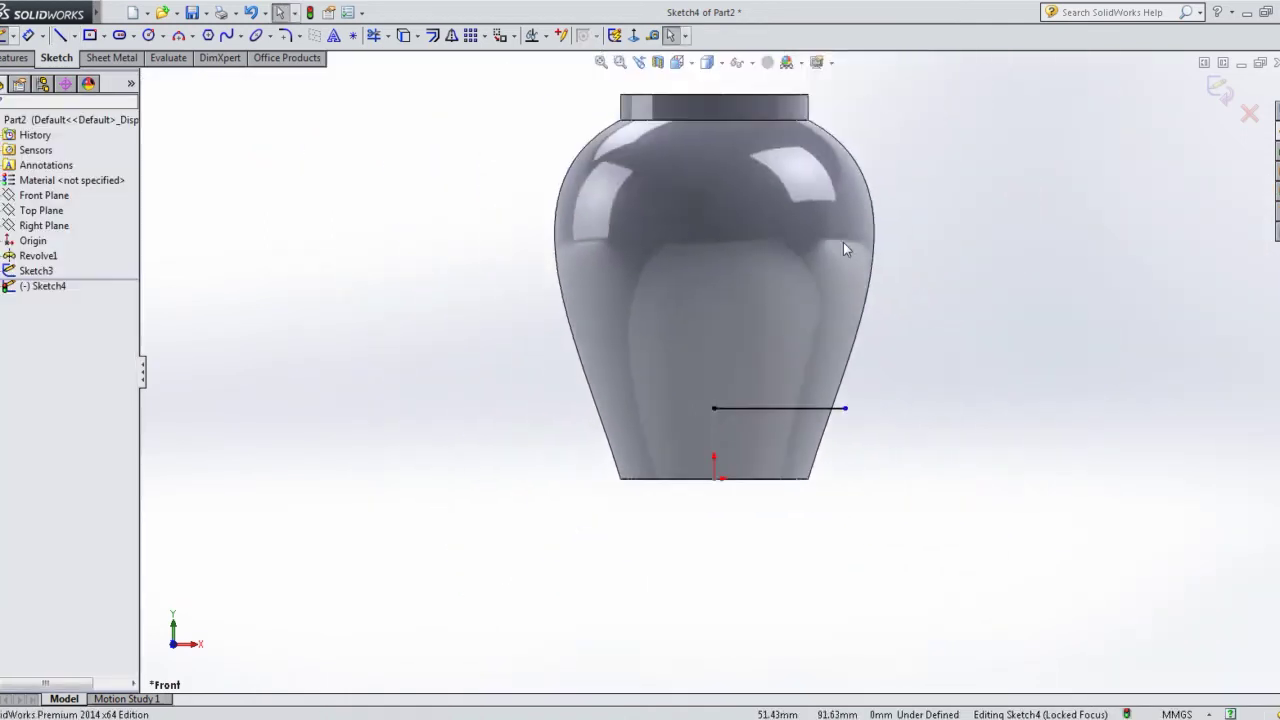
{"action": "scroll", "coordinate": [843, 242], "scroll_direction": "up", "scroll_amount": 5}
{"action": "left_click", "coordinate": [59, 36]}
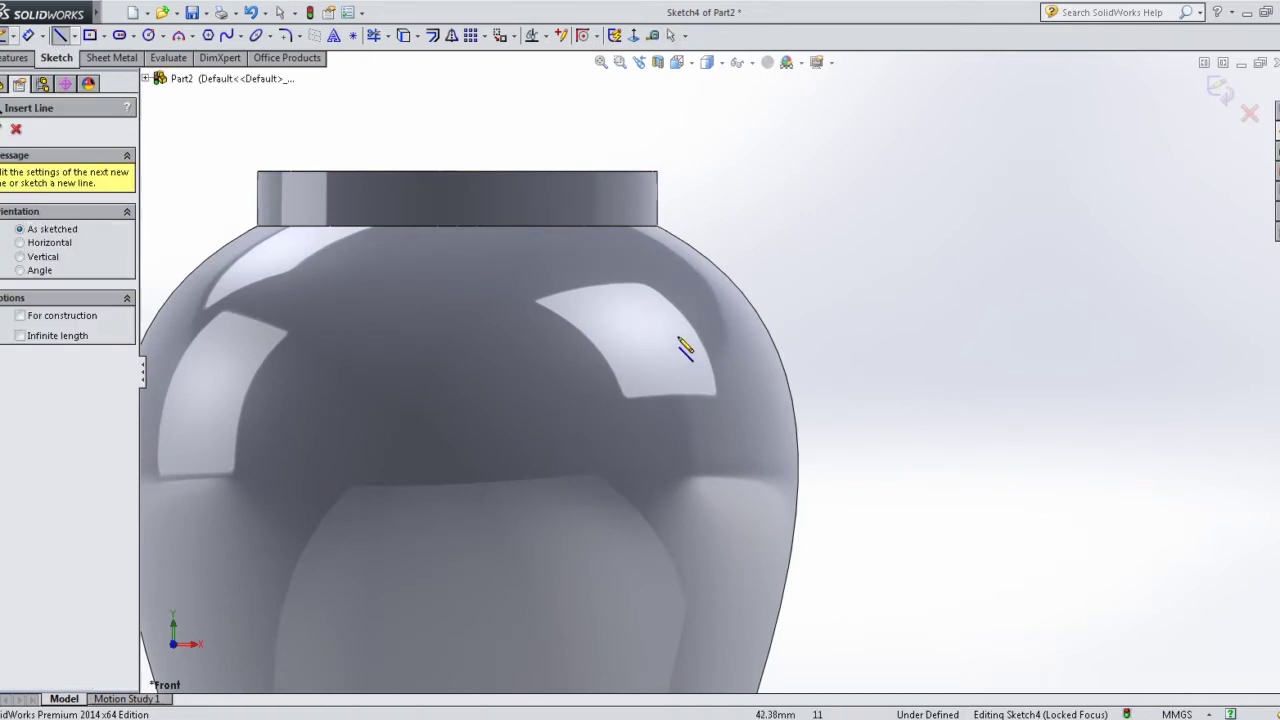
{"action": "left_click", "coordinate": [815, 255]}
{"action": "right_click", "coordinate": [815, 257]}
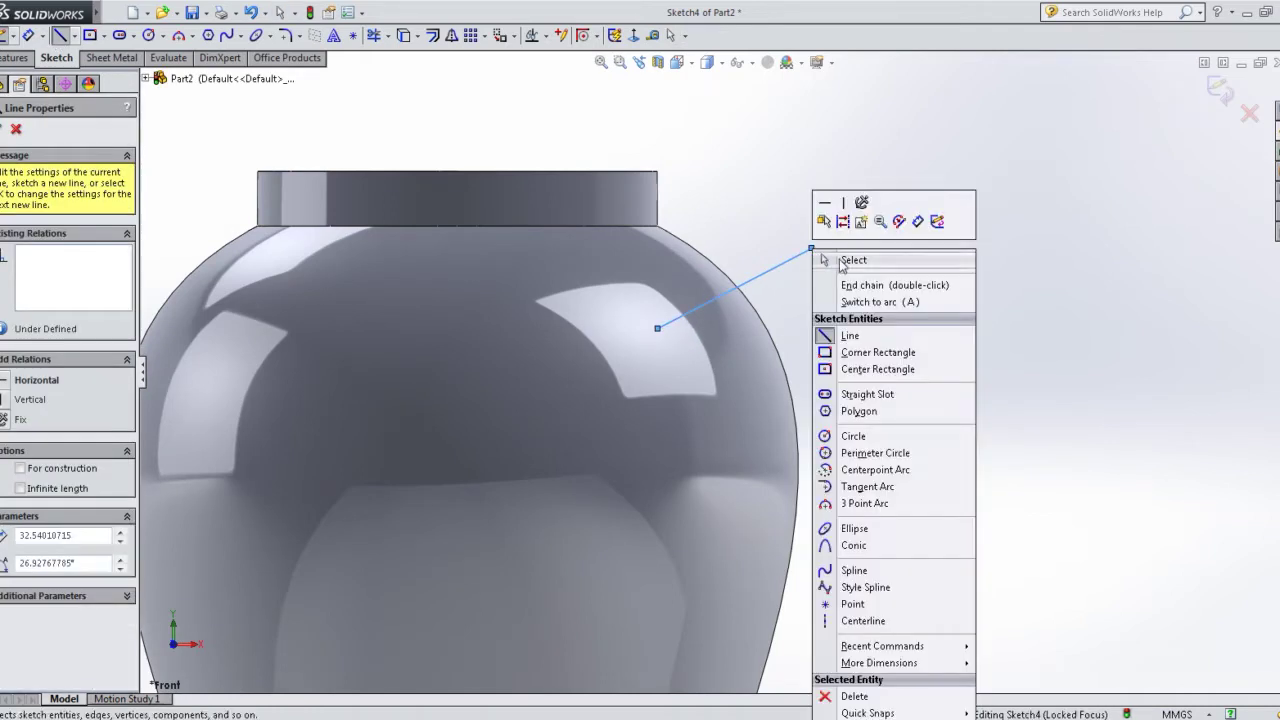
{"action": "left_click", "coordinate": [832, 259]}
- Draw a vertical centerline from the origin up to the vase's top edge
{"action": "scroll", "coordinate": [316, 257], "scroll_direction": "down", "scroll_amount": 3}
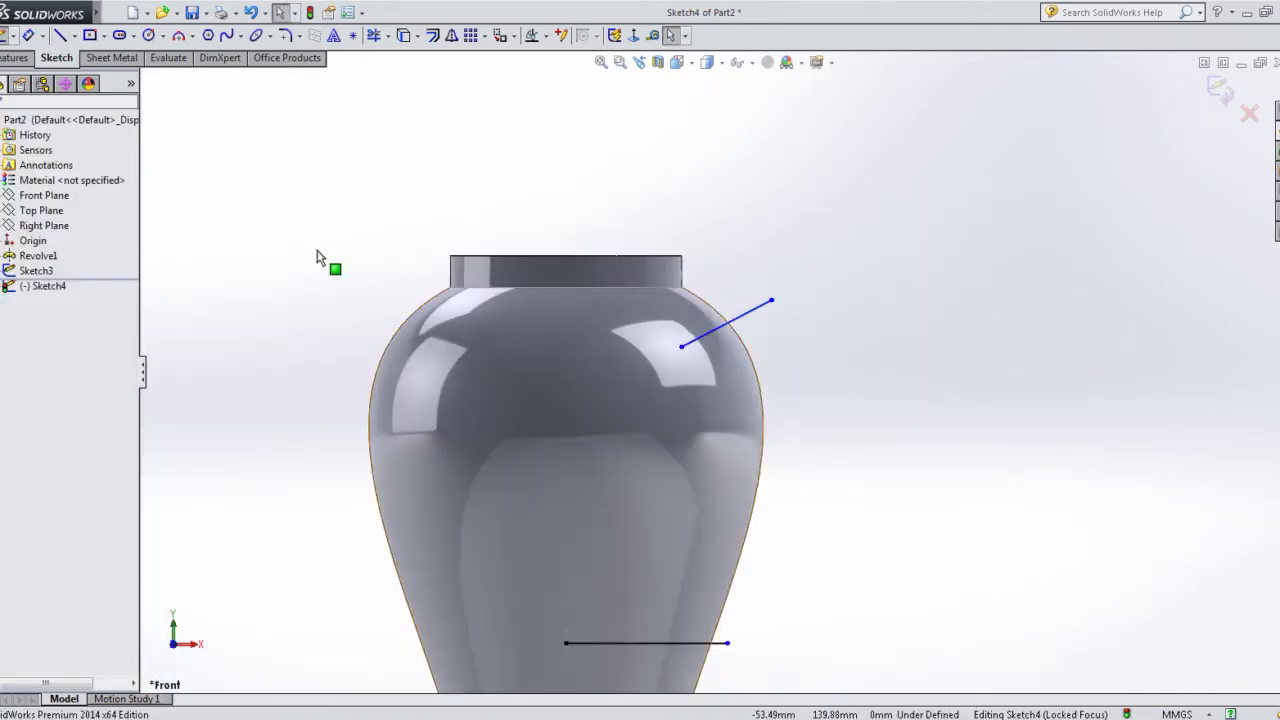
{"action": "left_click", "coordinate": [73, 36]}
{"action": "left_click", "coordinate": [95, 68]}
{"action": "scroll", "coordinate": [710, 362], "scroll_direction": "down", "scroll_amount": 2}
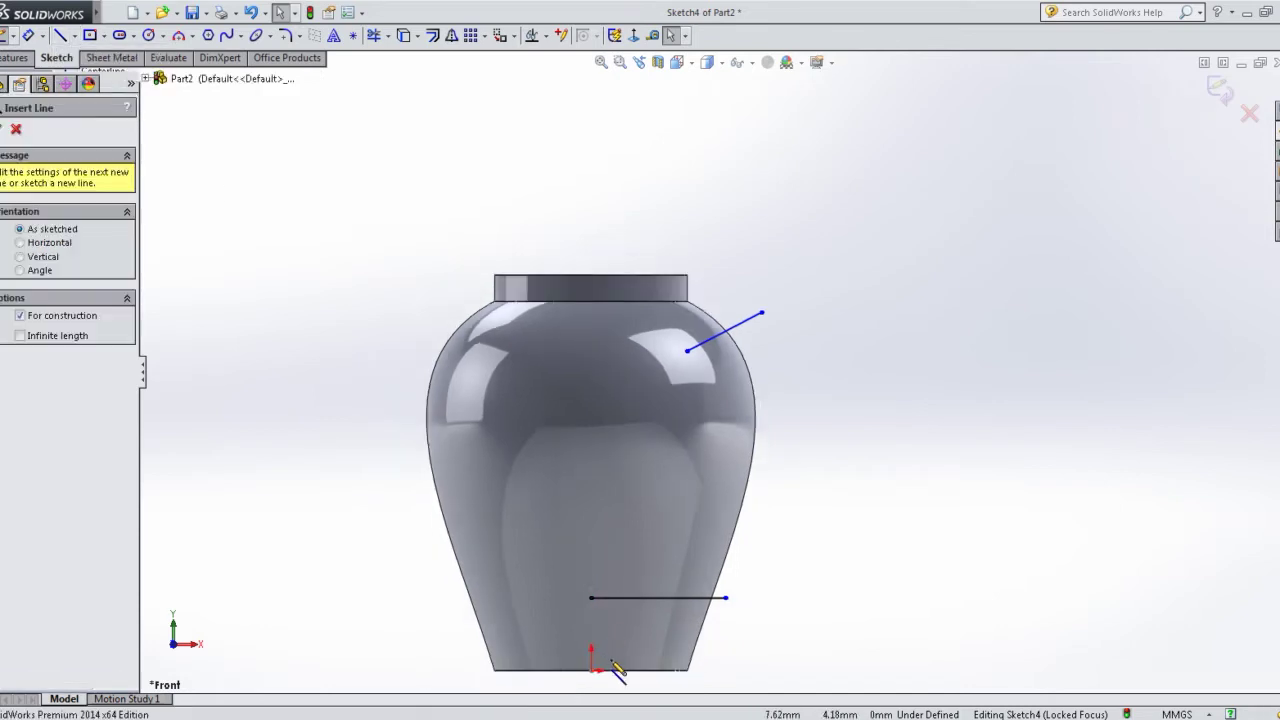
{"action": "left_click", "coordinate": [591, 670]}
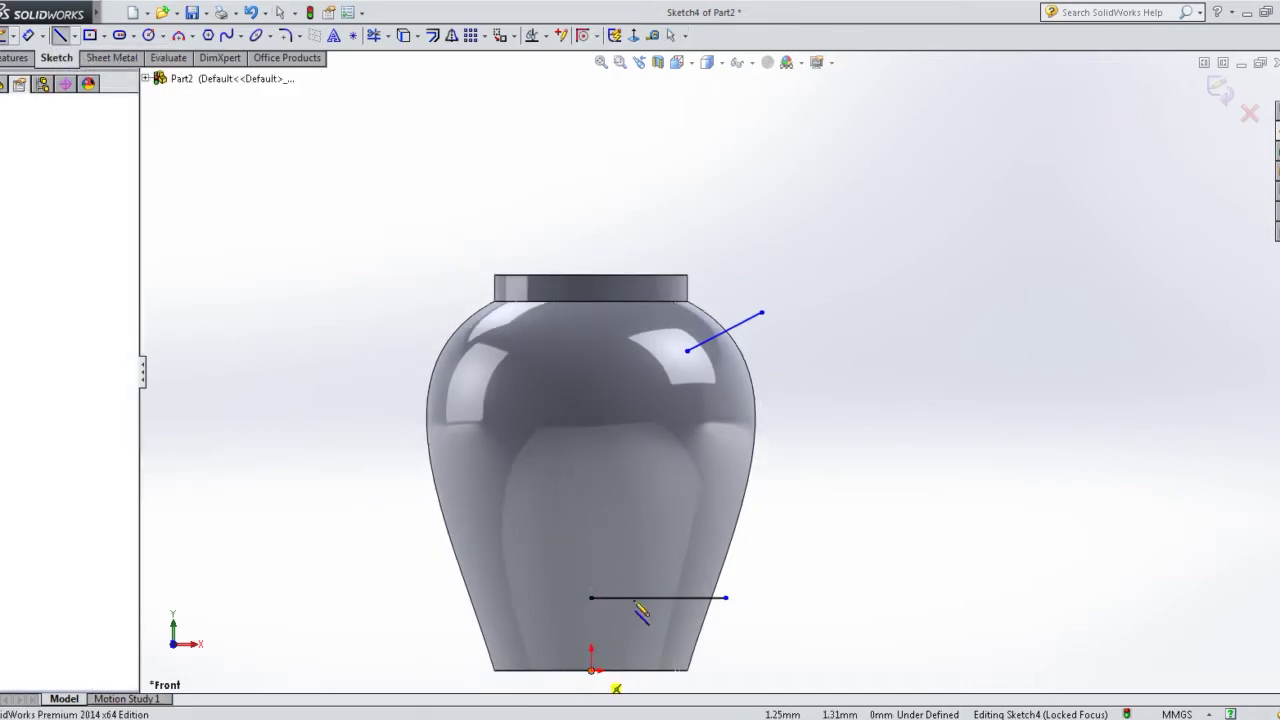
{"action": "left_click", "coordinate": [591, 276]}
{"action": "right_click", "coordinate": [597, 283]}
{"action": "left_click", "coordinate": [620, 289]}
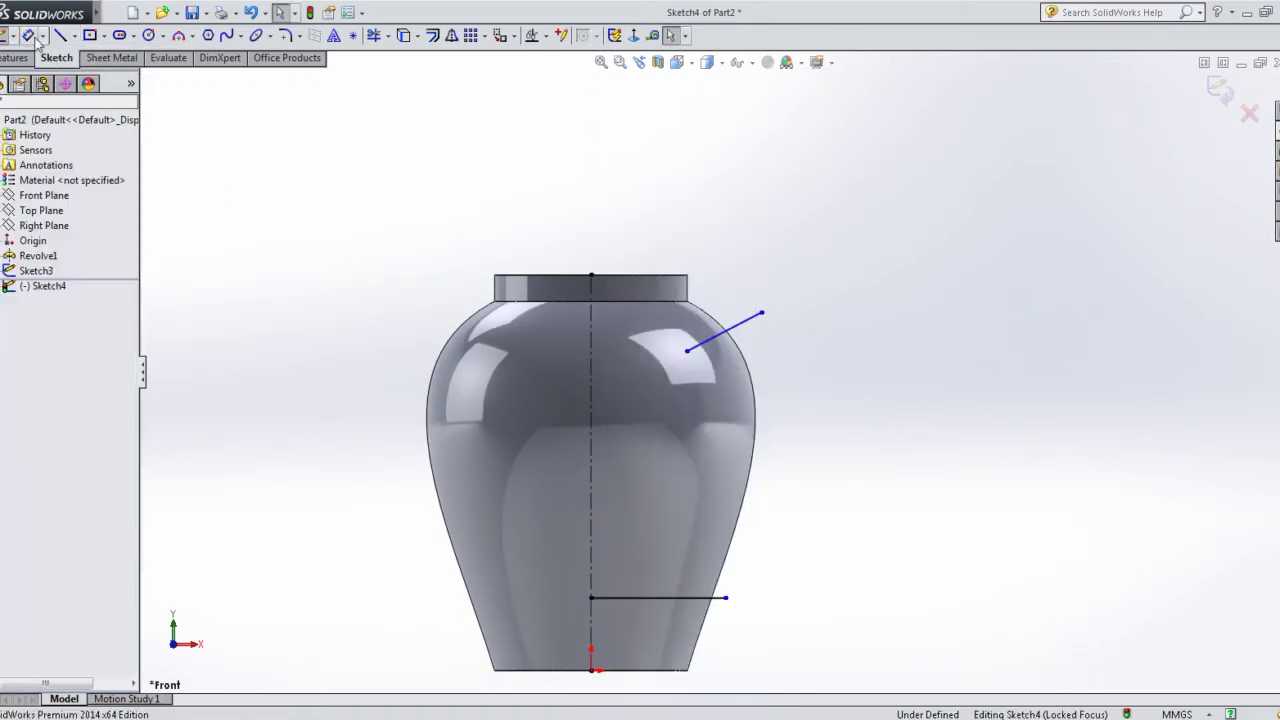
- Dimension the base line to 50 mm and the angled line's inner end 40 mm from the axis
{"action": "left_click", "coordinate": [672, 598]}
{"action": "left_click", "coordinate": [664, 576]}
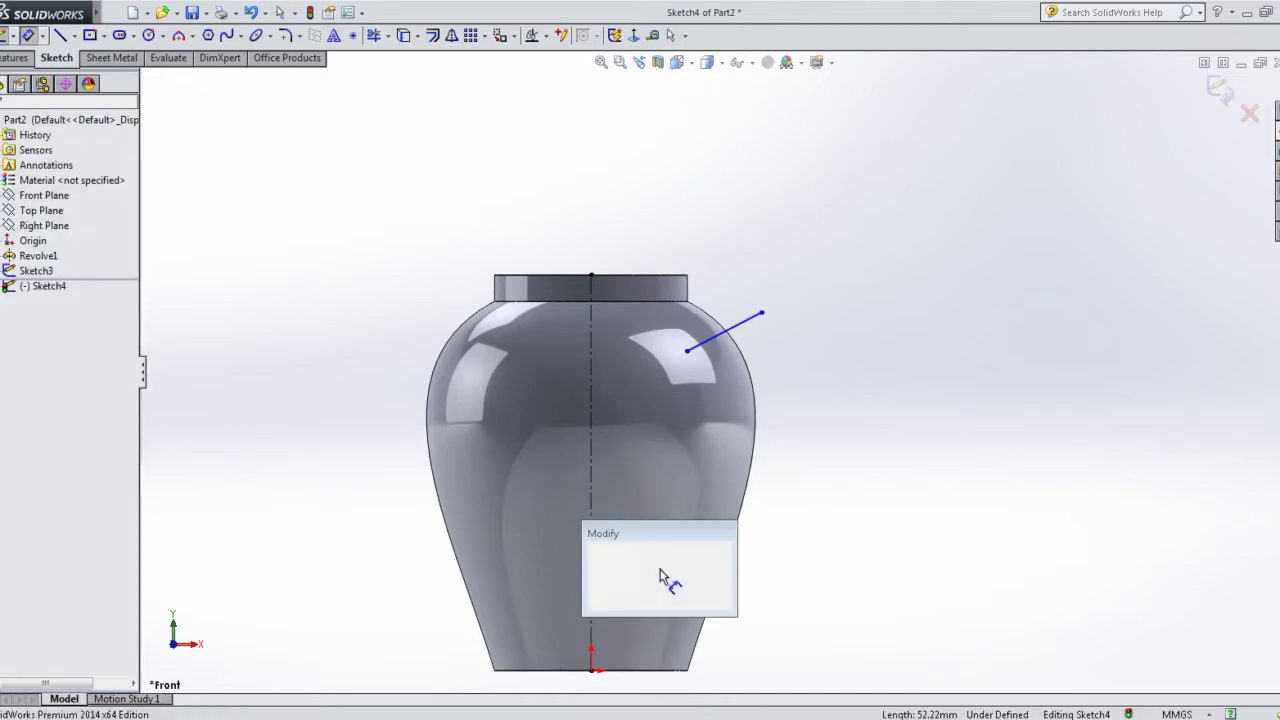
{"action": "type", "text": "50"}
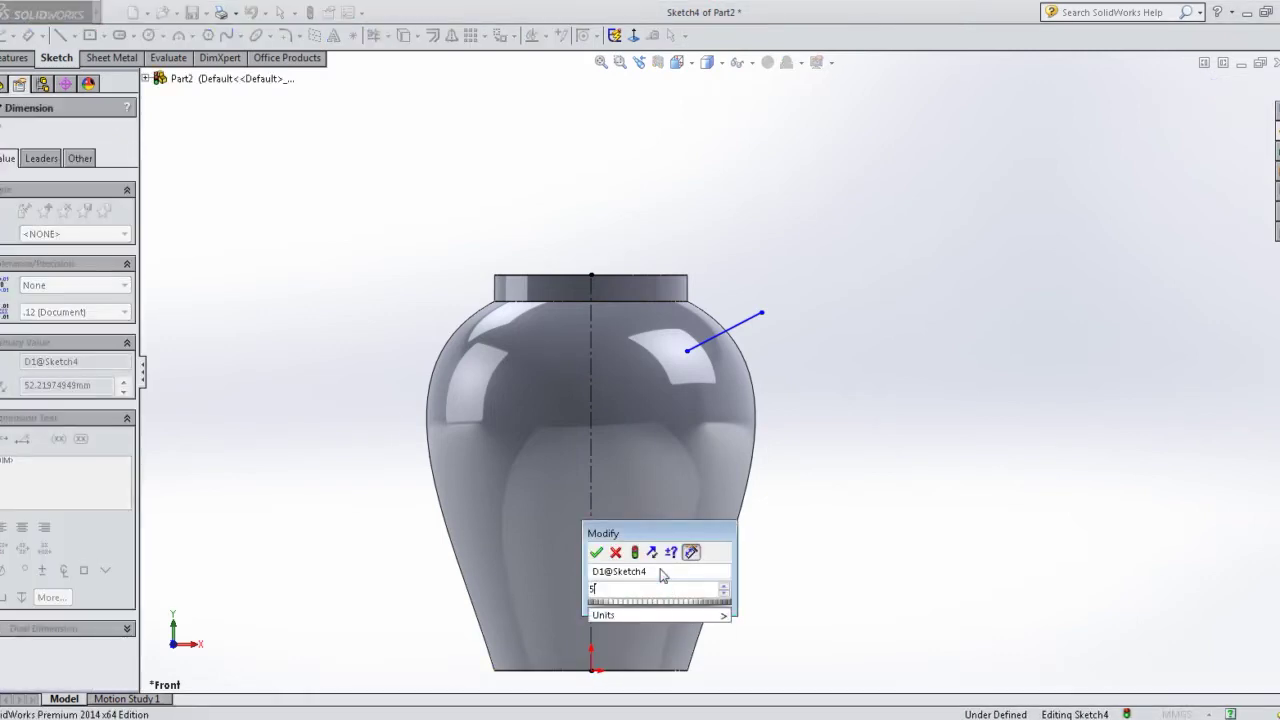
{"action": "key", "text": "Return"}
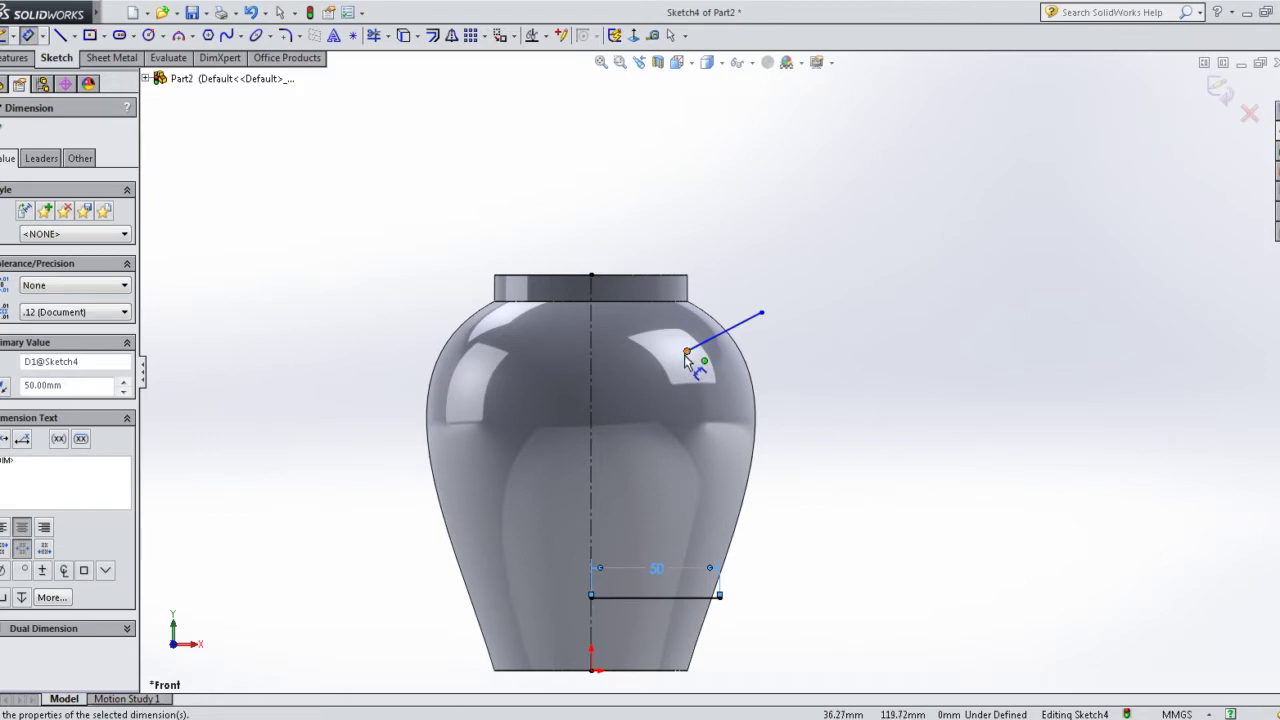
{"action": "left_click", "coordinate": [687, 352]}
{"action": "left_click", "coordinate": [595, 366]}
{"action": "left_click", "coordinate": [630, 333]}
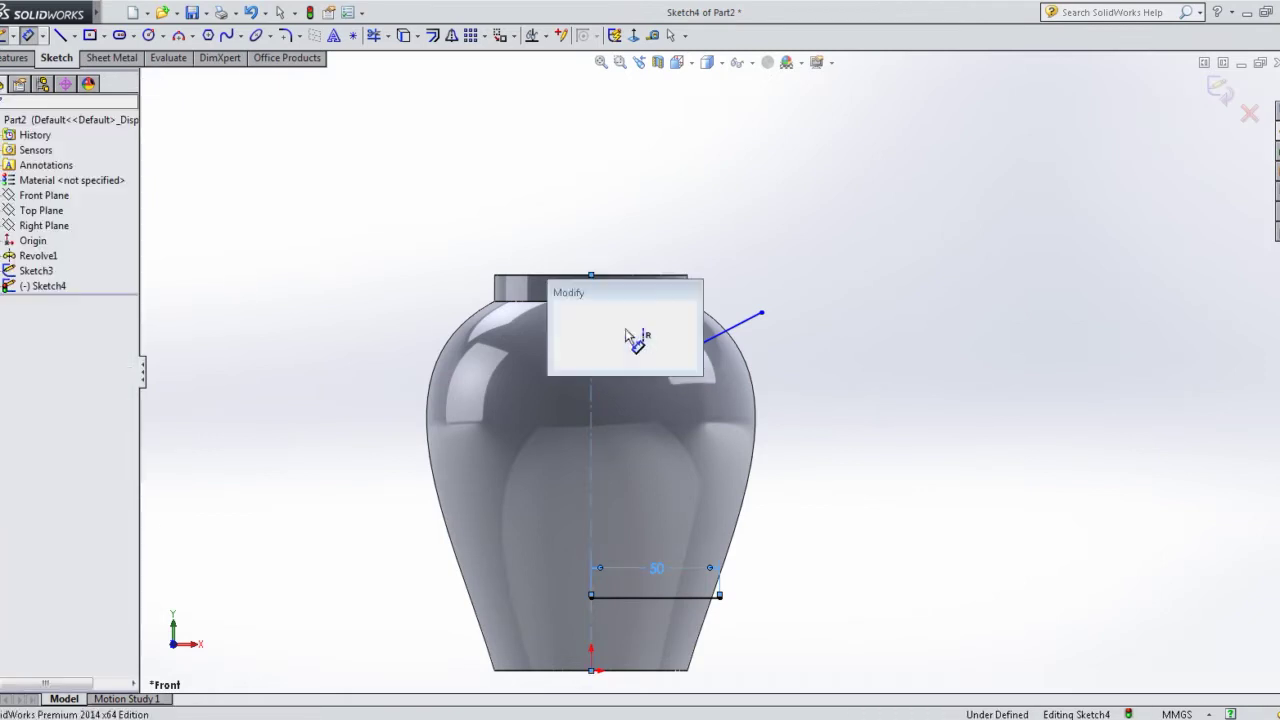
{"action": "type", "text": "40"}
{"action": "key", "text": "Return"}
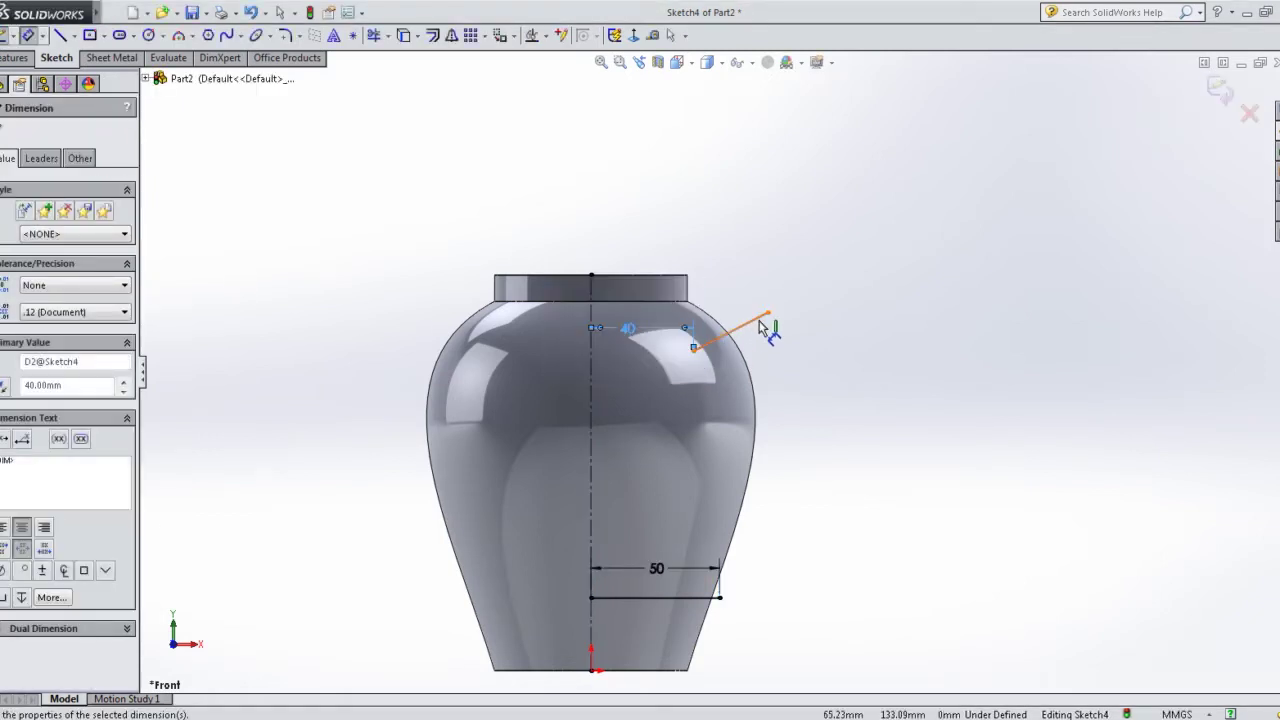
- Fix the line's outer end 15 mm below the rim and draw the lower three-point arc
{"action": "left_click", "coordinate": [767, 313]}
{"action": "left_click", "coordinate": [693, 280]}
{"action": "left_click", "coordinate": [791, 286]}
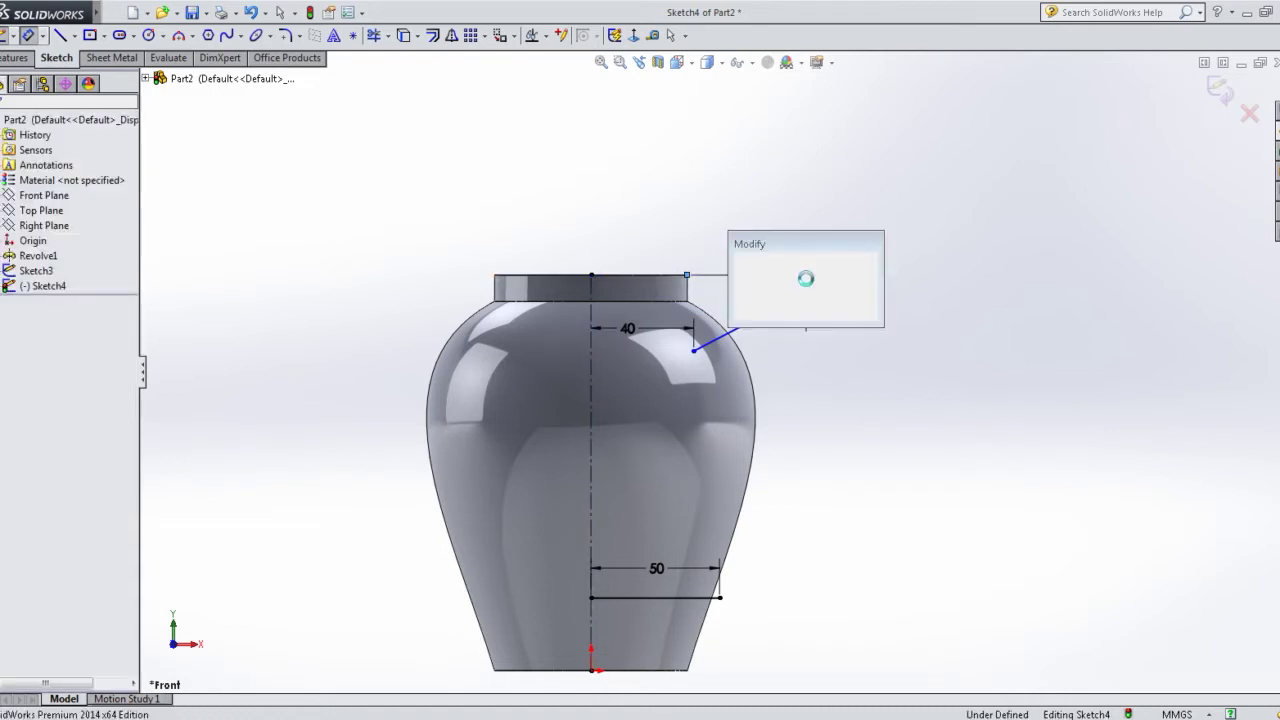
{"action": "right_click", "coordinate": [808, 345]}
{"action": "left_click", "coordinate": [841, 300]}
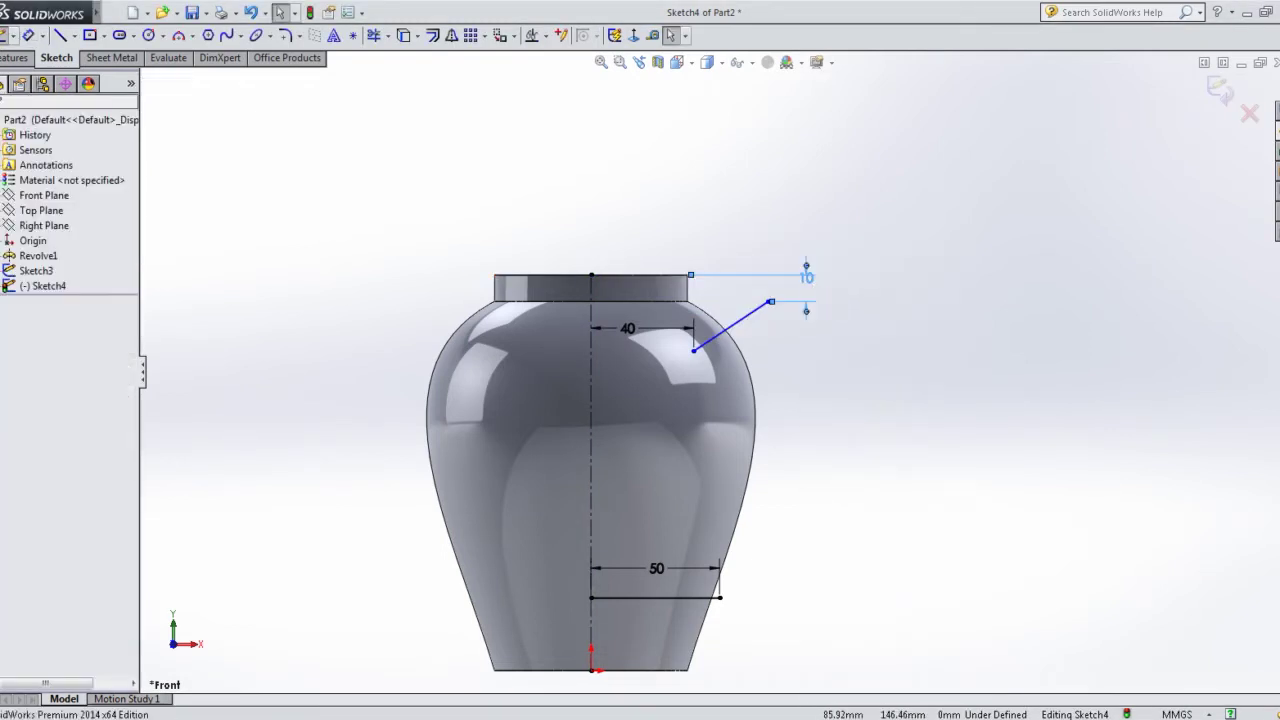
{"action": "double_click", "coordinate": [808, 286]}
{"action": "type", "text": "15"}
{"action": "key", "text": "Return"}
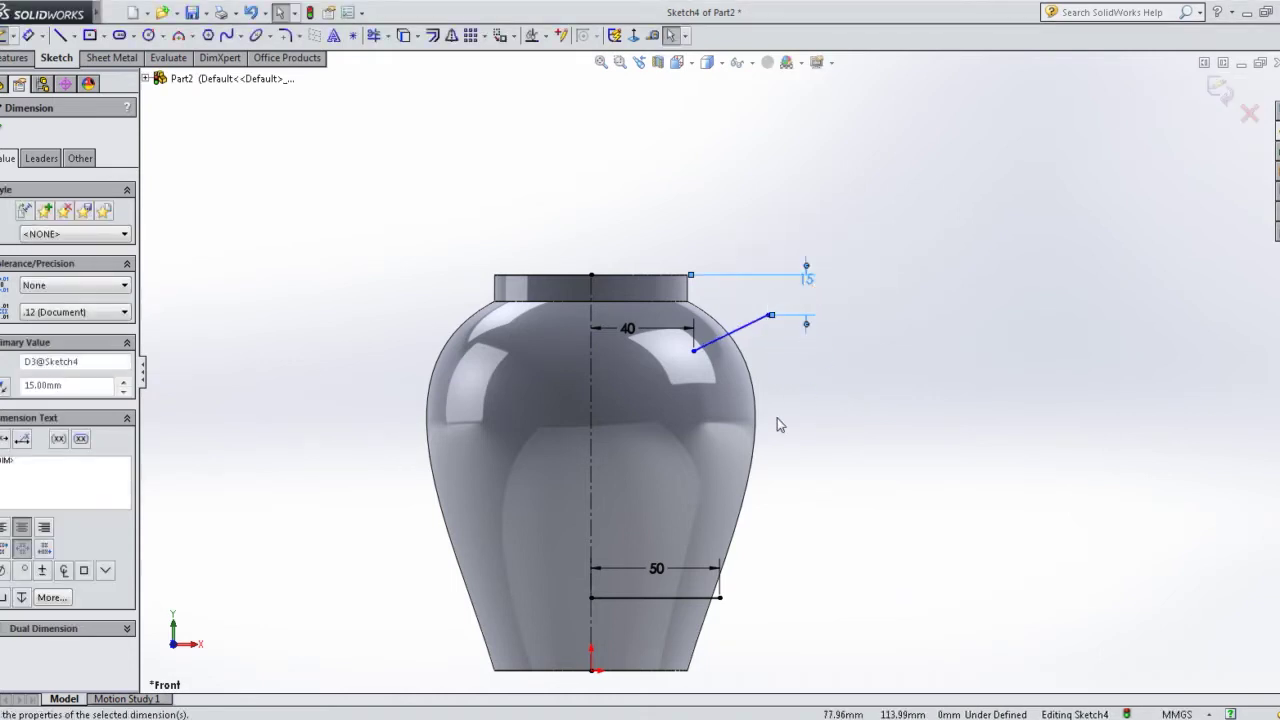
{"action": "left_click", "coordinate": [181, 37]}
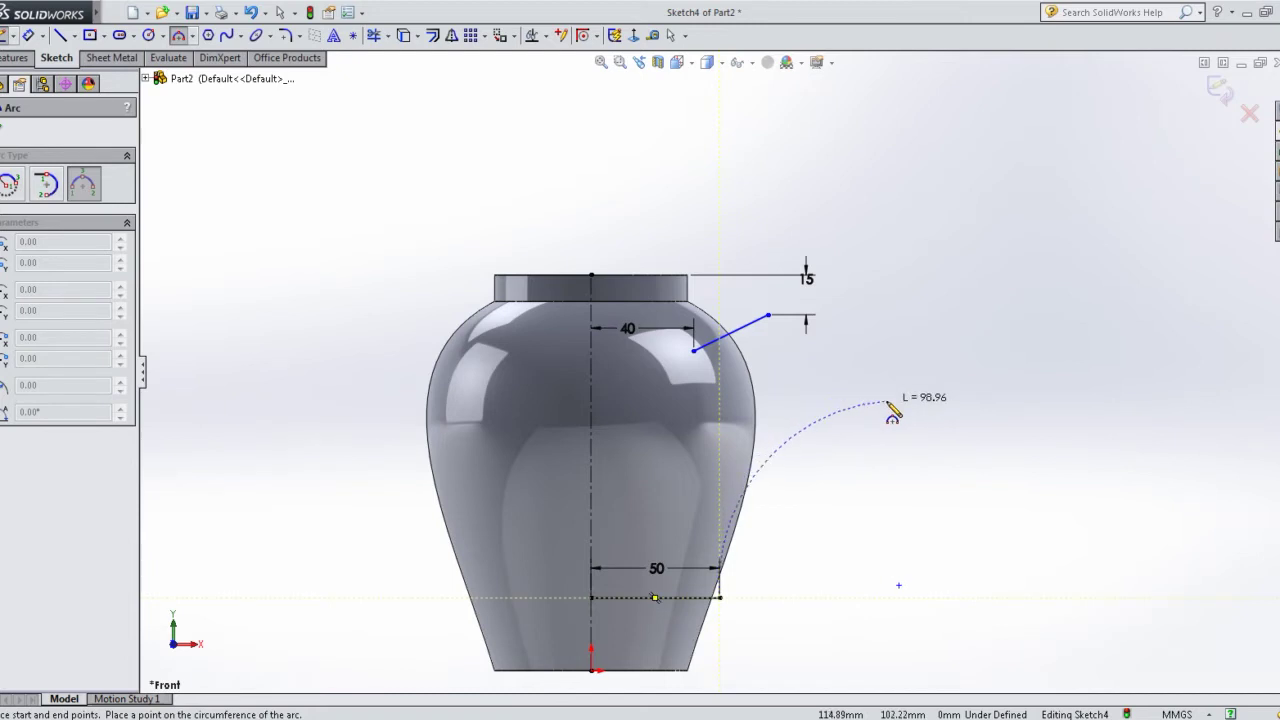
{"action": "left_click", "coordinate": [852, 432]}
- Draw a circle near the top of the handle
{"action": "right_click", "coordinate": [850, 272]}
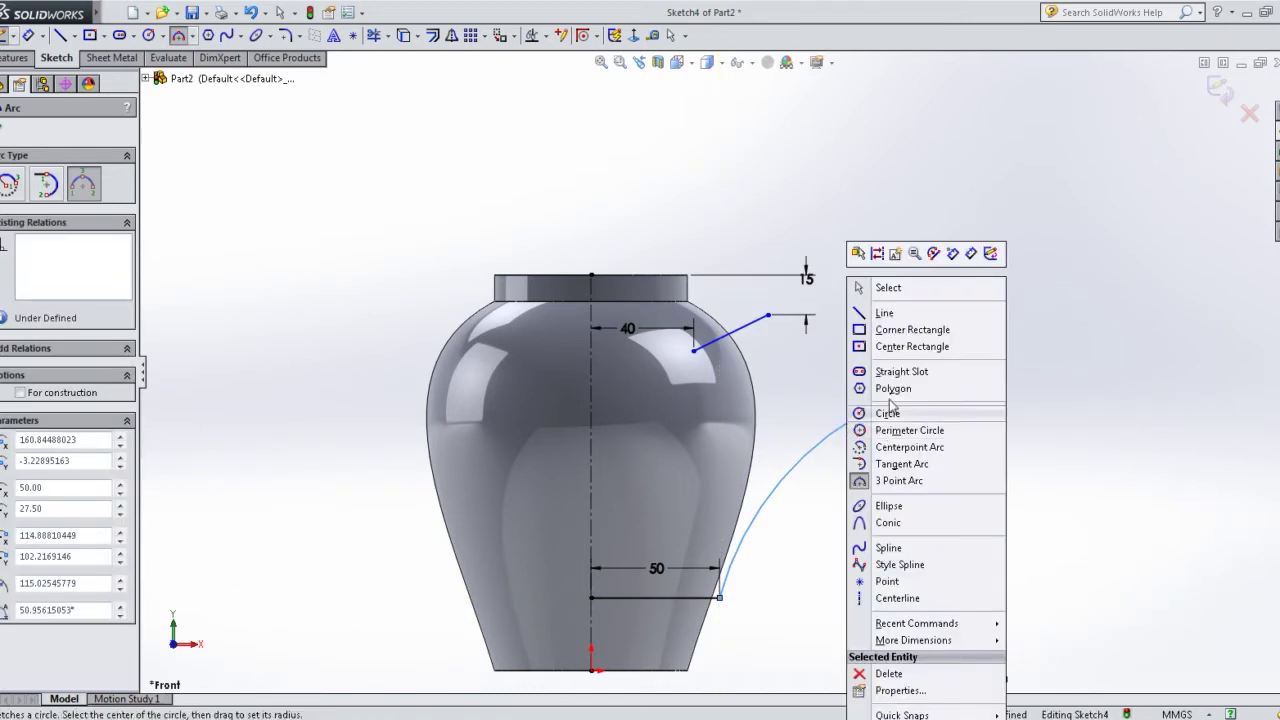
{"action": "left_click", "coordinate": [887, 413]}
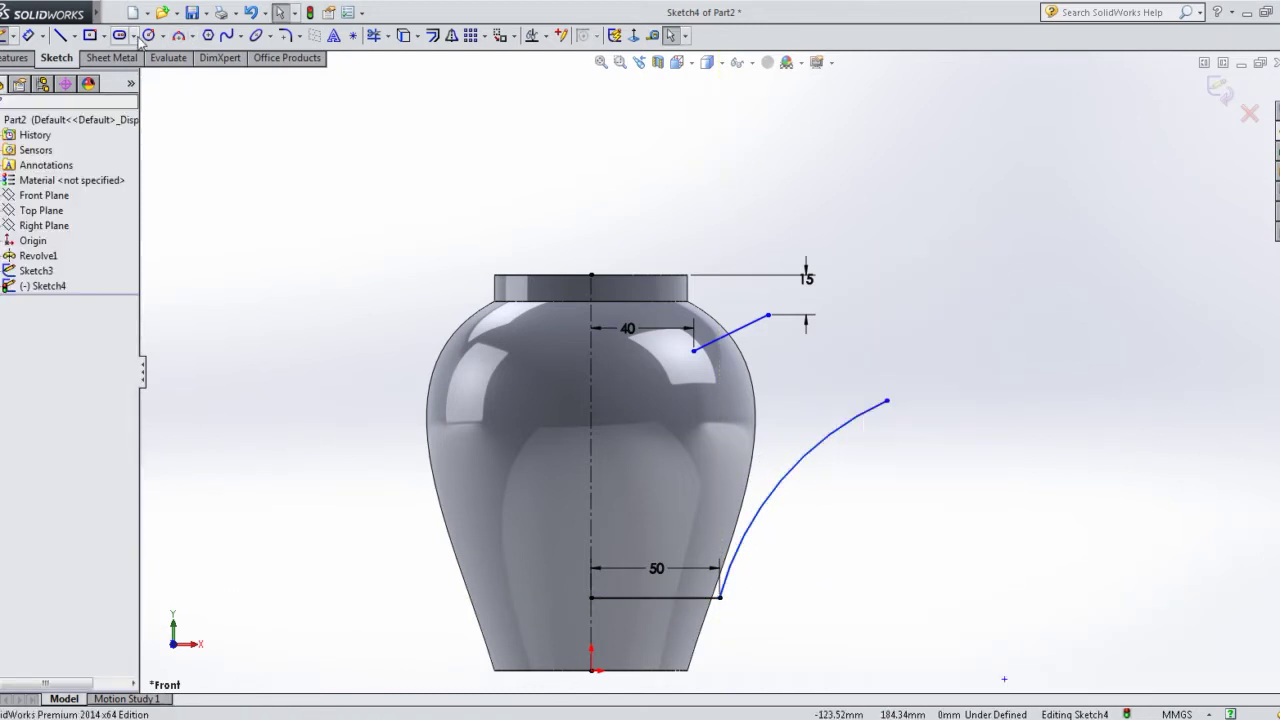
{"action": "left_click", "coordinate": [800, 360]}
{"action": "left_click", "coordinate": [835, 400]}
{"action": "right_click", "coordinate": [836, 401]}
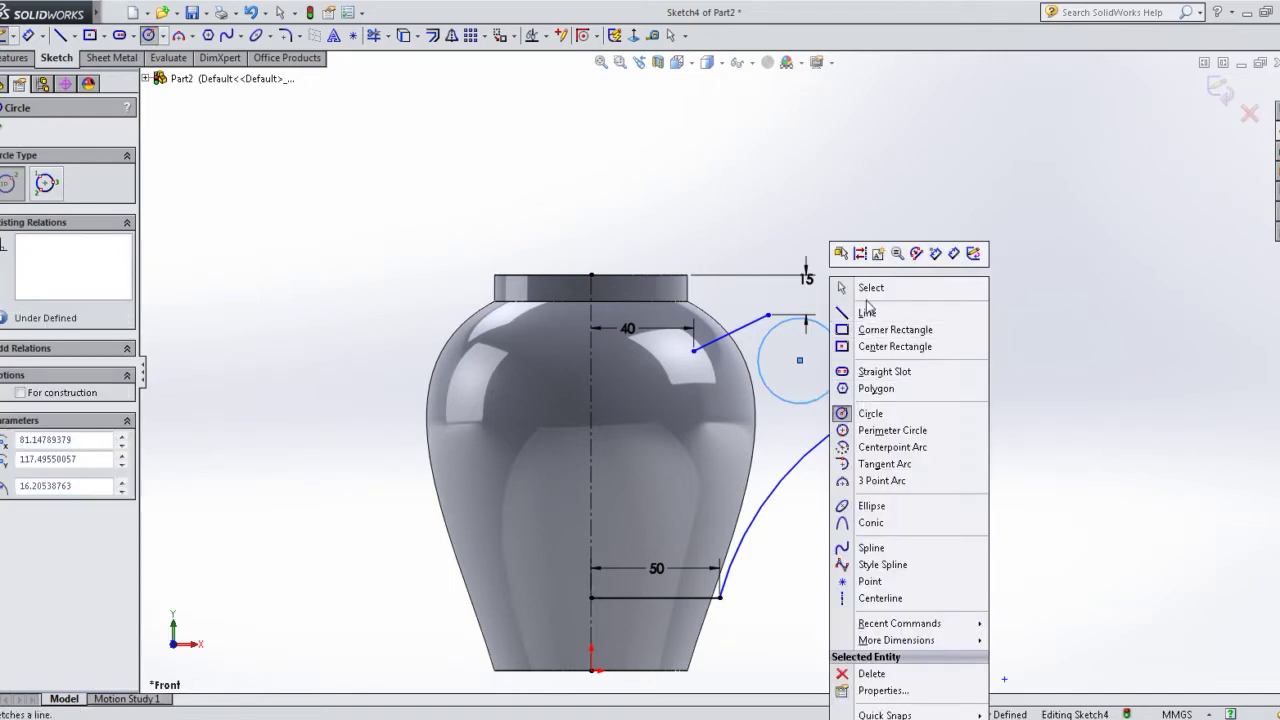
{"action": "left_click", "coordinate": [870, 288]}
- Make the circle tangent to the lower arc and the top line, and drag the line's end onto it
{"action": "left_click", "coordinate": [829, 389]}
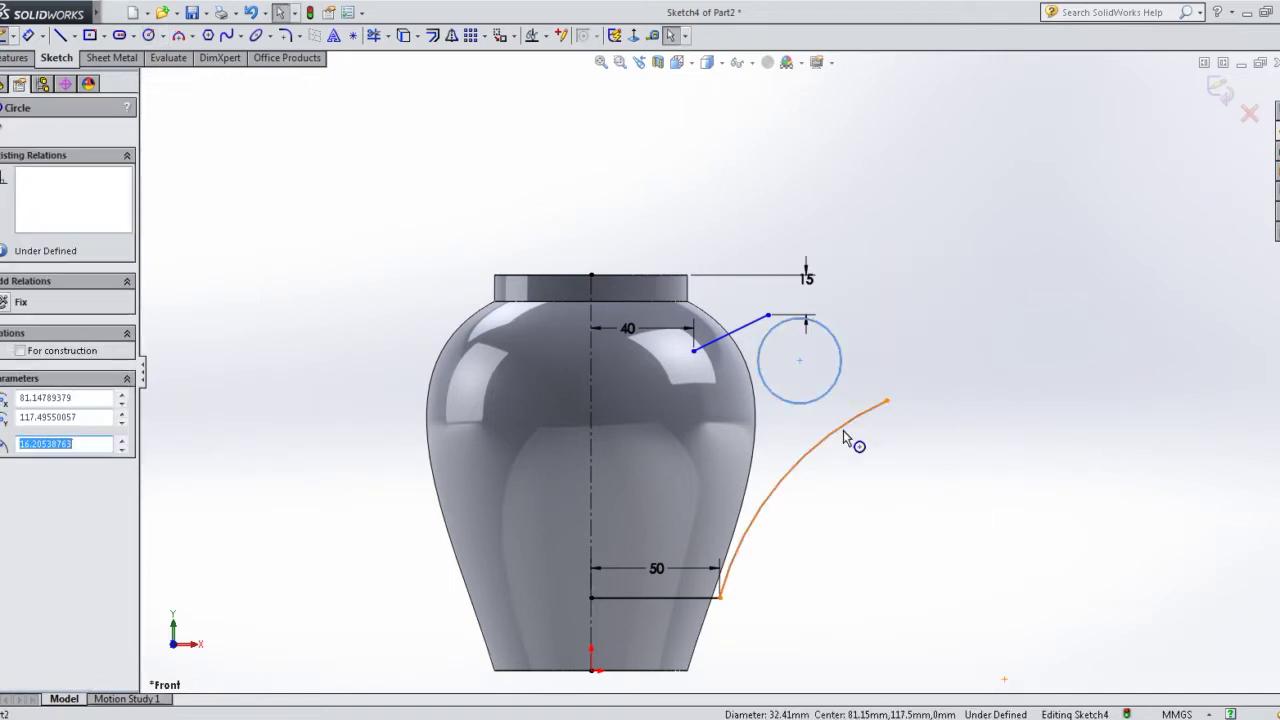
{"action": "left_click", "coordinate": [843, 430], "text": "ctrl"}
{"action": "left_click", "coordinate": [910, 362]}
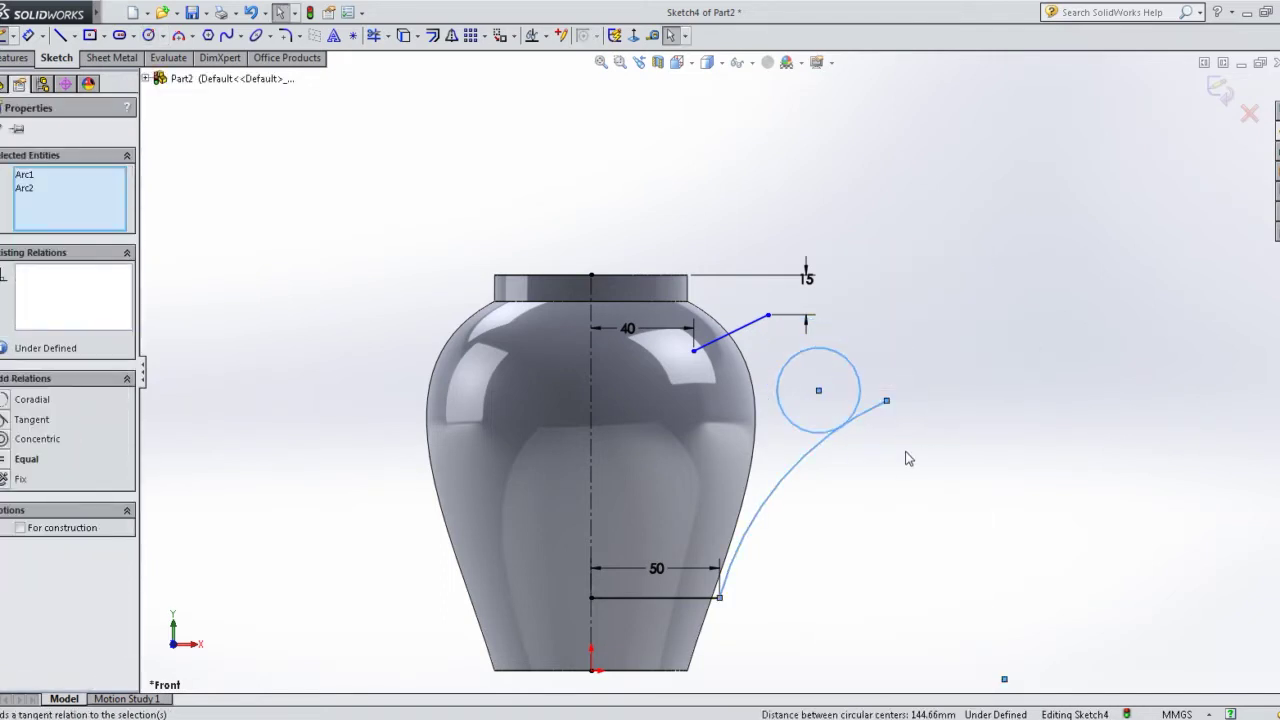
{"action": "left_click", "coordinate": [908, 458]}
{"action": "left_click", "coordinate": [789, 361]}
{"action": "left_click", "coordinate": [745, 333], "text": "ctrl"}
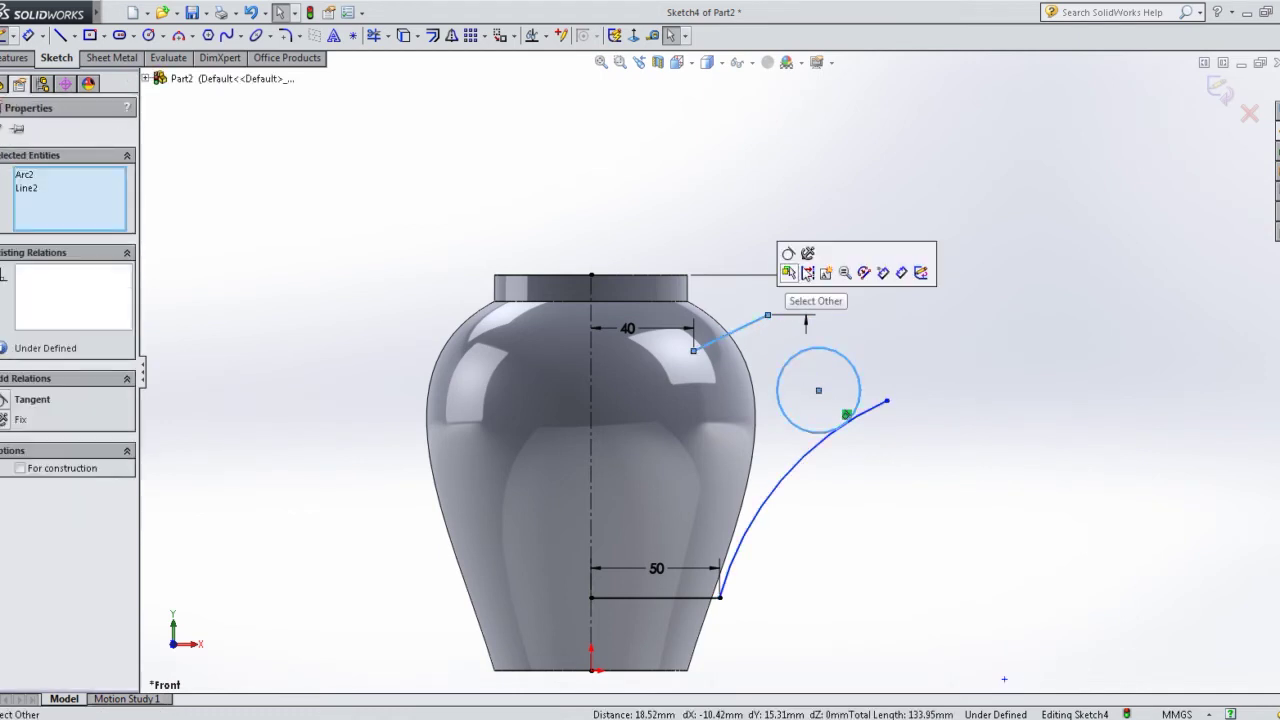
{"action": "left_click", "coordinate": [788, 253]}
{"action": "left_click", "coordinate": [877, 449]}
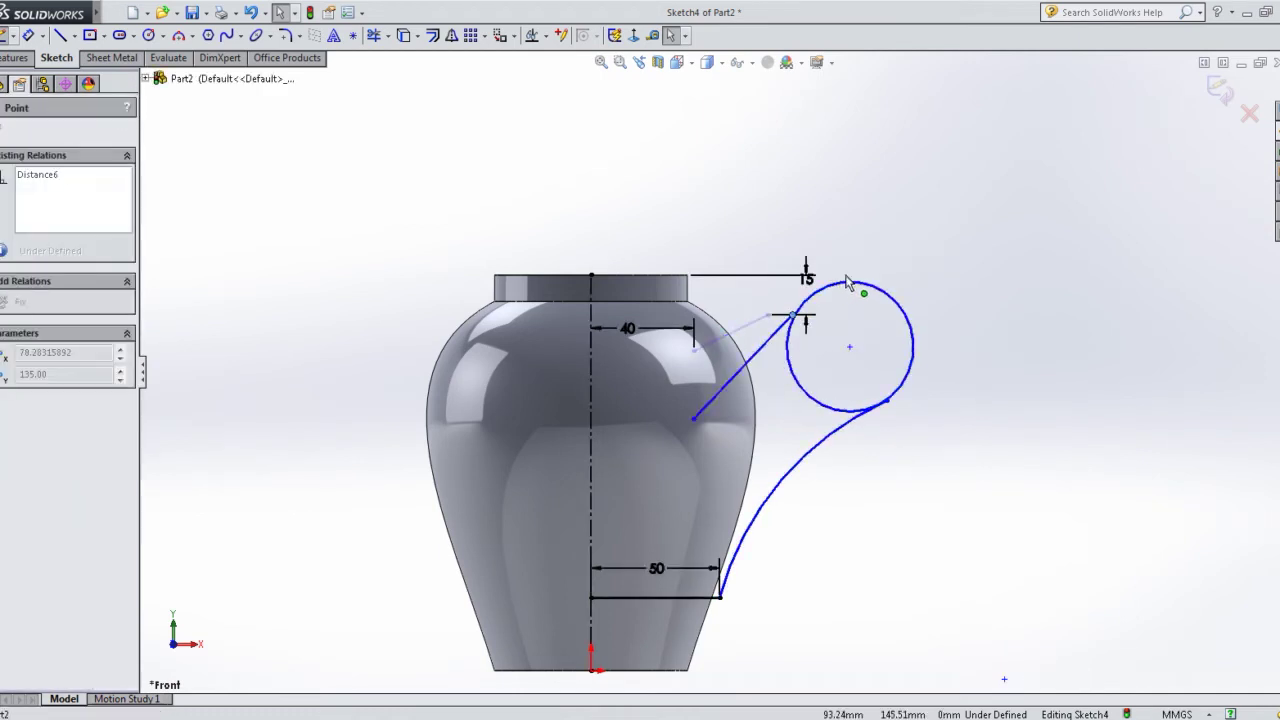
{"action": "left_click_drag", "start_coordinate": [767, 320], "coordinate": [850, 316]}
{"action": "left_click", "coordinate": [785, 401]}
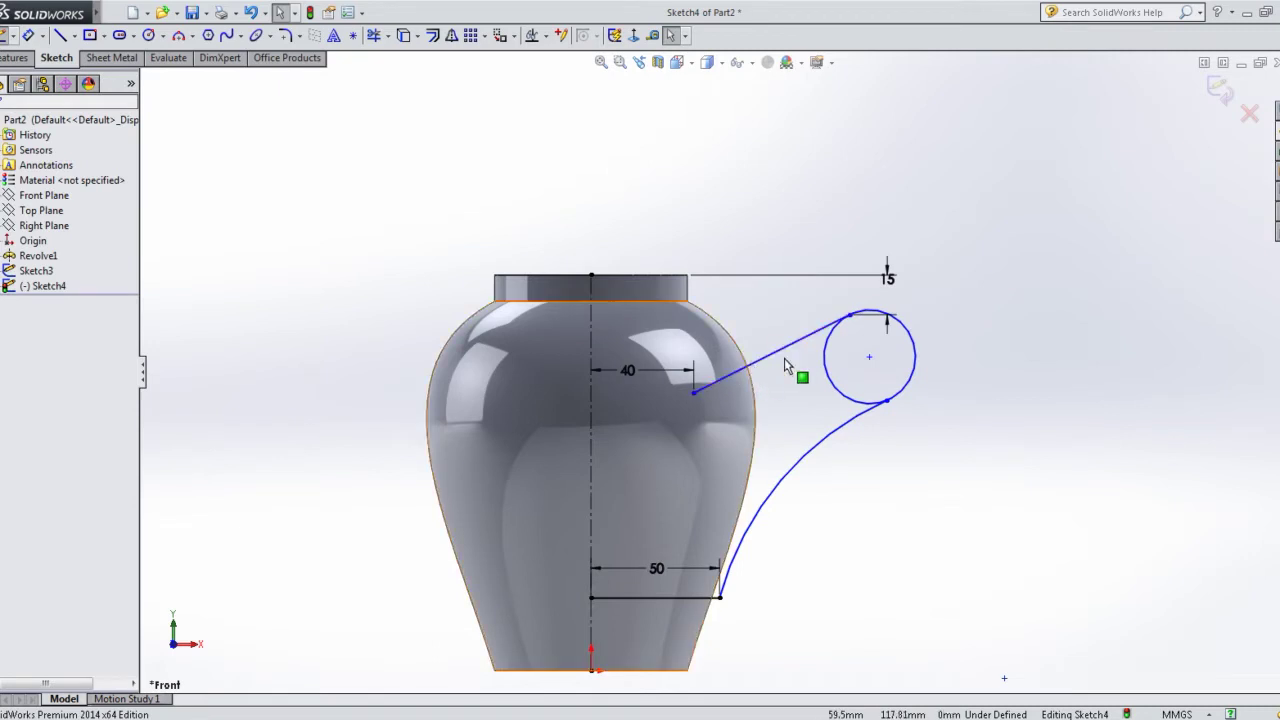
- Give the circle a 60 mm diameter
{"action": "left_click", "coordinate": [914, 357]}
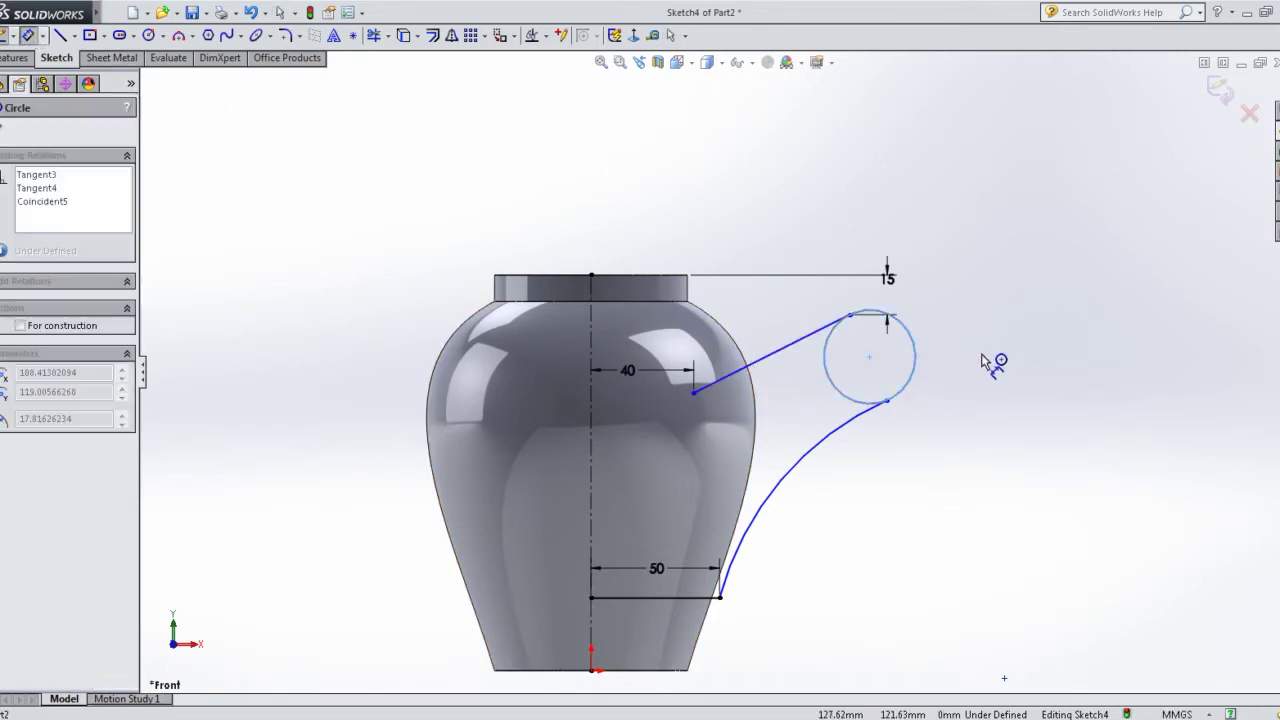
{"action": "left_click", "coordinate": [990, 360]}
{"action": "type", "text": "60"}
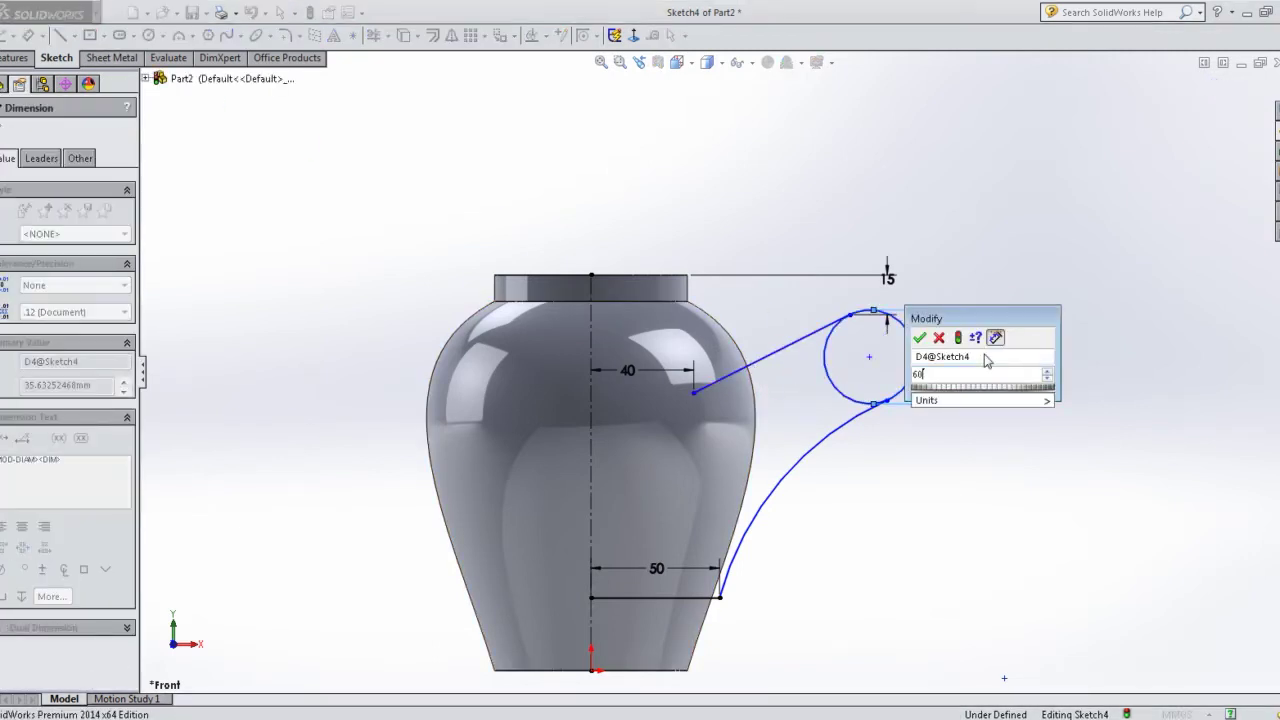
{"action": "key", "text": "Return"}
- Join the lower arc's end to the circle's bottom and shift the circle toward the body
{"action": "right_click", "coordinate": [868, 414]}
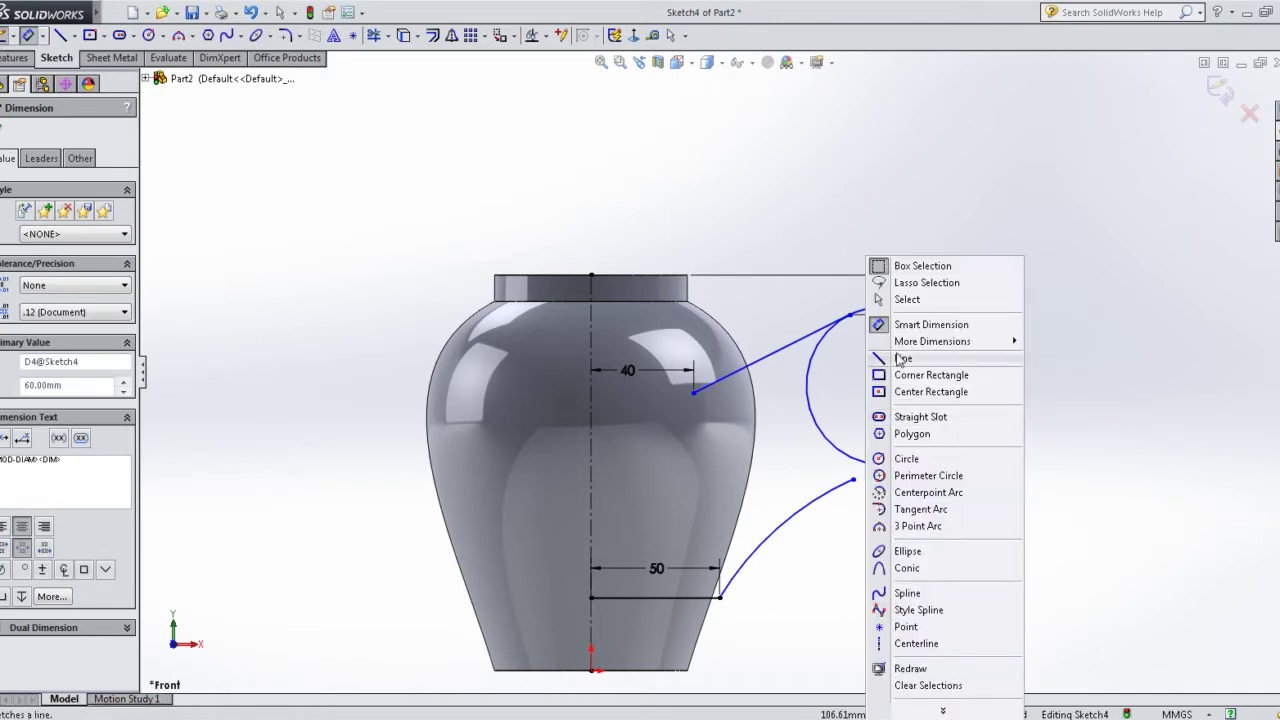
{"action": "left_click", "coordinate": [895, 297]}
{"action": "left_click_drag", "start_coordinate": [869, 481], "coordinate": [932, 466]}
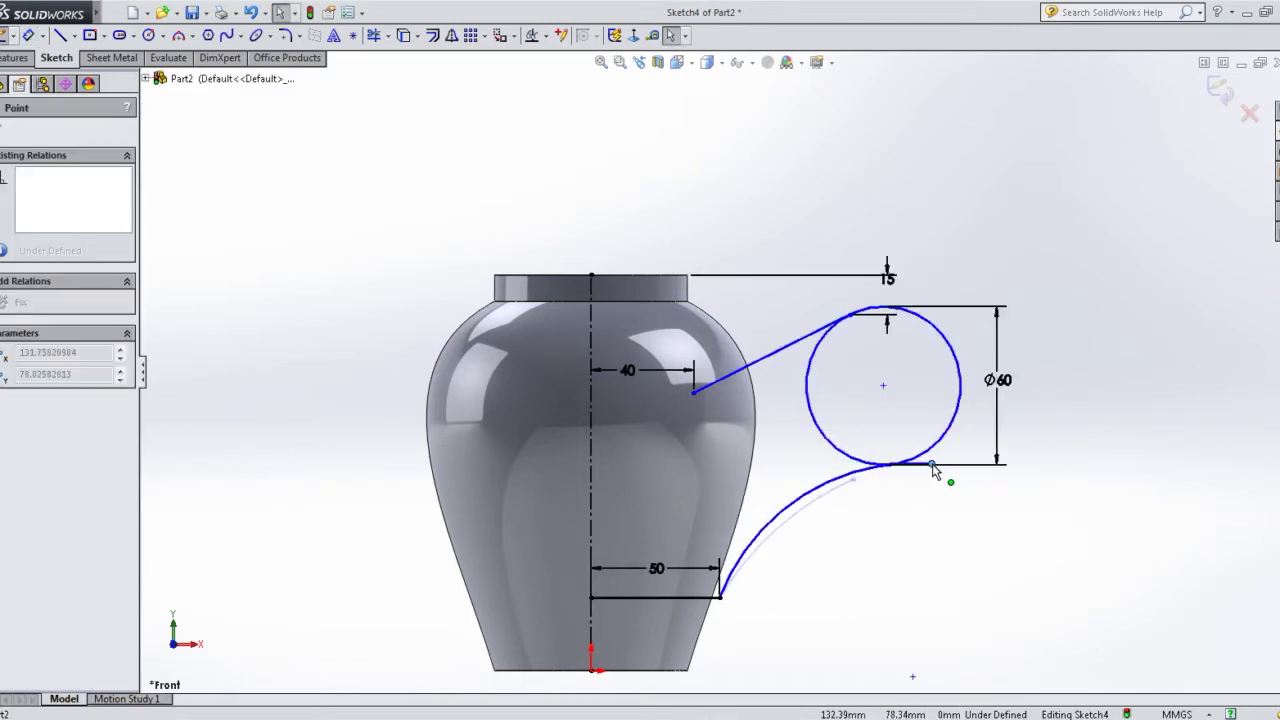
{"action": "left_click", "coordinate": [780, 405]}
{"action": "scroll", "coordinate": [780, 405], "scroll_direction": "down", "scroll_amount": 2}
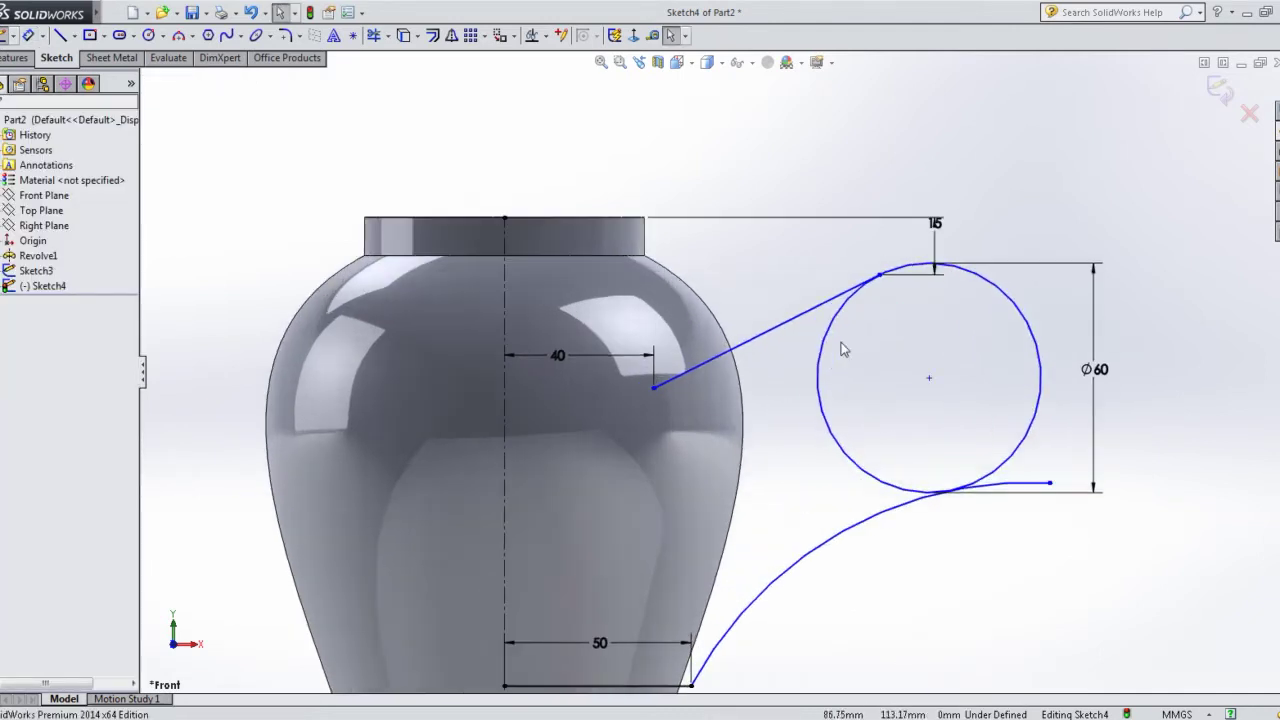
{"action": "left_click_drag", "start_coordinate": [929, 380], "coordinate": [851, 380]}
{"action": "left_click", "coordinate": [928, 523]}
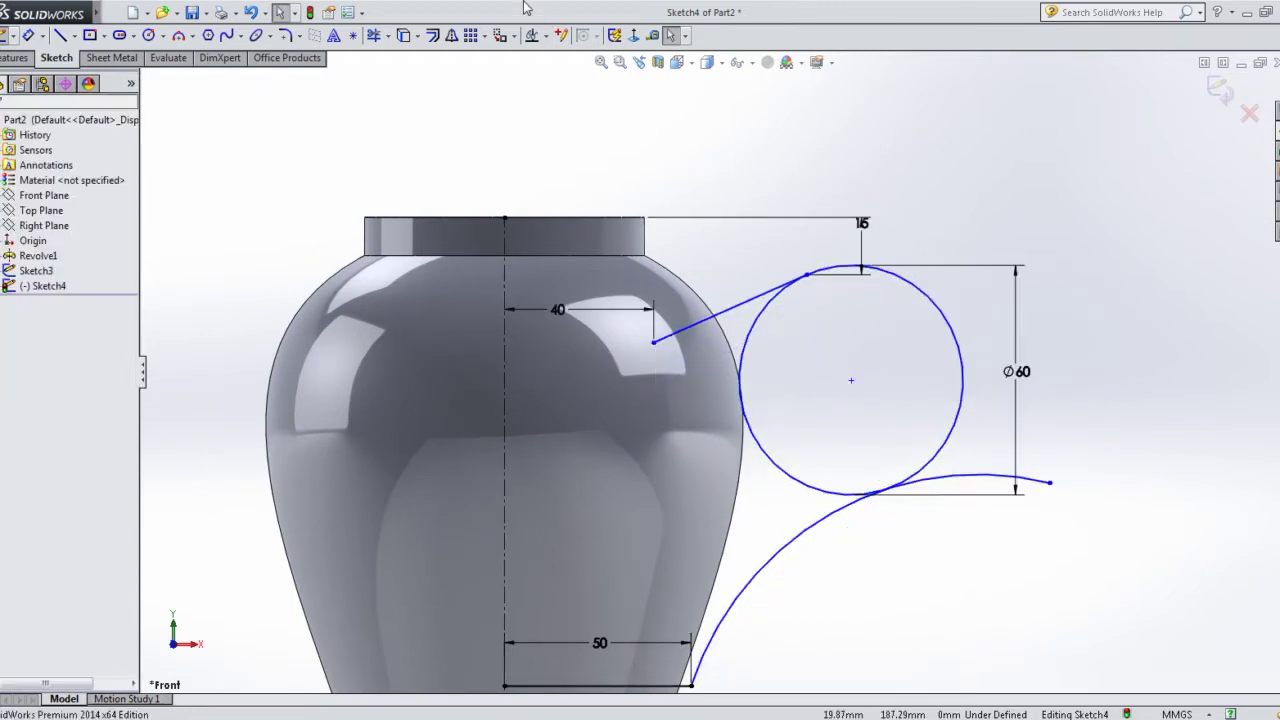
- Trim the sketch and dimension the top handle line to 30 mm
{"action": "left_click", "coordinate": [375, 35]}
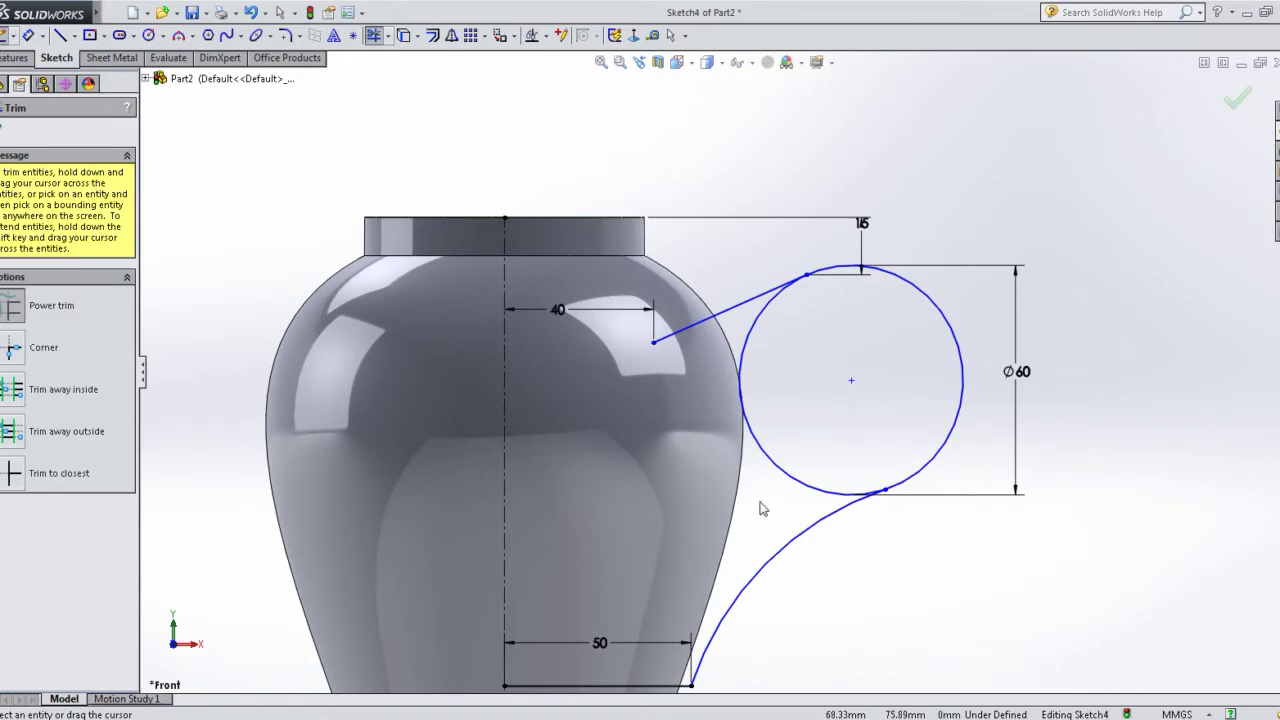
{"action": "scroll", "coordinate": [723, 389], "scroll_direction": "up", "scroll_amount": 1}
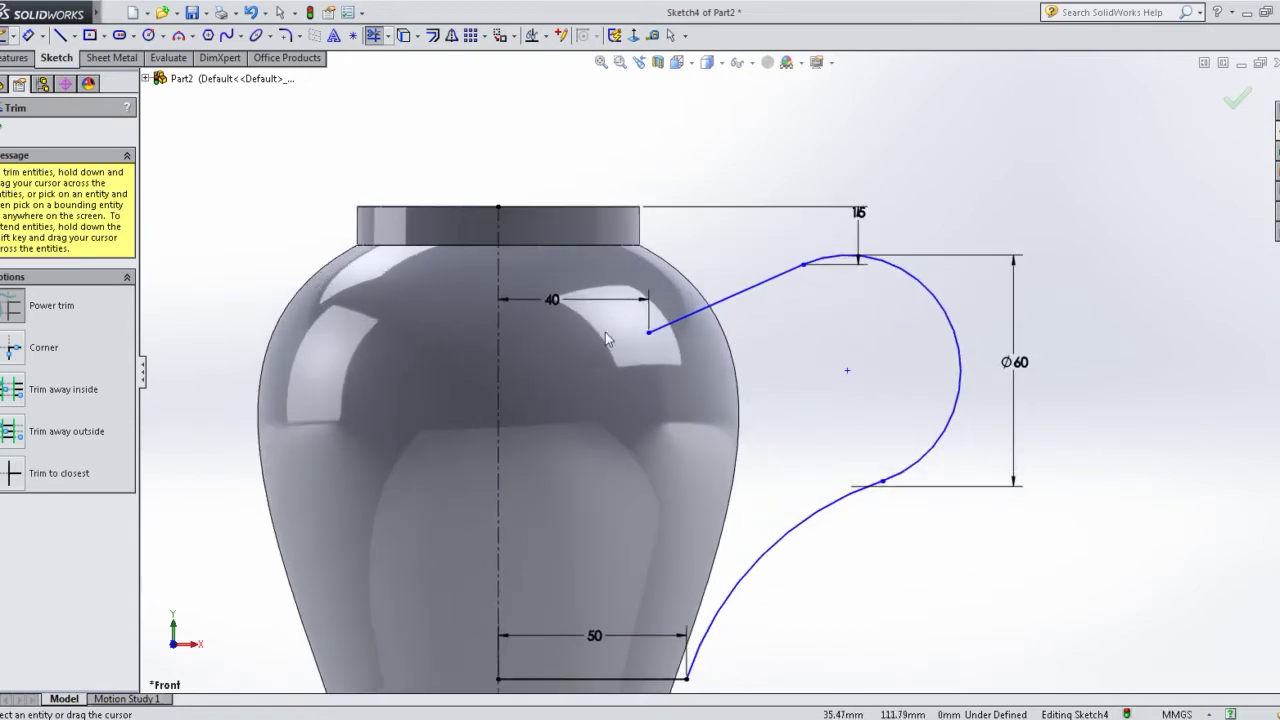
{"action": "left_click", "coordinate": [30, 40]}
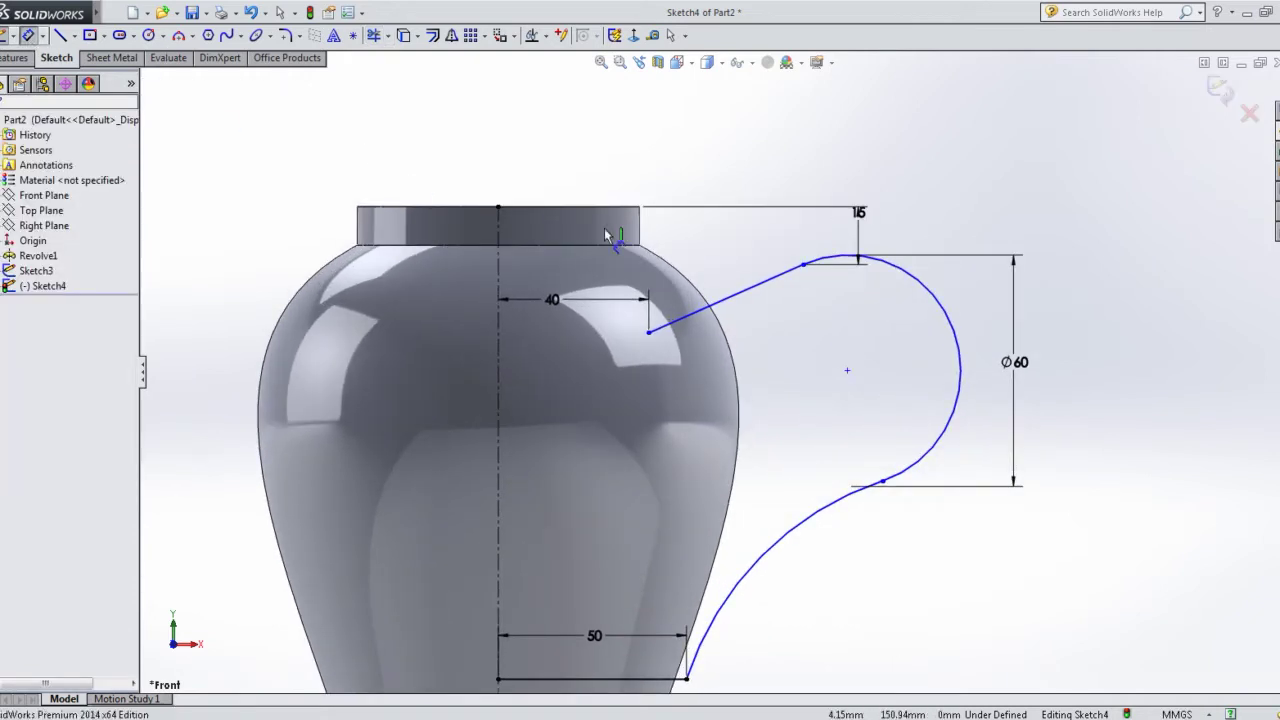
{"action": "left_click", "coordinate": [773, 290]}
{"action": "left_click", "coordinate": [560, 188]}
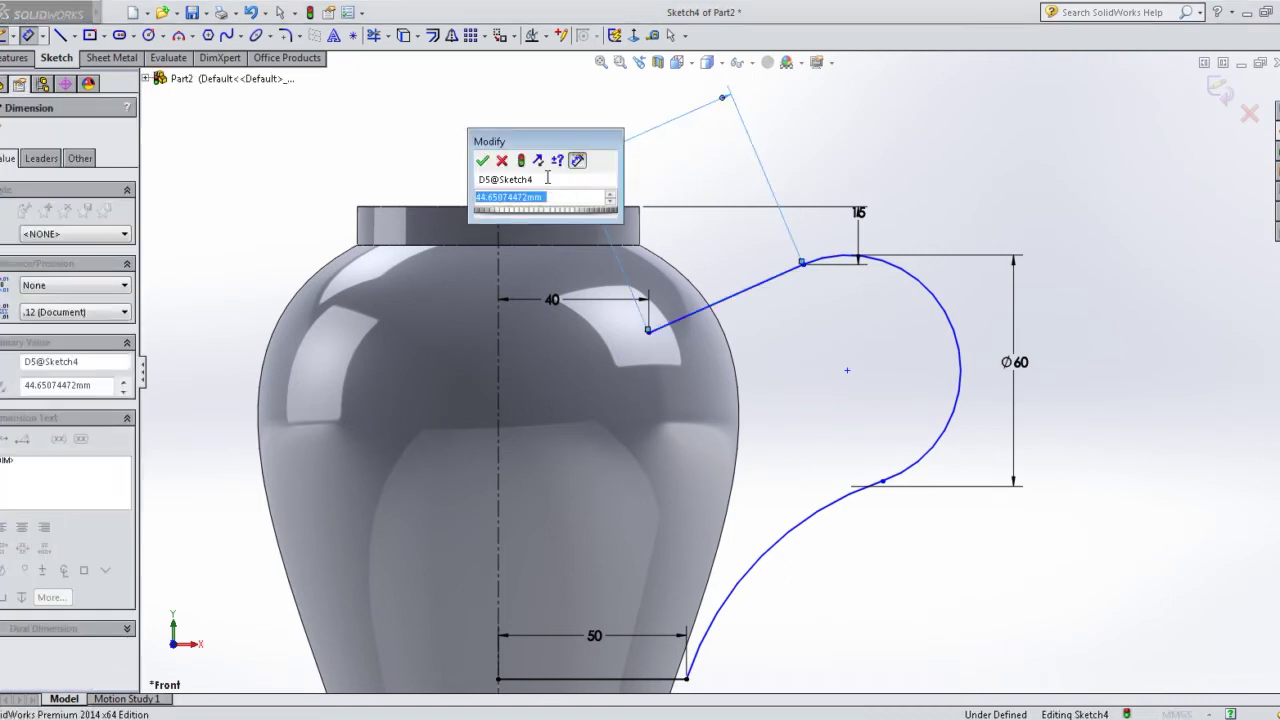
{"action": "type", "text": "30"}
{"action": "key", "text": "Return"}
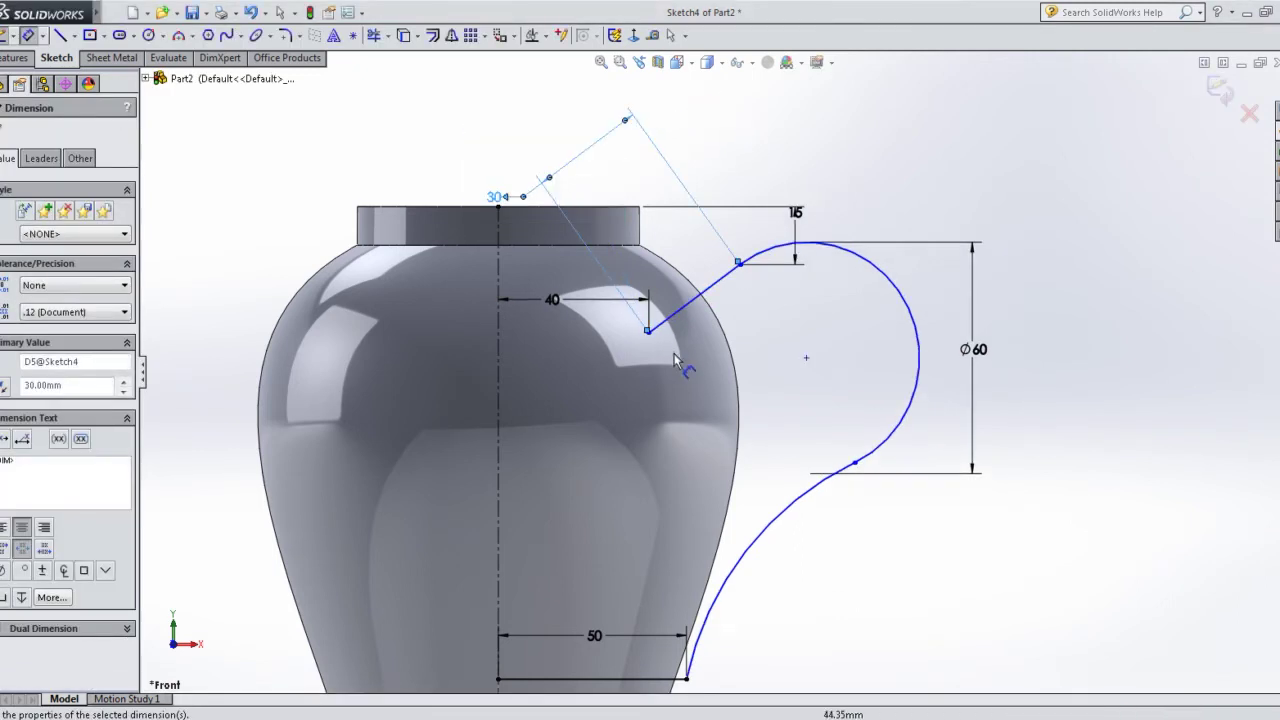
- Dimension the circle centre 80 mm from the body centreline
{"action": "scroll", "coordinate": [674, 360], "scroll_direction": "up", "scroll_amount": 2}
{"action": "left_click", "coordinate": [800, 364]}
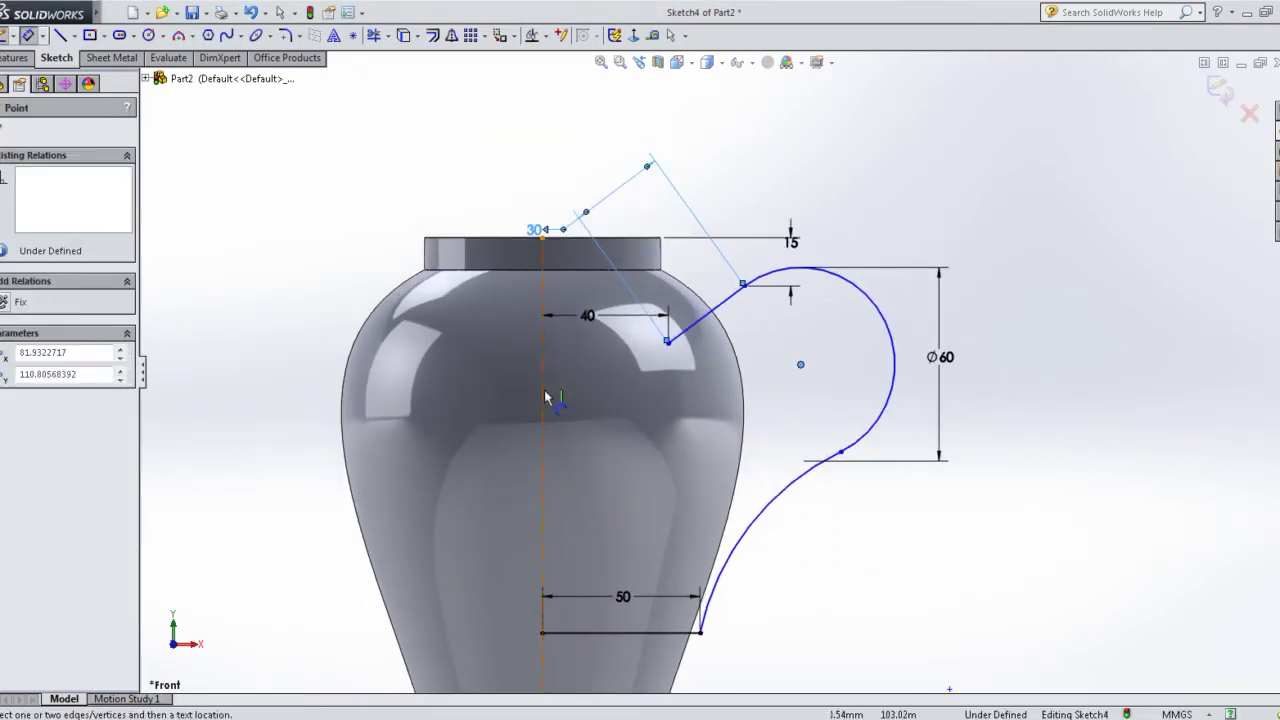
{"action": "scroll", "coordinate": [546, 397], "scroll_direction": "down", "scroll_amount": 2}
{"action": "left_click", "coordinate": [620, 409]}
{"action": "left_click", "coordinate": [748, 374]}
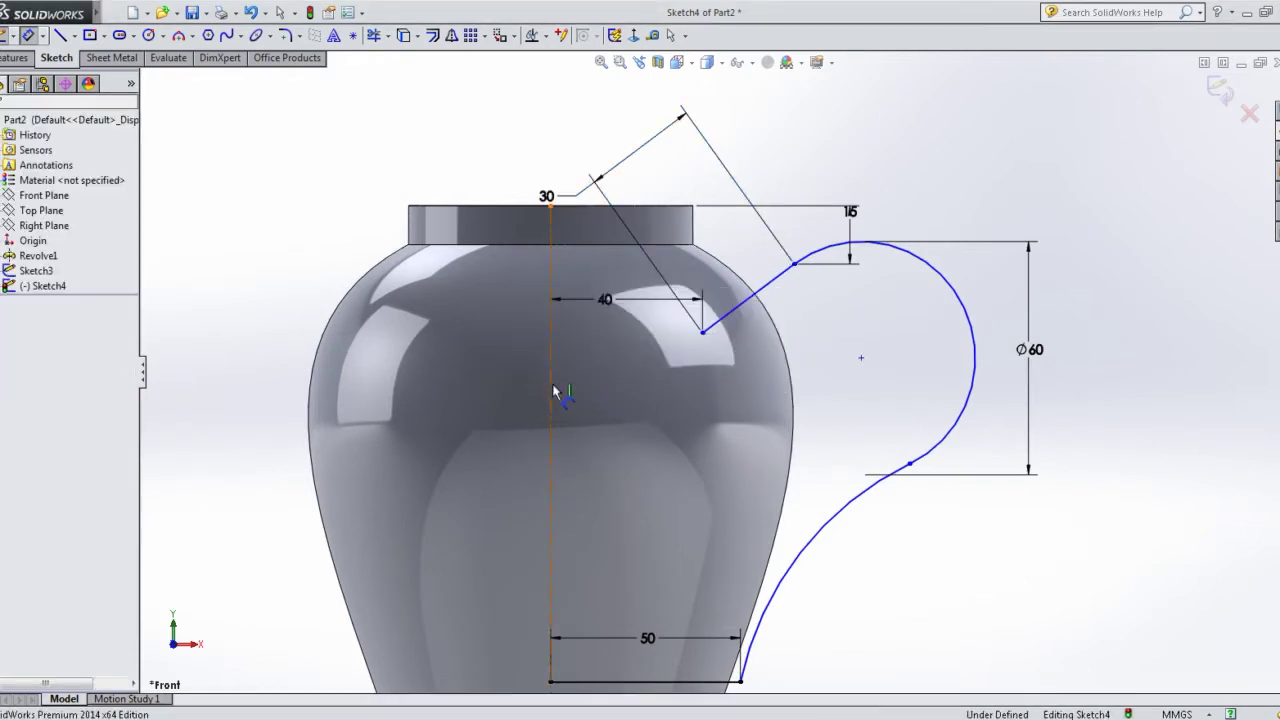
{"action": "left_click", "coordinate": [553, 400]}
{"action": "left_click", "coordinate": [862, 359]}
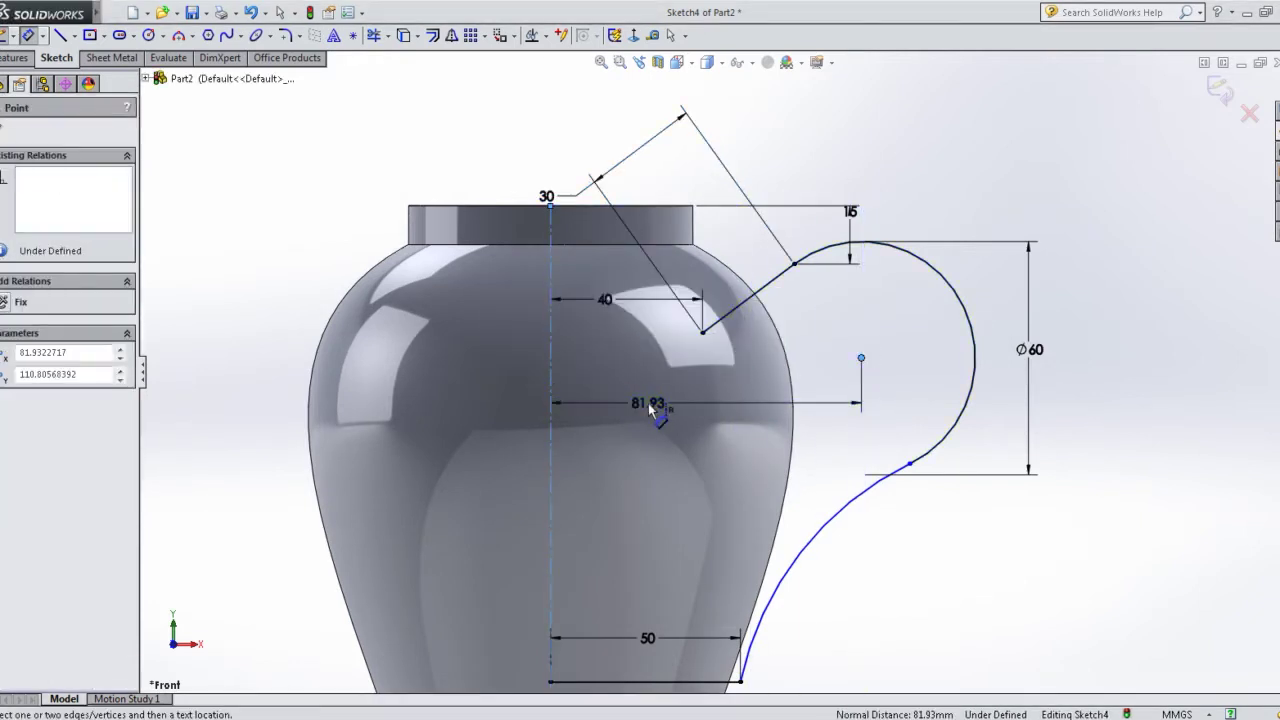
{"action": "left_click", "coordinate": [650, 405]}
{"action": "type", "text": "95"}
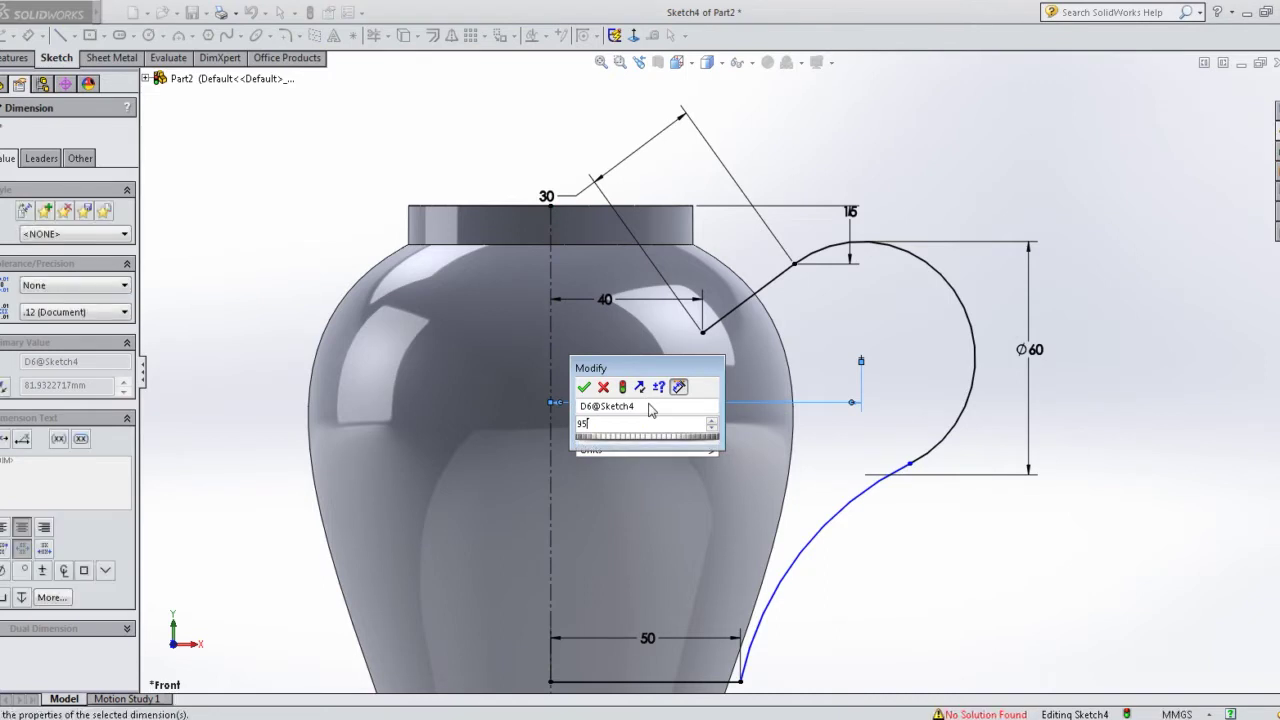
{"action": "key", "text": "Return"}
{"action": "double_click", "coordinate": [648, 404]}
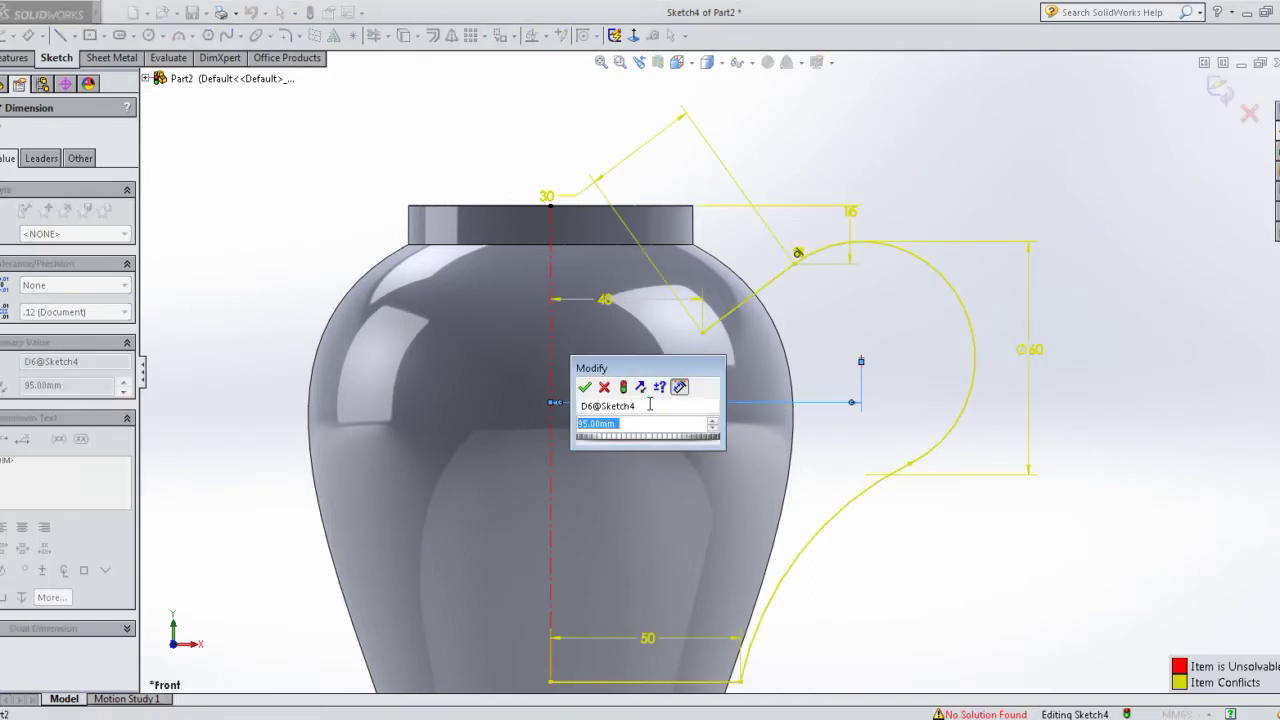
{"action": "type", "text": "0"}
{"action": "key", "text": "Return"}
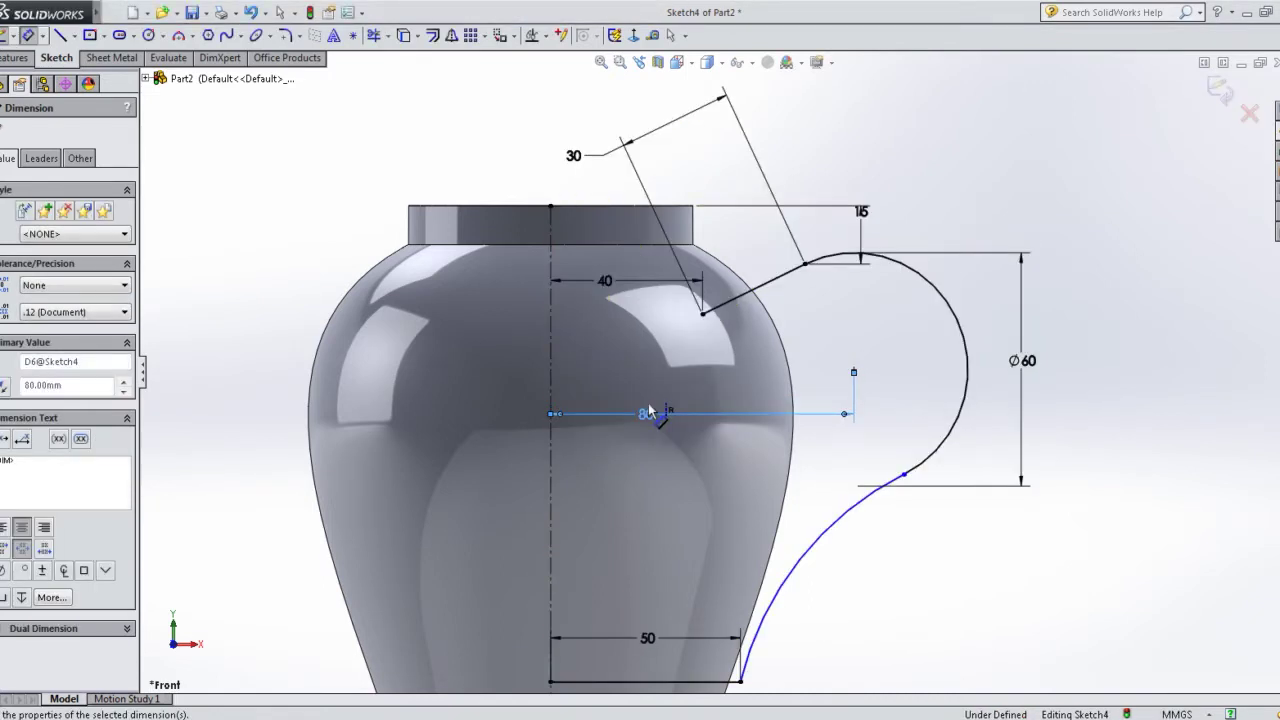
- Dimension the lower handle curve to 100 mm
{"action": "scroll", "coordinate": [700, 462], "scroll_direction": "up", "scroll_amount": 2}
{"action": "scroll", "coordinate": [780, 490], "scroll_direction": "down", "scroll_amount": 1}
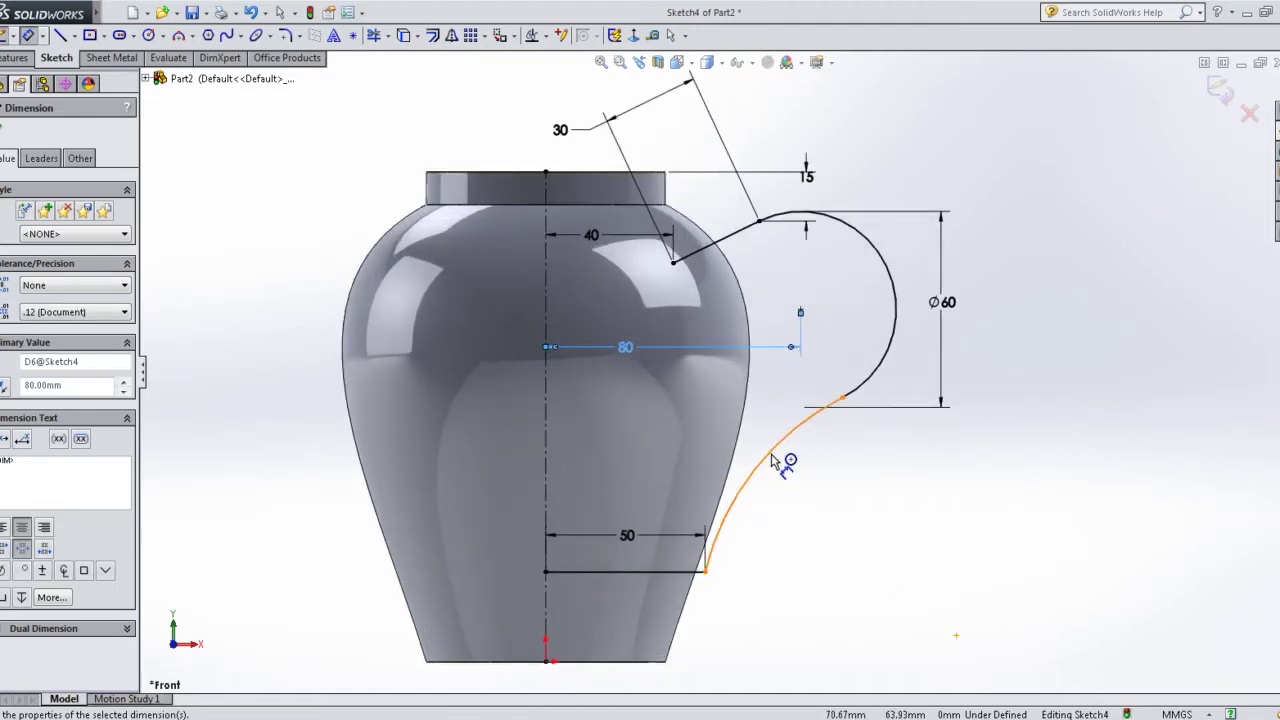
{"action": "left_click", "coordinate": [775, 462]}
{"action": "left_click", "coordinate": [800, 497]}
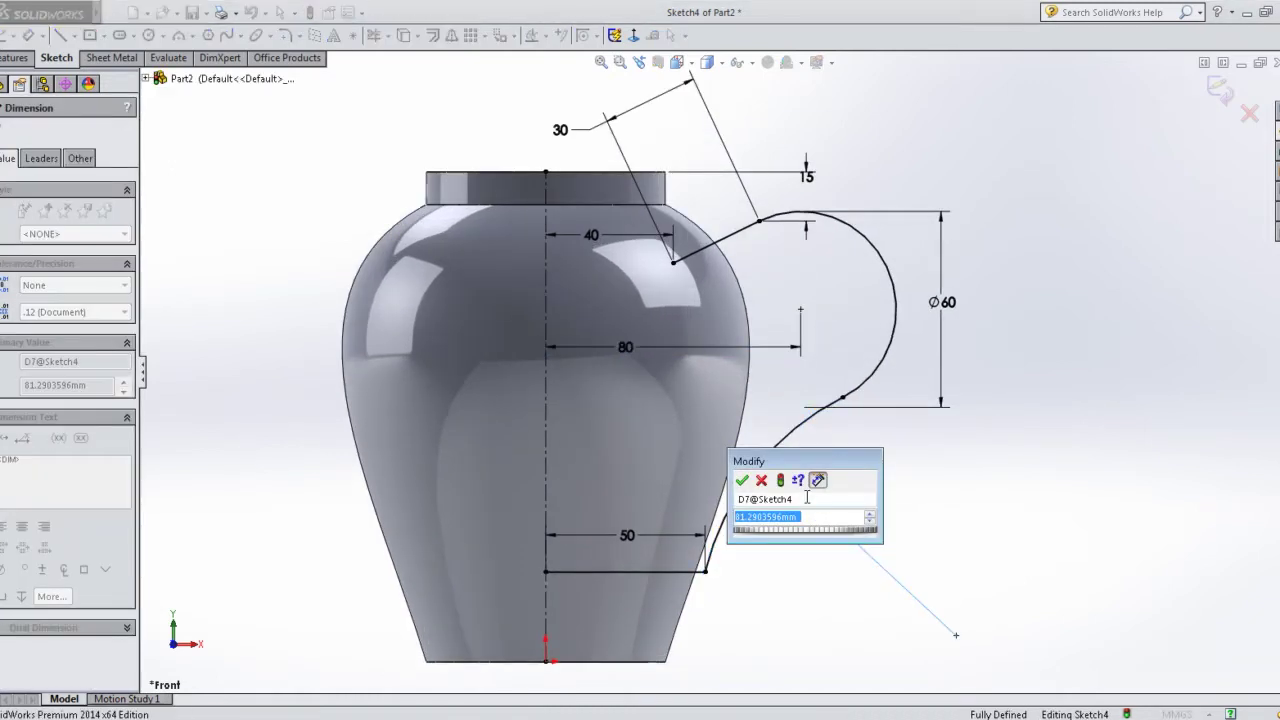
{"action": "type", "text": "100"}
{"action": "key", "text": "Return"}
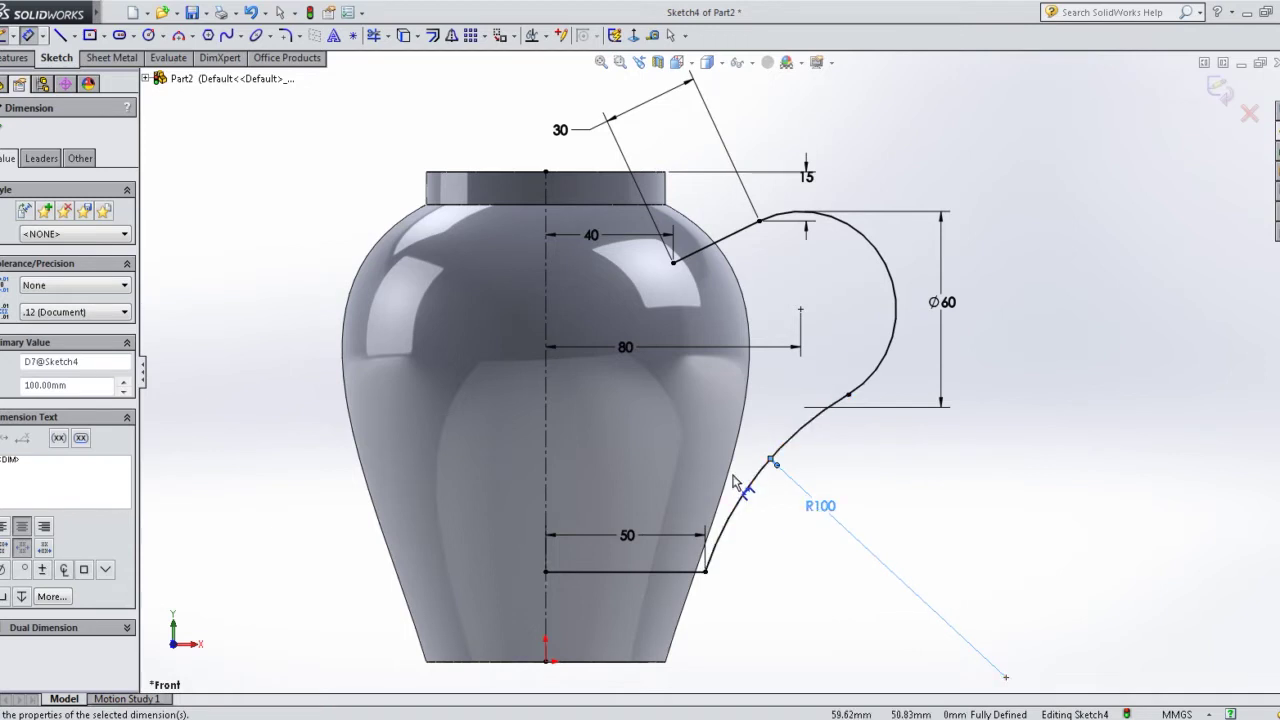
- Close the path sketch and sweep the Sketch3 profile along the Sketch4 path
{"action": "left_click", "coordinate": [1220, 92]}
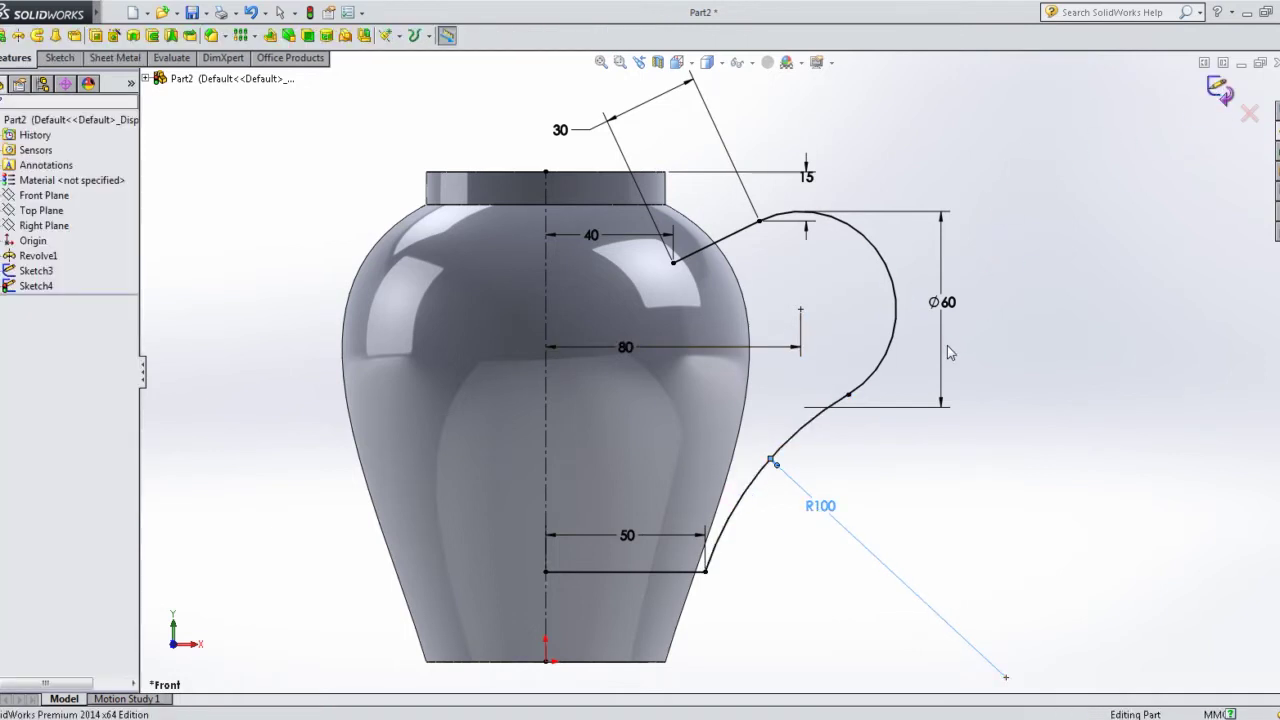
{"action": "mouse_move", "coordinate": [908, 345]}
{"action": "middle_mouse_down"}
{"action": "mouse_move", "coordinate": [930, 408]}
{"action": "mouse_move", "coordinate": [921, 425]}
{"action": "middle_mouse_up"}
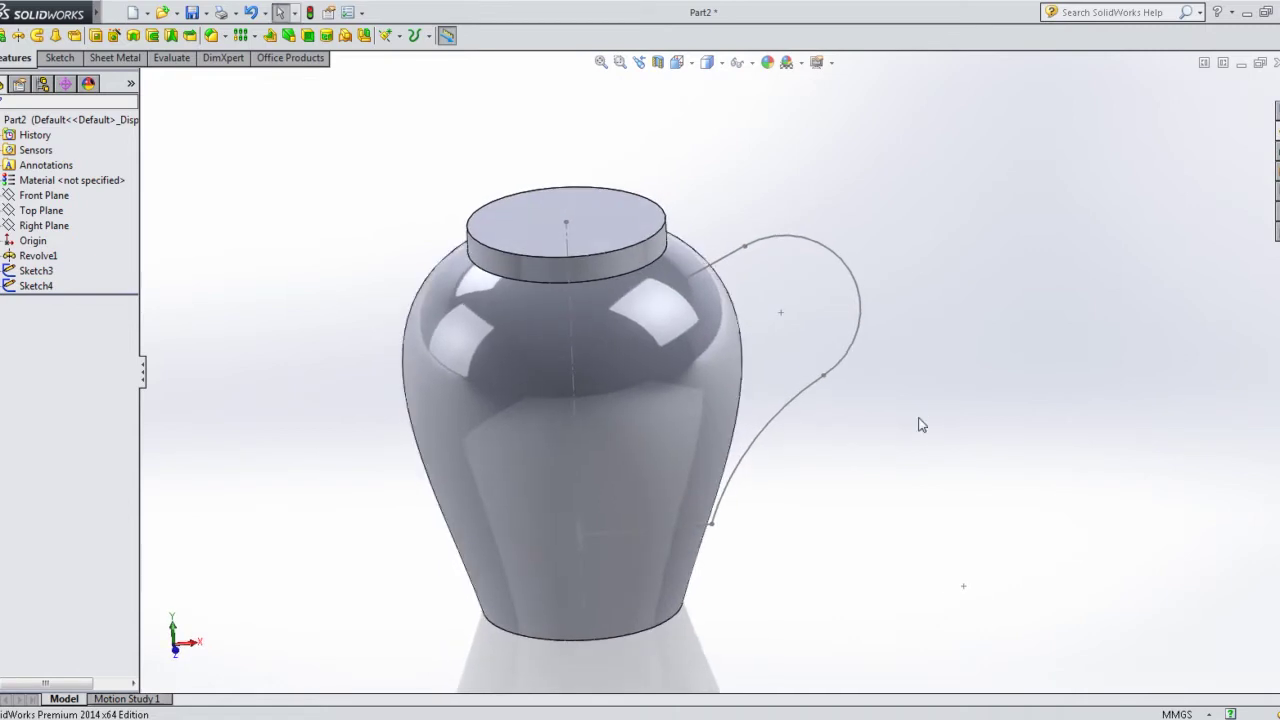
{"action": "left_click", "coordinate": [55, 35]}
{"action": "mouse_move", "coordinate": [645, 468]}
{"action": "middle_mouse_down"}
{"action": "mouse_move", "coordinate": [677, 471]}
{"action": "mouse_move", "coordinate": [603, 537]}
{"action": "middle_mouse_up"}
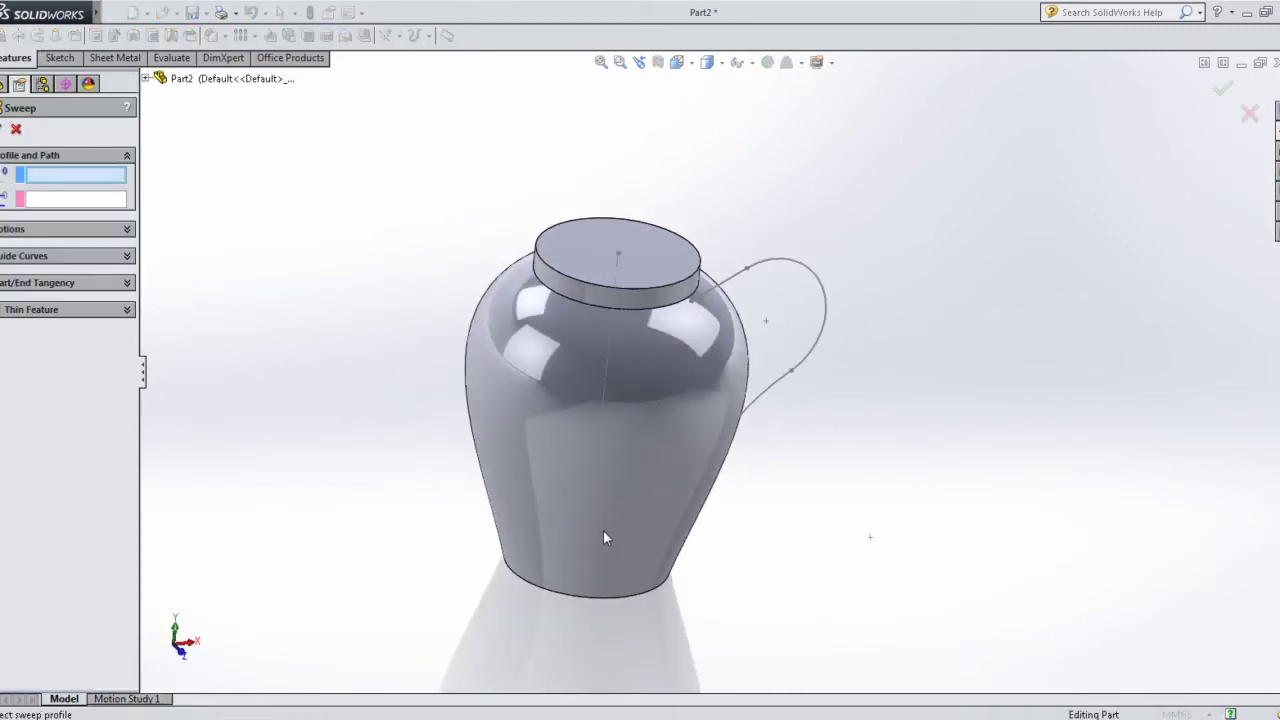
{"action": "left_click", "coordinate": [599, 517]}
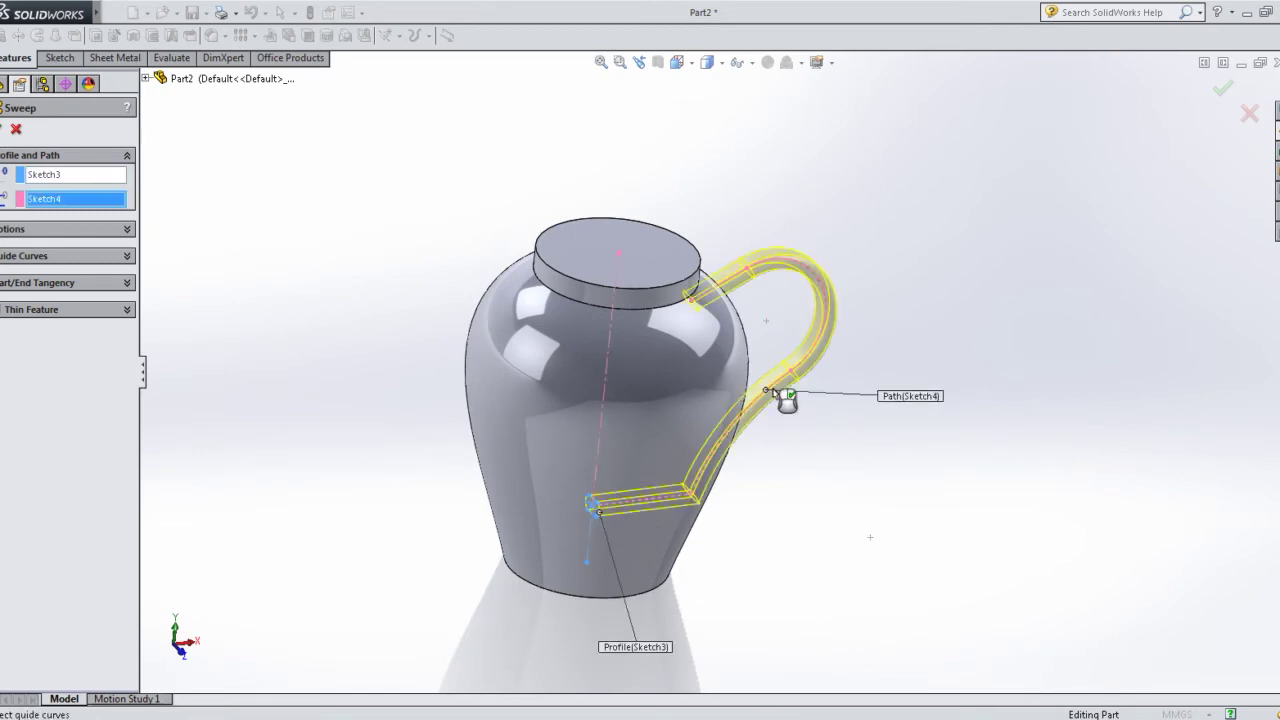
{"action": "key", "text": "Return"}
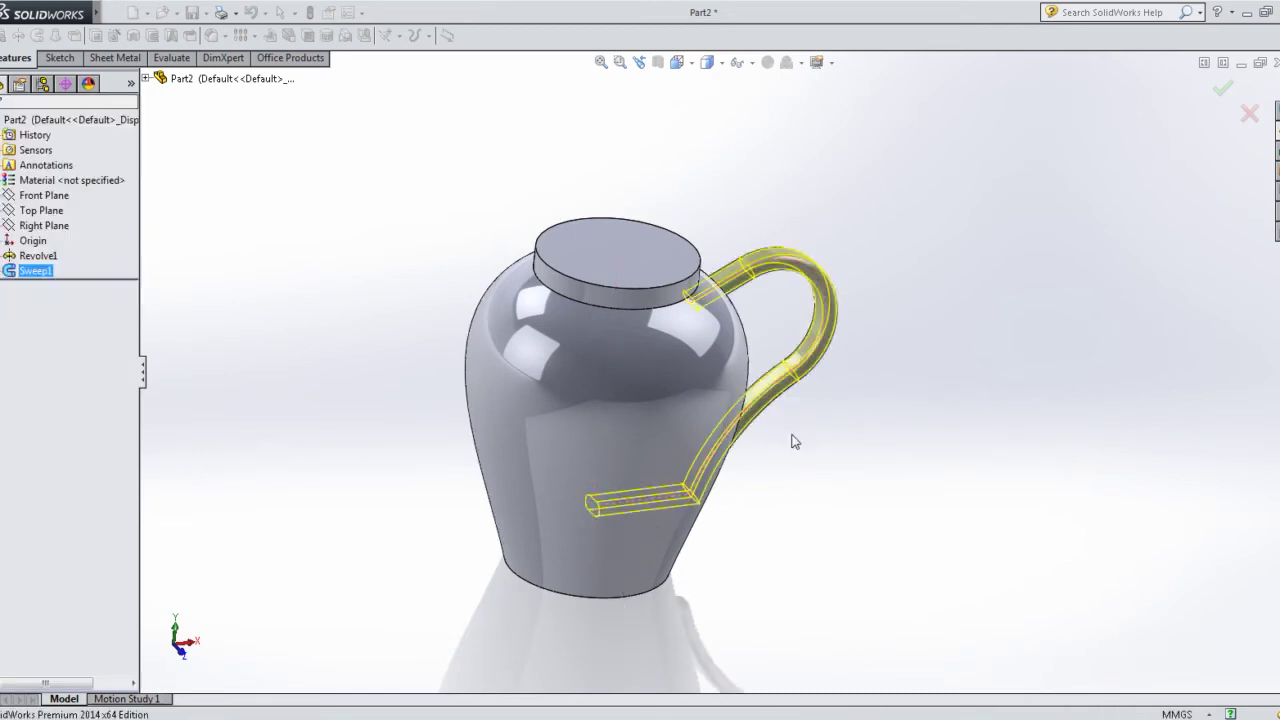
- Orbit and zoom around the jug to inspect the new swept handle
{"action": "mouse_move", "coordinate": [791, 440]}
{"action": "middle_mouse_down"}
{"action": "mouse_move", "coordinate": [743, 340]}
{"action": "mouse_move", "coordinate": [753, 336]}
{"action": "middle_mouse_up"}
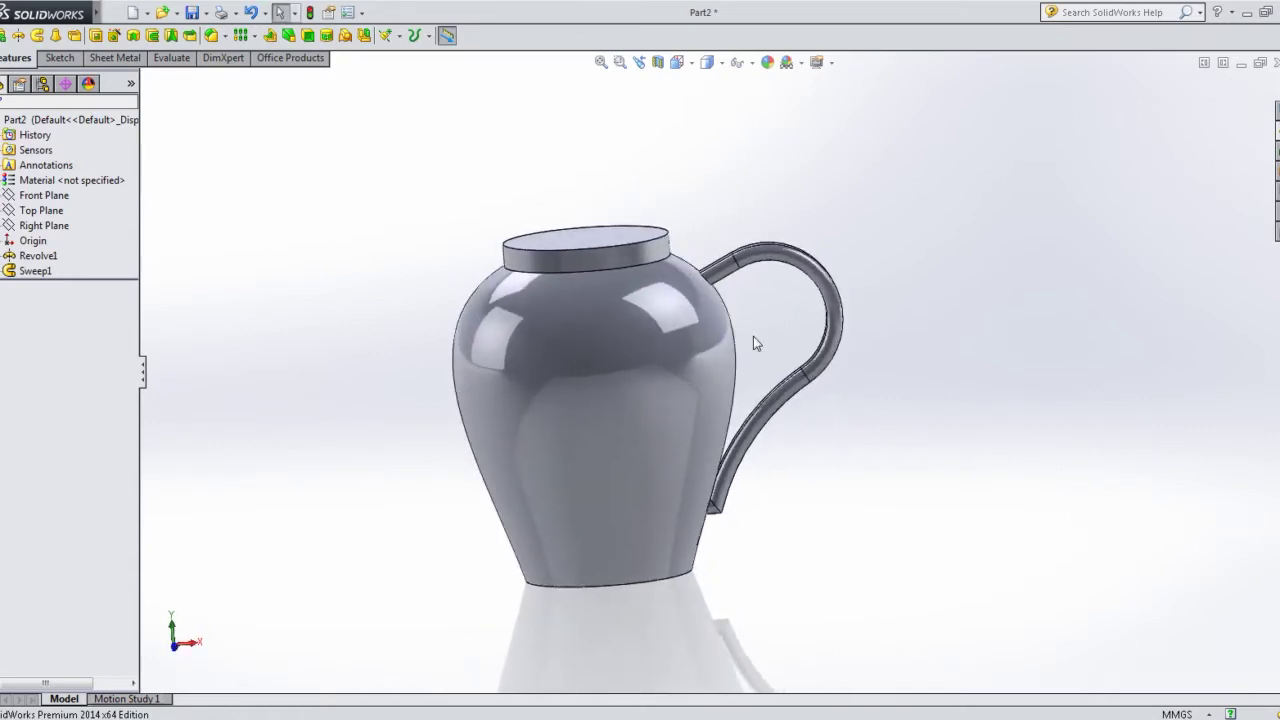
{"action": "scroll", "coordinate": [760, 440], "scroll_direction": "up", "scroll_amount": 3}
{"action": "mouse_move", "coordinate": [763, 446]}
{"action": "middle_mouse_down"}
{"action": "mouse_move", "coordinate": [722, 410]}
{"action": "mouse_move", "coordinate": [763, 400]}
{"action": "middle_mouse_up"}
{"action": "scroll", "coordinate": [743, 400], "scroll_direction": "down", "scroll_amount": 2}
{"action": "scroll", "coordinate": [690, 397], "scroll_direction": "down", "scroll_amount": 2}
{"action": "scroll", "coordinate": [634, 400], "scroll_direction": "up", "scroll_amount": 2}
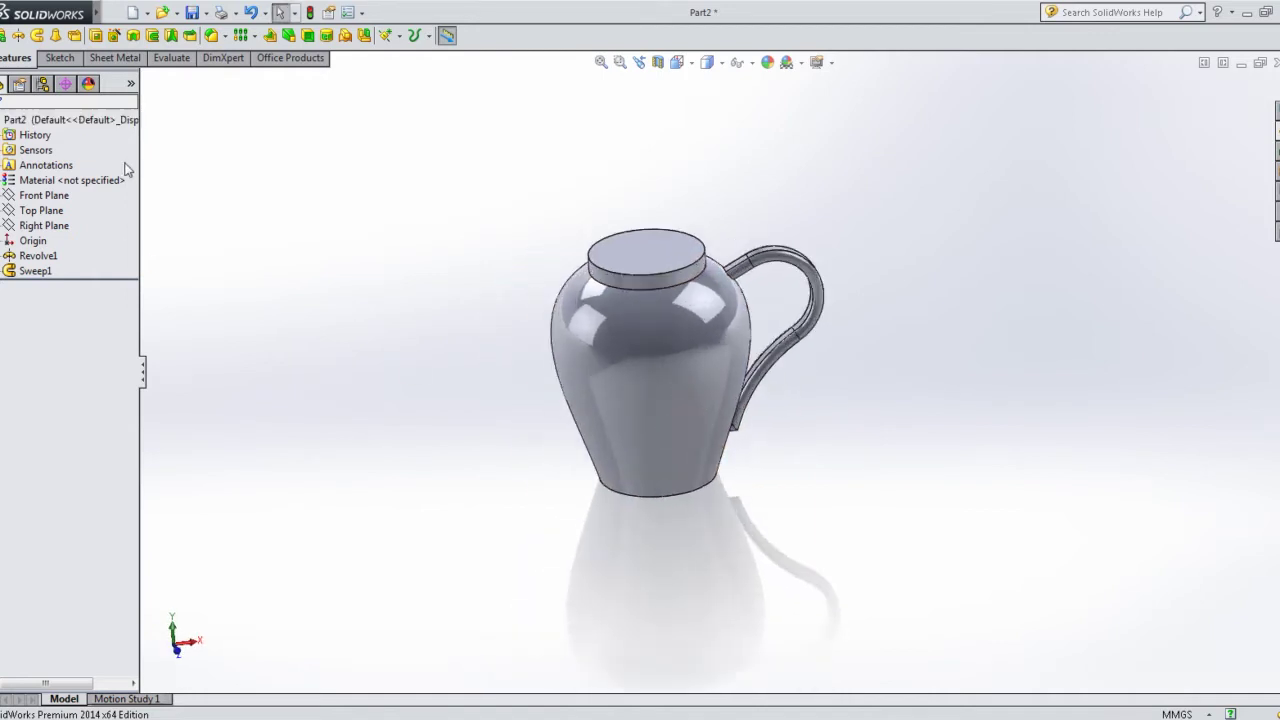
{"action": "left_click", "coordinate": [40, 210]}
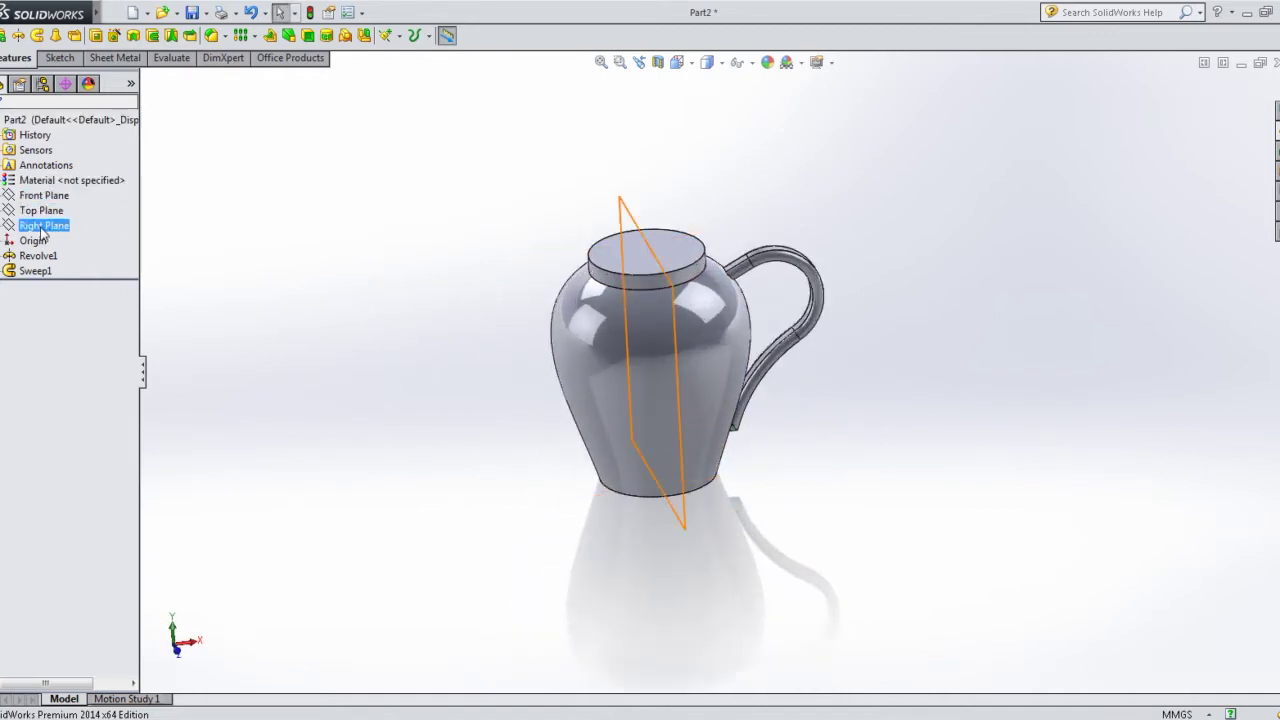
- Sketch on the Right Plane a vertical centerline from the origin, 40 mm long
{"action": "left_click", "coordinate": [52, 203]}
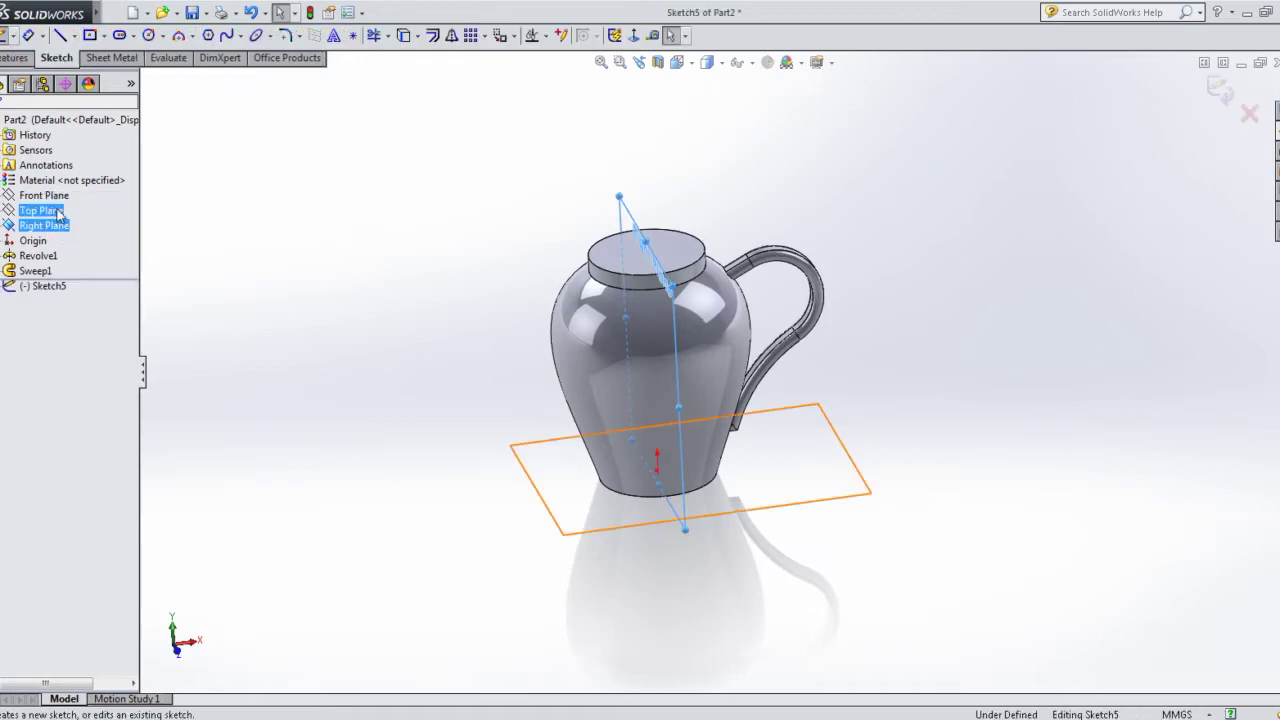
{"action": "left_click", "coordinate": [633, 37]}
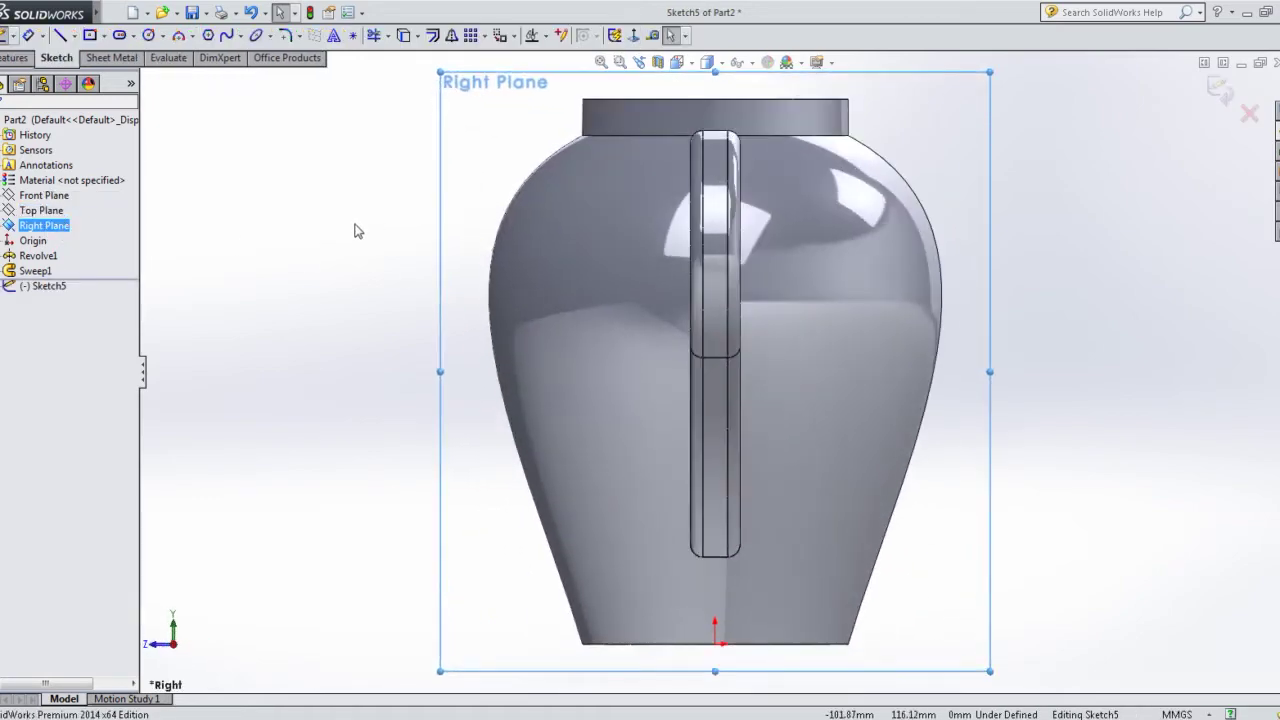
{"action": "left_click", "coordinate": [633, 37]}
{"action": "left_click", "coordinate": [78, 36]}
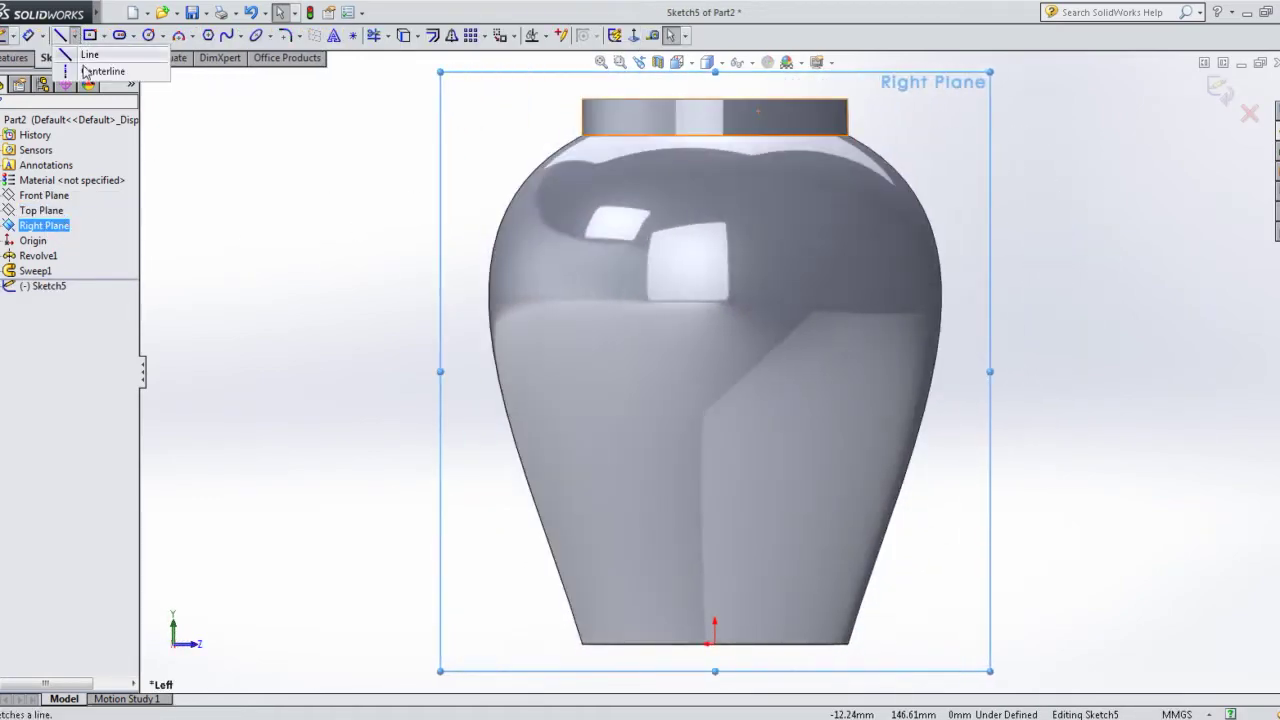
{"action": "left_click", "coordinate": [90, 72]}
{"action": "left_click", "coordinate": [716, 645]}
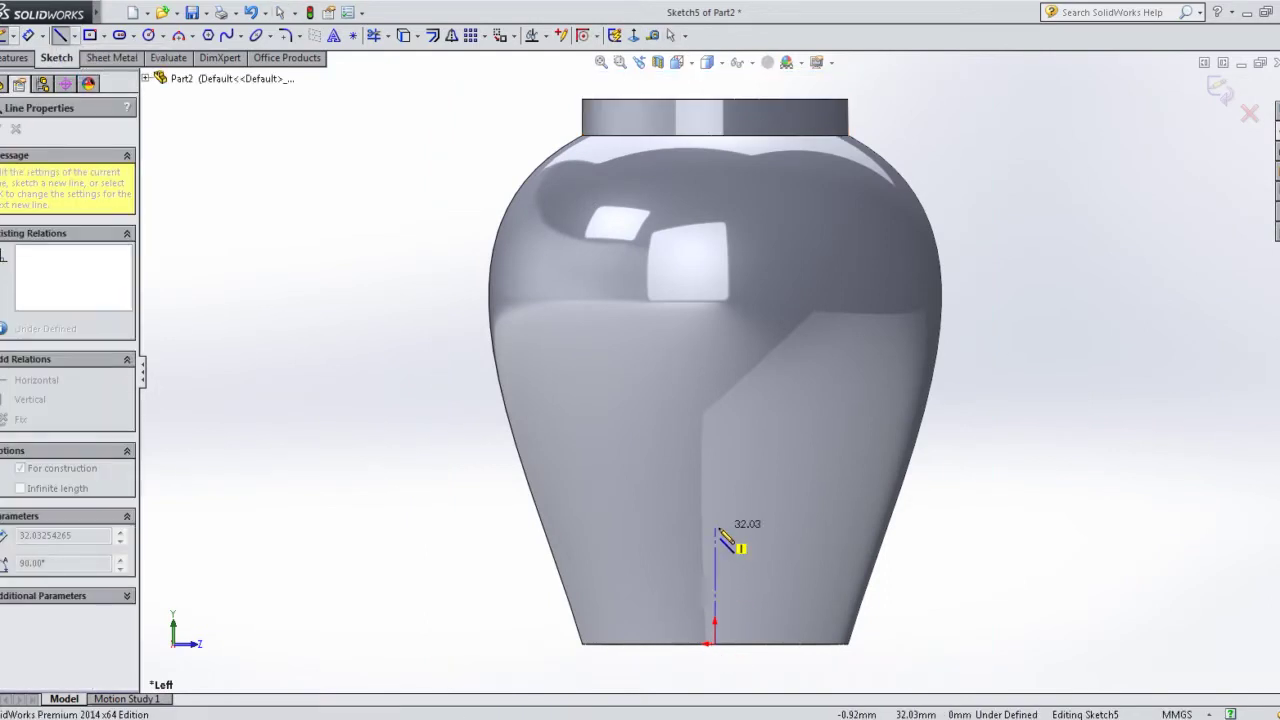
{"action": "right_click", "coordinate": [716, 532]}
{"action": "left_click", "coordinate": [757, 251]}
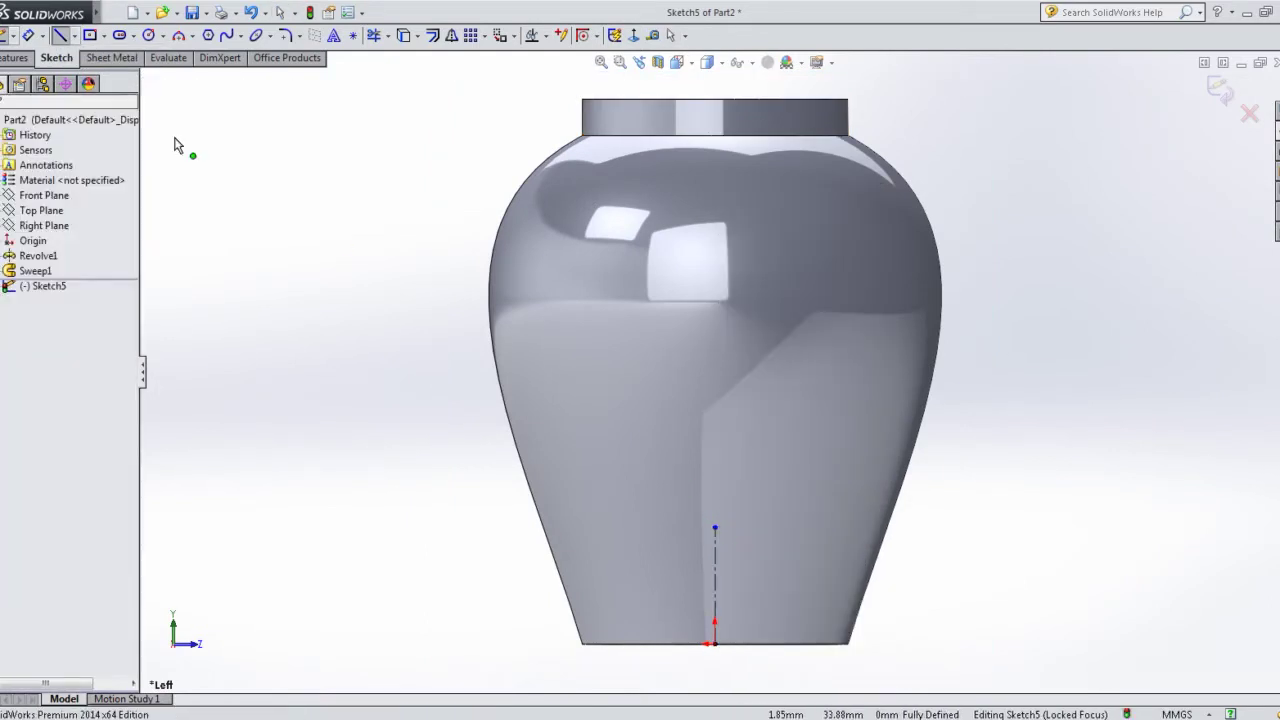
{"action": "left_click", "coordinate": [28, 35]}
{"action": "left_click", "coordinate": [716, 568]}
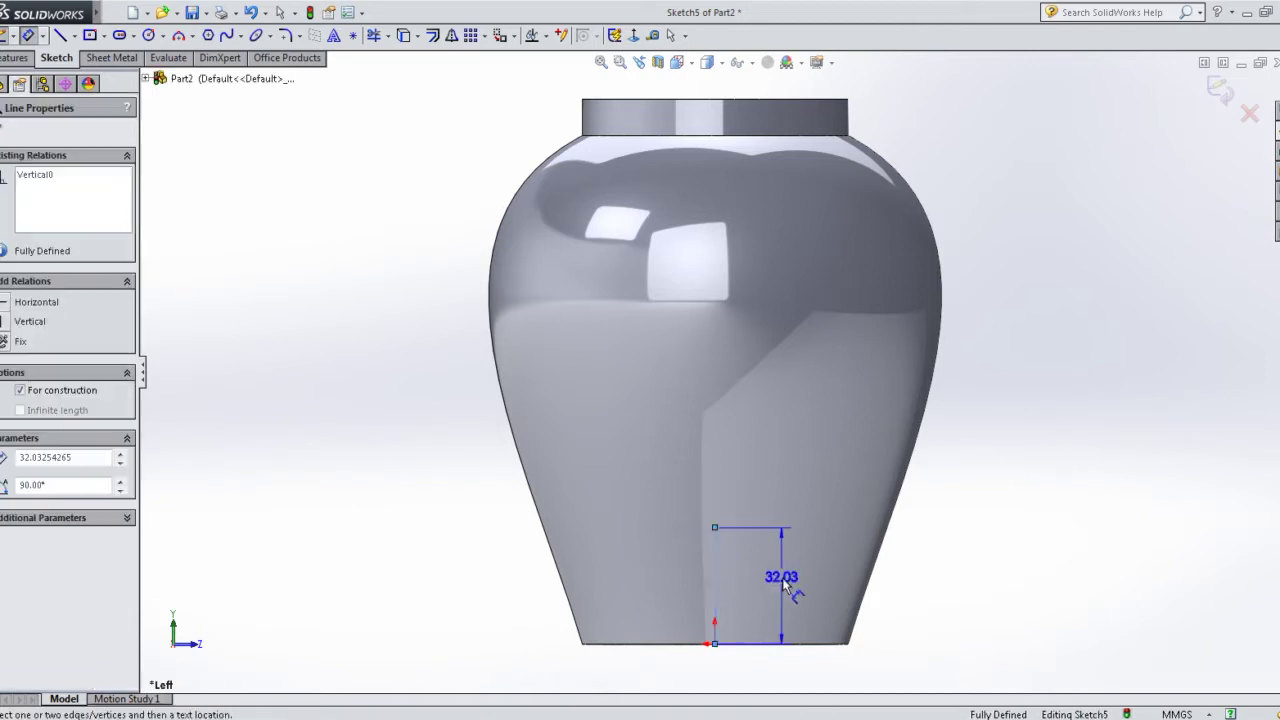
{"action": "left_click", "coordinate": [775, 586]}
{"action": "type", "text": "40"}
{"action": "key", "text": "Return"}
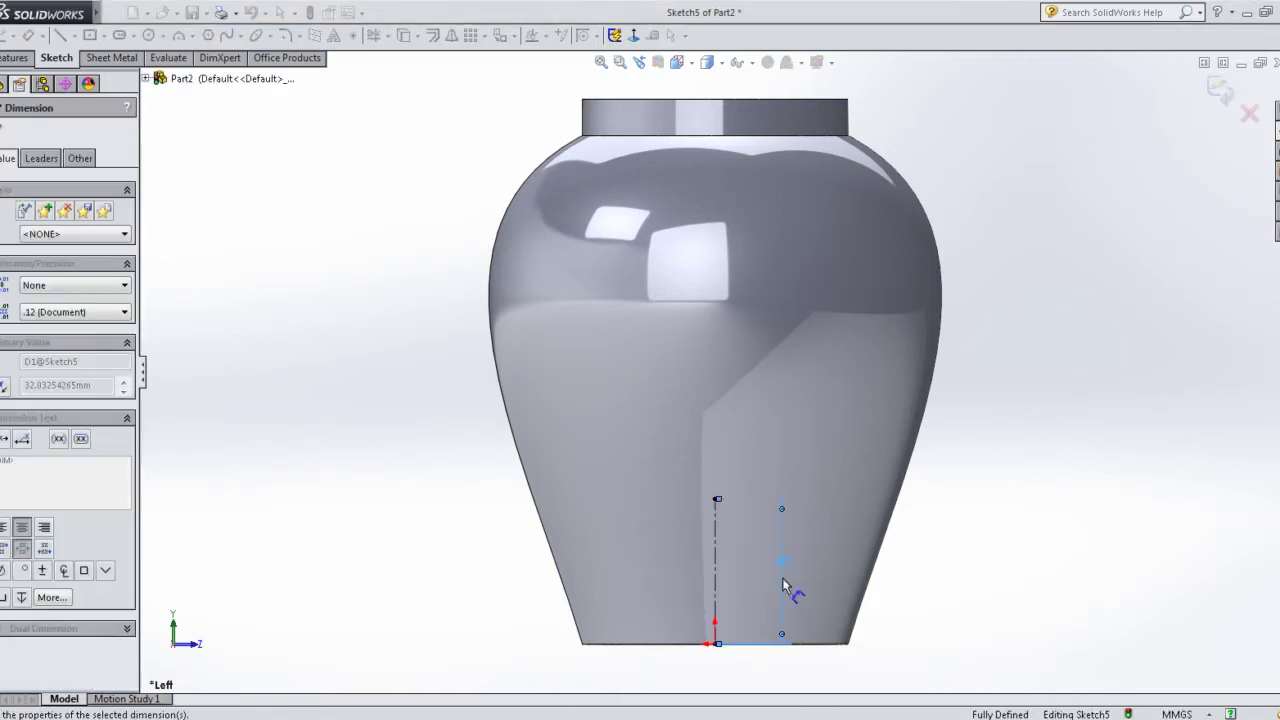
- Draw an ellipse centred at the top of the centerline
{"action": "left_click", "coordinate": [259, 36]}
{"action": "left_click", "coordinate": [715, 498]}
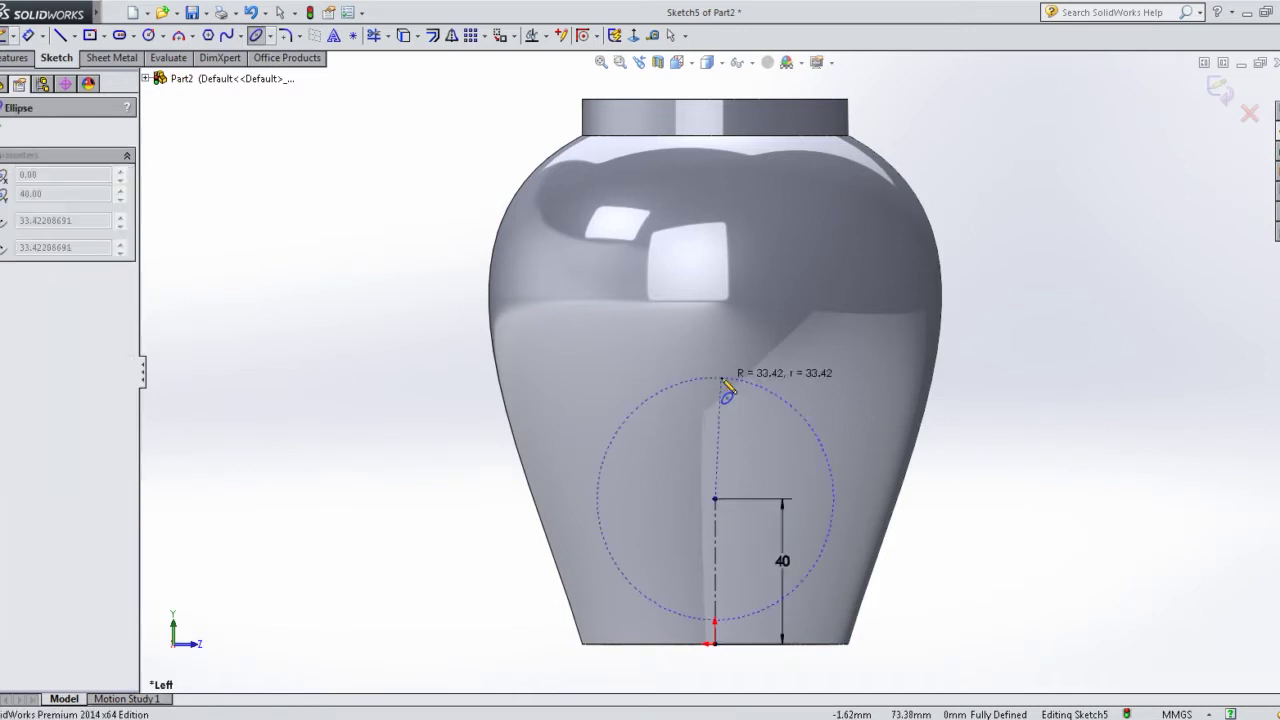
{"action": "left_click", "coordinate": [714, 376]}
{"action": "left_click", "coordinate": [791, 453]}
{"action": "right_click", "coordinate": [791, 453]}
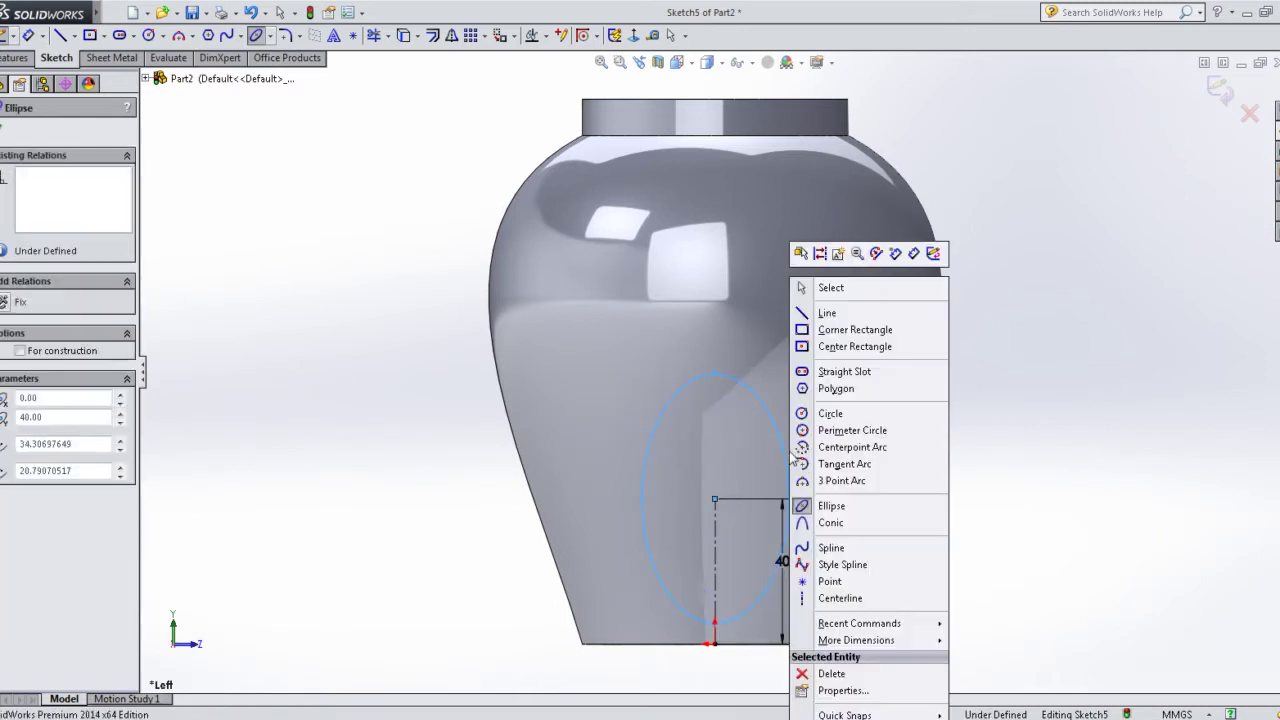
{"action": "left_click", "coordinate": [830, 290]}
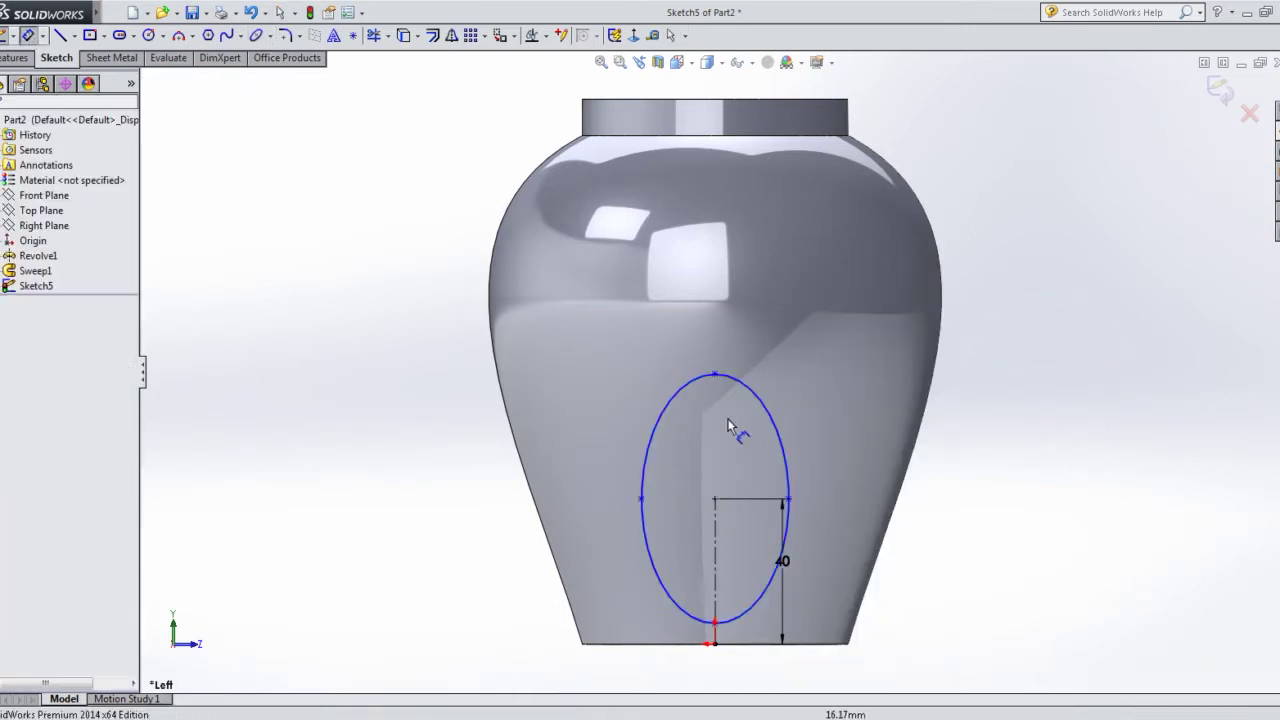
- Dimension the ellipse 65 mm tall and 50 mm wide
{"action": "left_click", "coordinate": [715, 376]}
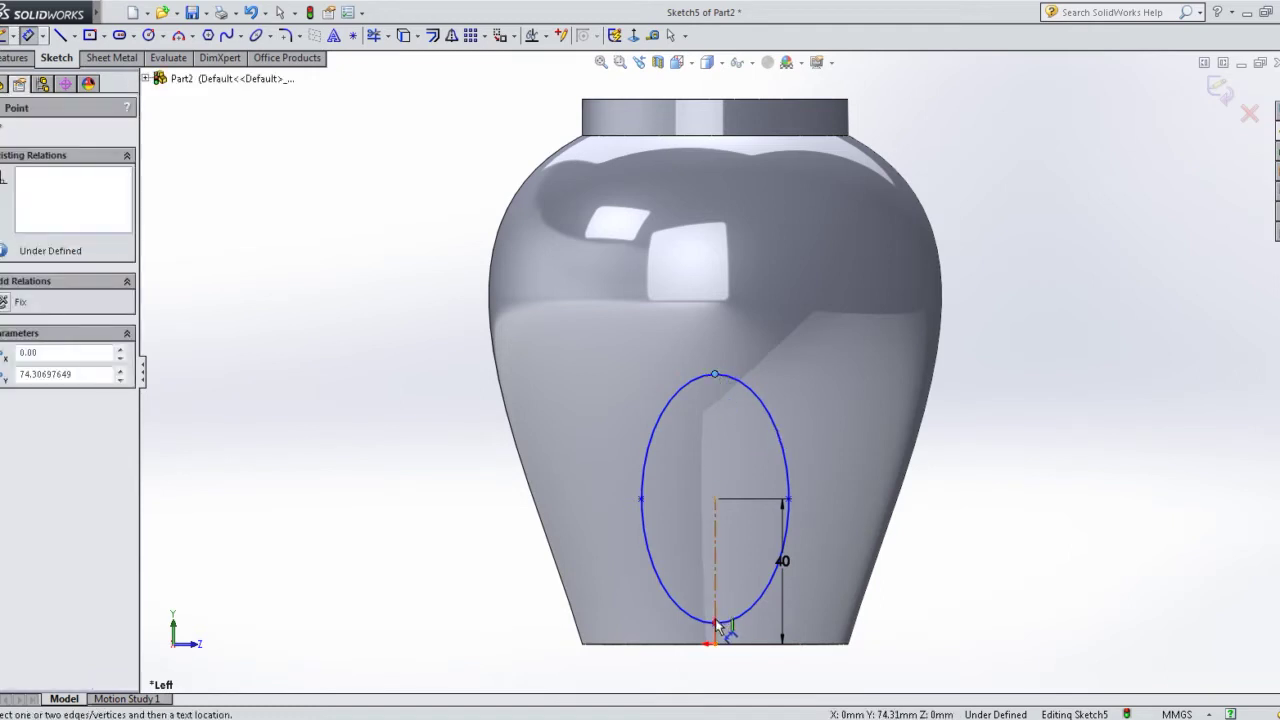
{"action": "left_click", "coordinate": [714, 622]}
{"action": "left_click", "coordinate": [555, 525]}
{"action": "type", "text": "65"}
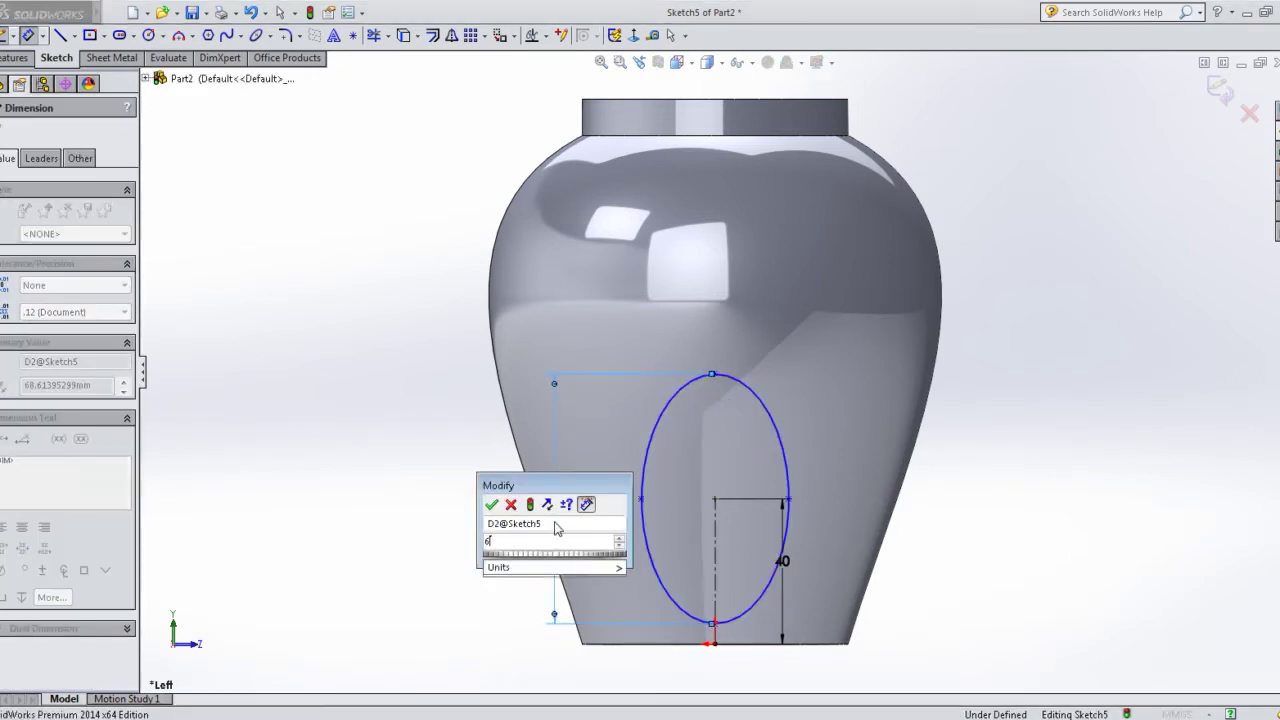
{"action": "key", "text": "Return"}
{"action": "left_click", "coordinate": [645, 500]}
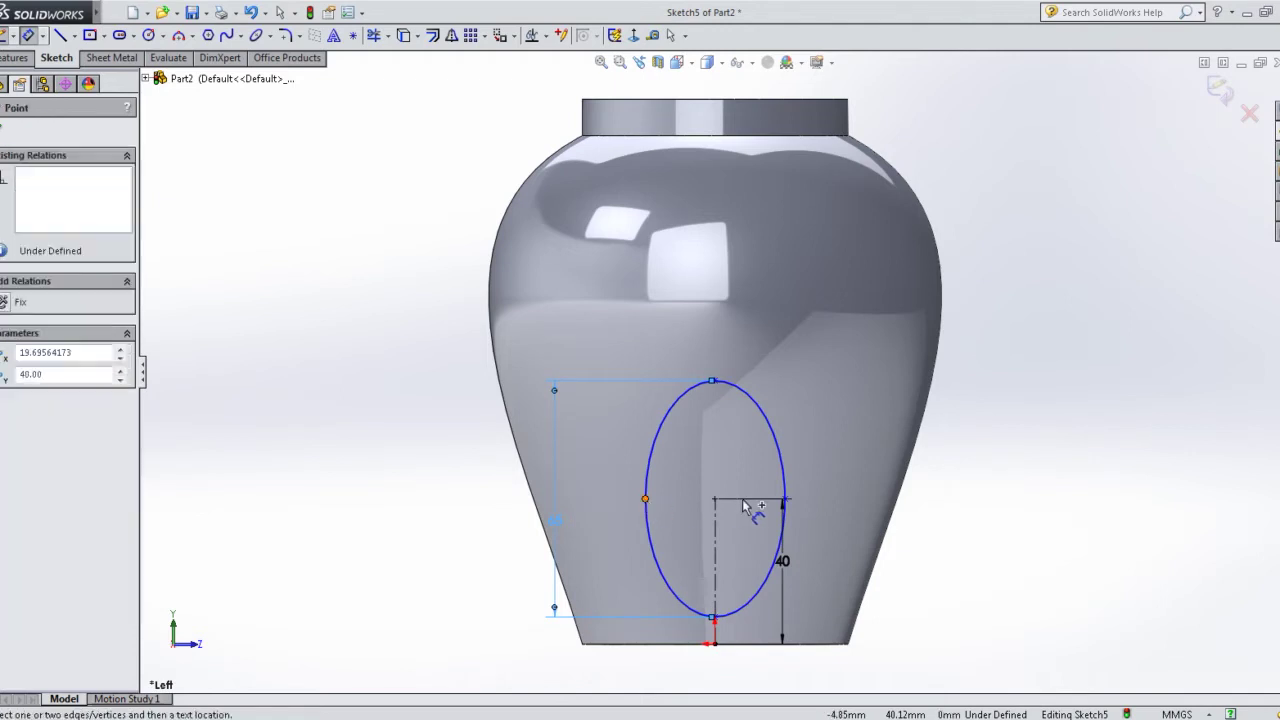
{"action": "left_click", "coordinate": [784, 499]}
{"action": "left_click", "coordinate": [725, 332]}
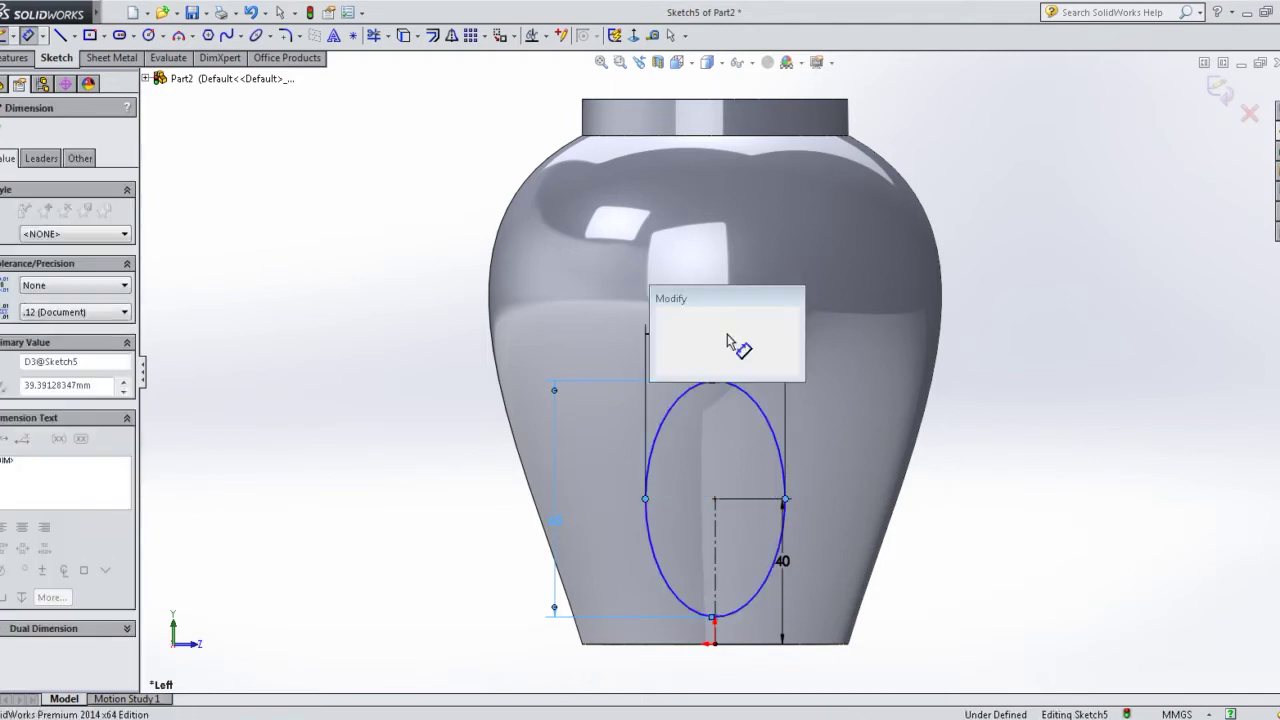
{"action": "type", "text": "50"}
{"action": "key", "text": "Return"}
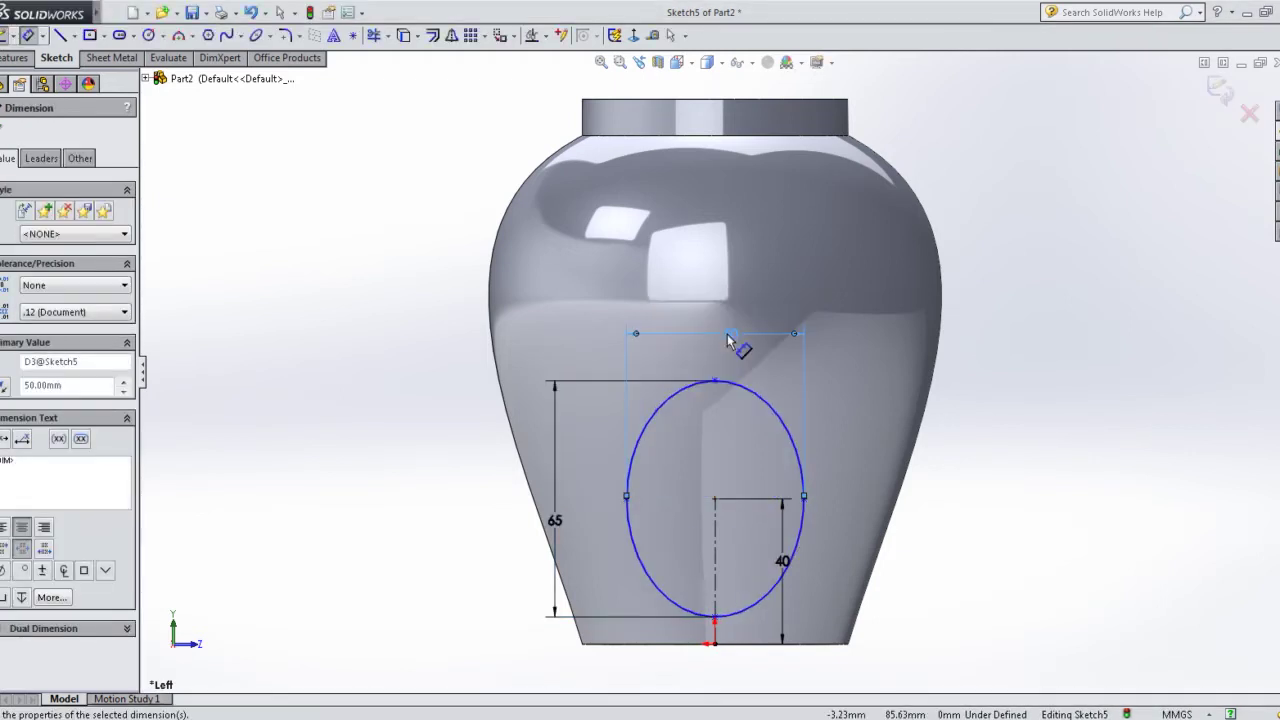
- Change the ellipse width to 45 mm and centerline to 50 mm, then exit the sketch
{"action": "double_click", "coordinate": [725, 332]}
{"action": "type", "text": "45"}
{"action": "key", "text": "Return"}
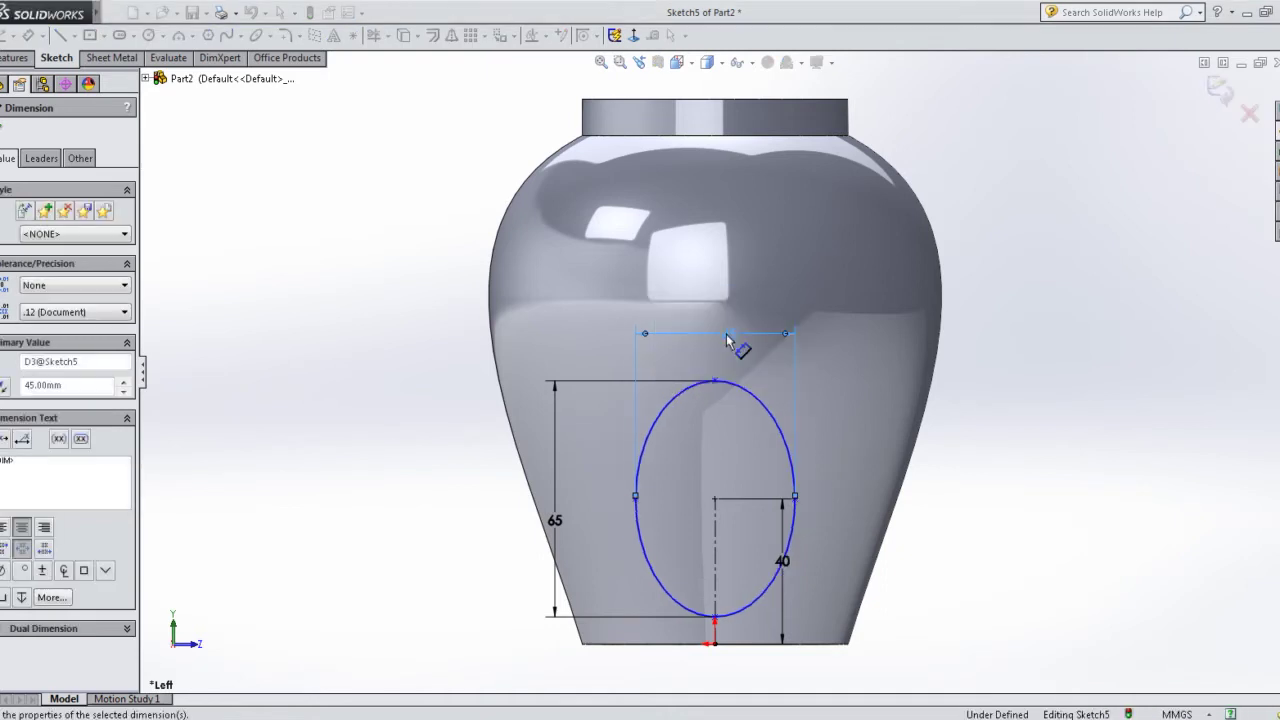
{"action": "left_click", "coordinate": [783, 563]}
{"action": "type", "text": "50"}
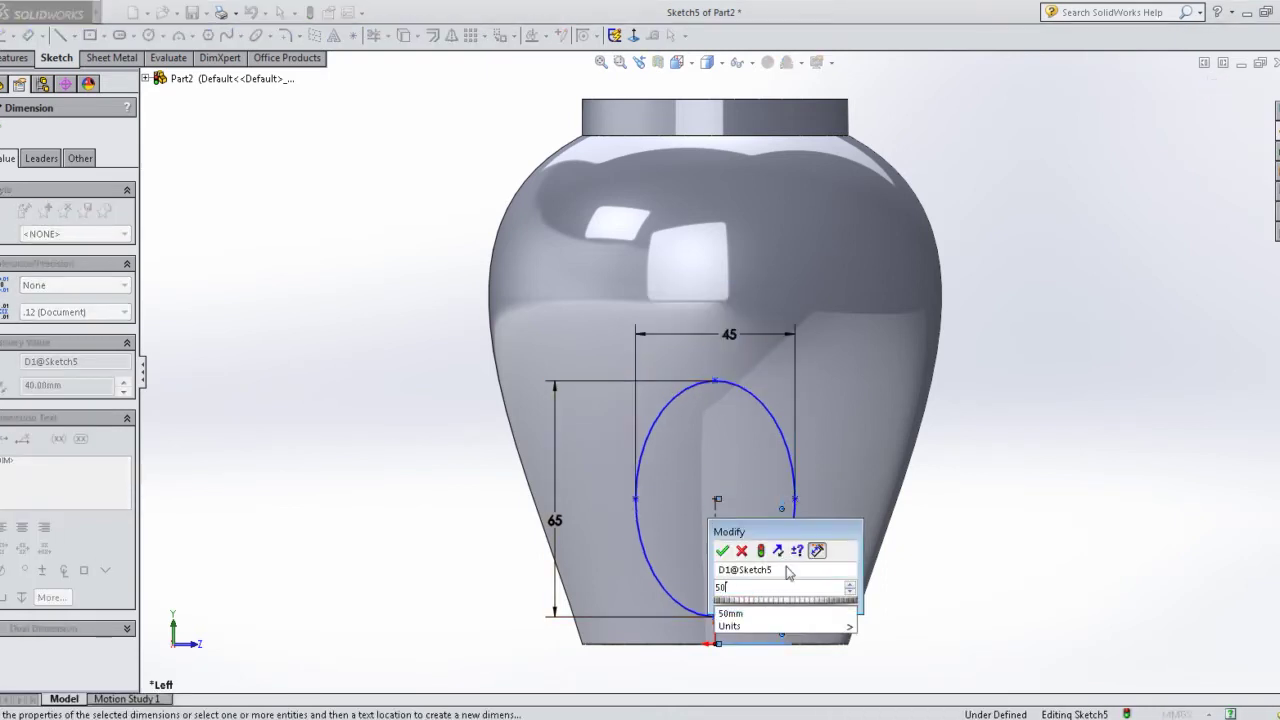
{"action": "key", "text": "Return"}
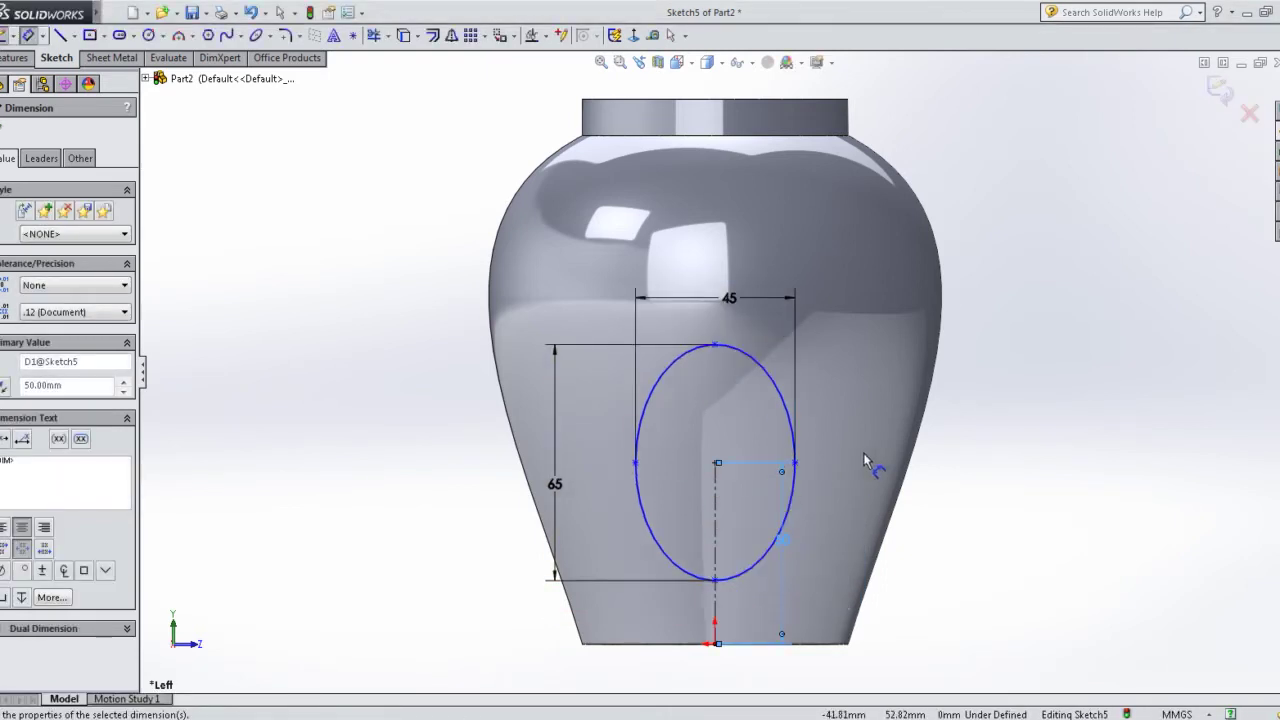
{"action": "double_click", "coordinate": [786, 553]}
{"action": "type", "text": "45"}
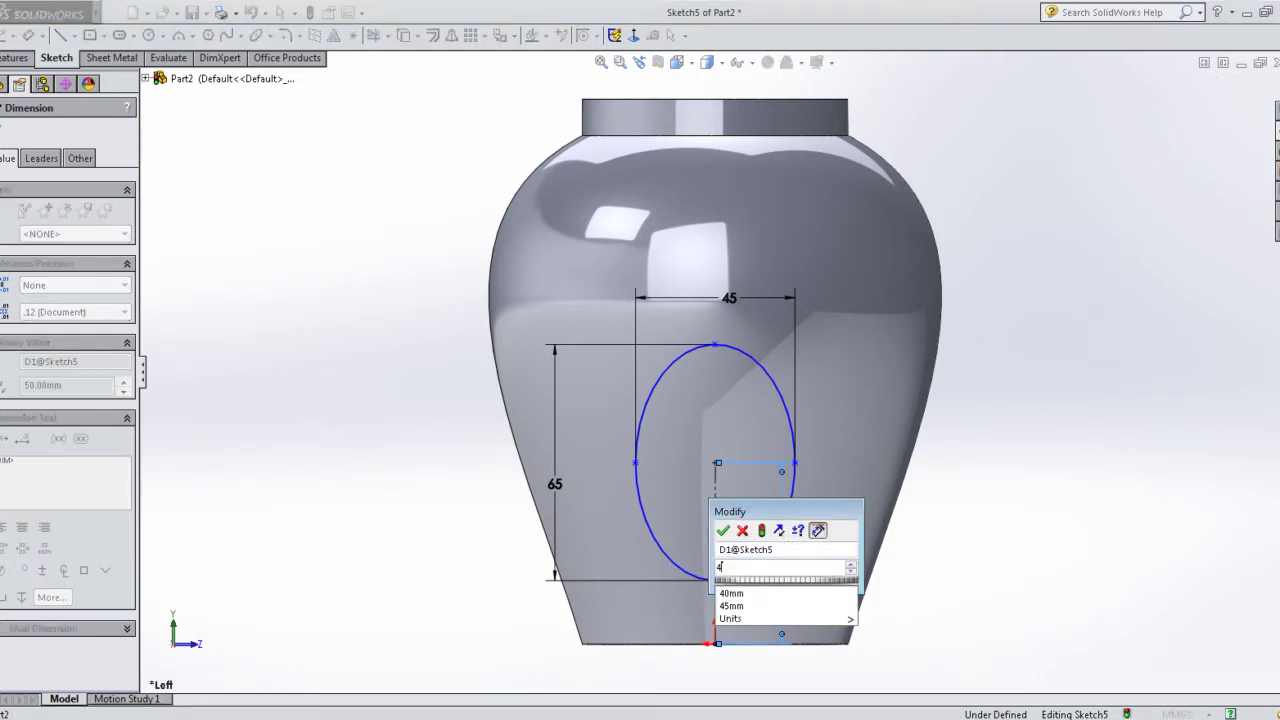
{"action": "key", "text": "Return"}
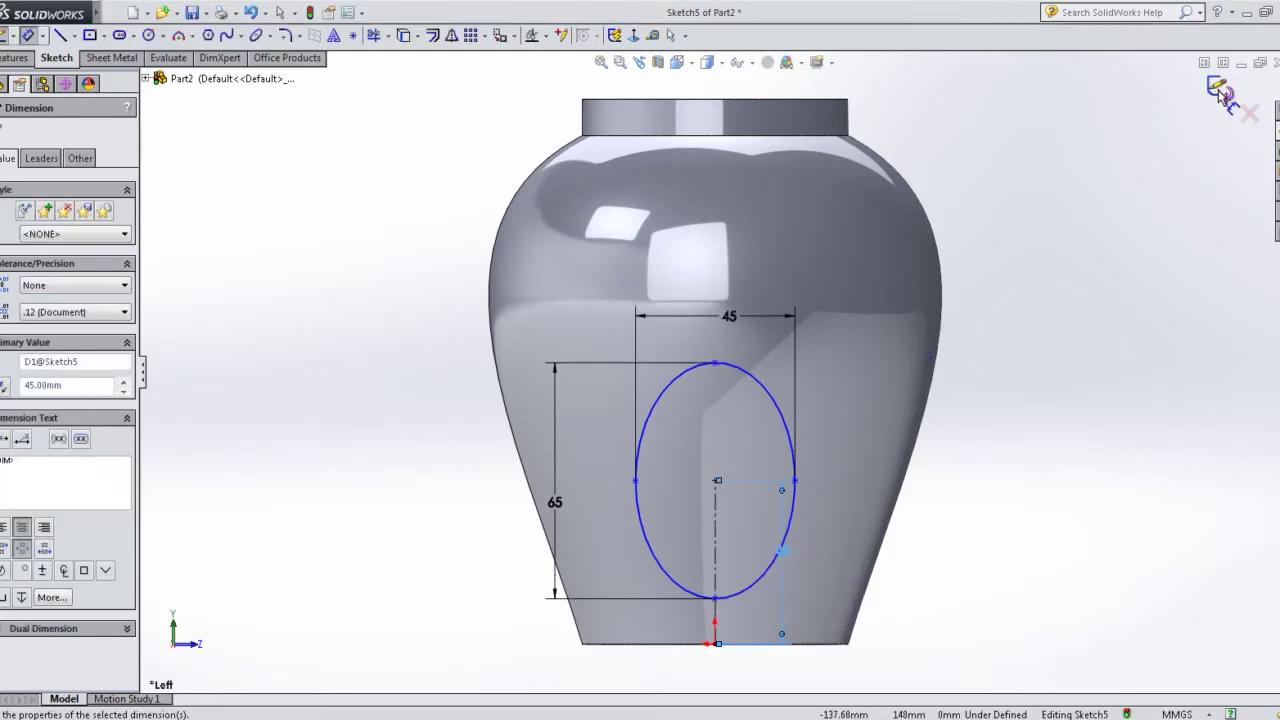
{"action": "left_click", "coordinate": [1221, 92]}
- Project the Sketch5 ellipse onto the jug's side face as Split Line1, then select the lid top
{"action": "left_click", "coordinate": [399, 38]}
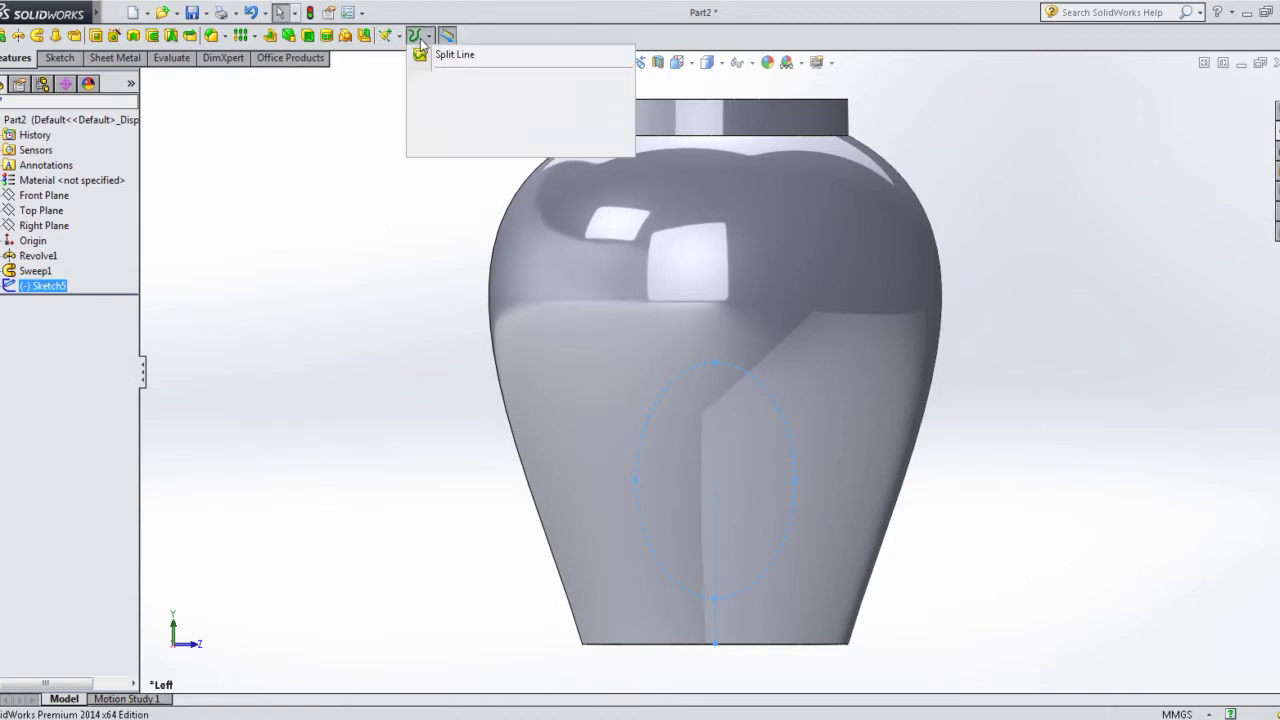
{"action": "left_click", "coordinate": [456, 50]}
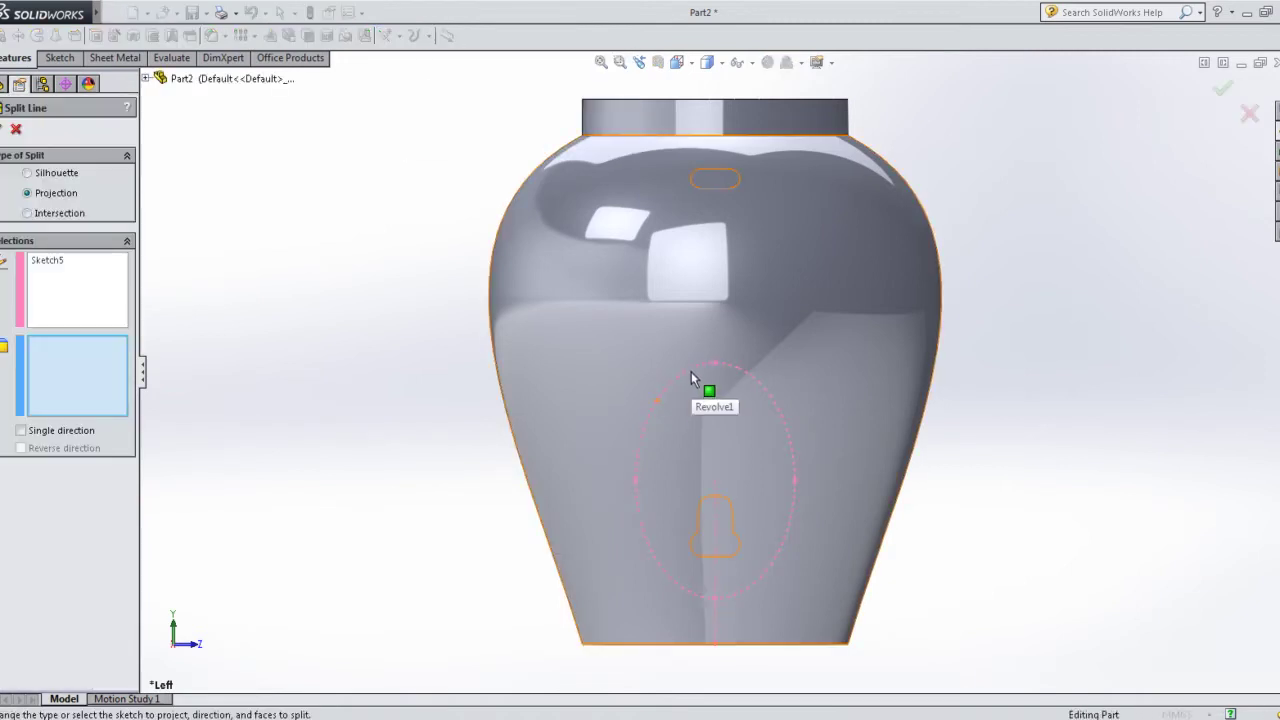
{"action": "middle_click_drag", "start_coordinate": [628, 433], "coordinate": [520, 470]}
{"action": "left_click", "coordinate": [519, 466]}
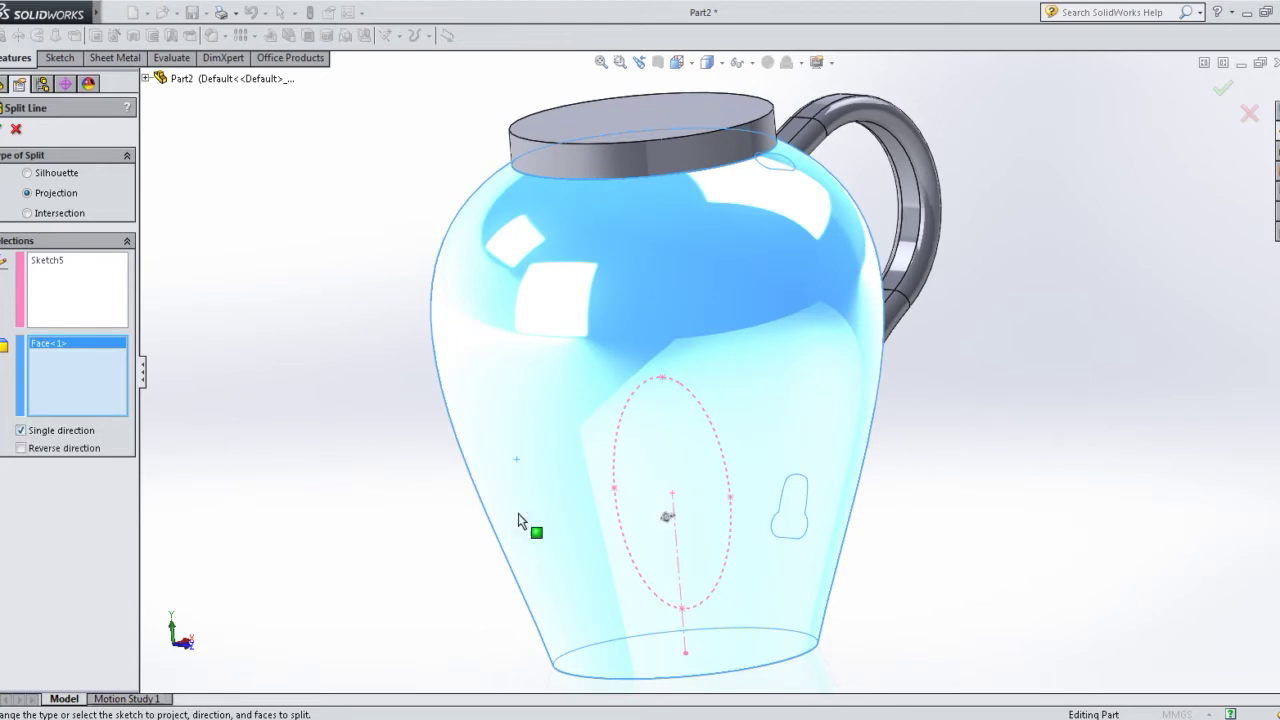
{"action": "key", "text": "Return"}
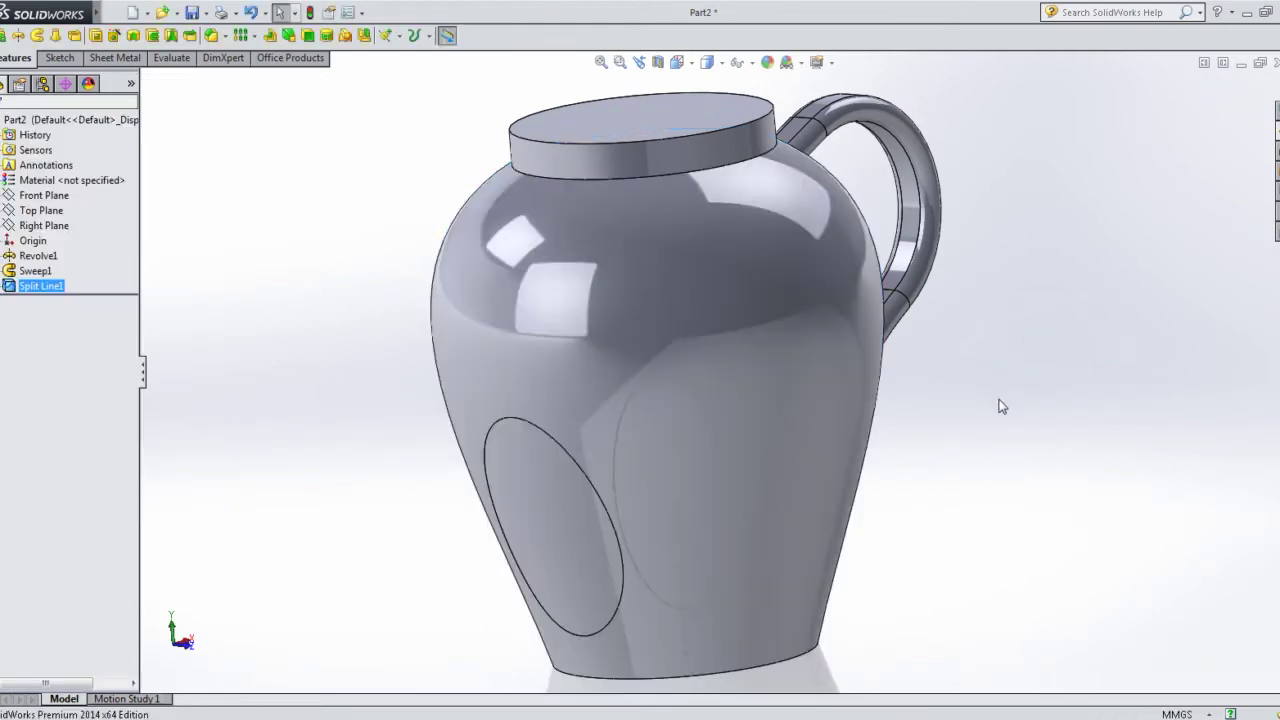
{"action": "middle_click_drag", "start_coordinate": [958, 461], "coordinate": [917, 449]}
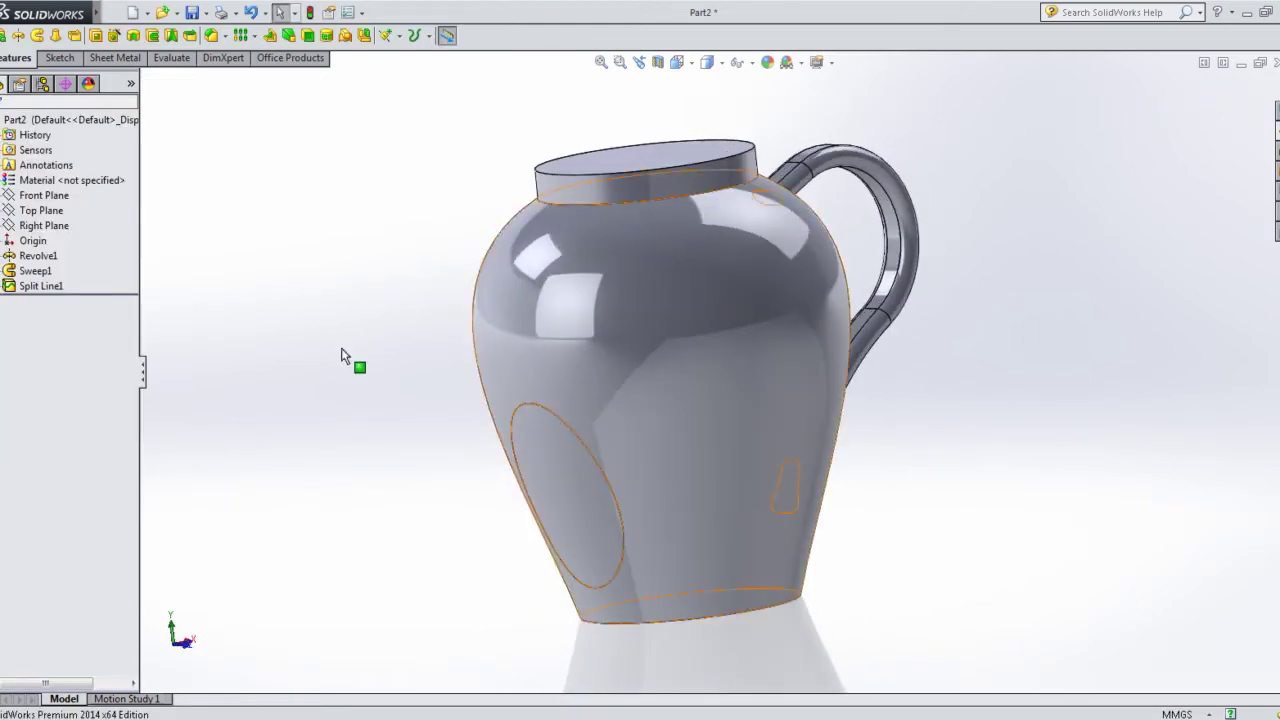
{"action": "middle_click_drag", "start_coordinate": [586, 200], "coordinate": [627, 181]}
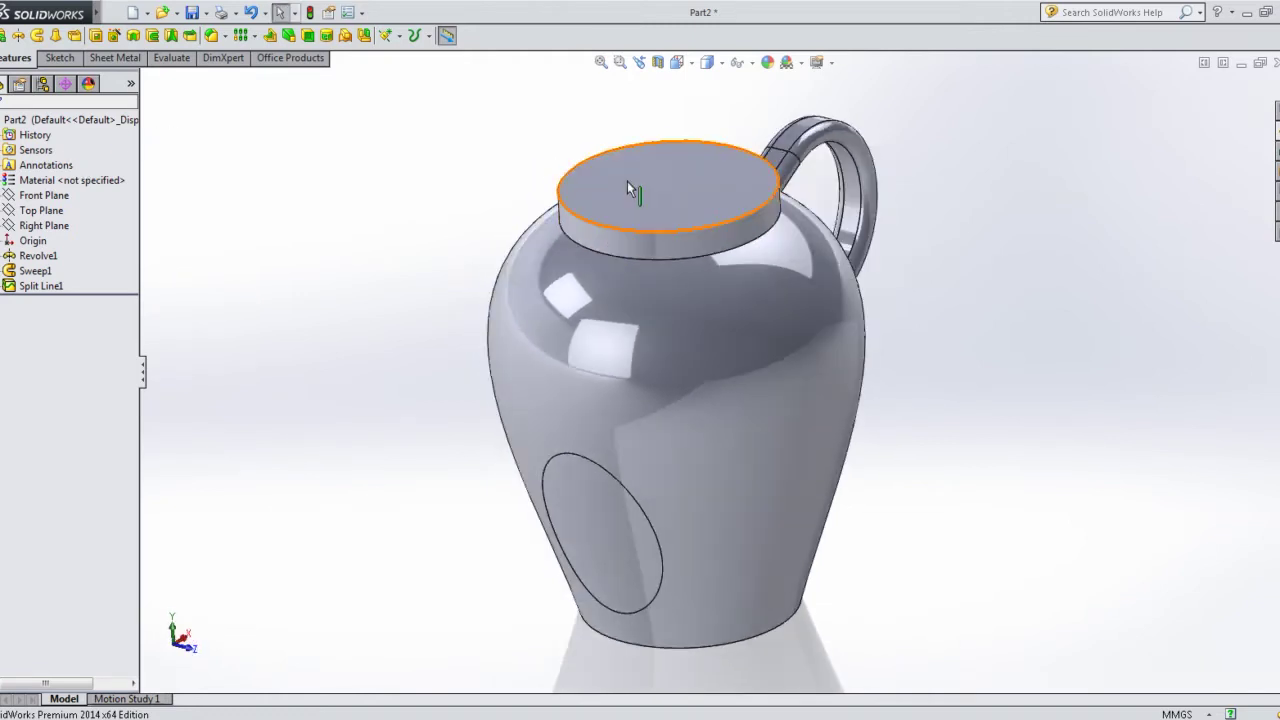
{"action": "left_click", "coordinate": [682, 185]}
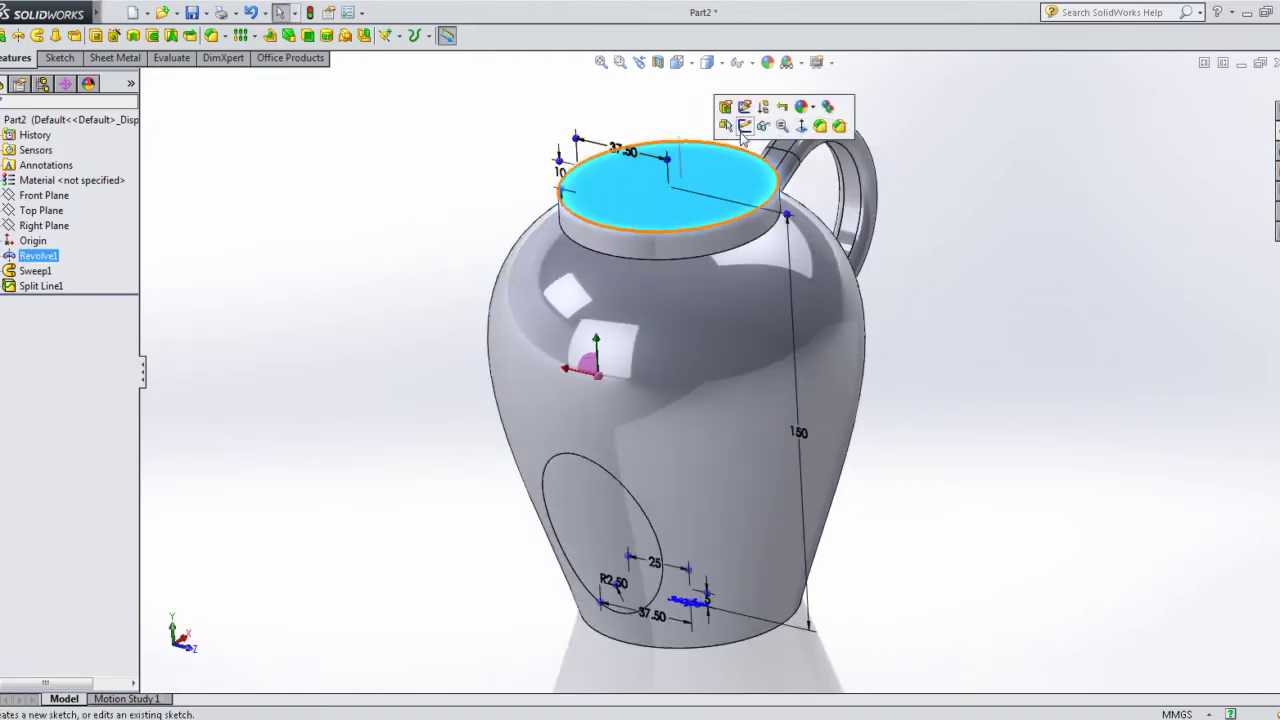
- Sketch on the lid face a horizontal construction line from the centre, 120 mm long
{"action": "left_click", "coordinate": [741, 129]}
{"action": "key", "text": "ctrl+8"}
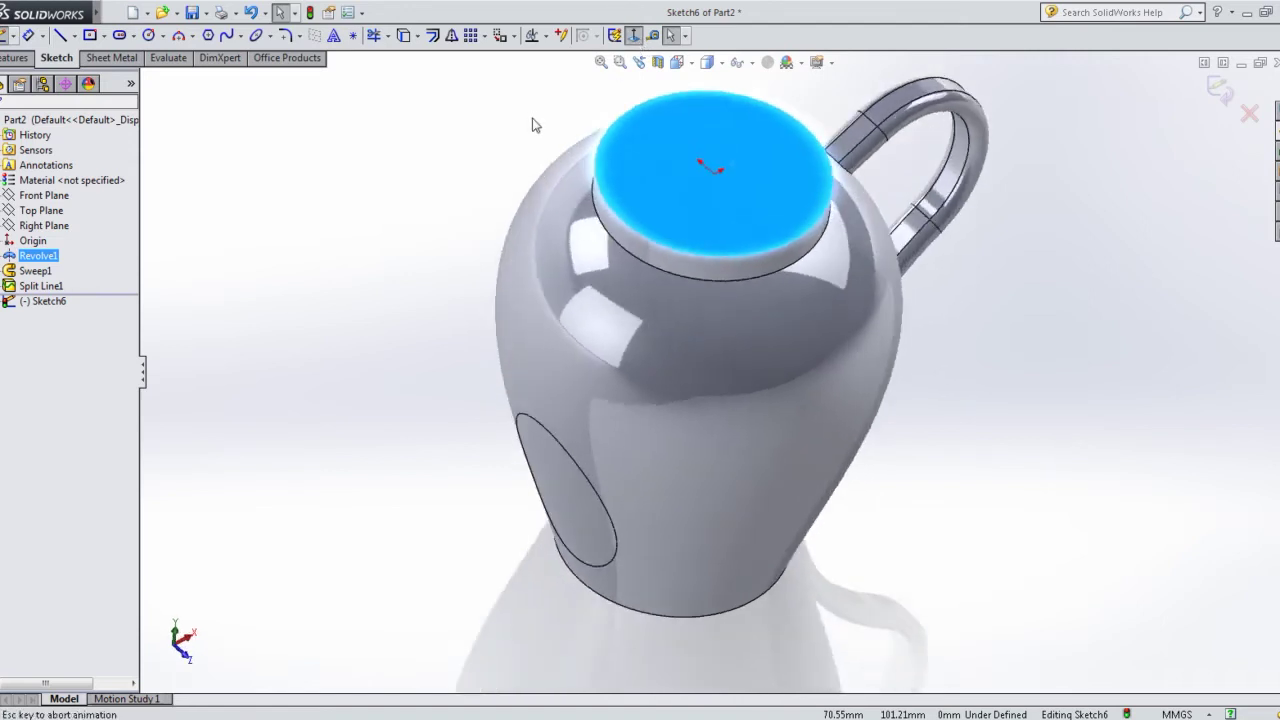
{"action": "left_click", "coordinate": [60, 35]}
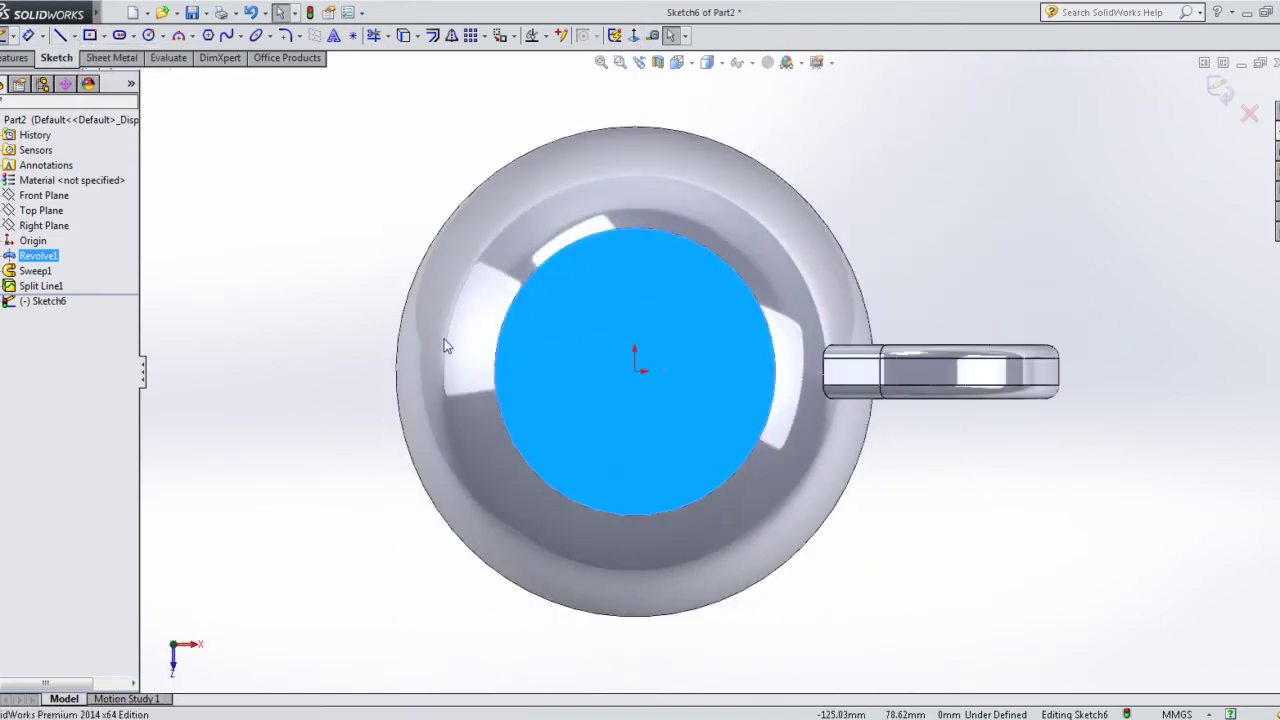
{"action": "left_click", "coordinate": [635, 371]}
{"action": "scroll", "coordinate": [345, 412], "scroll_direction": "up", "scroll_amount": 2}
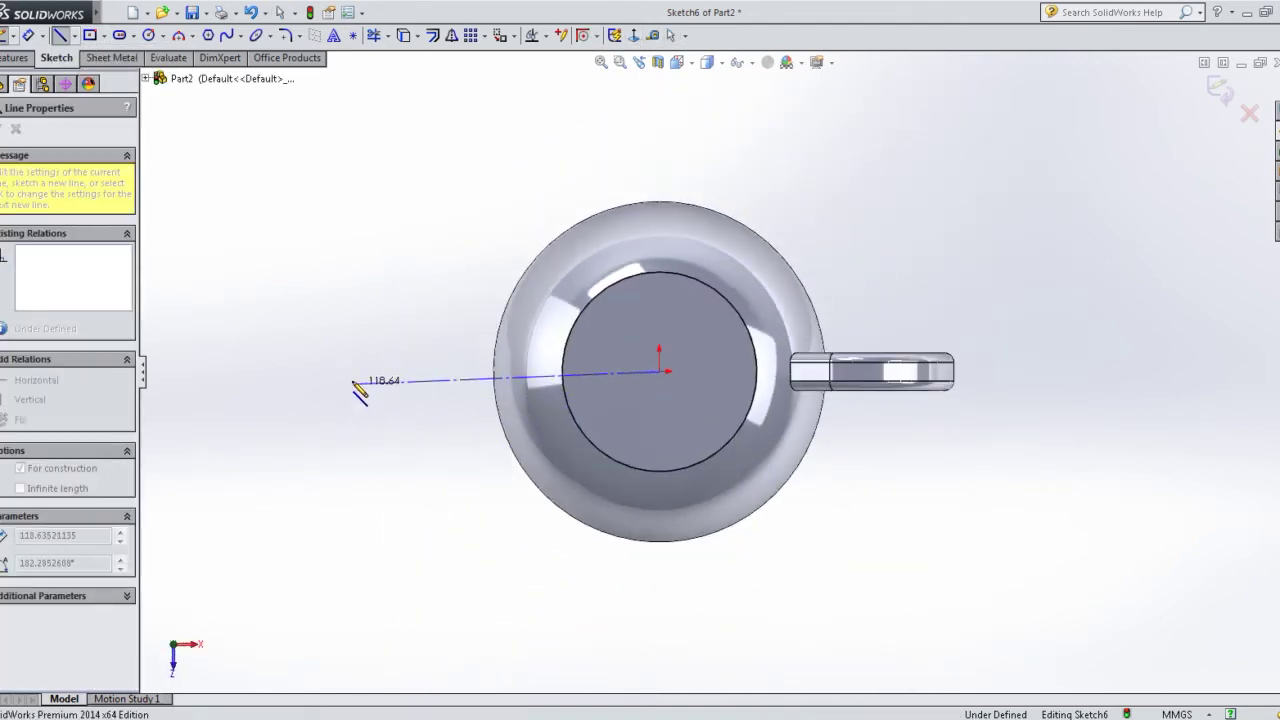
{"action": "left_click", "coordinate": [349, 371]}
{"action": "right_click", "coordinate": [350, 371]}
{"action": "left_click", "coordinate": [400, 254]}
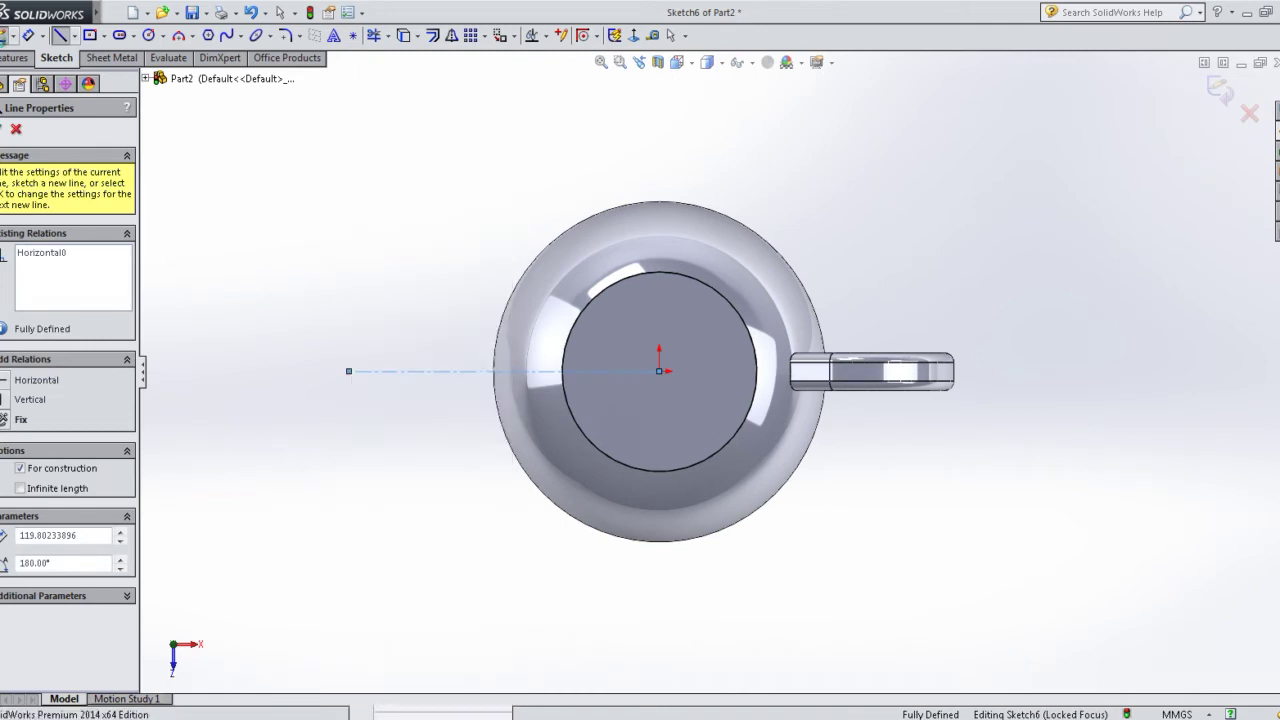
{"action": "left_click", "coordinate": [485, 371]}
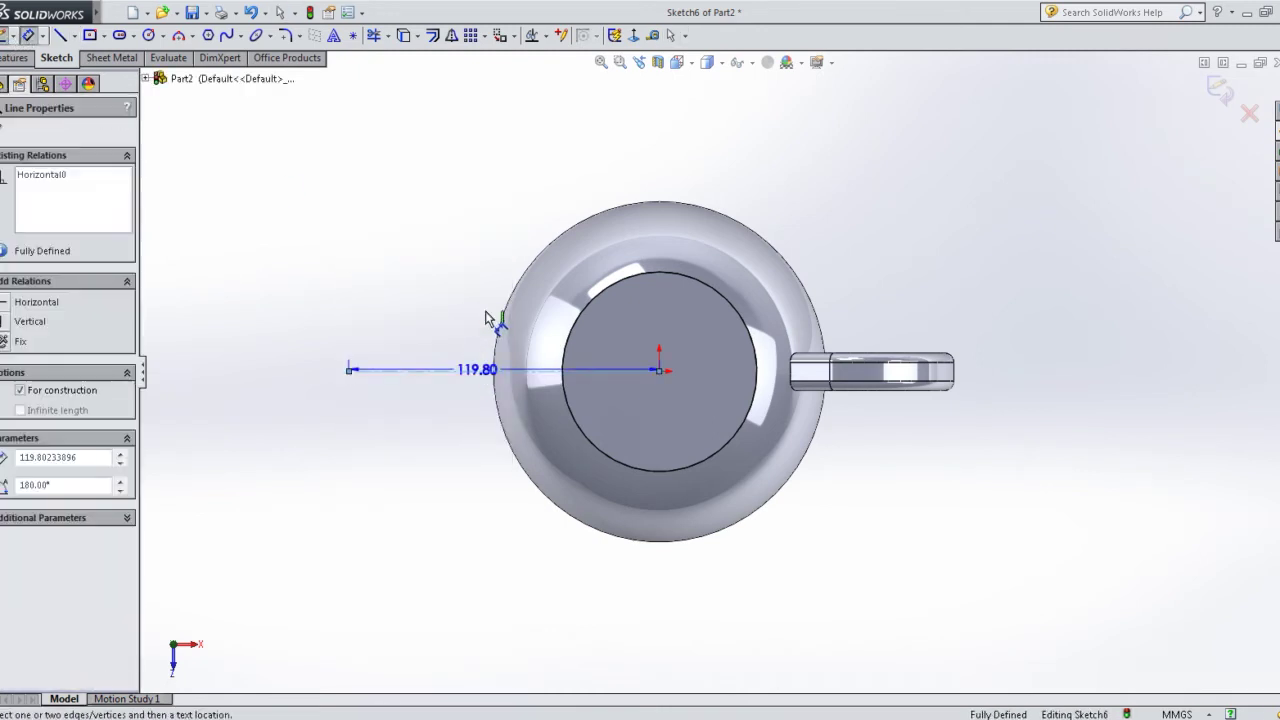
{"action": "left_click", "coordinate": [488, 312]}
{"action": "type", "text": "120"}
{"action": "key", "text": "Return"}
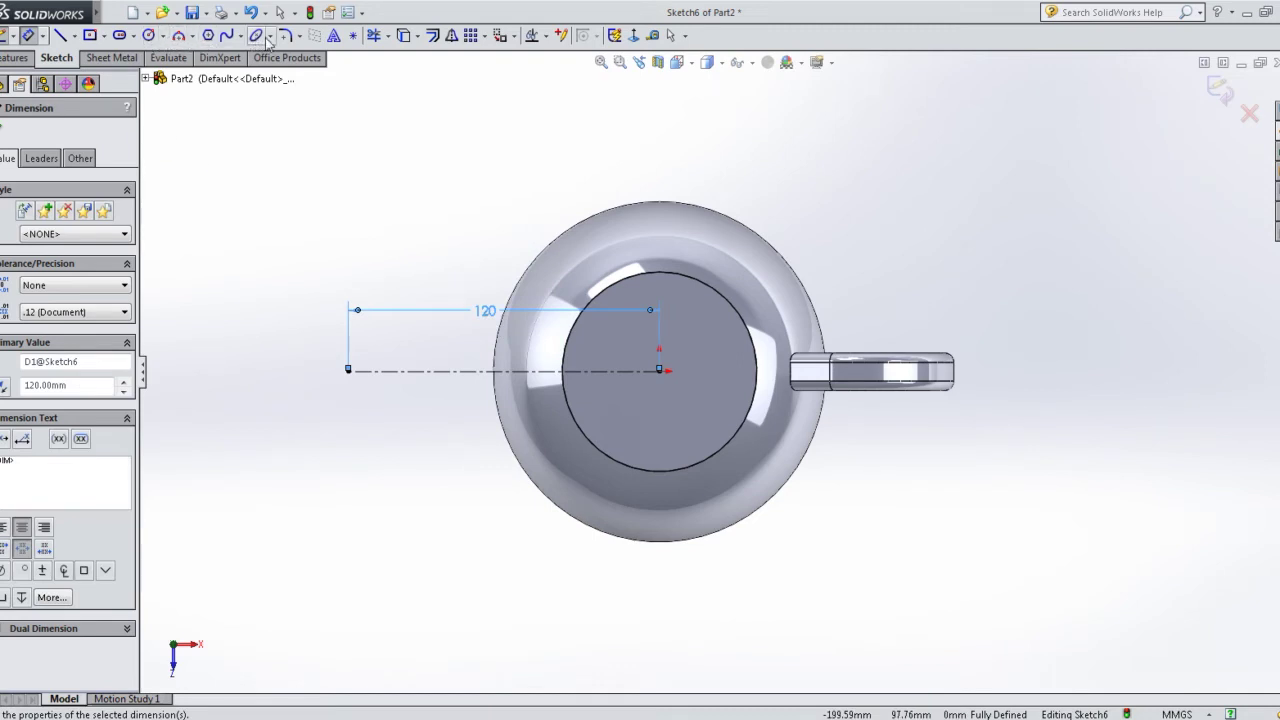
- Draw an ellipse at the line's end and dimension its height to 15 mm
{"action": "left_click", "coordinate": [348, 370]}
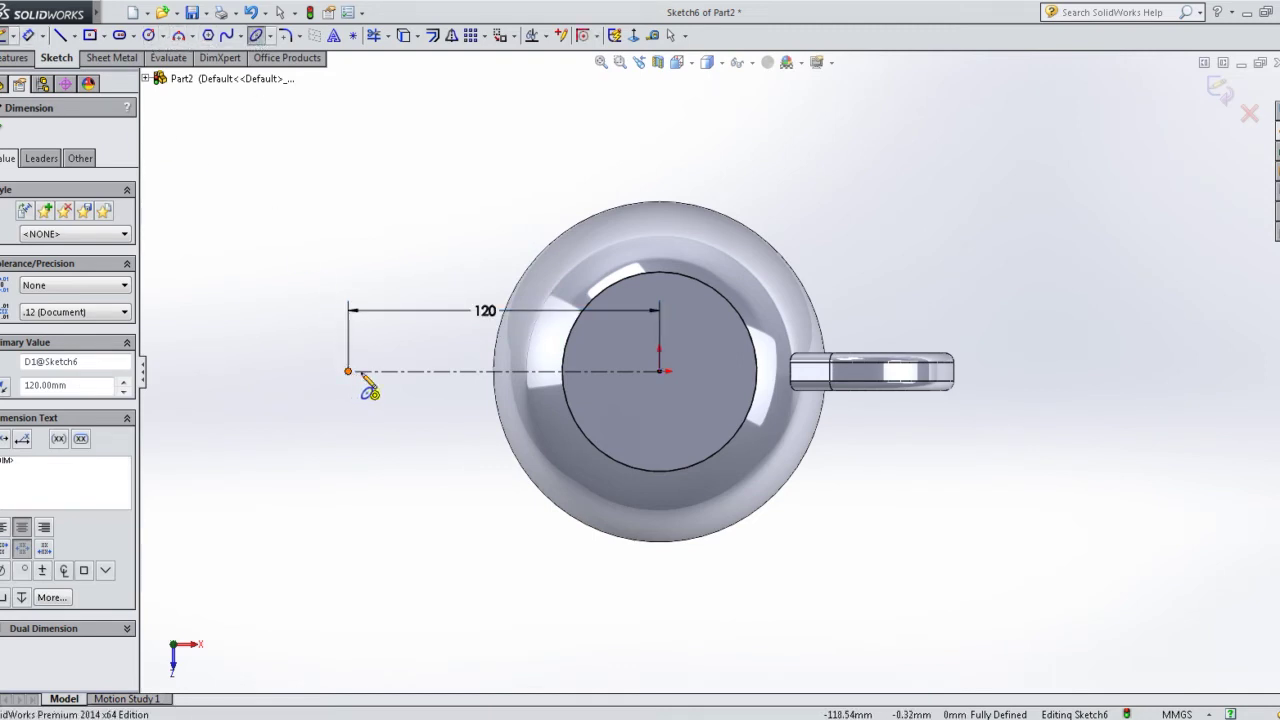
{"action": "left_click", "coordinate": [380, 399]}
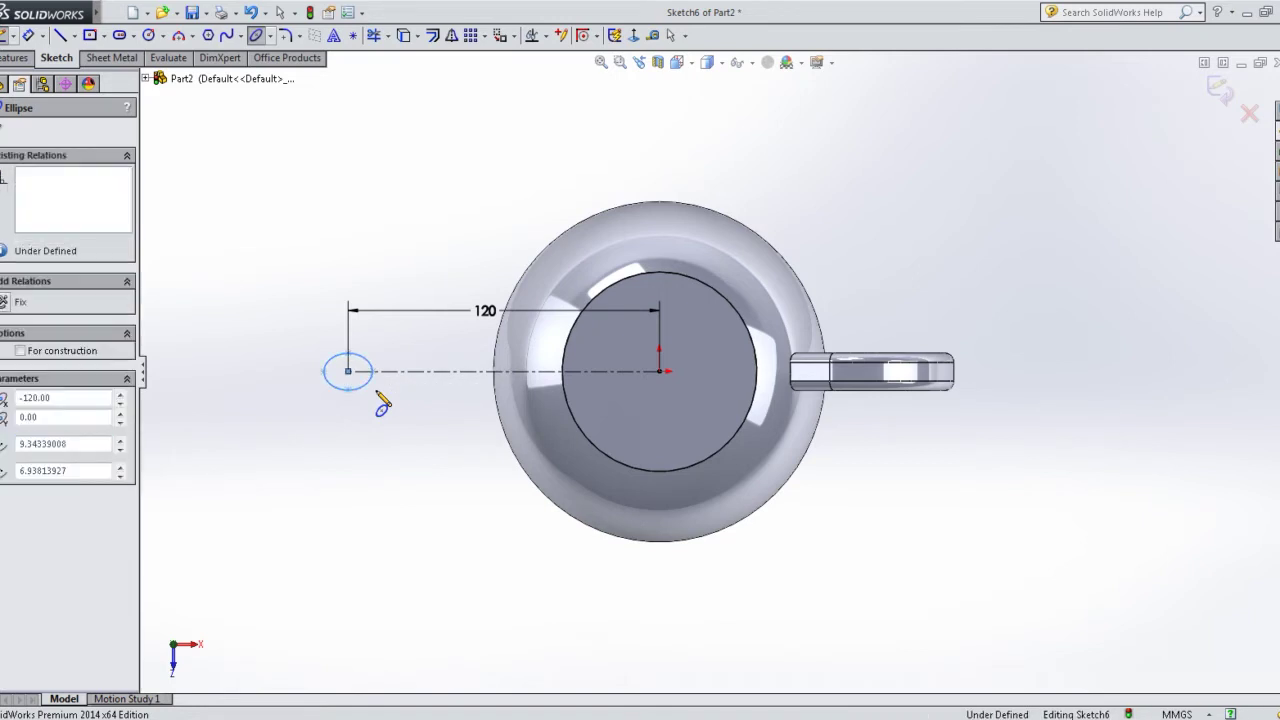
{"action": "right_click", "coordinate": [380, 280]}
{"action": "left_click", "coordinate": [417, 288]}
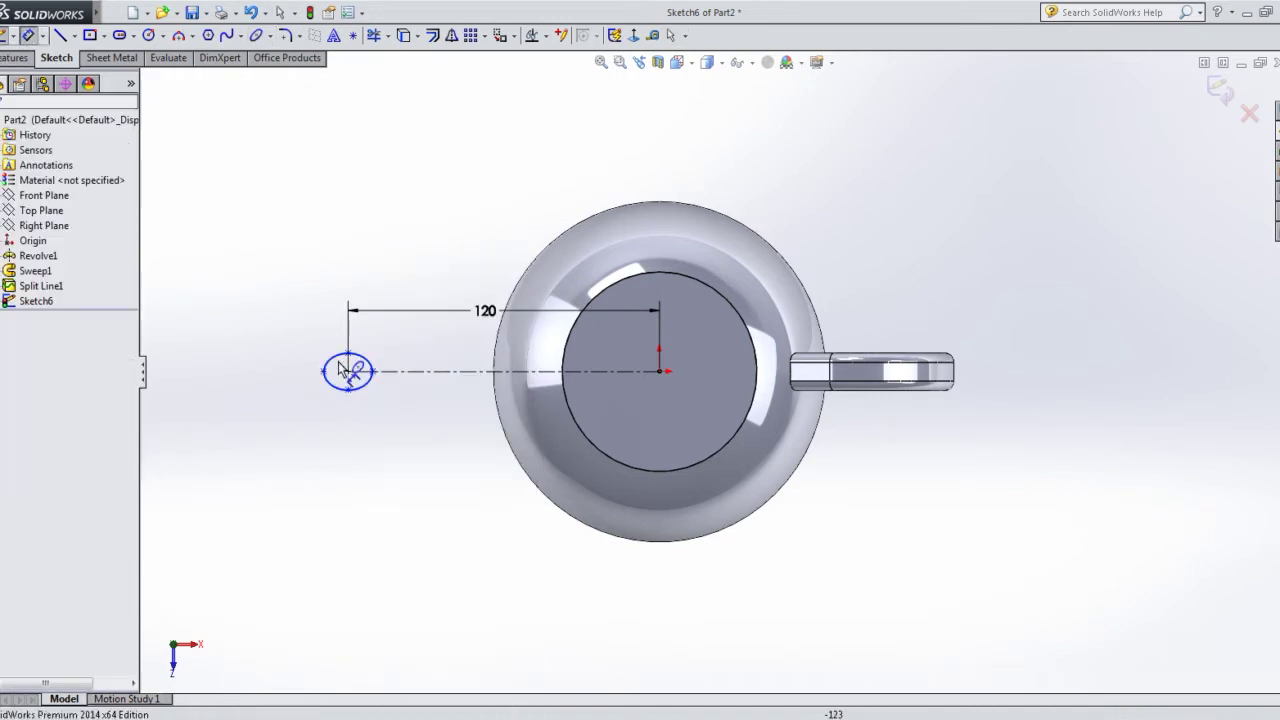
{"action": "scroll", "coordinate": [350, 375], "scroll_direction": "down", "scroll_amount": 3}
{"action": "left_click", "coordinate": [454, 374]}
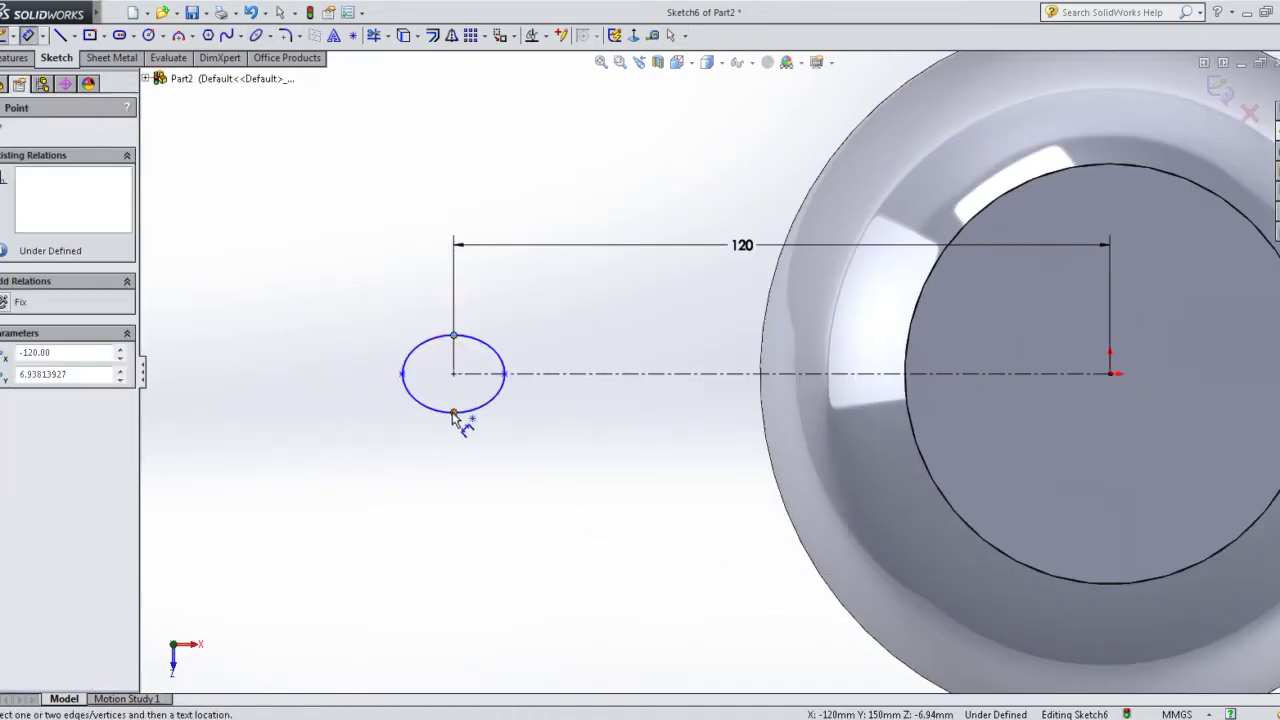
{"action": "left_click", "coordinate": [454, 414]}
{"action": "left_click", "coordinate": [305, 372]}
{"action": "type", "text": "15"}
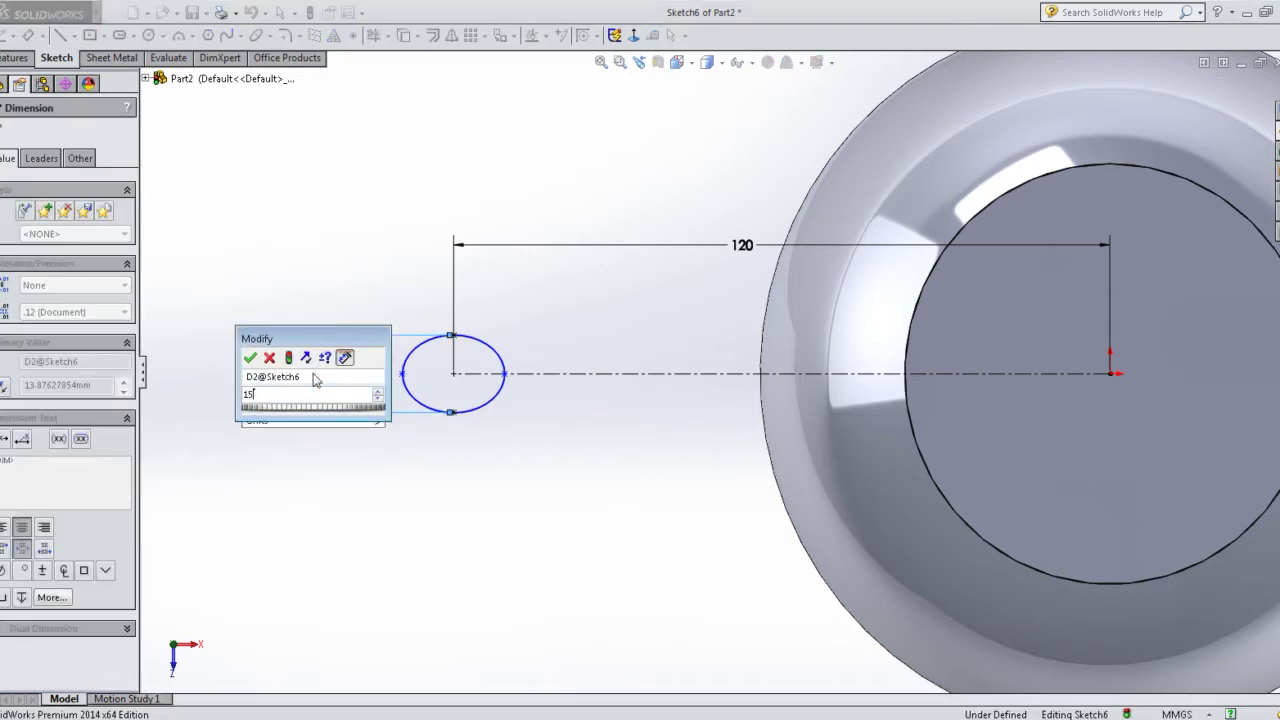
{"action": "key", "text": "Return"}
- Set the ellipse width to 27.5 mm and exit the lid sketch
{"action": "left_click", "coordinate": [508, 373]}
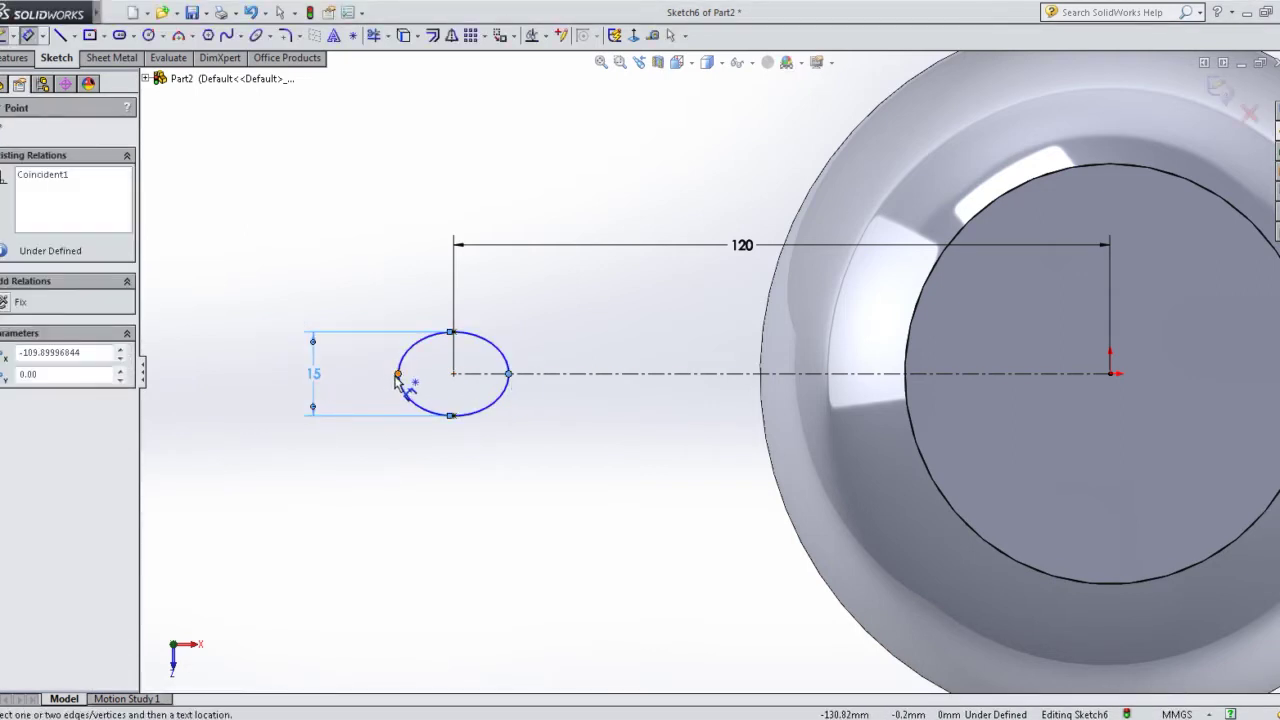
{"action": "left_click", "coordinate": [397, 374]}
{"action": "left_click", "coordinate": [435, 292]}
{"action": "type", "text": "30"}
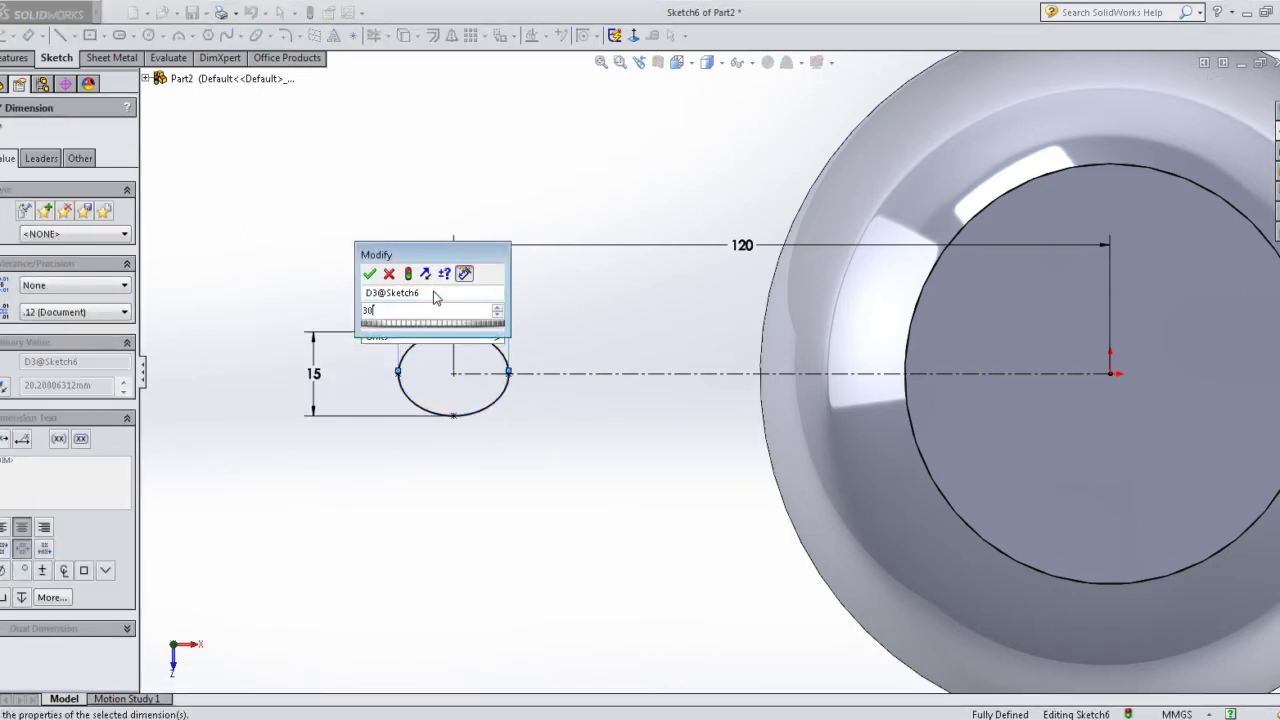
{"action": "key", "text": "Return"}
{"action": "double_click", "coordinate": [425, 291]}
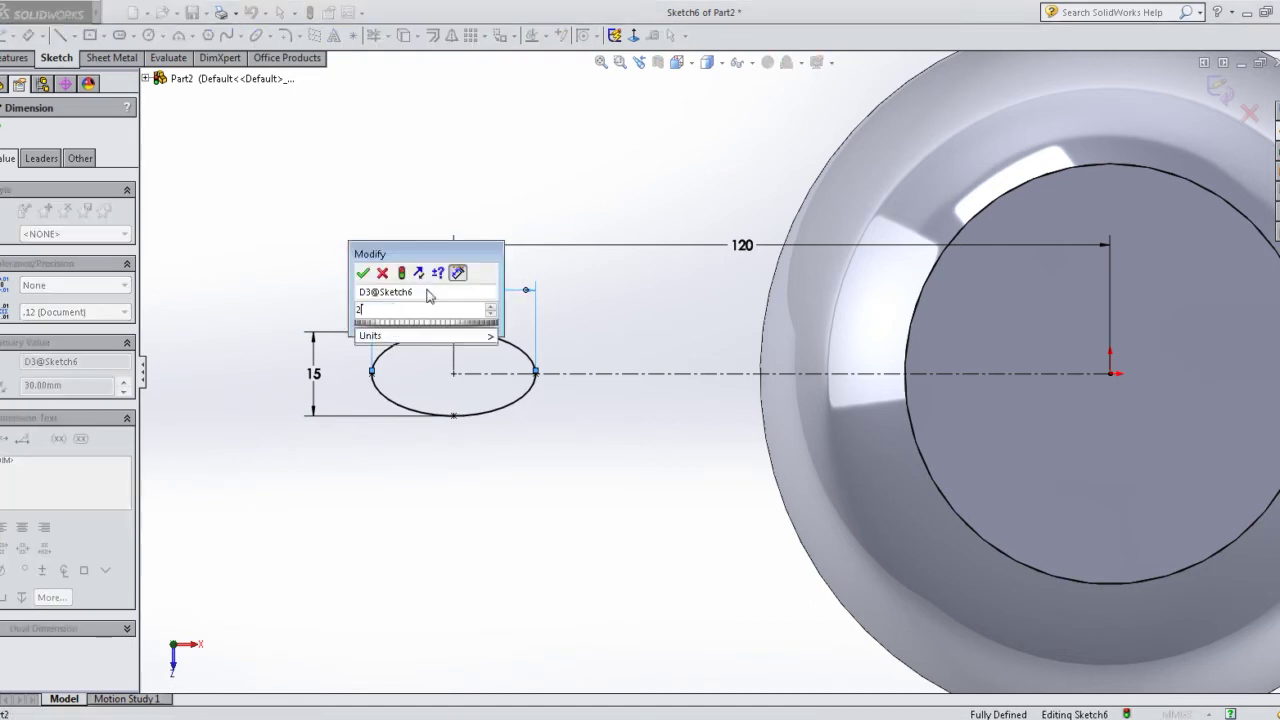
{"action": "type", "text": "27.5"}
{"action": "key", "text": "Return"}
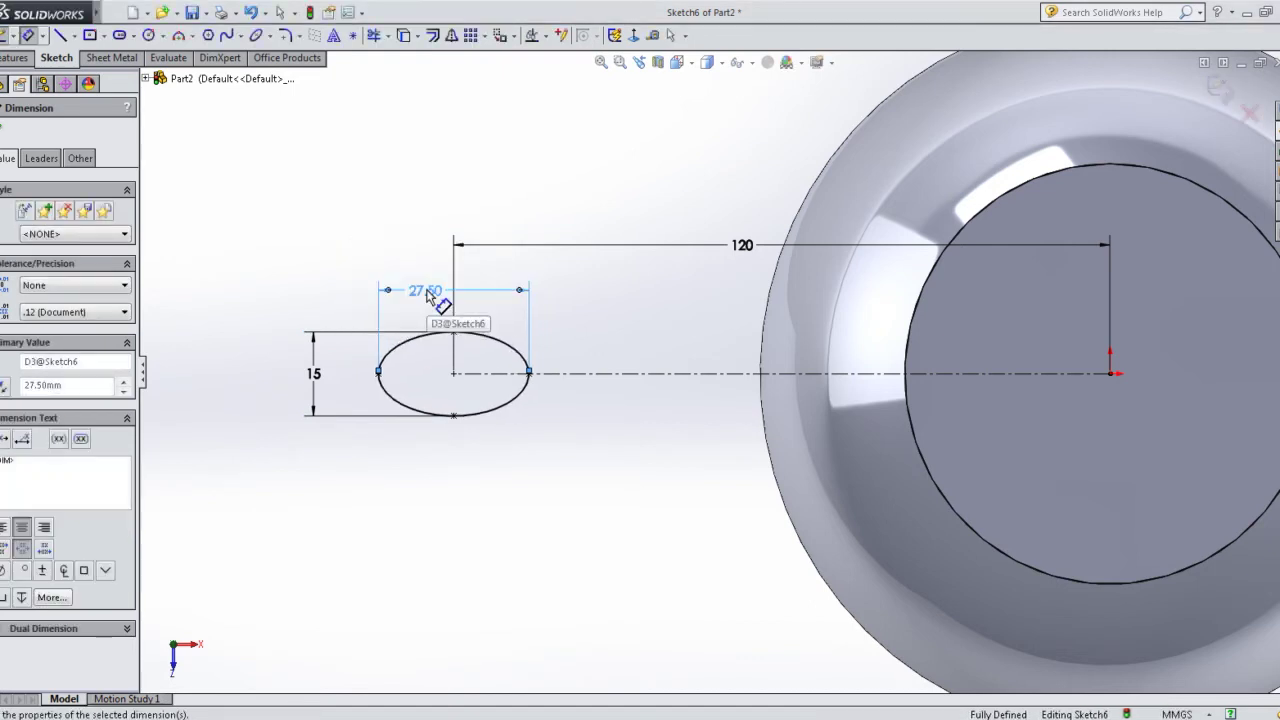
{"action": "left_click", "coordinate": [1220, 92]}
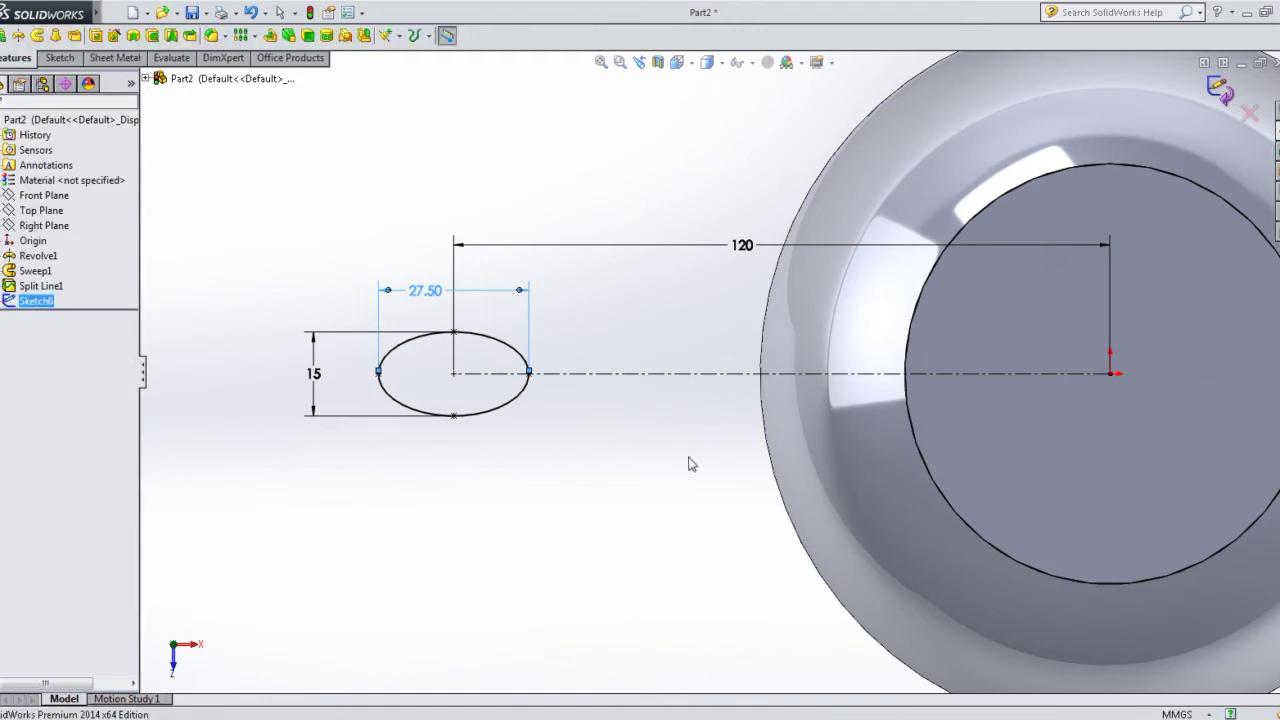
- Sketch two spline guide lines on the Front Plane beside the jug
{"action": "mouse_move", "coordinate": [645, 299]}
{"action": "middle_mouse_down"}
{"action": "mouse_move", "coordinate": [674, 400]}
{"action": "mouse_move", "coordinate": [671, 337]}
{"action": "mouse_move", "coordinate": [543, 349]}
{"action": "mouse_move", "coordinate": [542, 292]}
{"action": "mouse_move", "coordinate": [597, 251]}
{"action": "mouse_move", "coordinate": [515, 295]}
{"action": "middle_mouse_up"}
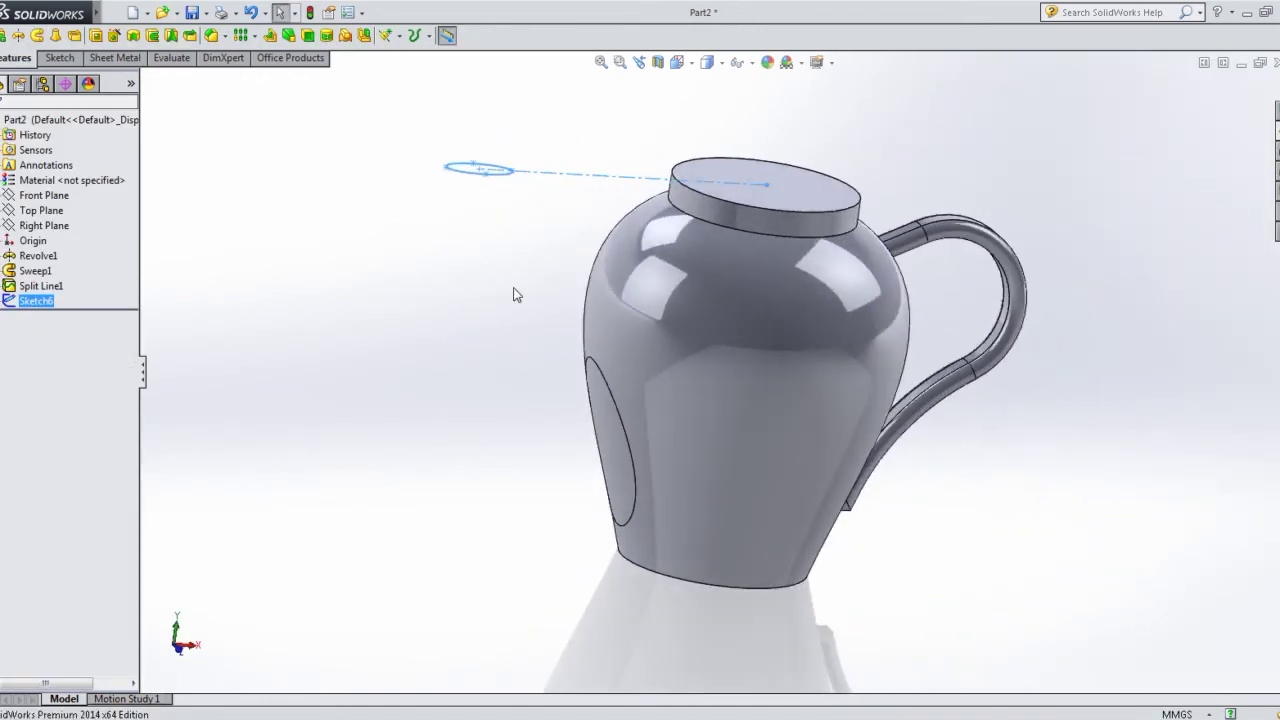
{"action": "left_click", "coordinate": [44, 196]}
{"action": "left_click", "coordinate": [55, 175]}
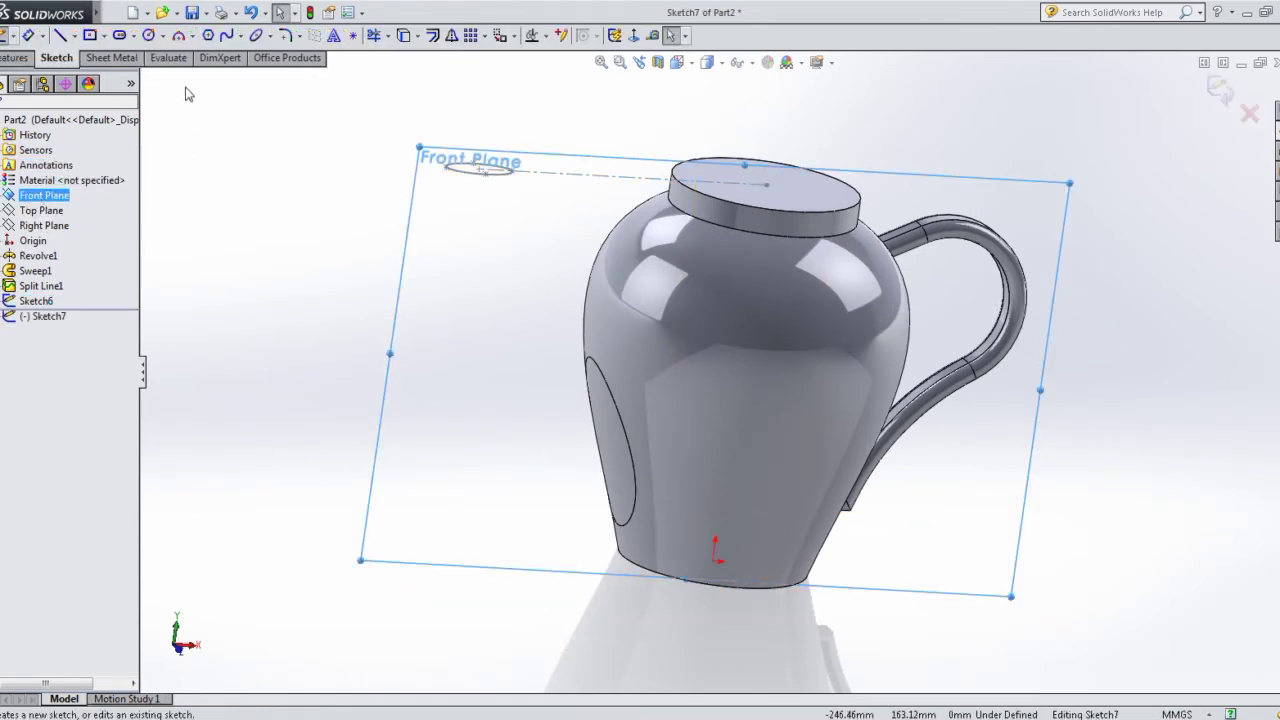
{"action": "left_click", "coordinate": [523, 197]}
{"action": "right_click", "coordinate": [556, 318]}
{"action": "left_click", "coordinate": [597, 330]}
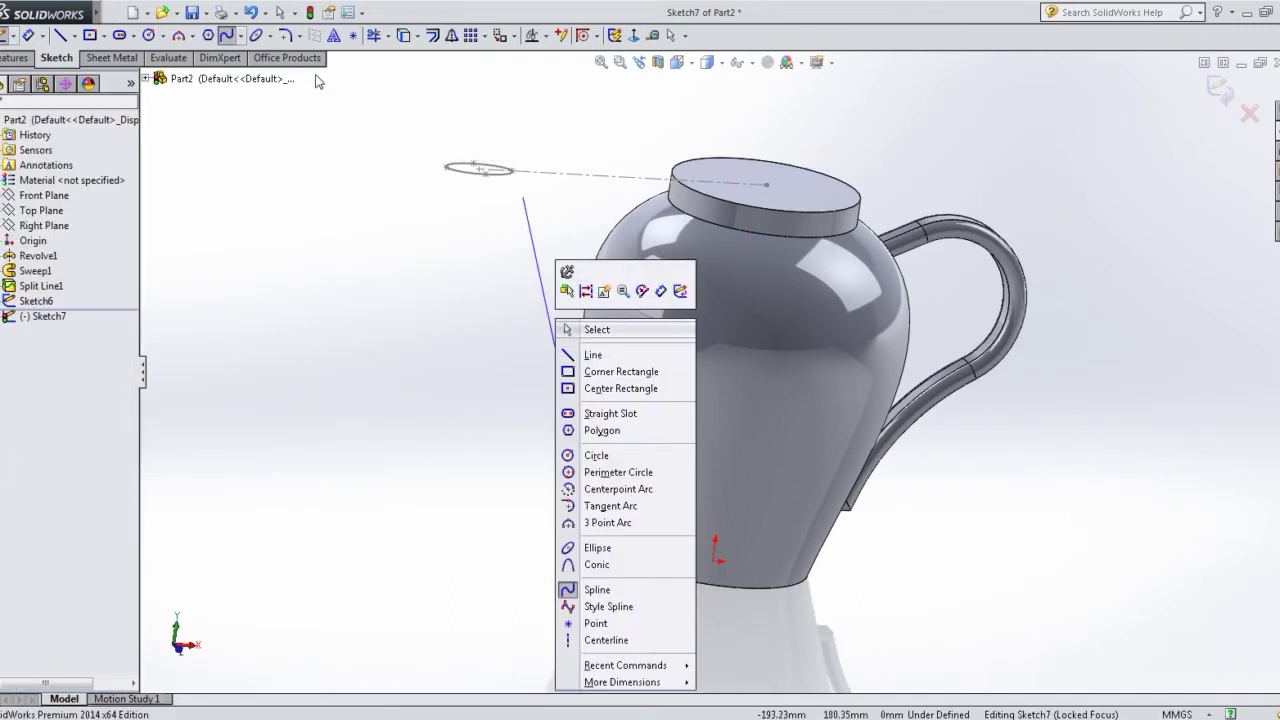
{"action": "left_click", "coordinate": [453, 225]}
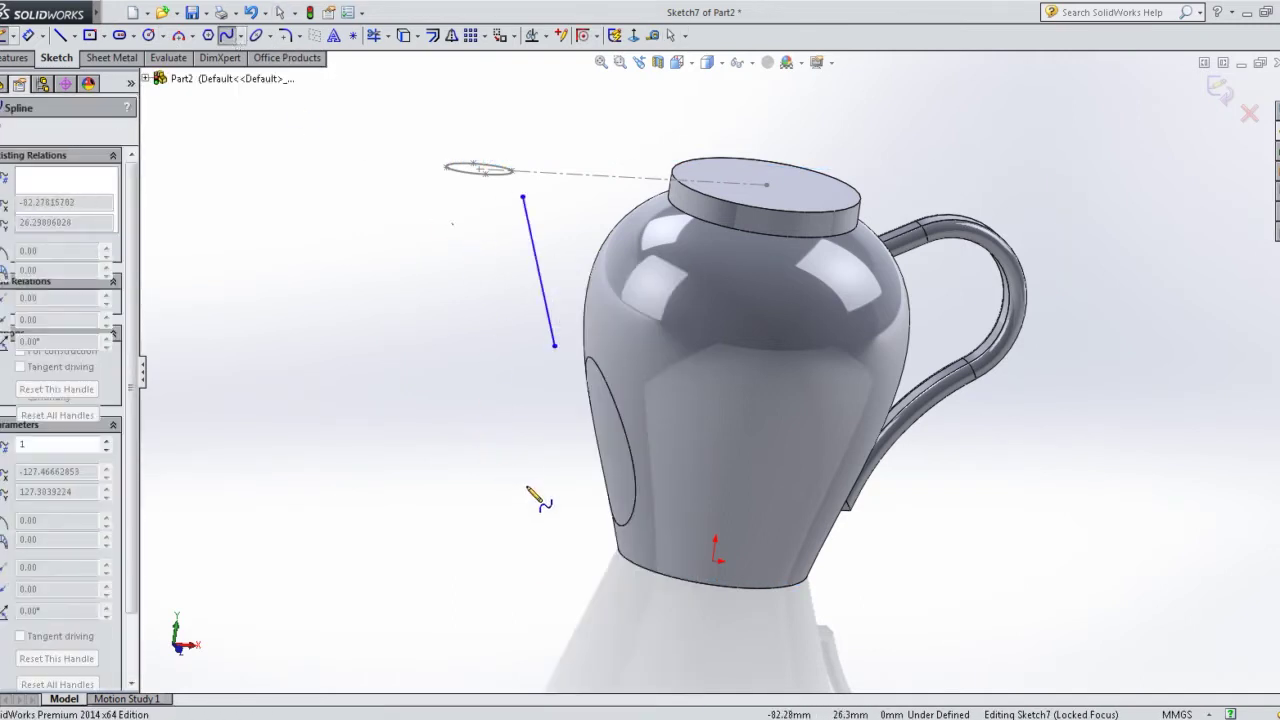
{"action": "left_click", "coordinate": [588, 313]}
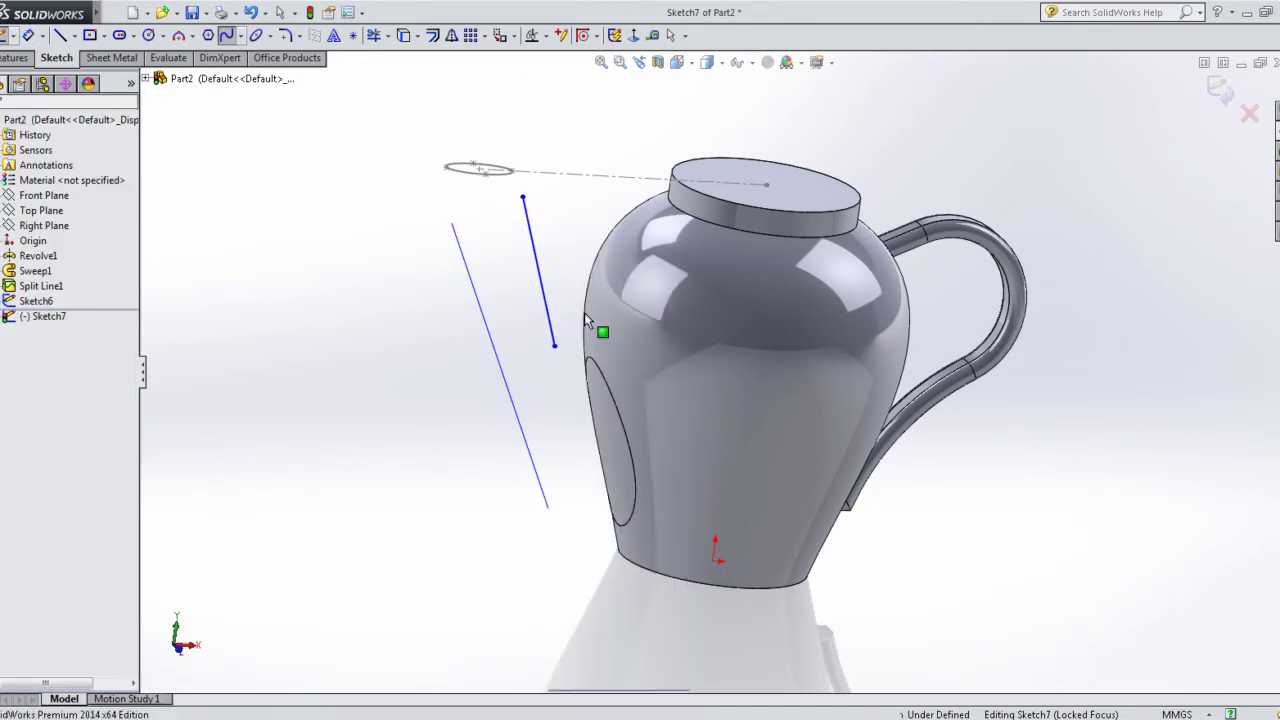
- Attach the top ends of both splines to the tip ellipse
{"action": "left_click", "coordinate": [521, 194]}
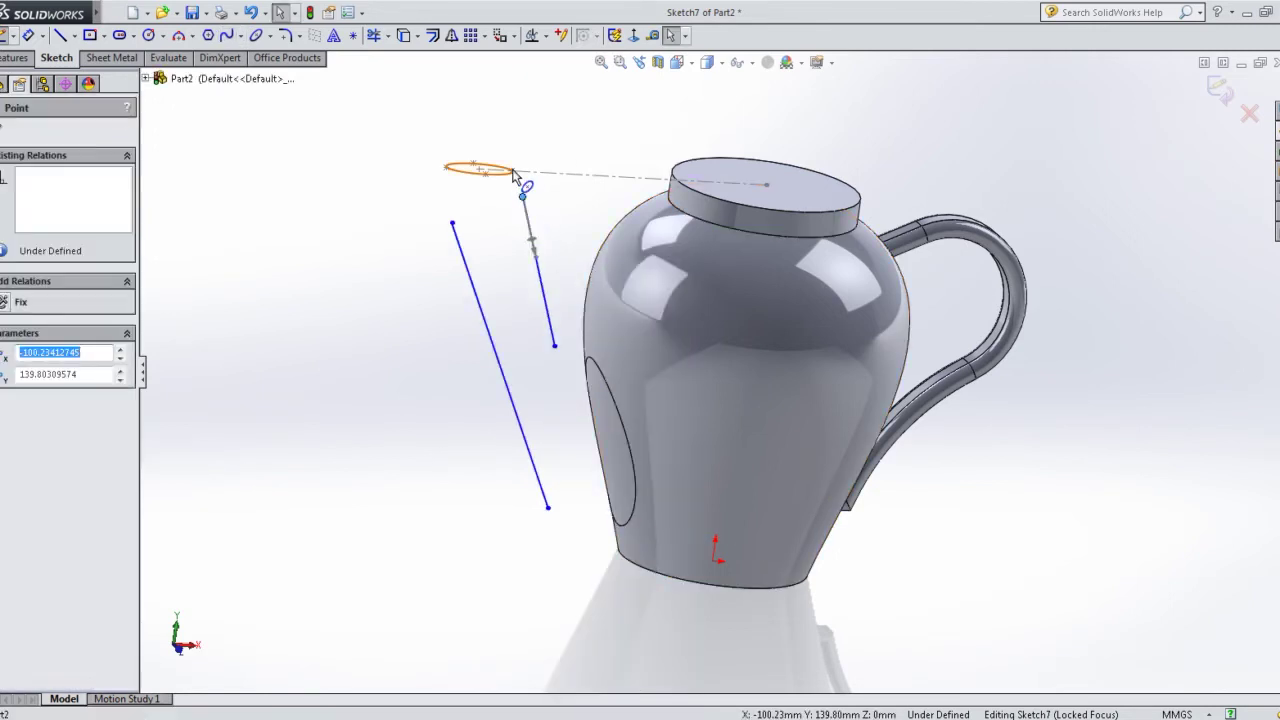
{"action": "left_click", "coordinate": [512, 172], "text": "ctrl"}
{"action": "left_click", "coordinate": [590, 112]}
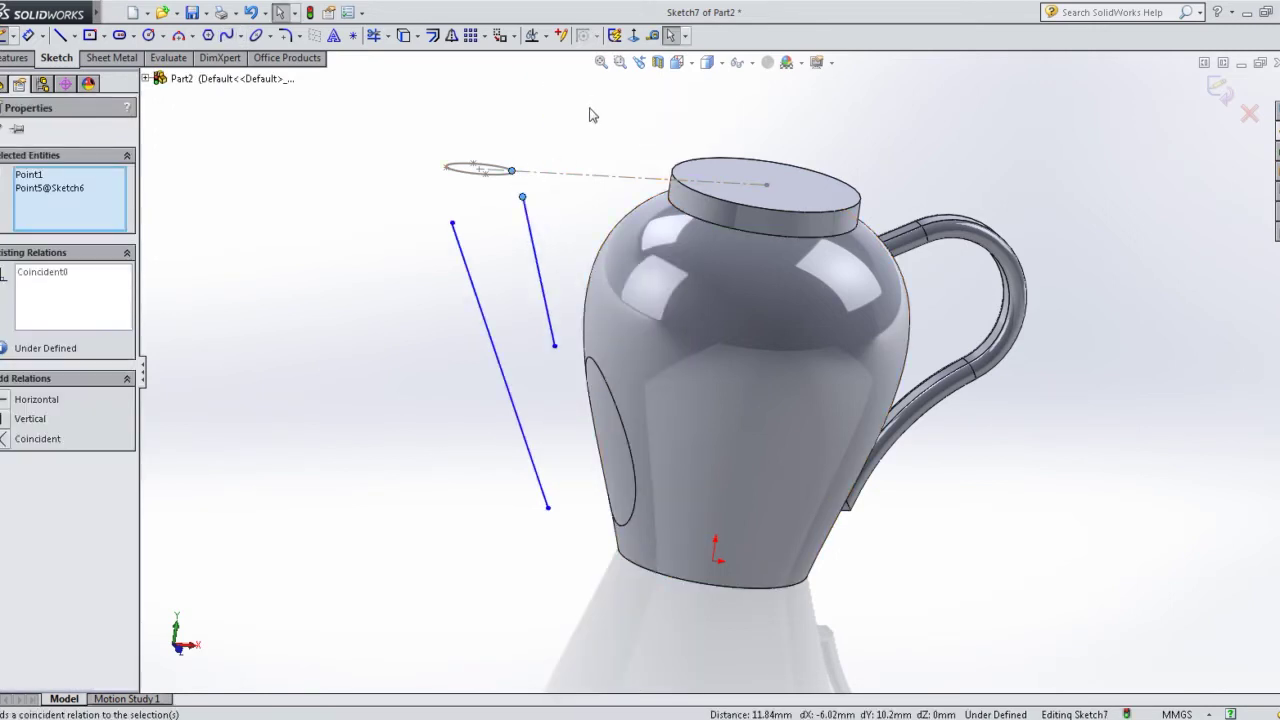
{"action": "left_click", "coordinate": [510, 250]}
{"action": "left_click", "coordinate": [452, 222]}
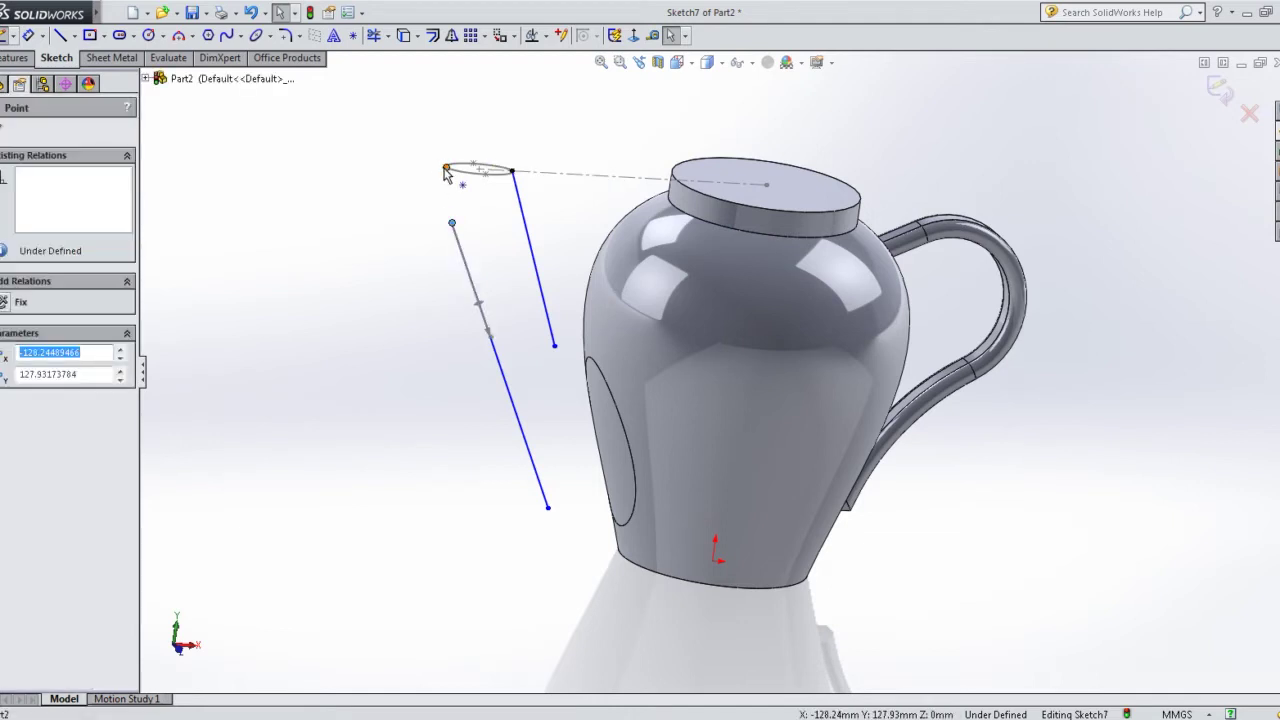
{"action": "left_click", "coordinate": [446, 170], "text": "ctrl"}
{"action": "left_click", "coordinate": [520, 104]}
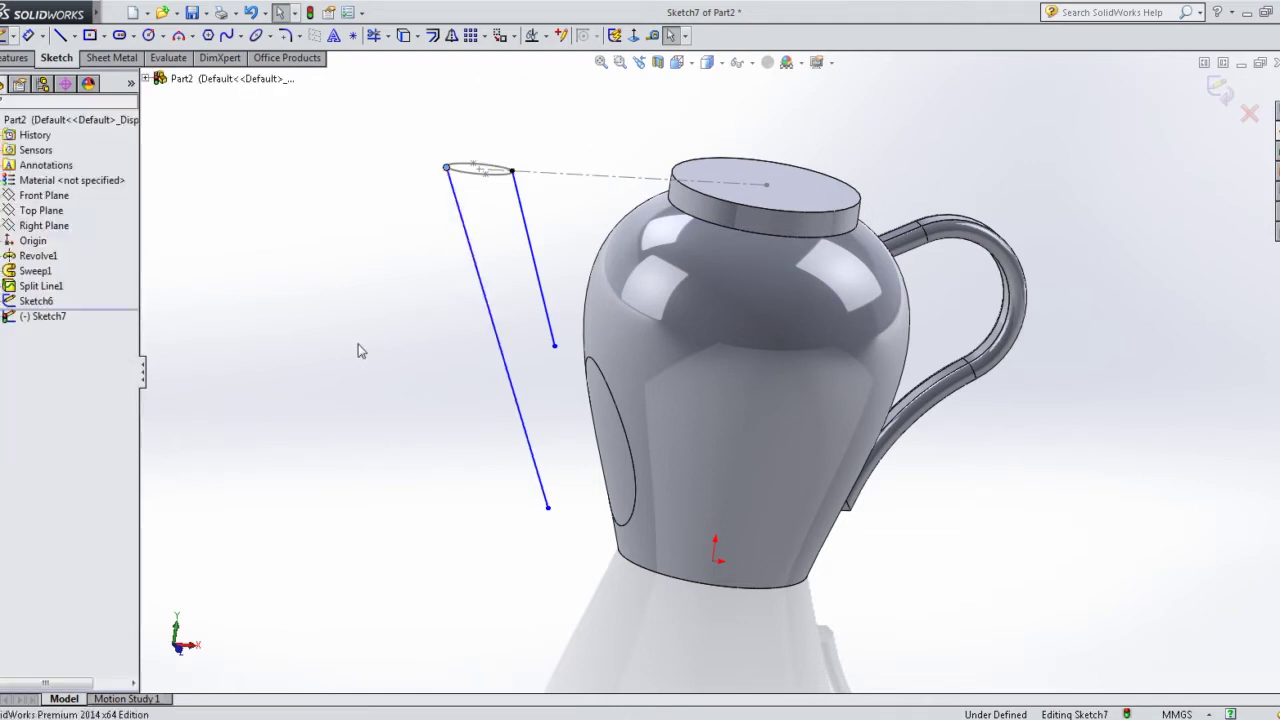
- Pierce both splines' lower ends onto the split-line outline and view from the front
{"action": "left_click", "coordinate": [555, 347]}
{"action": "left_click", "coordinate": [597, 365]}
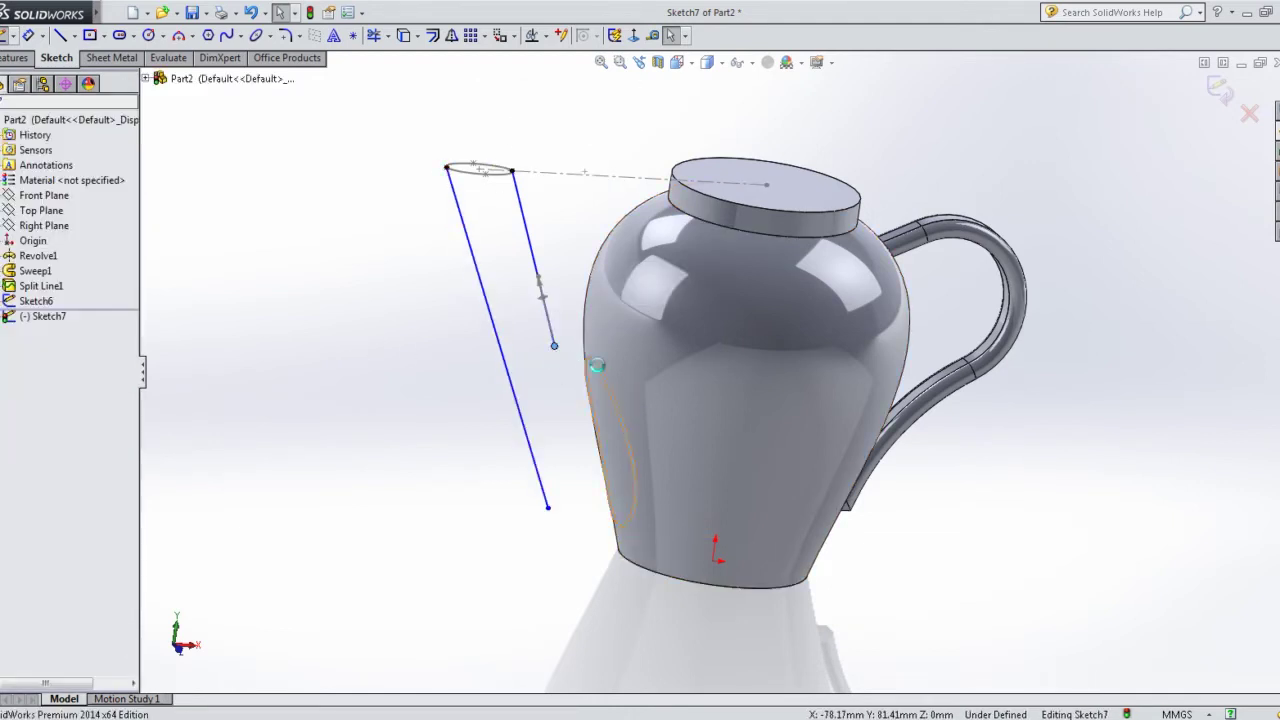
{"action": "left_click", "coordinate": [646, 300]}
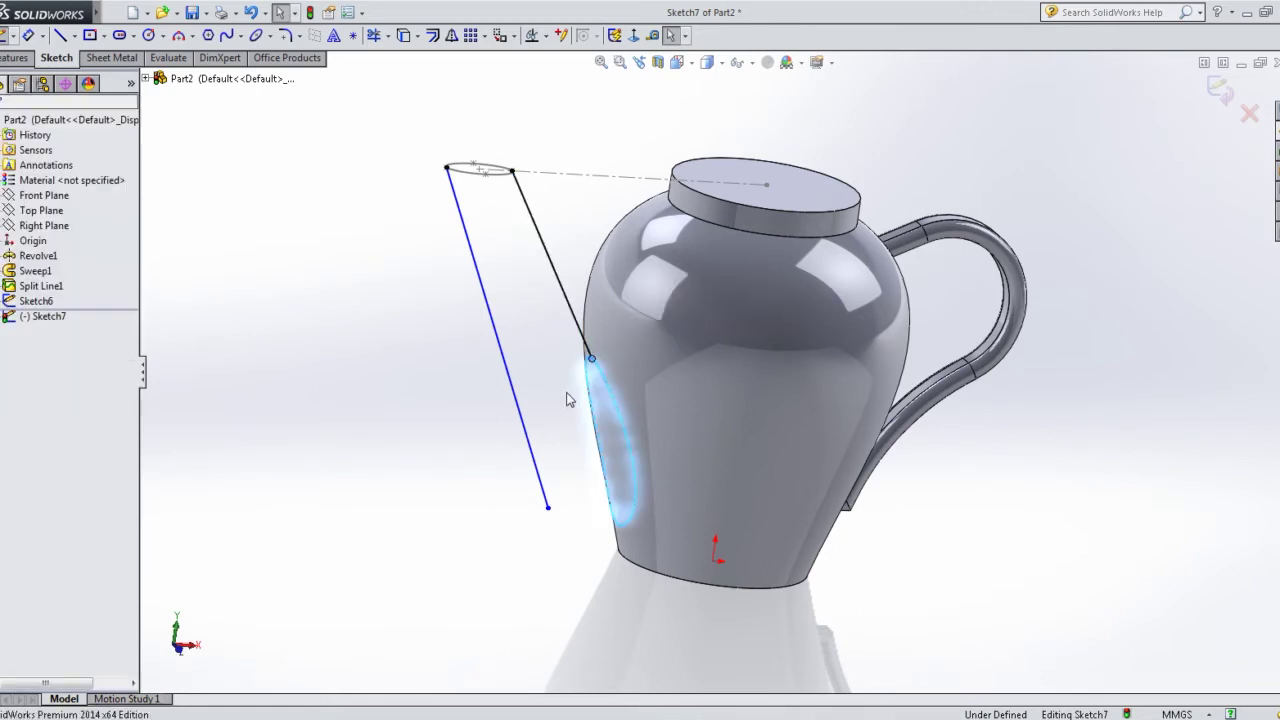
{"action": "left_click", "coordinate": [548, 507]}
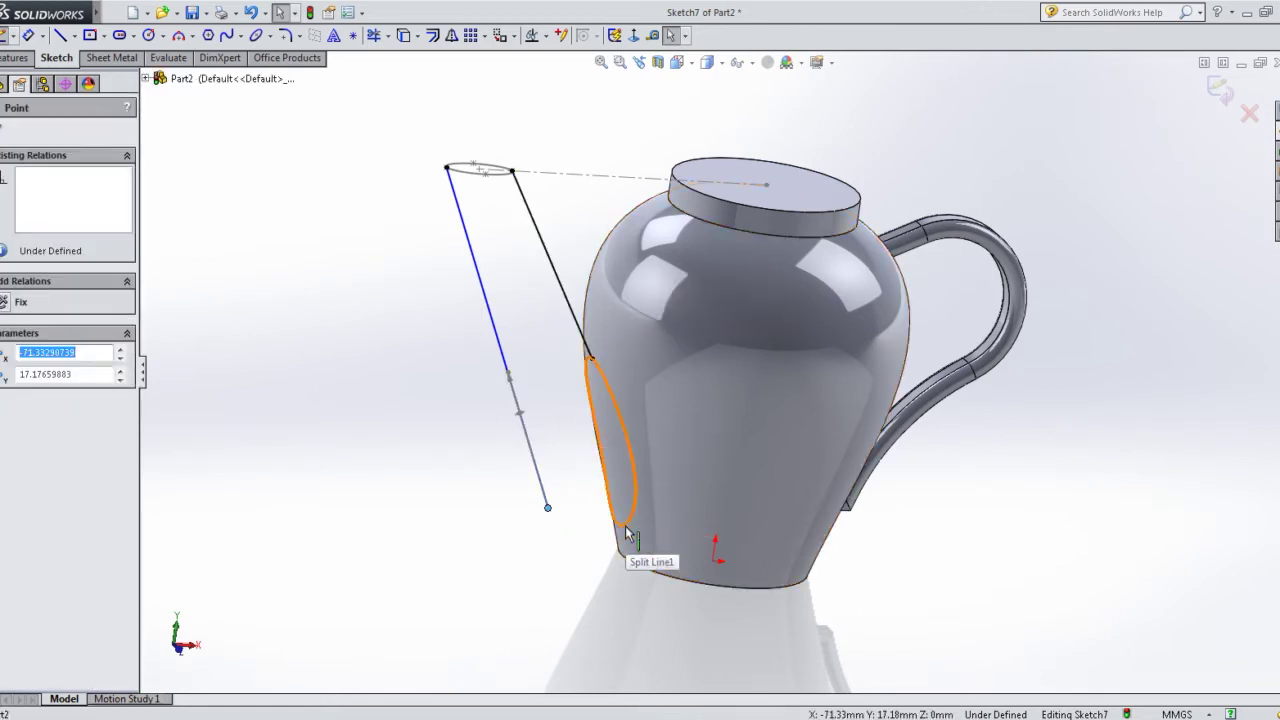
{"action": "left_click", "coordinate": [628, 535], "text": "ctrl"}
{"action": "left_click", "coordinate": [674, 469]}
{"action": "left_click", "coordinate": [538, 506]}
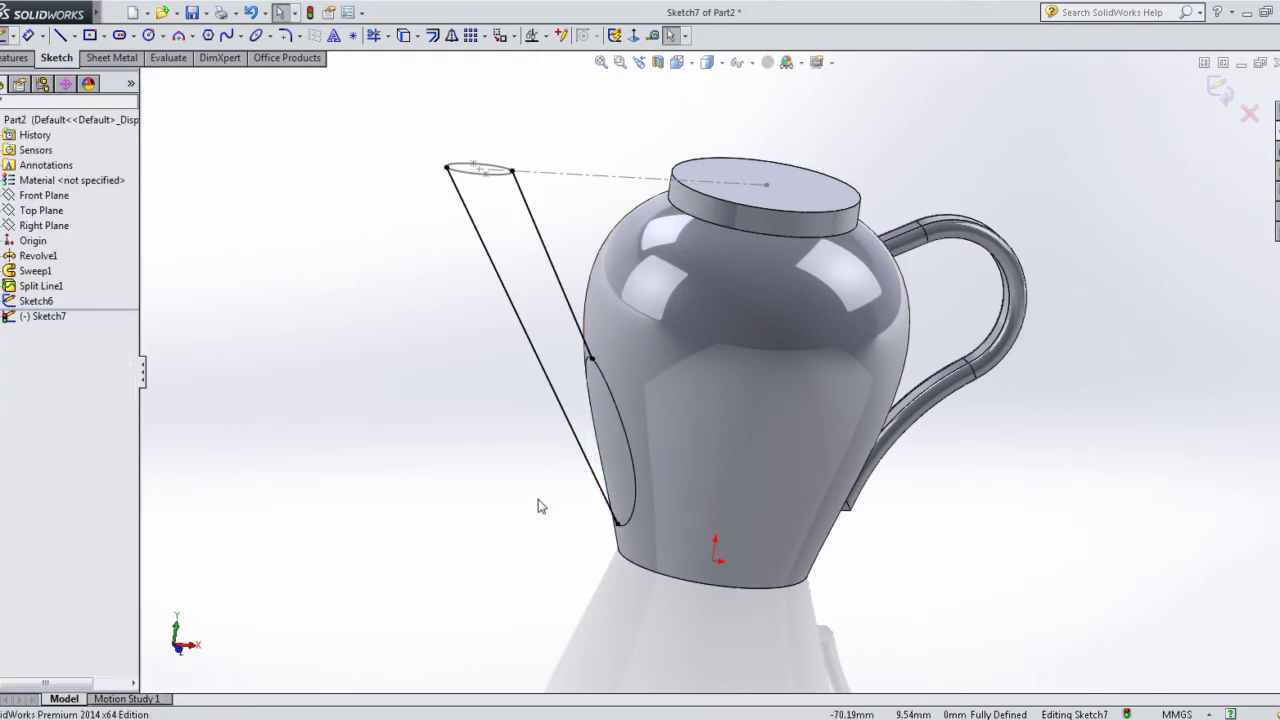
{"action": "key", "text": "space"}
{"action": "key", "text": "ctrl+1"}
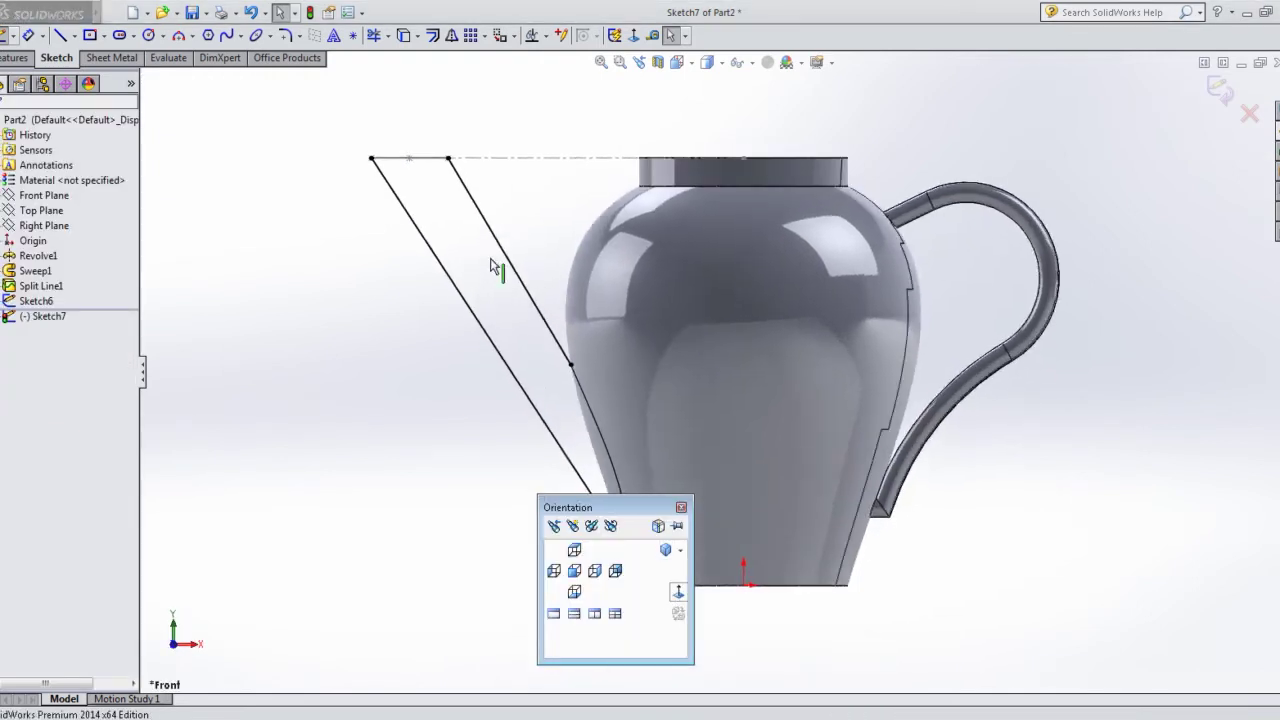
- Bend the left guide spline into an S-curve using its top and bottom tangent handles
{"action": "left_click", "coordinate": [490, 237]}
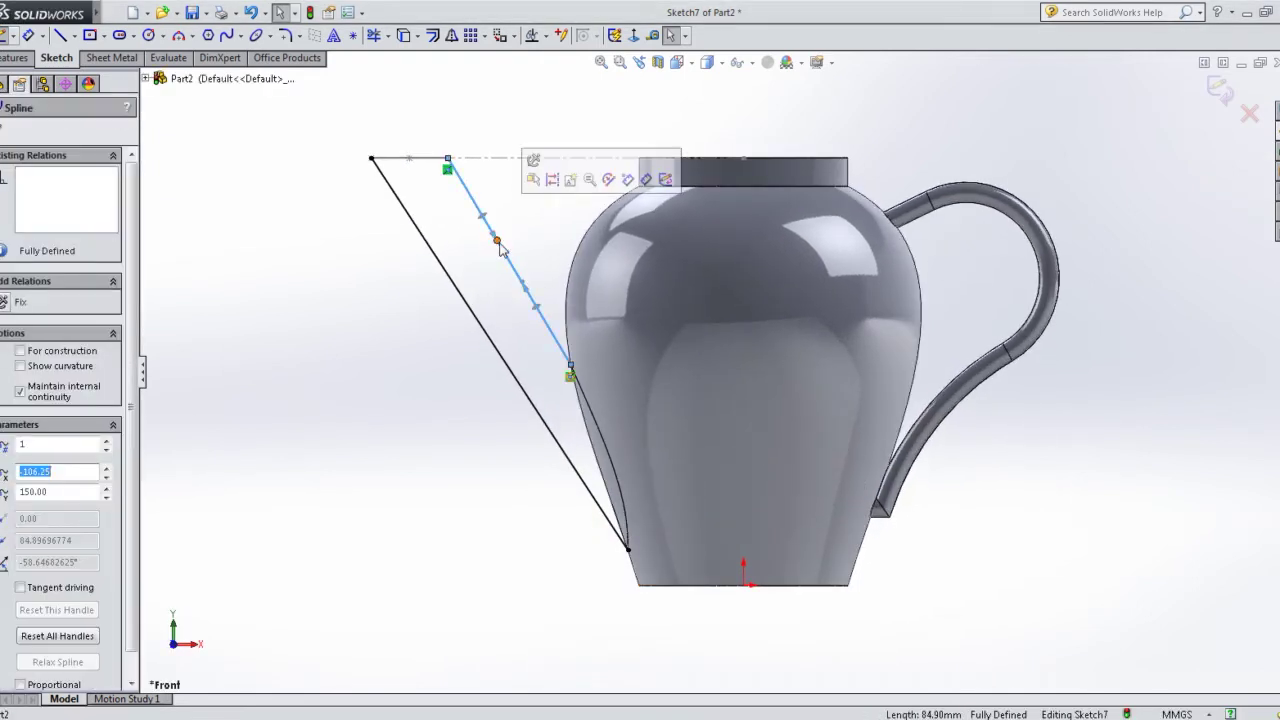
{"action": "left_click_drag", "start_coordinate": [499, 243], "coordinate": [480, 225]}
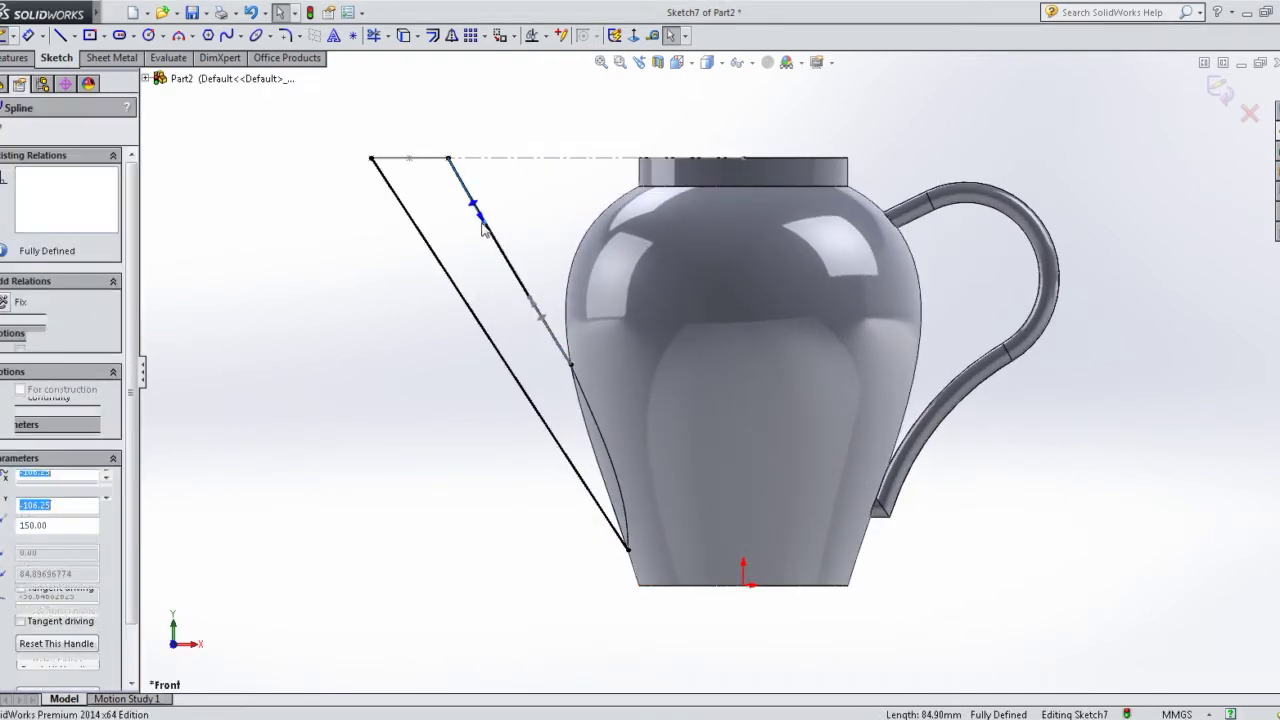
{"action": "left_click", "coordinate": [530, 405]}
{"action": "mouse_move", "coordinate": [595, 498]}
{"action": "left_mouse_down"}
{"action": "mouse_move", "coordinate": [443, 529]}
{"action": "mouse_move", "coordinate": [450, 545]}
{"action": "left_mouse_up"}
{"action": "mouse_move", "coordinate": [388, 366]}
{"action": "left_mouse_down"}
{"action": "mouse_move", "coordinate": [428, 257]}
{"action": "mouse_move", "coordinate": [443, 263]}
{"action": "mouse_move", "coordinate": [436, 232]}
{"action": "left_mouse_up"}
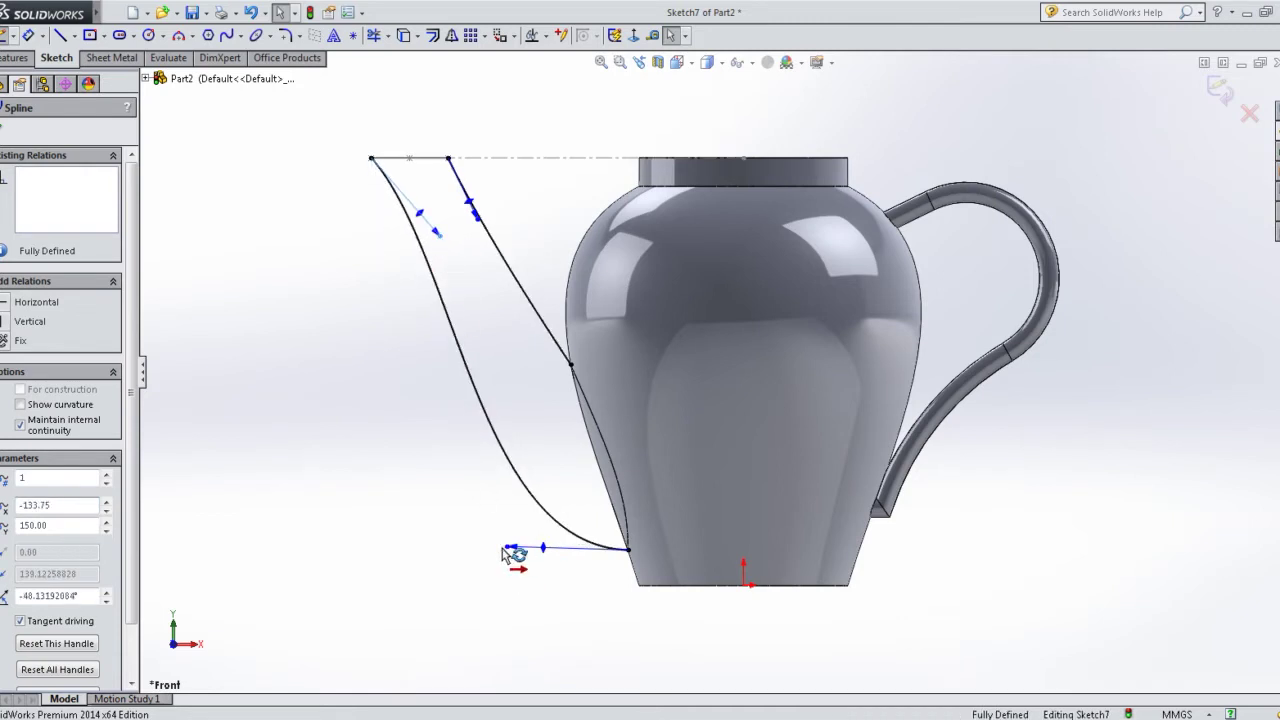
{"action": "left_click_drag", "start_coordinate": [507, 549], "coordinate": [450, 549]}
{"action": "mouse_move", "coordinate": [445, 243]}
{"action": "left_mouse_down"}
{"action": "mouse_move", "coordinate": [506, 263]}
{"action": "mouse_move", "coordinate": [466, 225]}
{"action": "mouse_move", "coordinate": [514, 214]}
{"action": "mouse_move", "coordinate": [460, 205]}
{"action": "left_mouse_up"}
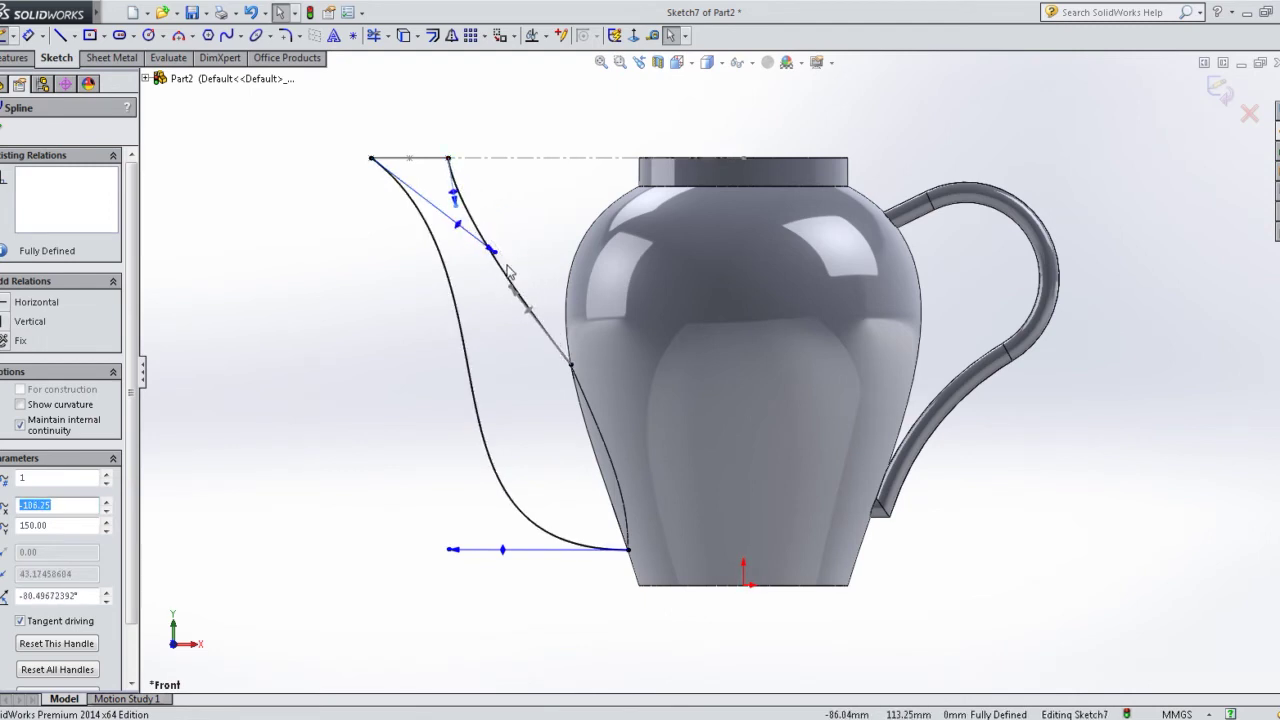
- Refine the right spline's upper and lower tangents into a smooth flowing curve
{"action": "mouse_move", "coordinate": [511, 291]}
{"action": "left_mouse_down"}
{"action": "mouse_move", "coordinate": [531, 283]}
{"action": "mouse_move", "coordinate": [531, 345]}
{"action": "left_mouse_up"}
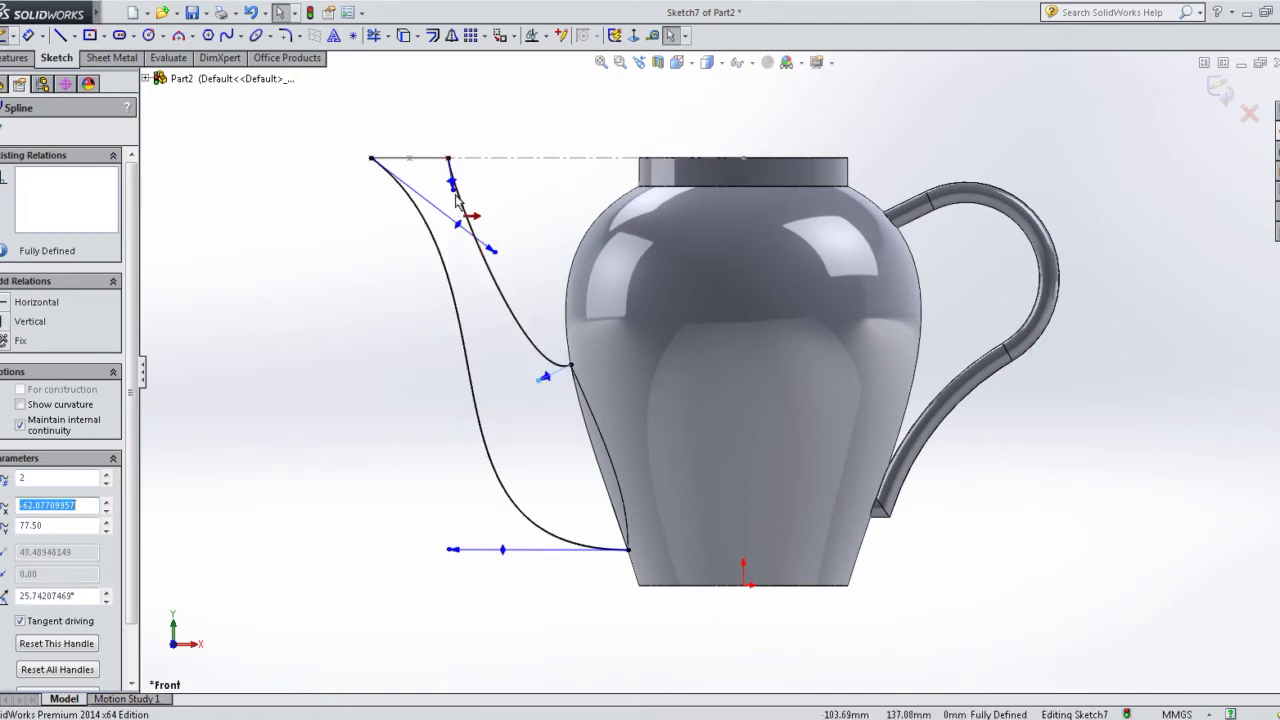
{"action": "left_click_drag", "start_coordinate": [452, 184], "coordinate": [472, 205]}
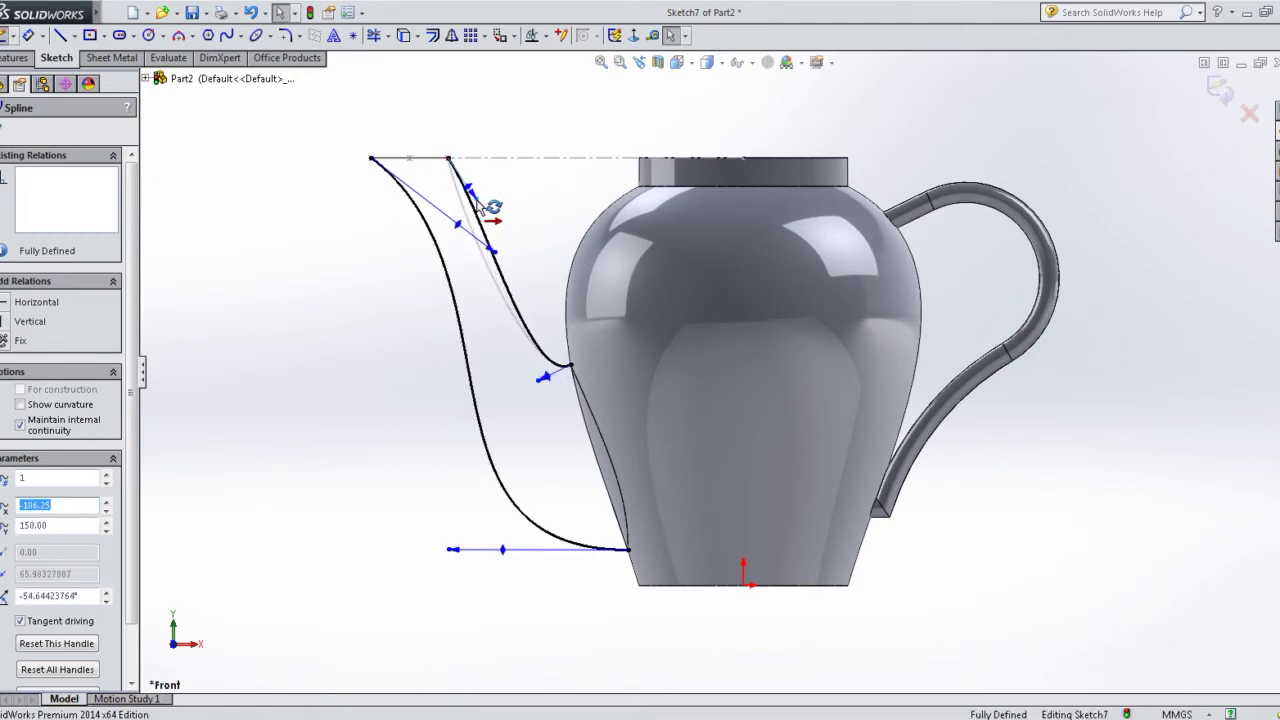
{"action": "left_click_drag", "start_coordinate": [483, 203], "coordinate": [486, 206]}
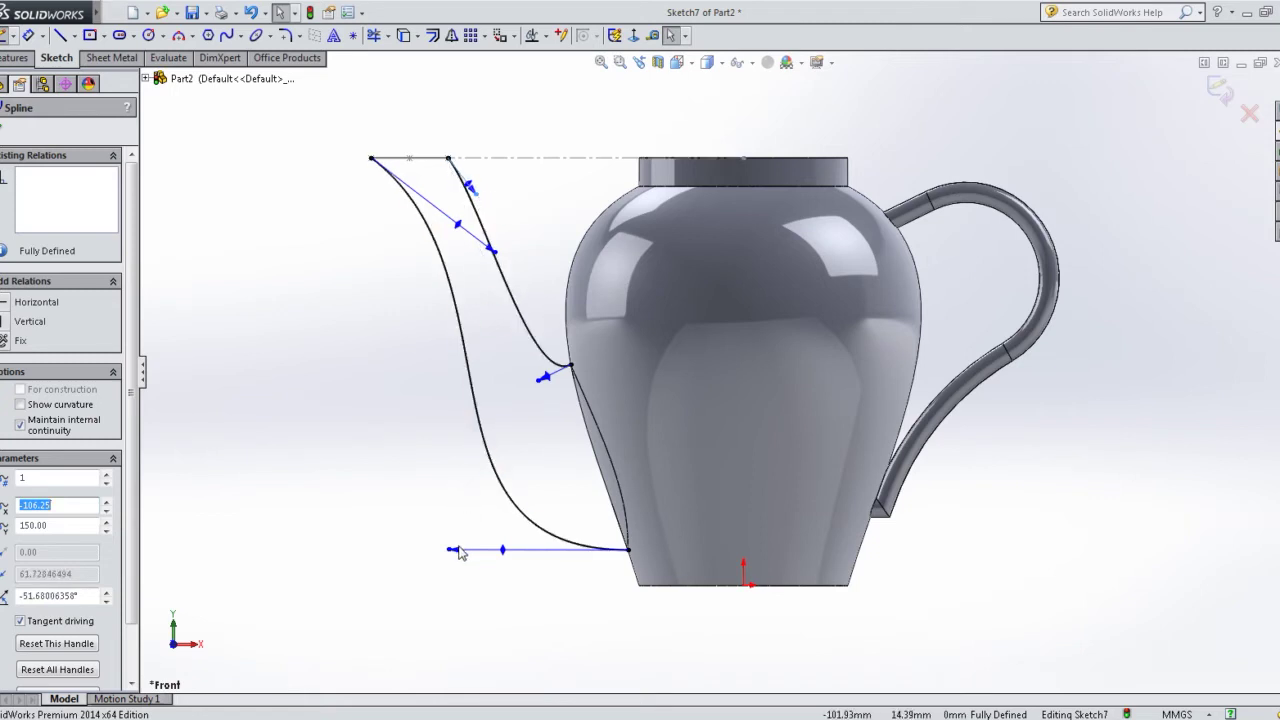
{"action": "mouse_move", "coordinate": [448, 553]}
{"action": "left_mouse_down"}
{"action": "mouse_move", "coordinate": [389, 560]}
{"action": "mouse_move", "coordinate": [400, 563]}
{"action": "left_mouse_up"}
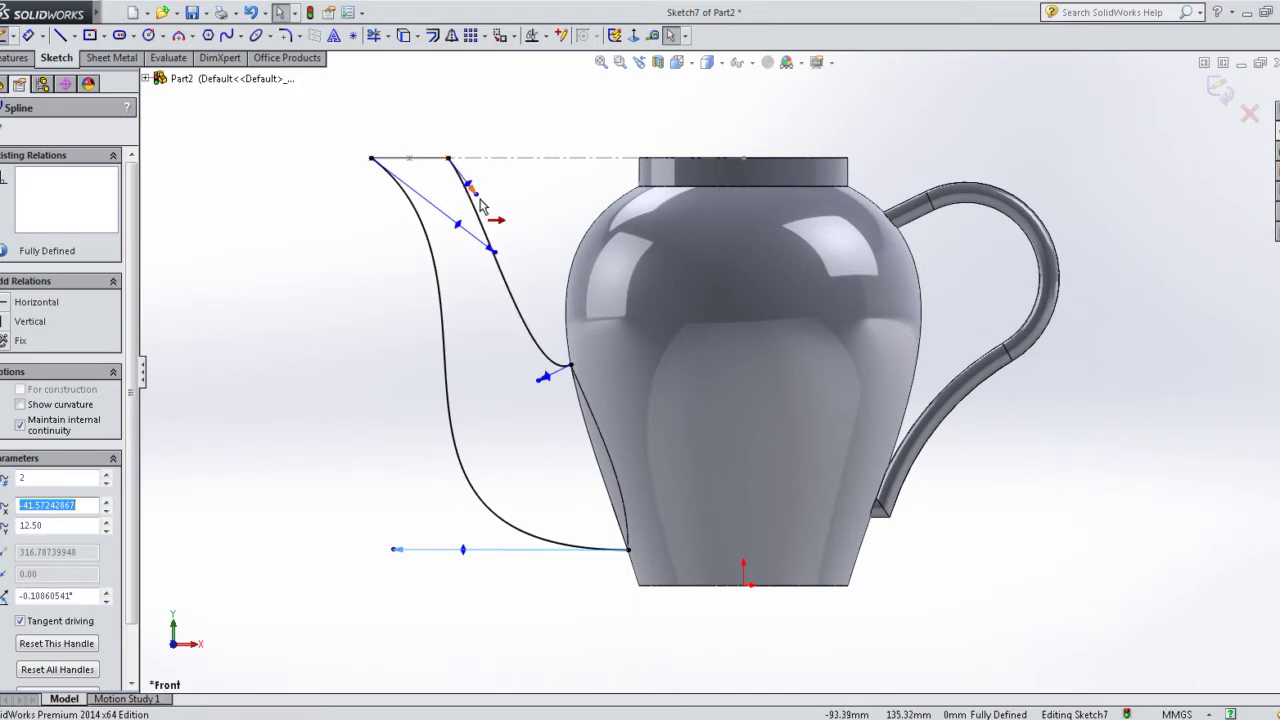
{"action": "left_click_drag", "start_coordinate": [480, 199], "coordinate": [486, 222]}
{"action": "left_click_drag", "start_coordinate": [537, 388], "coordinate": [533, 384]}
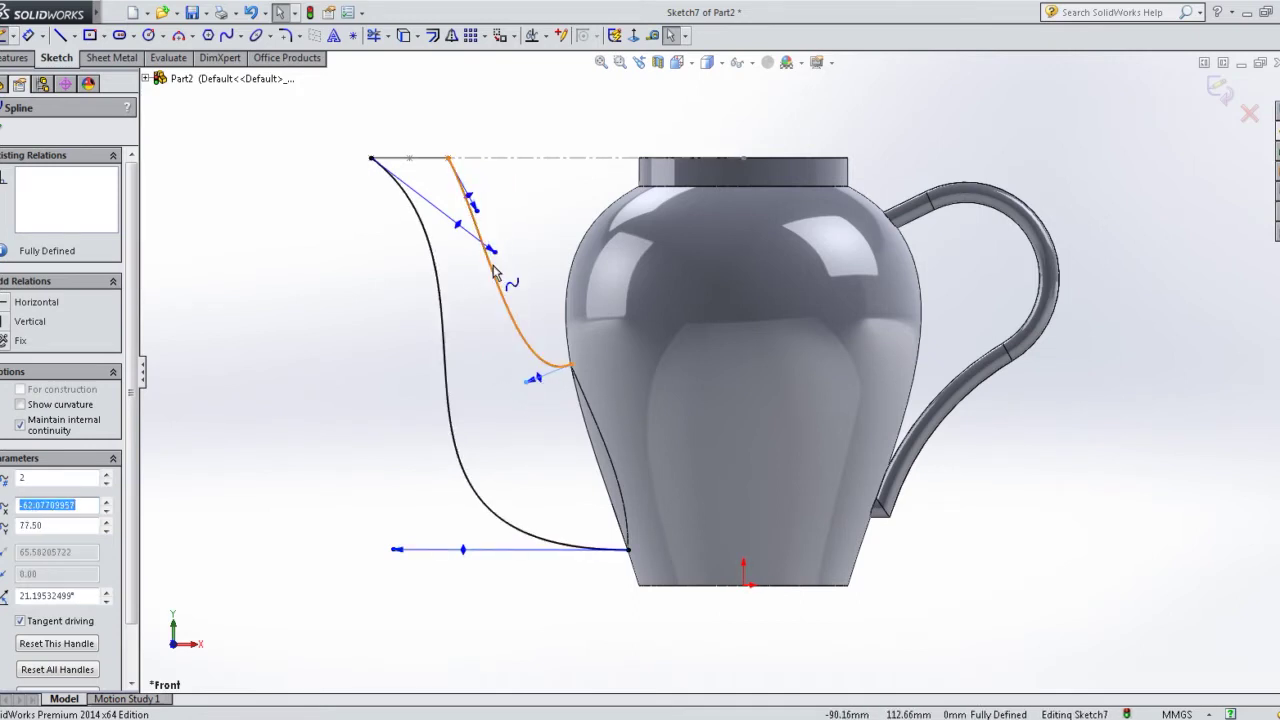
{"action": "left_click_drag", "start_coordinate": [497, 258], "coordinate": [486, 207]}
- Fit the teapot in view, tweak the spout's upper curve, and exit the sketch
{"action": "left_click", "coordinate": [384, 289]}
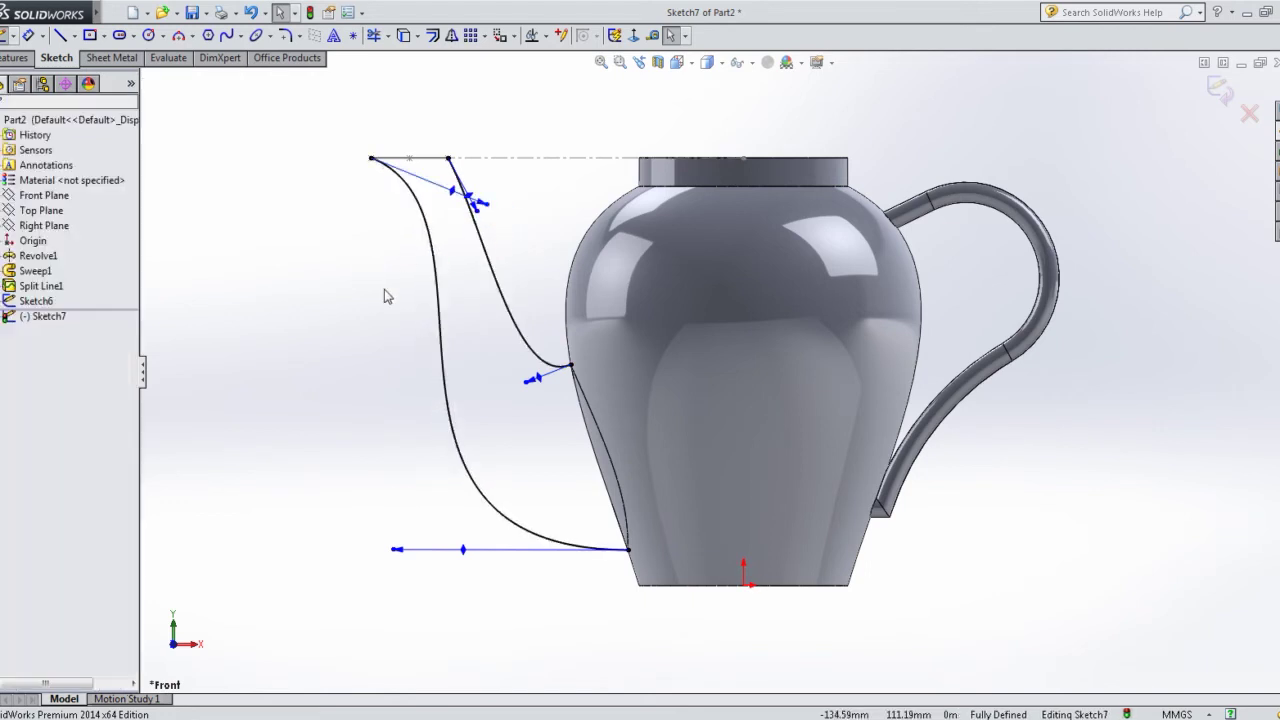
{"action": "key", "text": "f"}
{"action": "scroll", "coordinate": [640, 335], "scroll_direction": "down", "scroll_amount": 2}
{"action": "scroll", "coordinate": [534, 270], "scroll_direction": "down", "scroll_amount": 2}
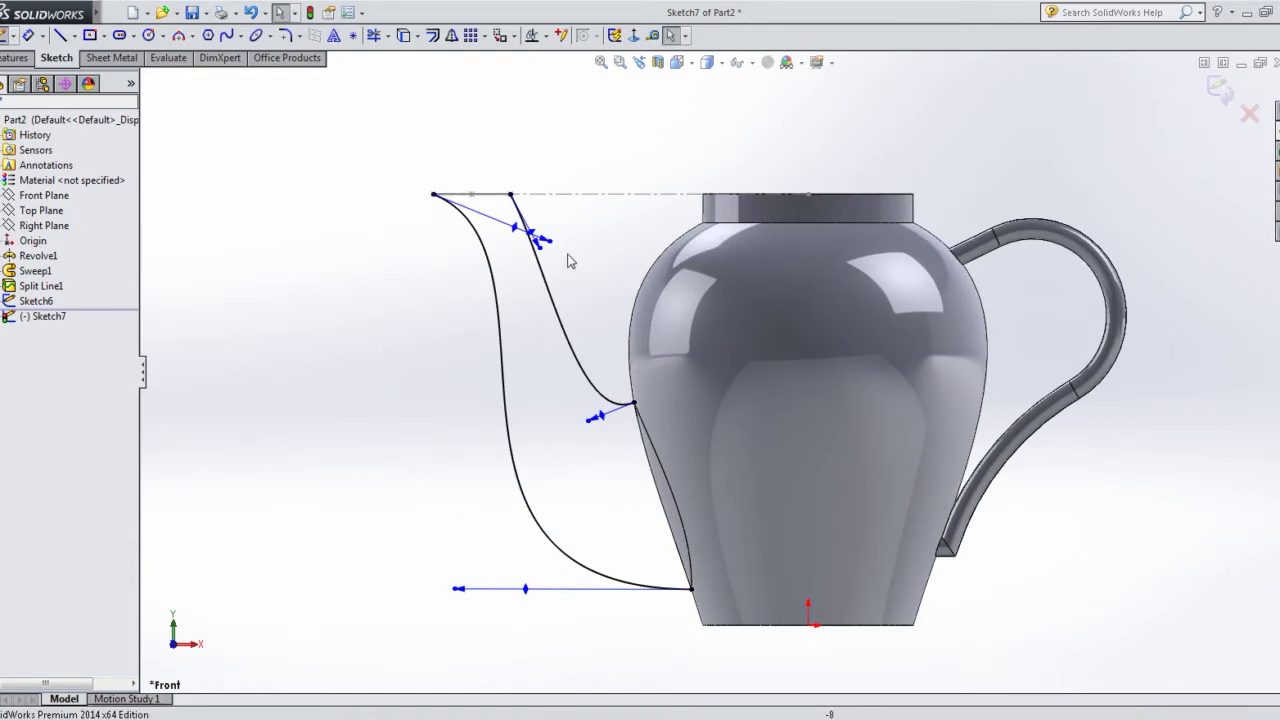
{"action": "mouse_move", "coordinate": [545, 242]}
{"action": "left_mouse_down"}
{"action": "mouse_move", "coordinate": [565, 238]}
{"action": "mouse_move", "coordinate": [549, 255]}
{"action": "left_mouse_up"}
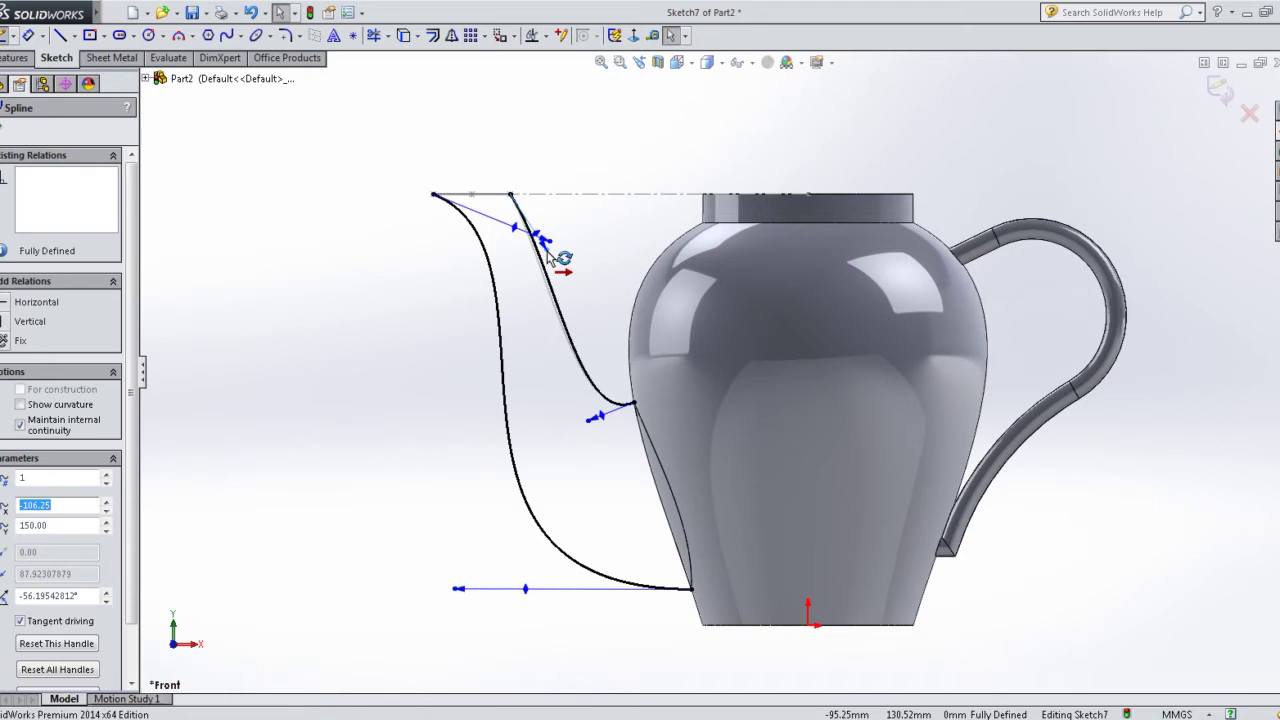
{"action": "left_click", "coordinate": [424, 374]}
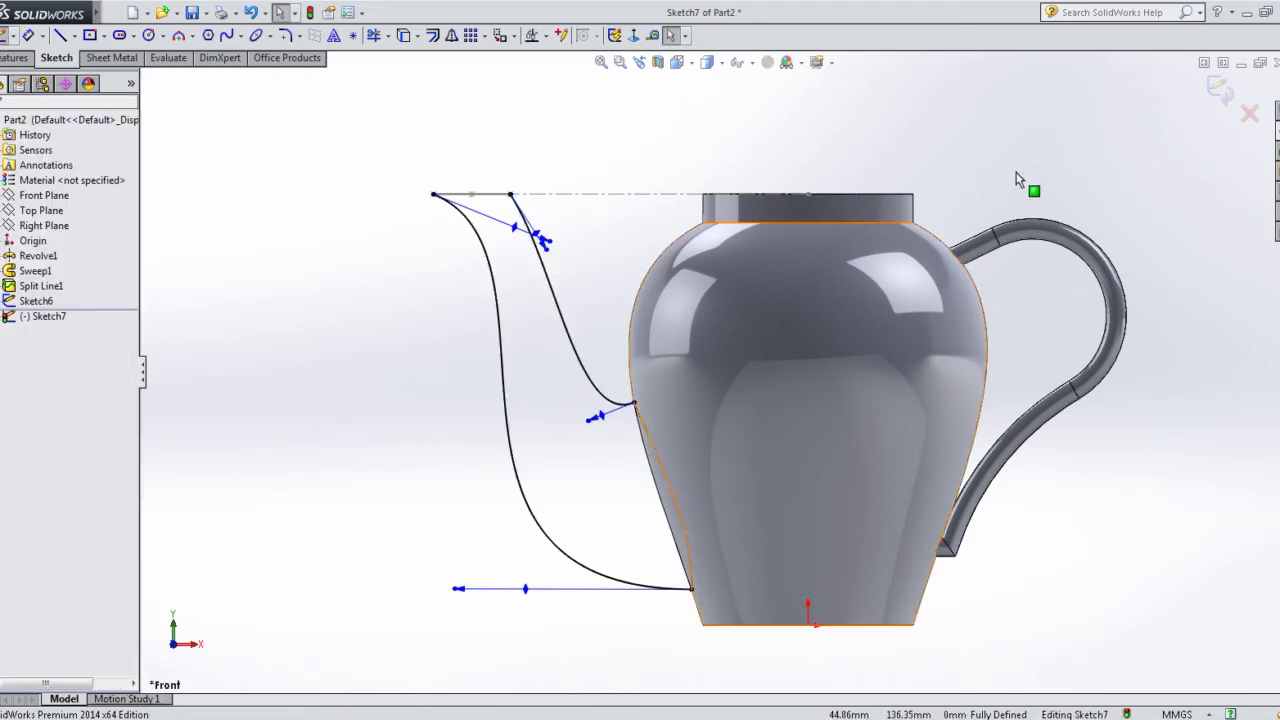
{"action": "left_click", "coordinate": [1220, 90]}
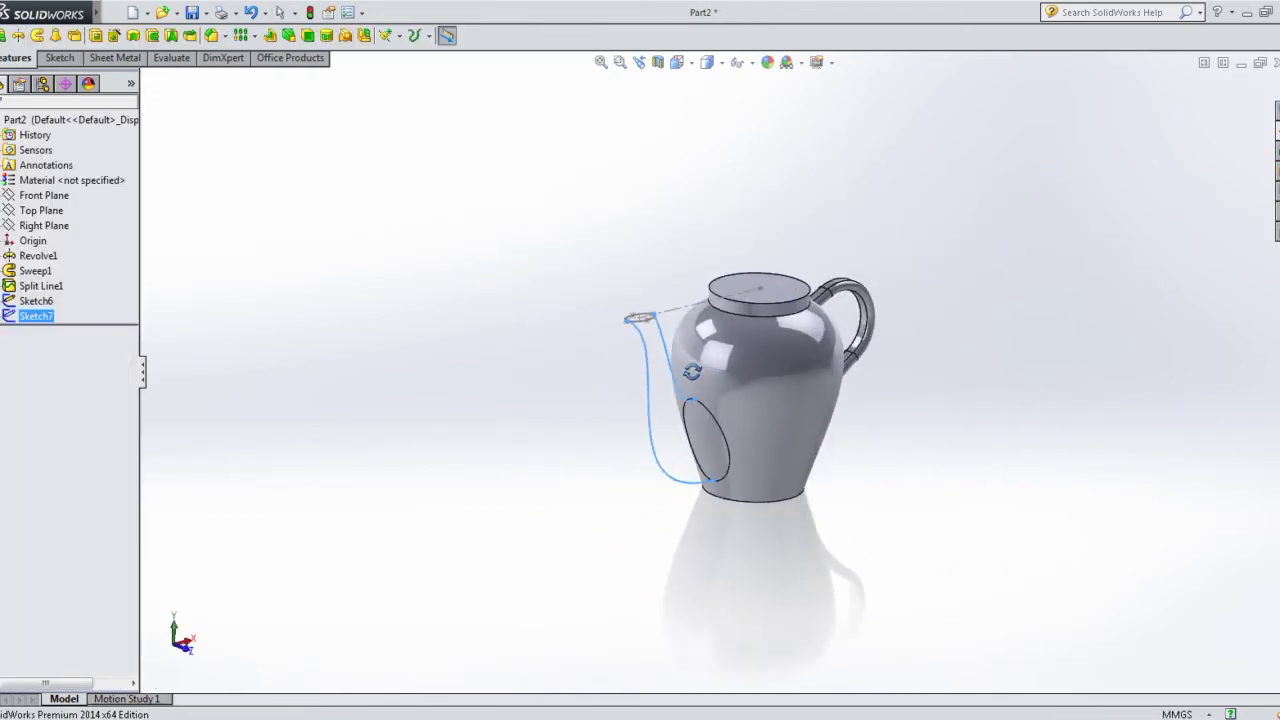
- Loft the spout between the tip ellipse and the body's split-line outline
{"action": "left_click", "coordinate": [60, 38]}
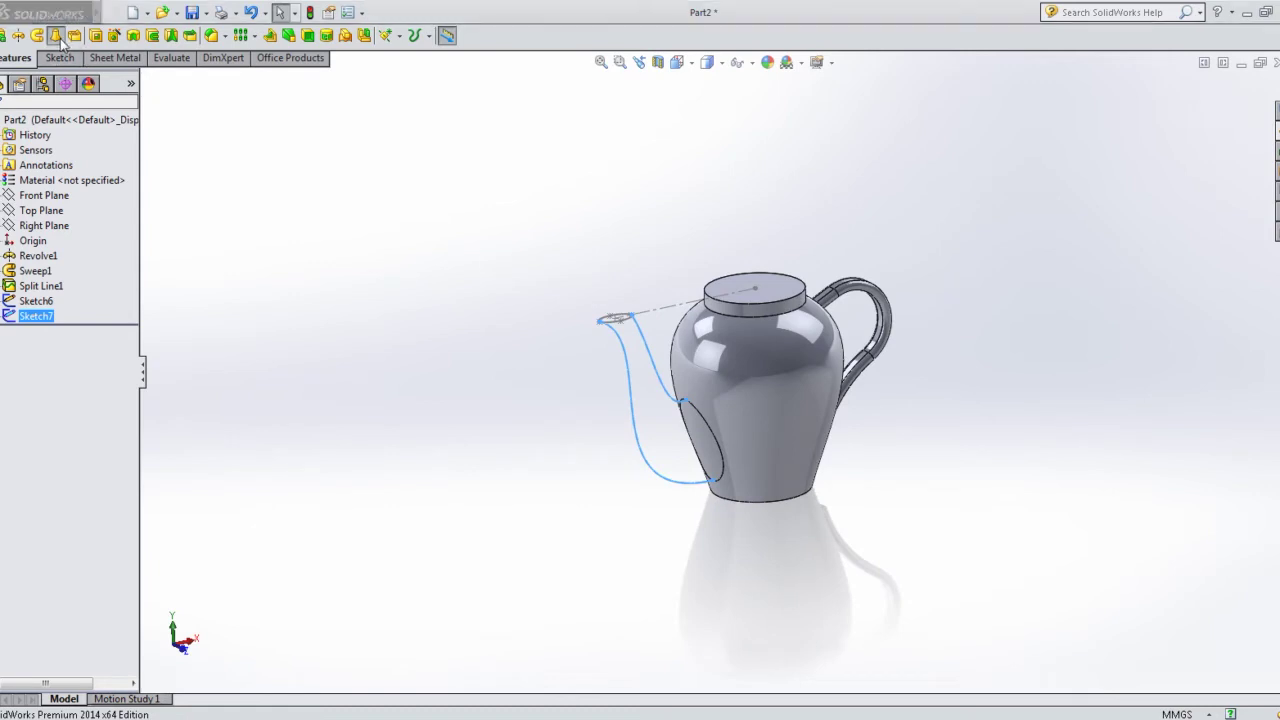
{"action": "key", "text": "Return"}
{"action": "scroll", "coordinate": [597, 396], "scroll_direction": "down", "scroll_amount": 3}
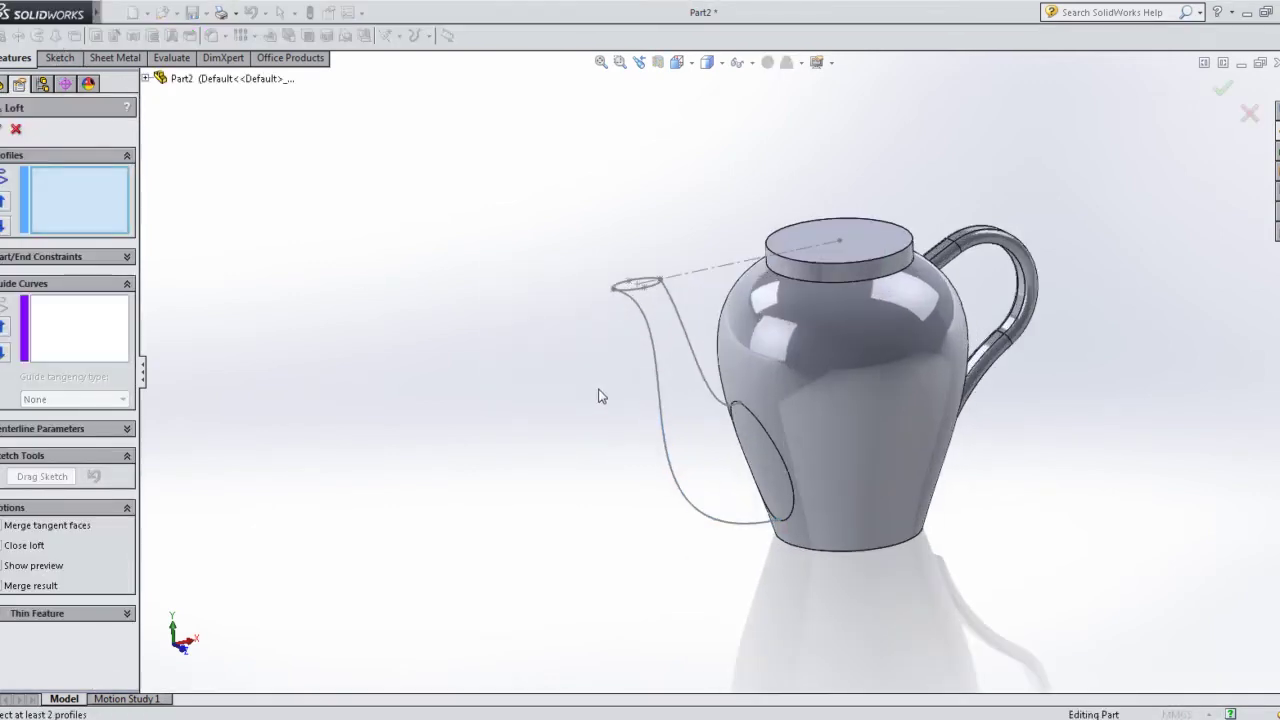
{"action": "left_click", "coordinate": [628, 298]}
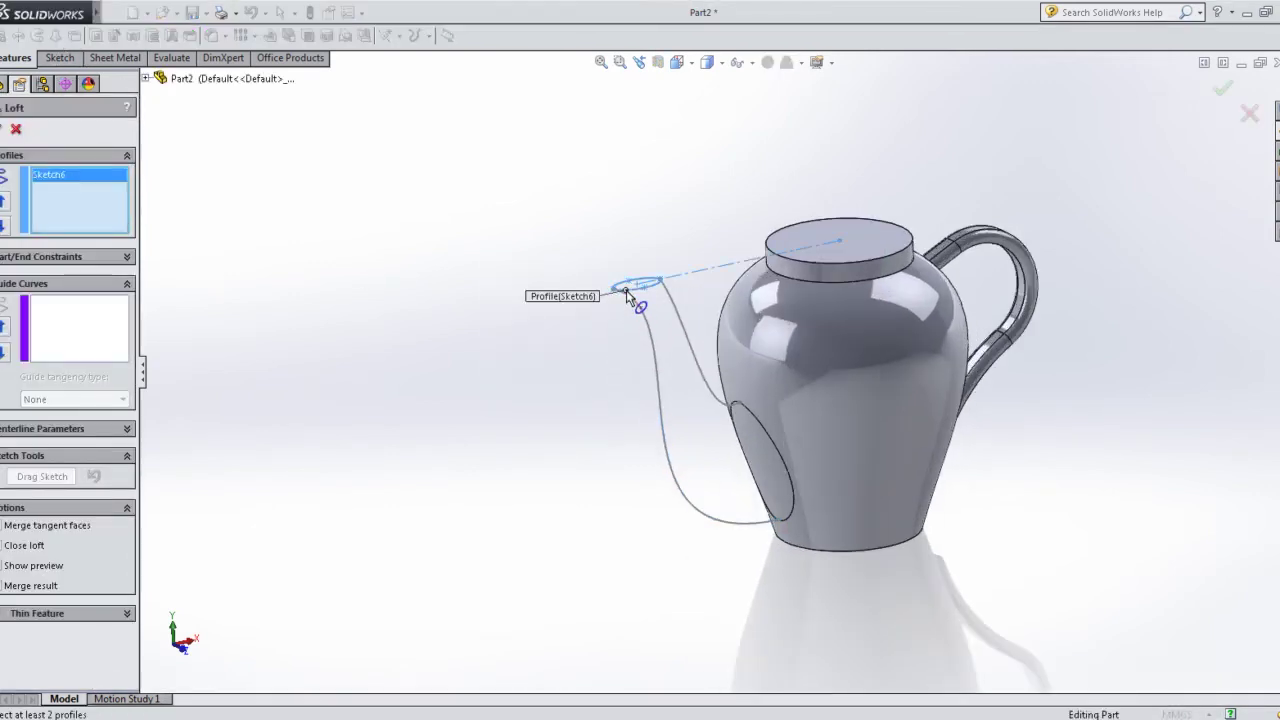
{"action": "left_click", "coordinate": [752, 415]}
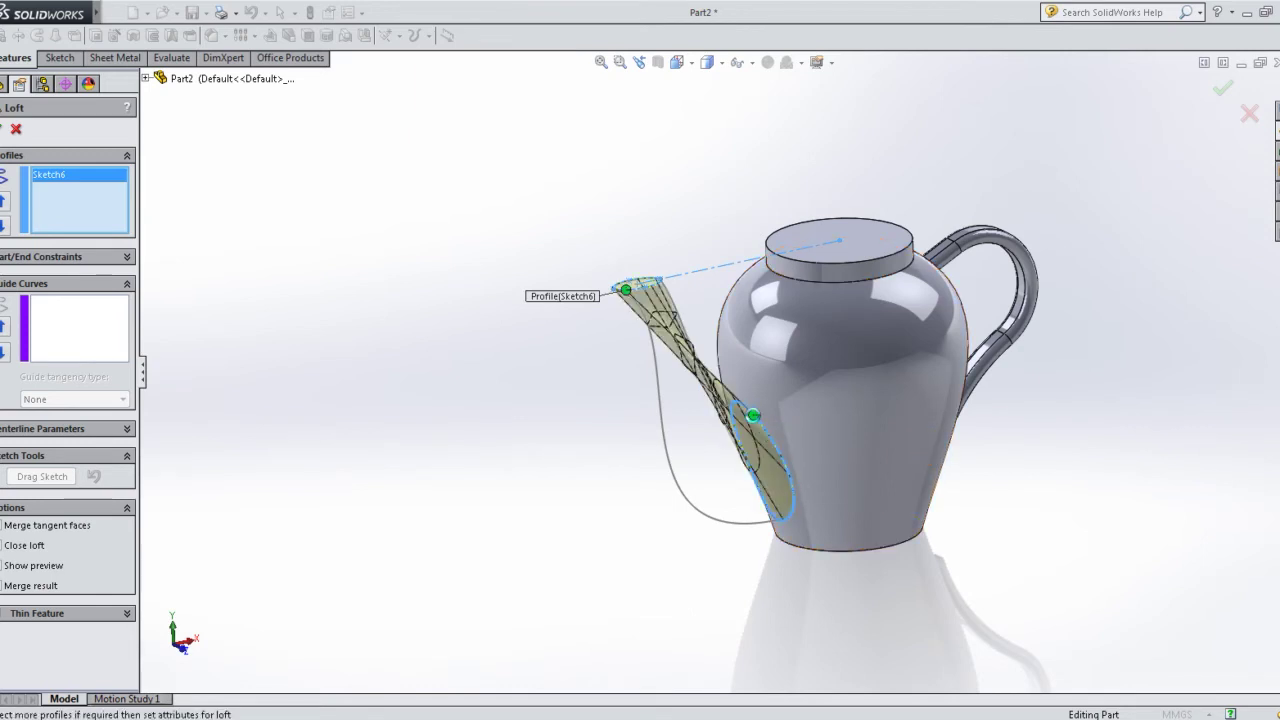
- Add both spout splines as the loft's guide curves and confirm Loft1
{"action": "right_click", "coordinate": [58, 189]}
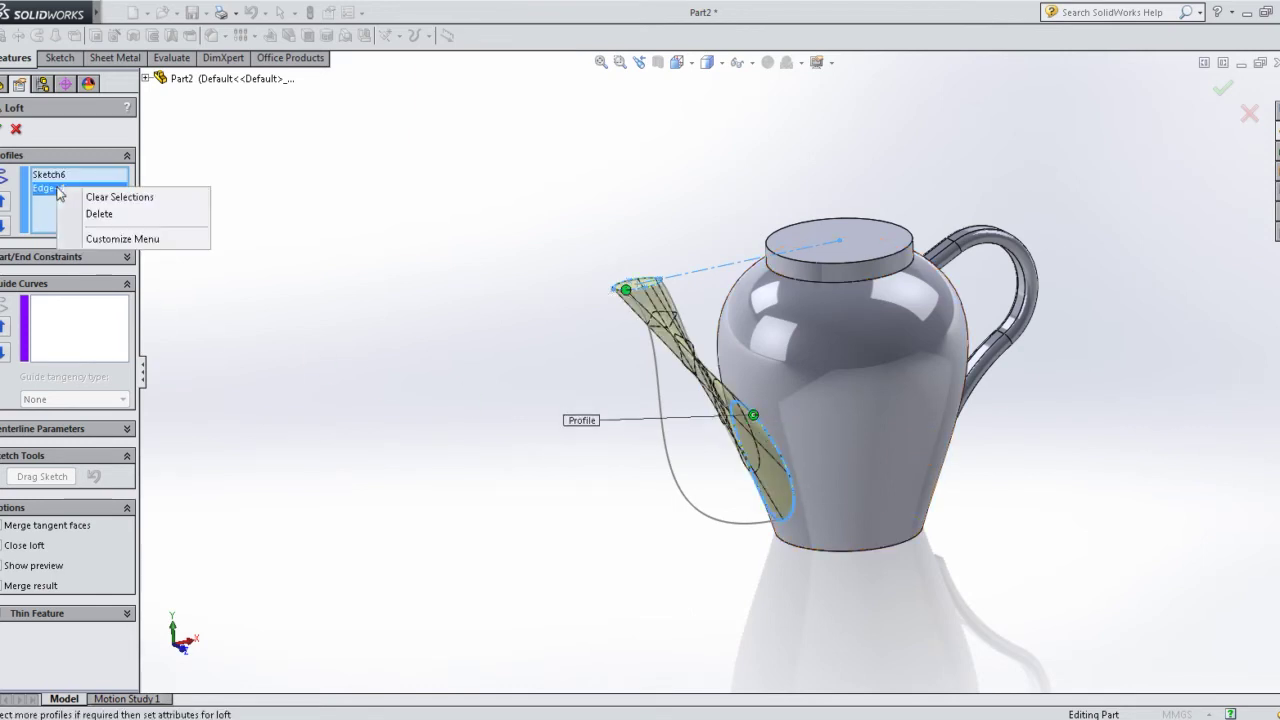
{"action": "left_click", "coordinate": [80, 330]}
{"action": "right_click", "coordinate": [80, 330]}
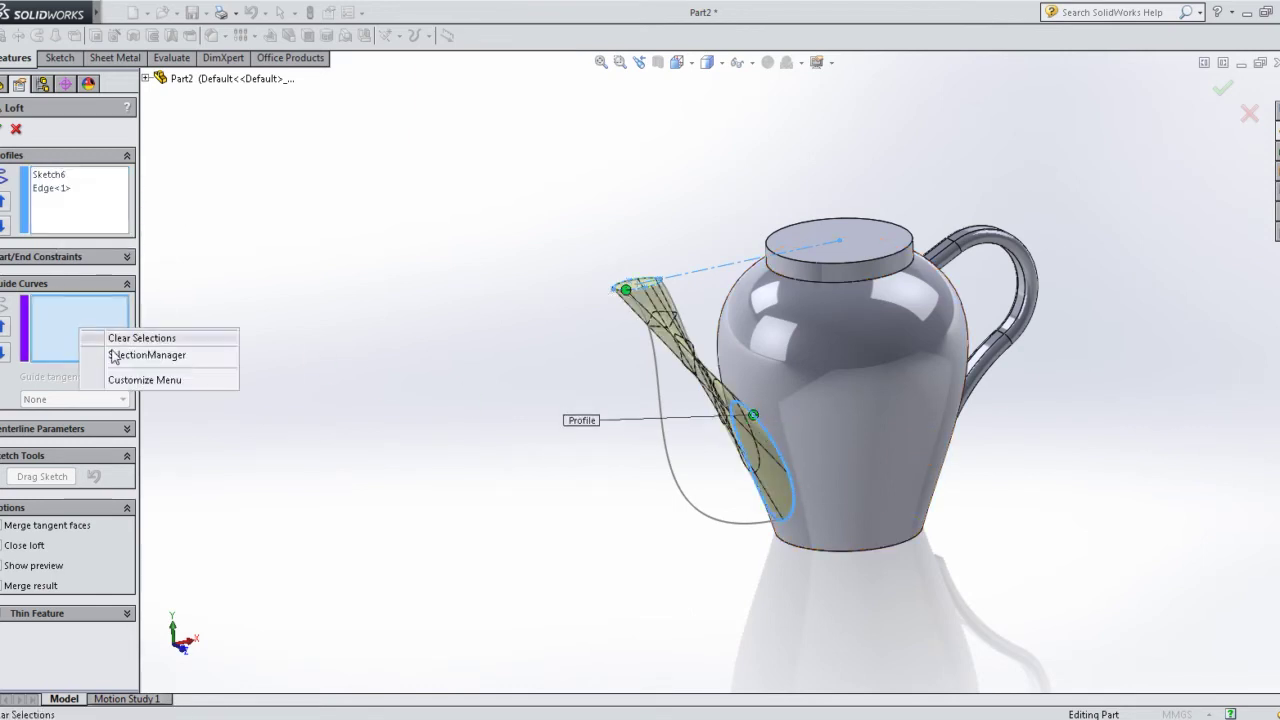
{"action": "left_click", "coordinate": [673, 484]}
{"action": "right_click", "coordinate": [673, 484]}
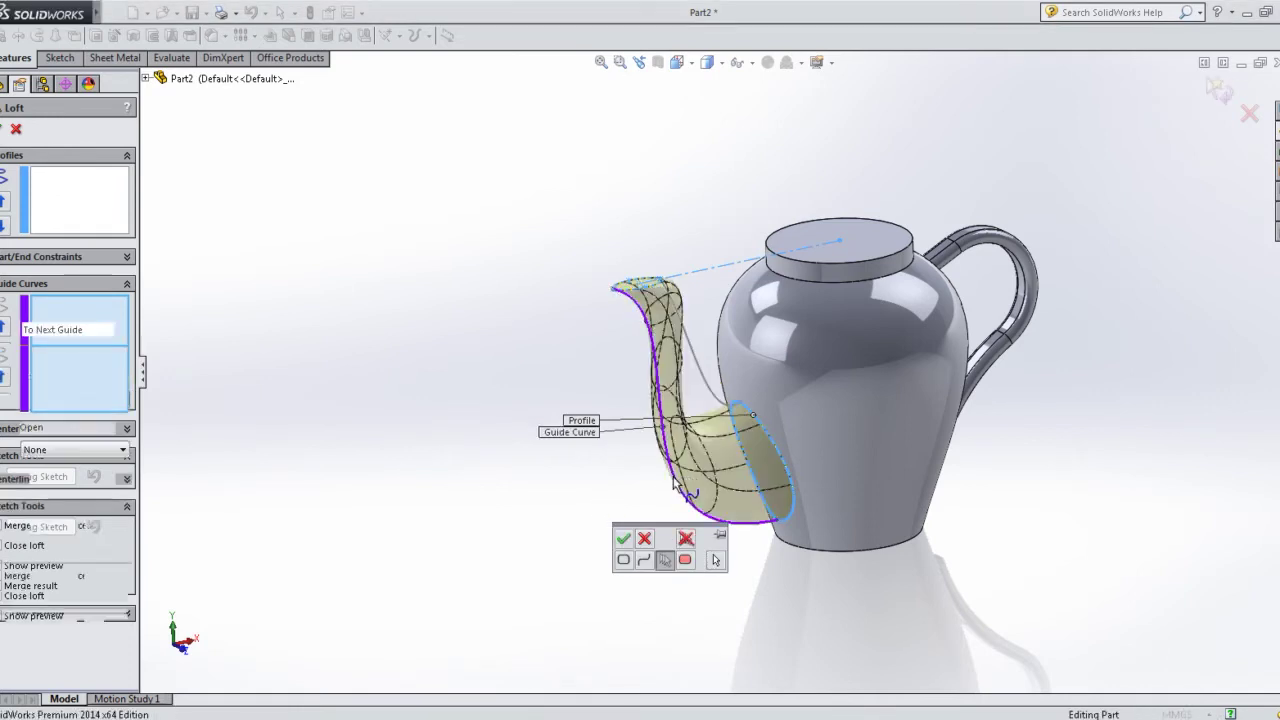
{"action": "right_click", "coordinate": [77, 383]}
{"action": "left_click", "coordinate": [110, 404]}
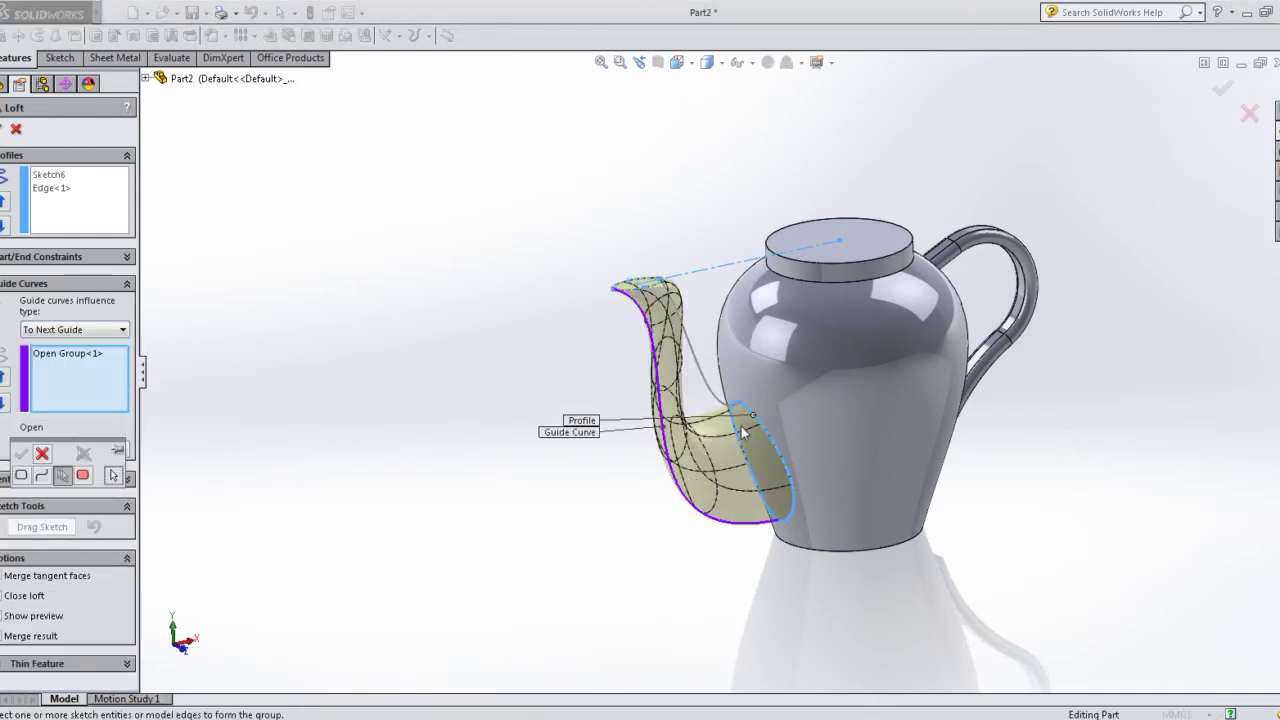
{"action": "left_click", "coordinate": [713, 398]}
{"action": "right_click", "coordinate": [713, 398]}
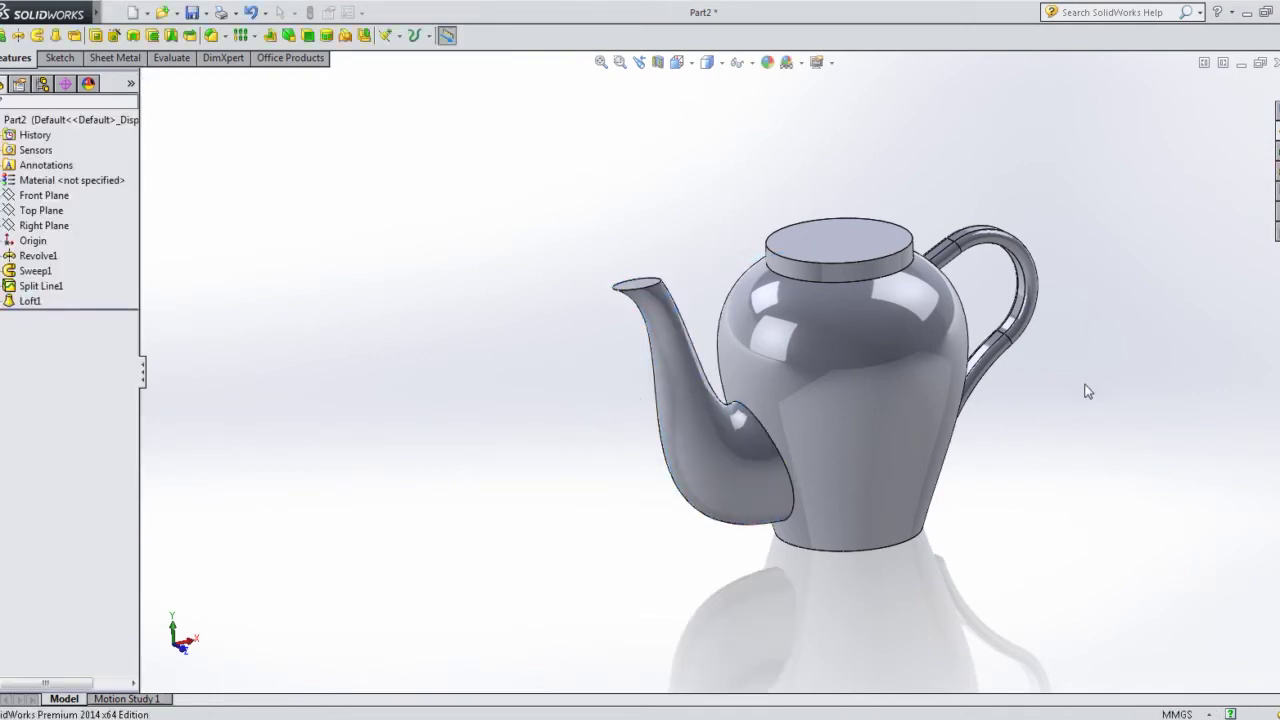
- Orbit to view the new spout and select the Front Plane
{"action": "mouse_move", "coordinate": [984, 406]}
{"action": "middle_mouse_down"}
{"action": "mouse_move", "coordinate": [902, 340]}
{"action": "mouse_move", "coordinate": [938, 375]}
{"action": "mouse_move", "coordinate": [920, 365]}
{"action": "middle_mouse_up"}
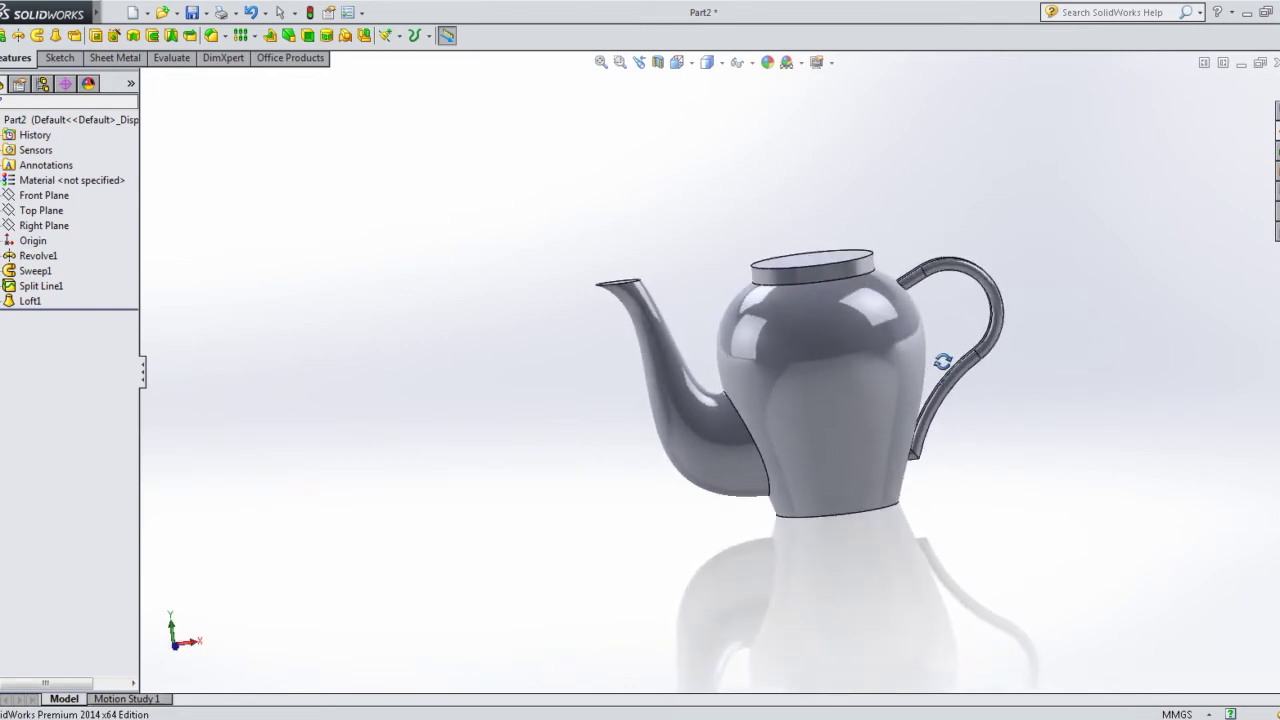
{"action": "left_click", "coordinate": [30, 211]}
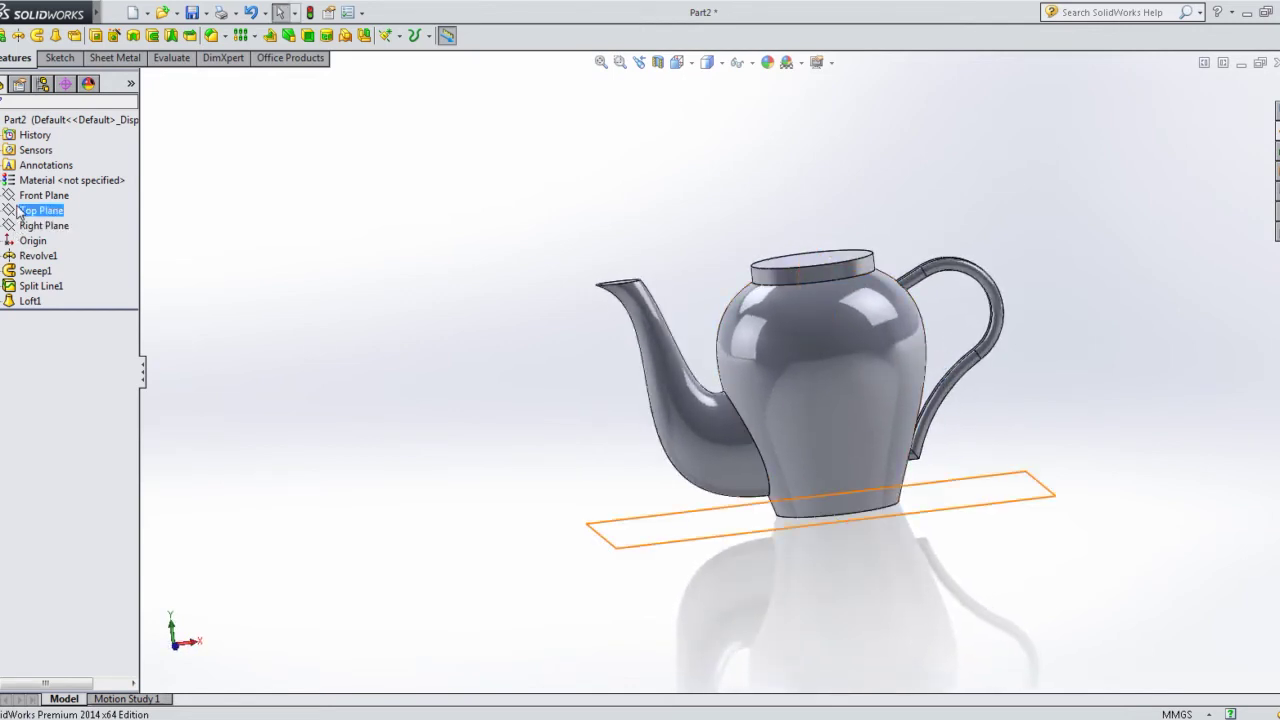
{"action": "left_click", "coordinate": [40, 195]}
- On the Front Plane, draw a closed three-line triangle across the spout tip
{"action": "left_click", "coordinate": [46, 171]}
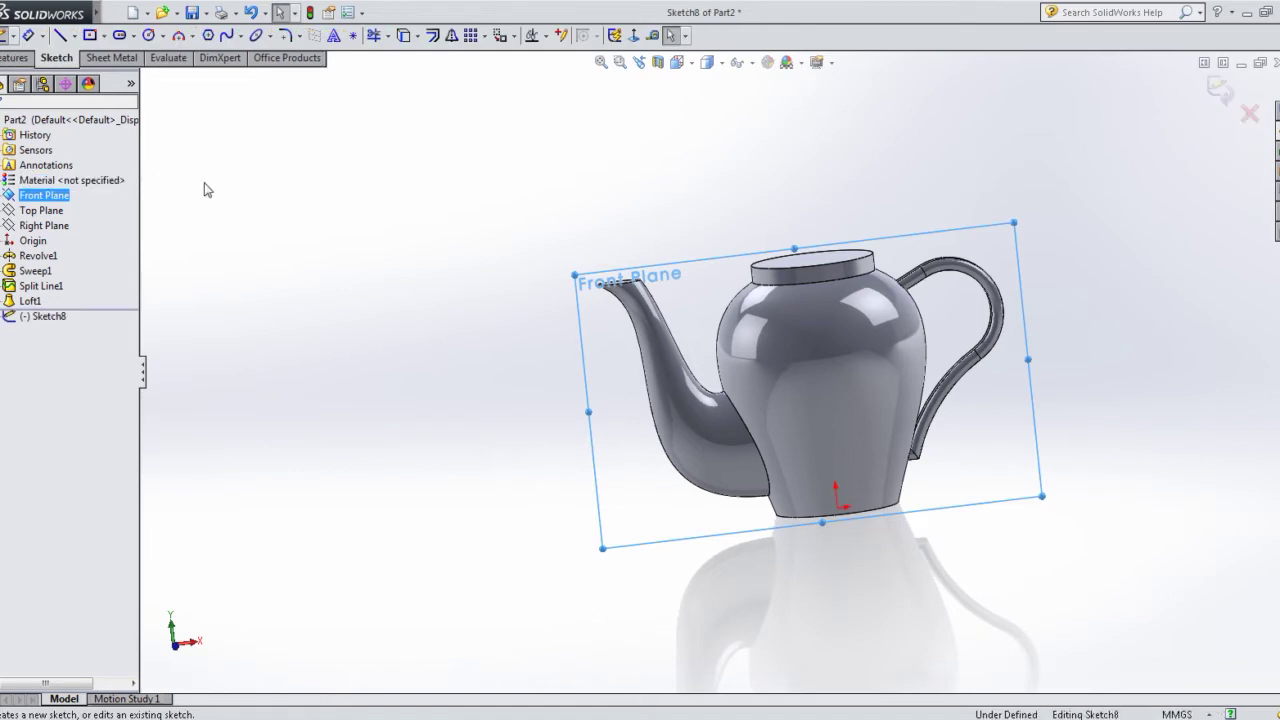
{"action": "left_click", "coordinate": [636, 37]}
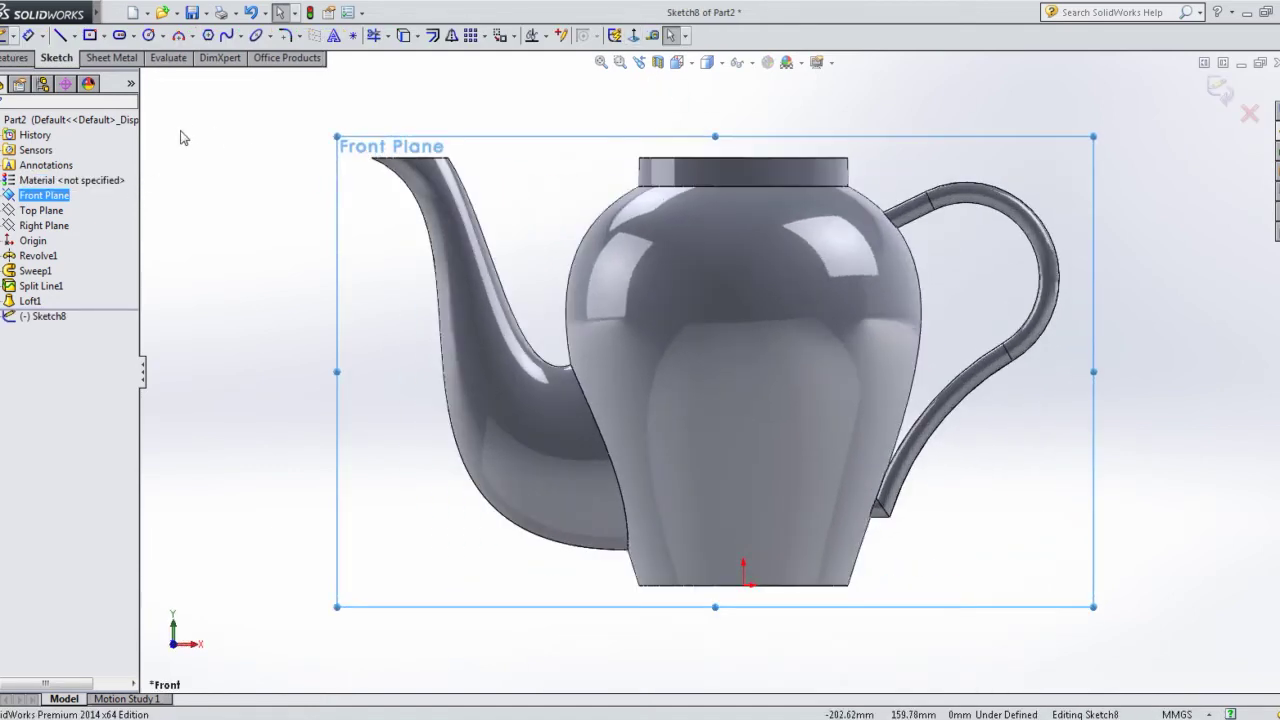
{"action": "left_click", "coordinate": [57, 36]}
{"action": "scroll", "coordinate": [591, 200], "scroll_direction": "down", "scroll_amount": 2}
{"action": "scroll", "coordinate": [572, 192], "scroll_direction": "down", "scroll_amount": 4}
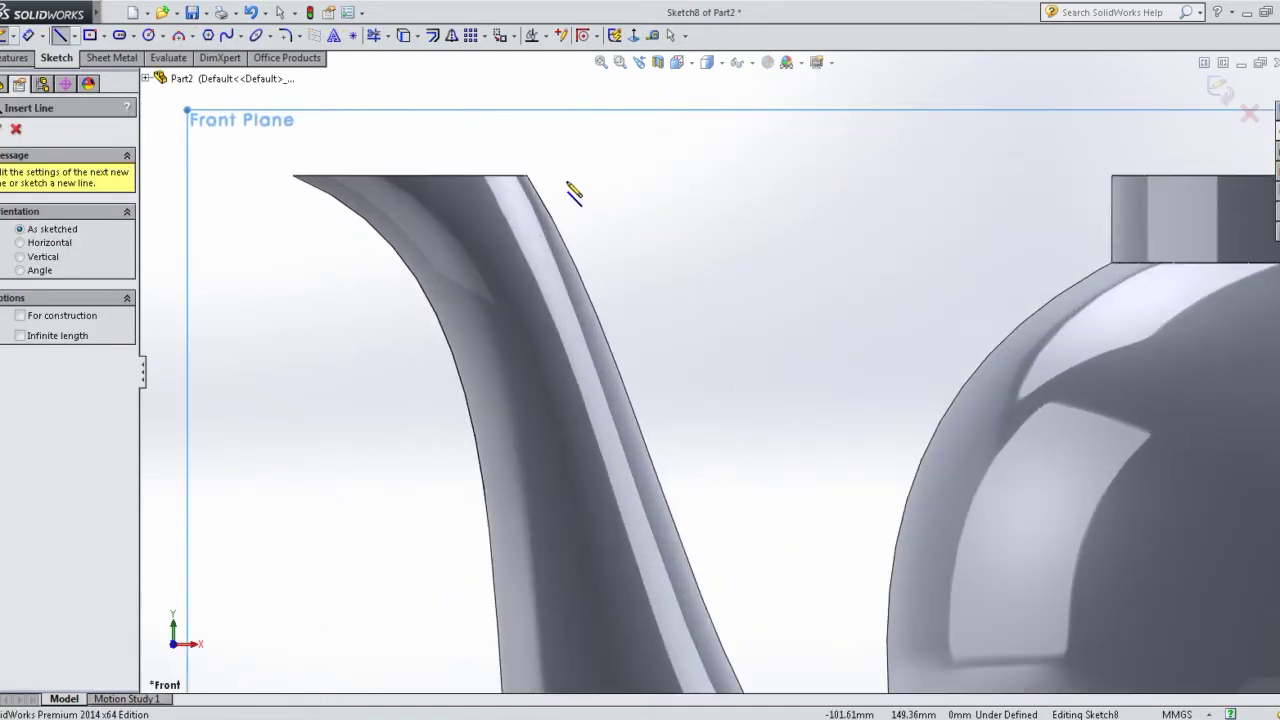
{"action": "left_click", "coordinate": [527, 176]}
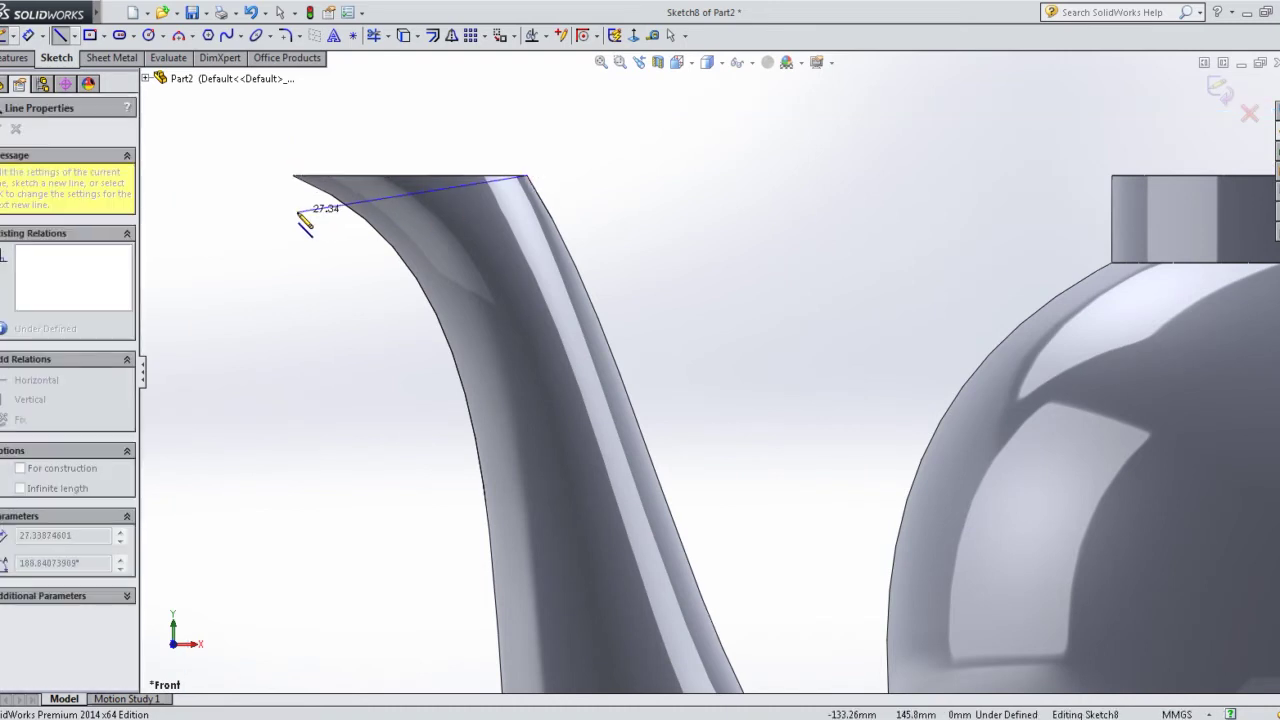
{"action": "left_click", "coordinate": [275, 211]}
{"action": "left_click", "coordinate": [292, 176]}
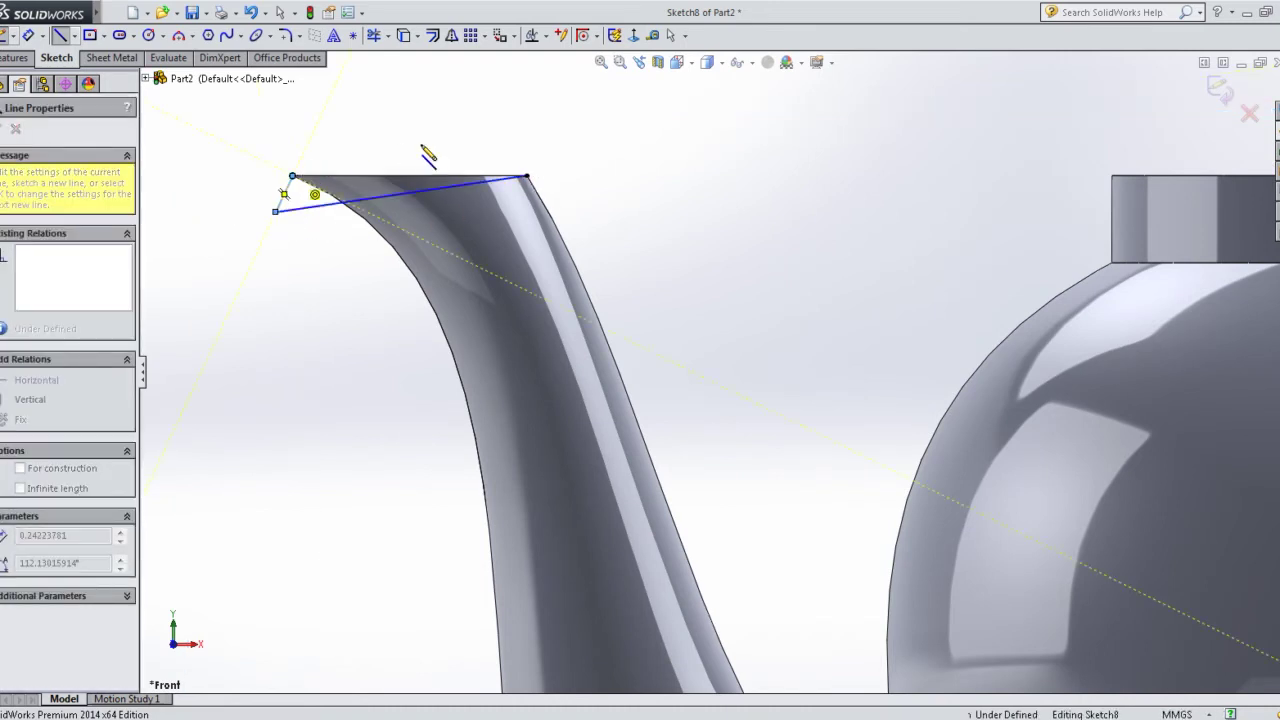
{"action": "left_click", "coordinate": [527, 176]}
{"action": "right_click", "coordinate": [527, 178]}
{"action": "left_click", "coordinate": [555, 186]}
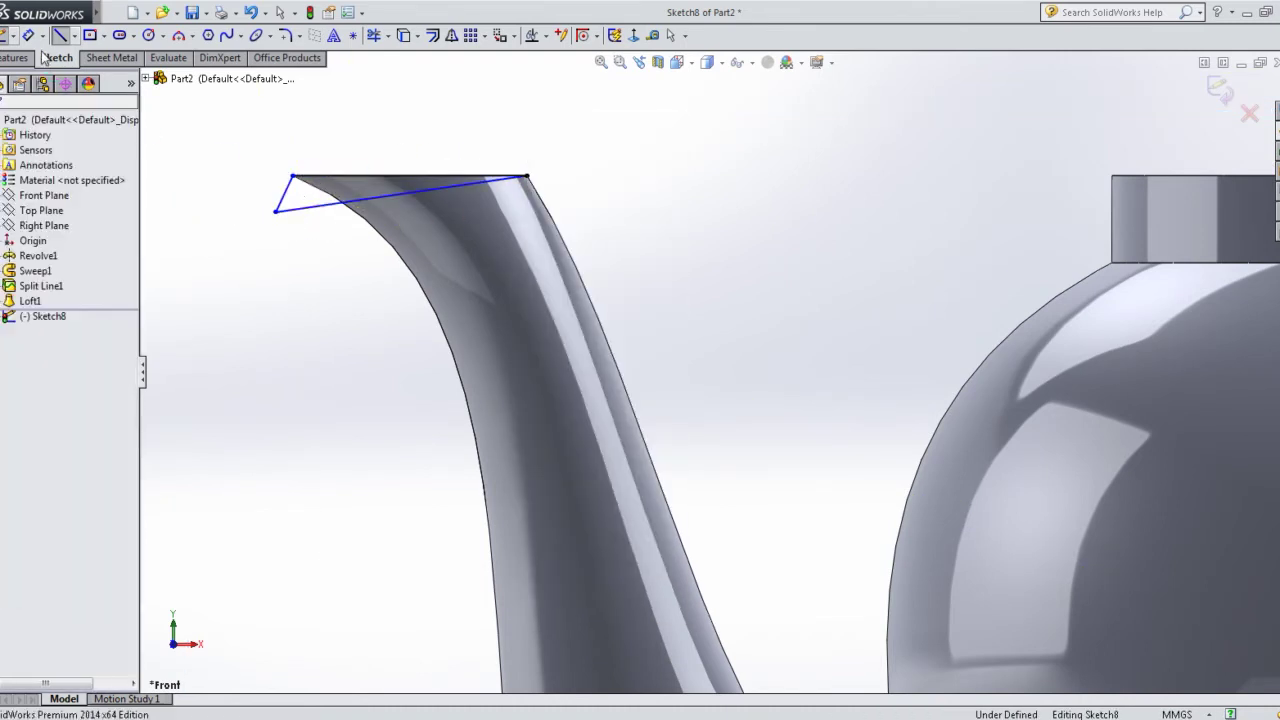
- Dimension the triangle's short side to 3.5 mm
{"action": "left_click", "coordinate": [275, 211]}
{"action": "left_click", "coordinate": [292, 176]}
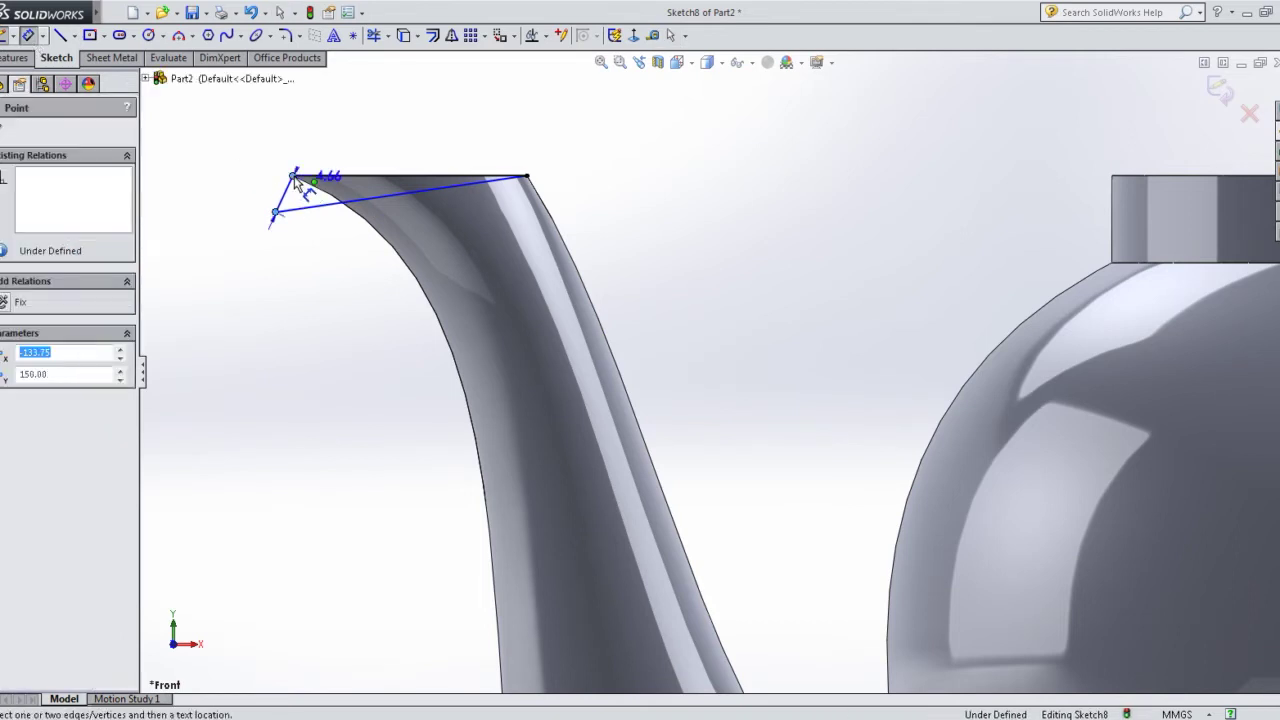
{"action": "left_click", "coordinate": [220, 196]}
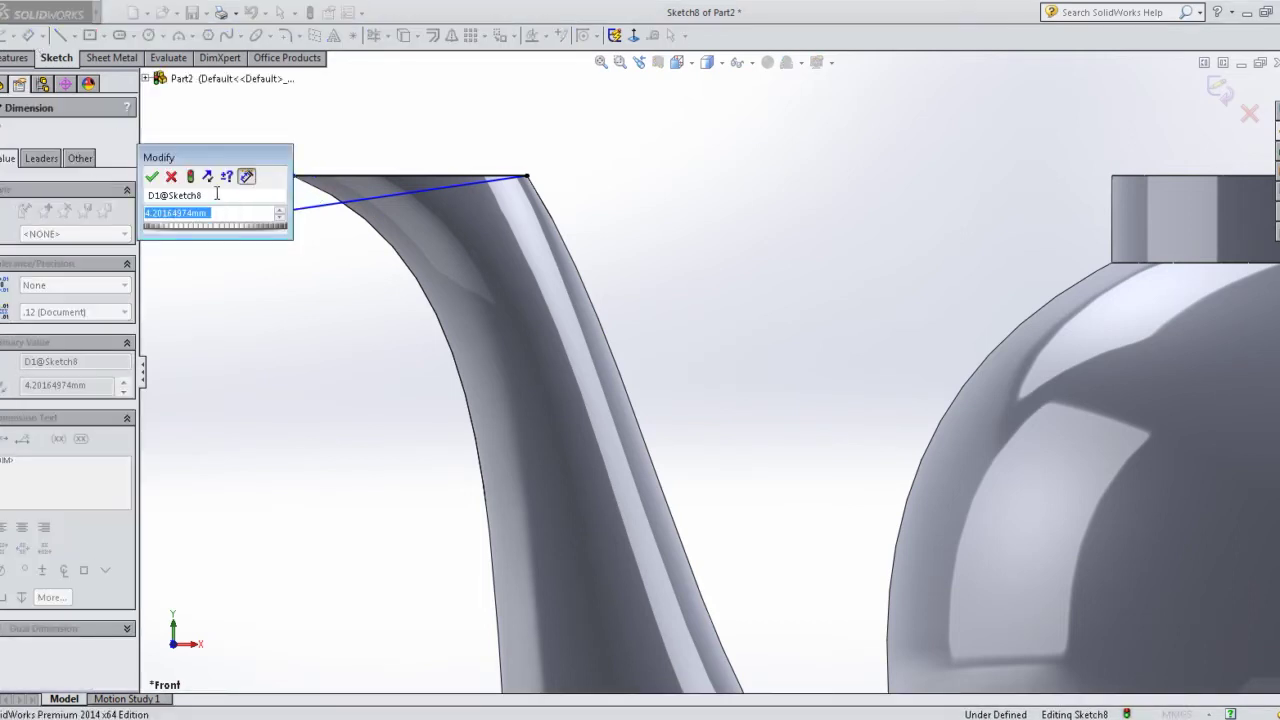
{"action": "type", "text": "3.5"}
{"action": "key", "text": "Return"}
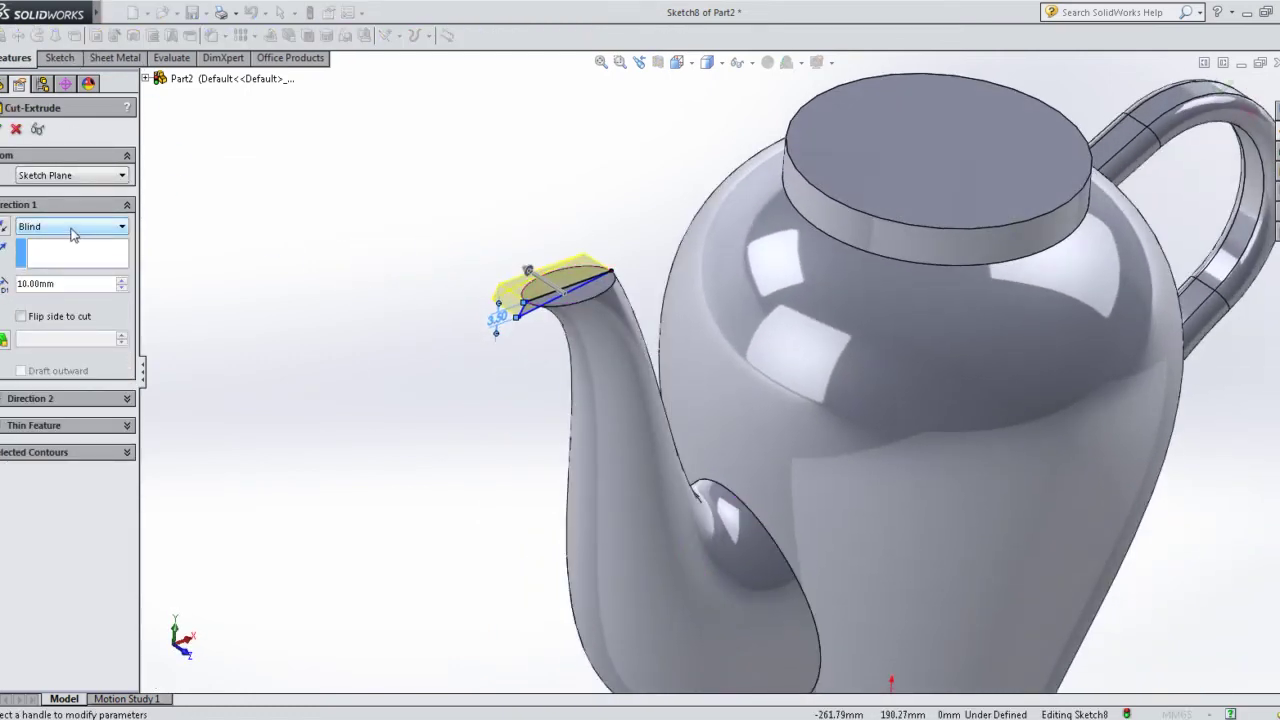
- Cut the spout tip with a Mid Plane extruded cut about 42 mm deep
{"action": "left_click", "coordinate": [71, 226]}
{"action": "left_click", "coordinate": [50, 336]}
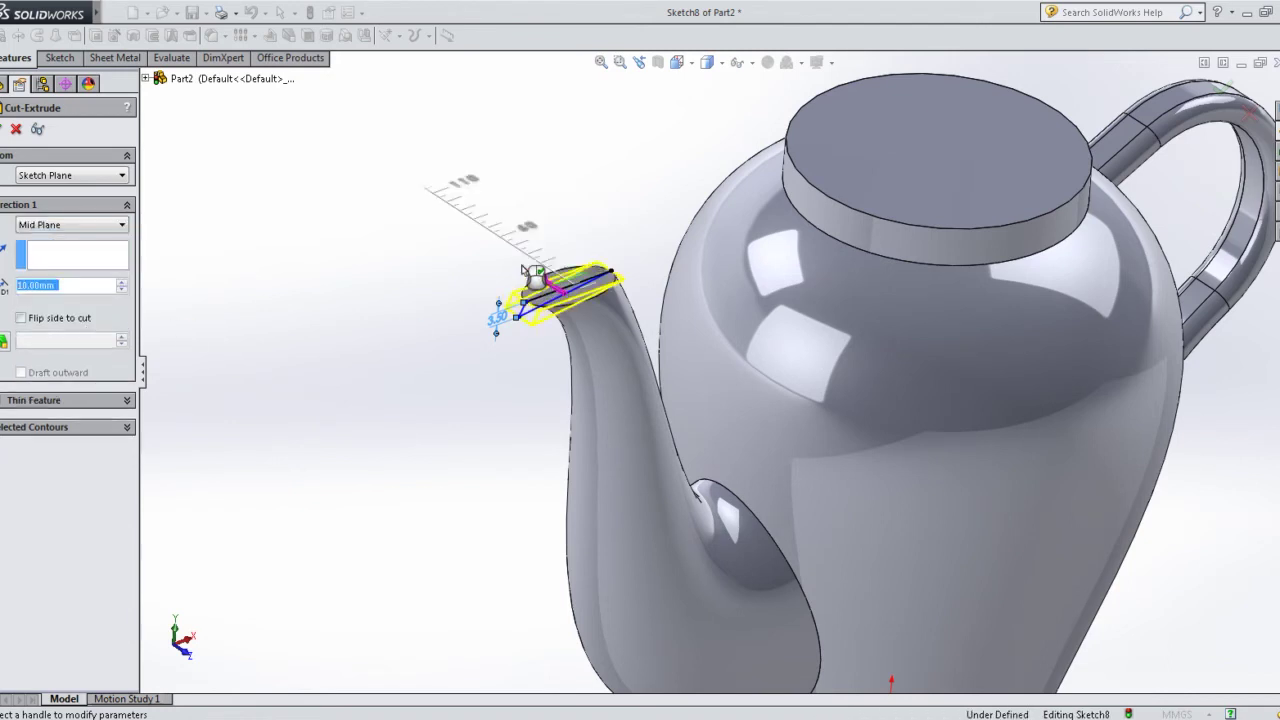
{"action": "left_click_drag", "start_coordinate": [521, 270], "coordinate": [521, 260]}
{"action": "left_click", "coordinate": [1222, 90]}
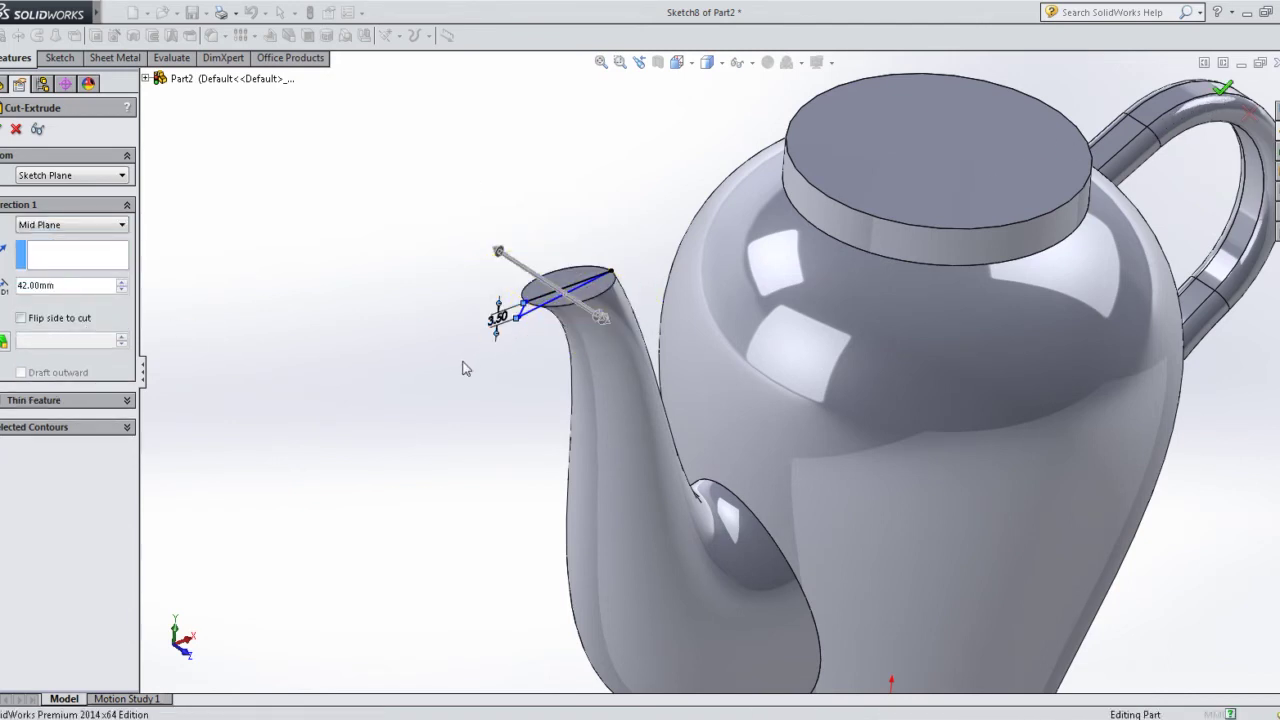
- Orbit the teapot to a near-side view and start a Fillet feature
{"action": "scroll", "coordinate": [462, 370], "scroll_direction": "down", "scroll_amount": 3}
{"action": "middle_click_drag", "start_coordinate": [566, 389], "coordinate": [623, 374]}
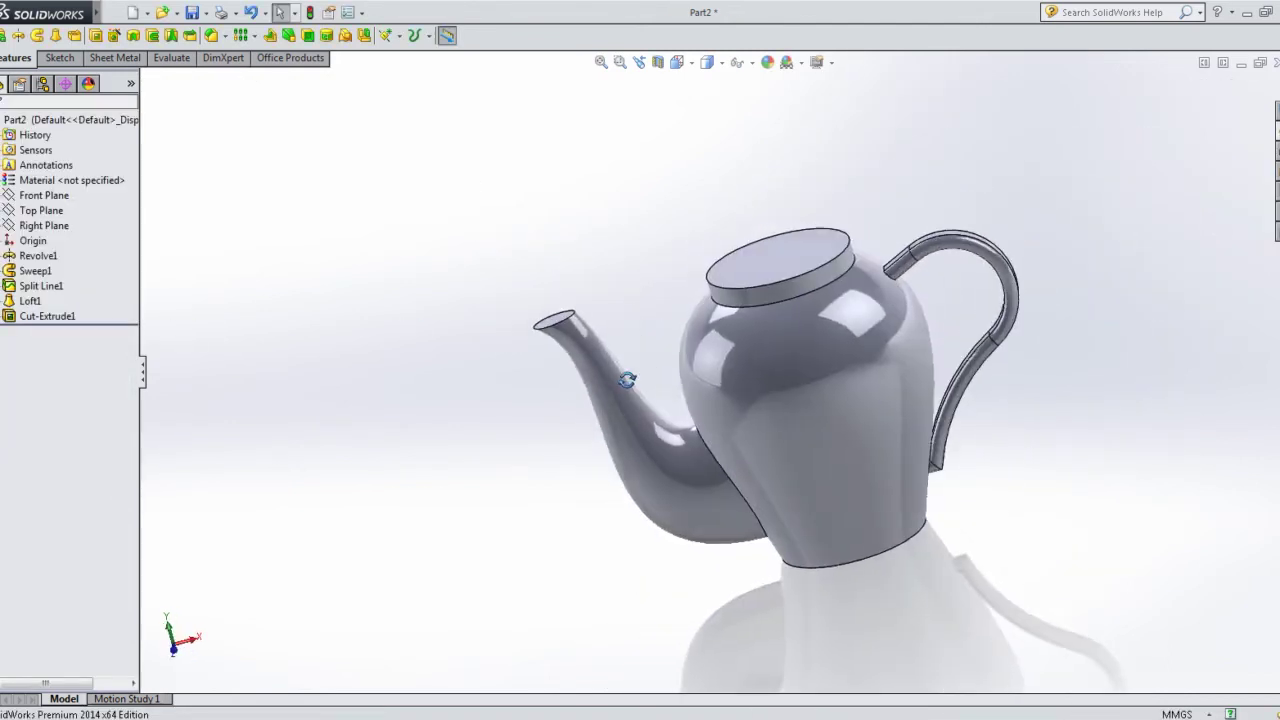
{"action": "mouse_move", "coordinate": [645, 331]}
{"action": "middle_mouse_down"}
{"action": "mouse_move", "coordinate": [670, 246]}
{"action": "mouse_move", "coordinate": [651, 306]}
{"action": "mouse_move", "coordinate": [640, 197]}
{"action": "middle_mouse_up"}
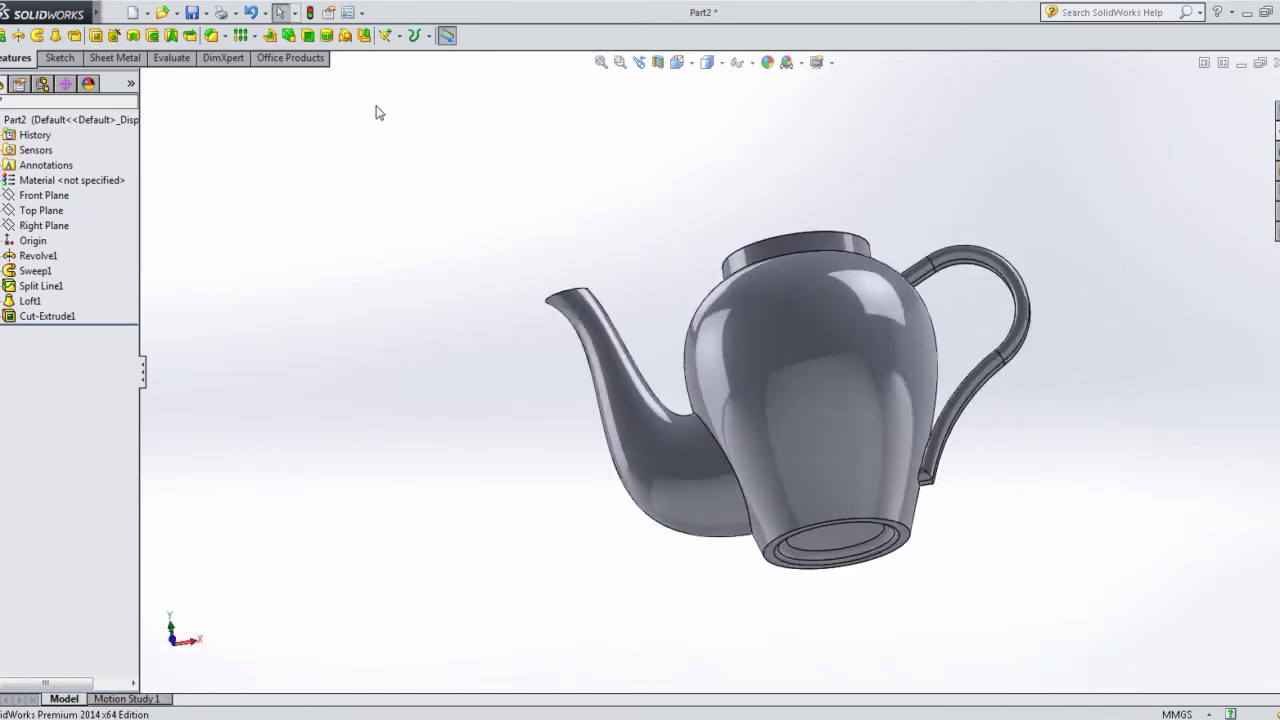
{"action": "left_click", "coordinate": [212, 36]}
{"action": "middle_click_drag", "start_coordinate": [545, 398], "coordinate": [616, 497]}
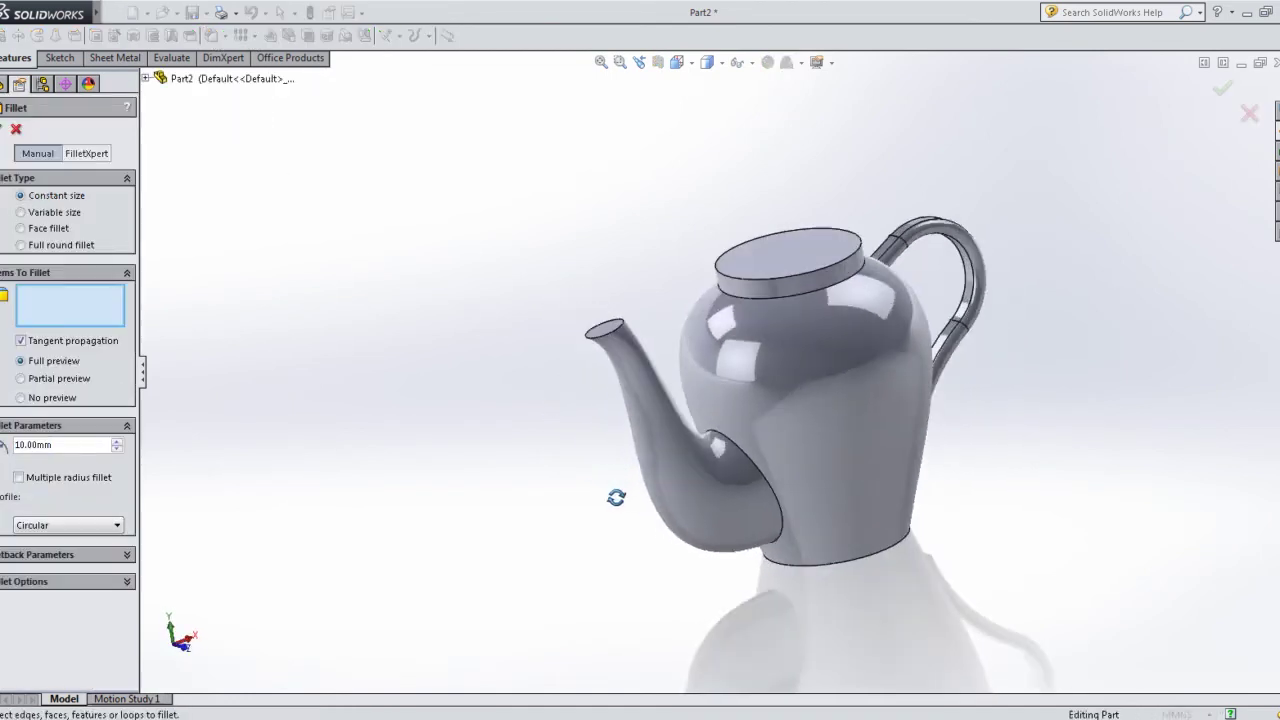
{"action": "left_click", "coordinate": [1249, 113]}
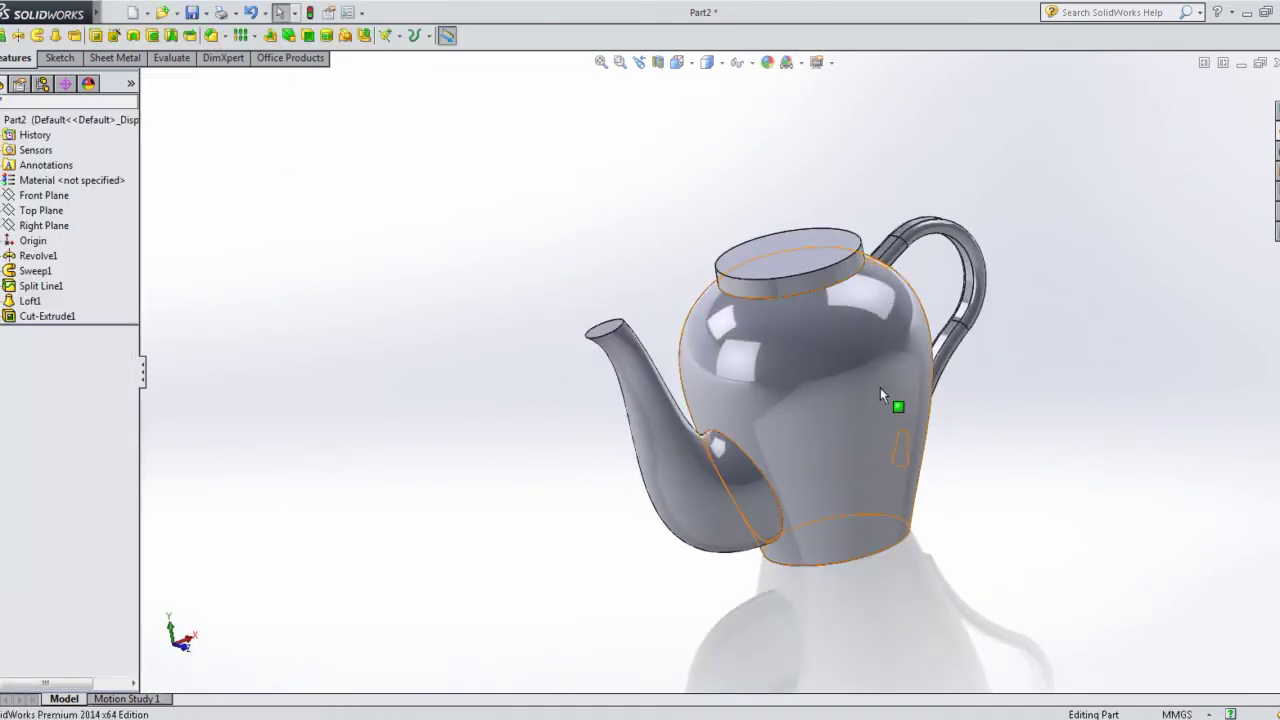
{"action": "left_click", "coordinate": [275, 36]}
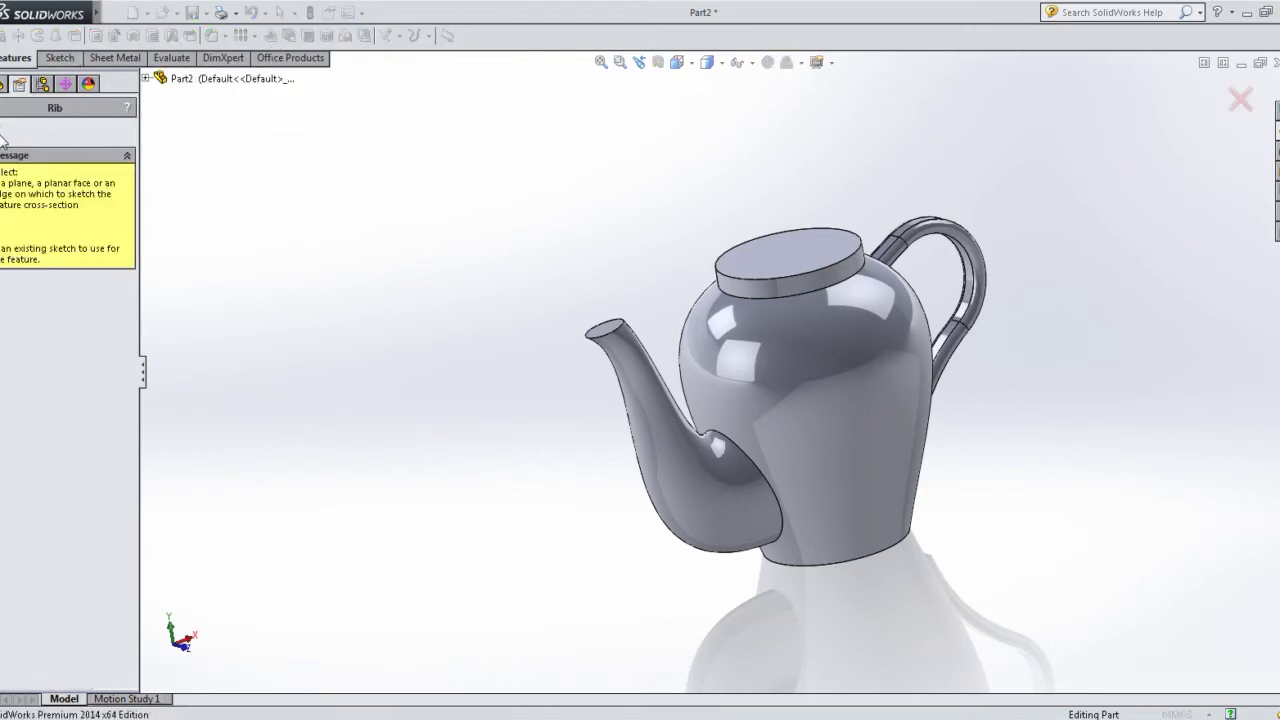
{"action": "left_click", "coordinate": [3, 137]}
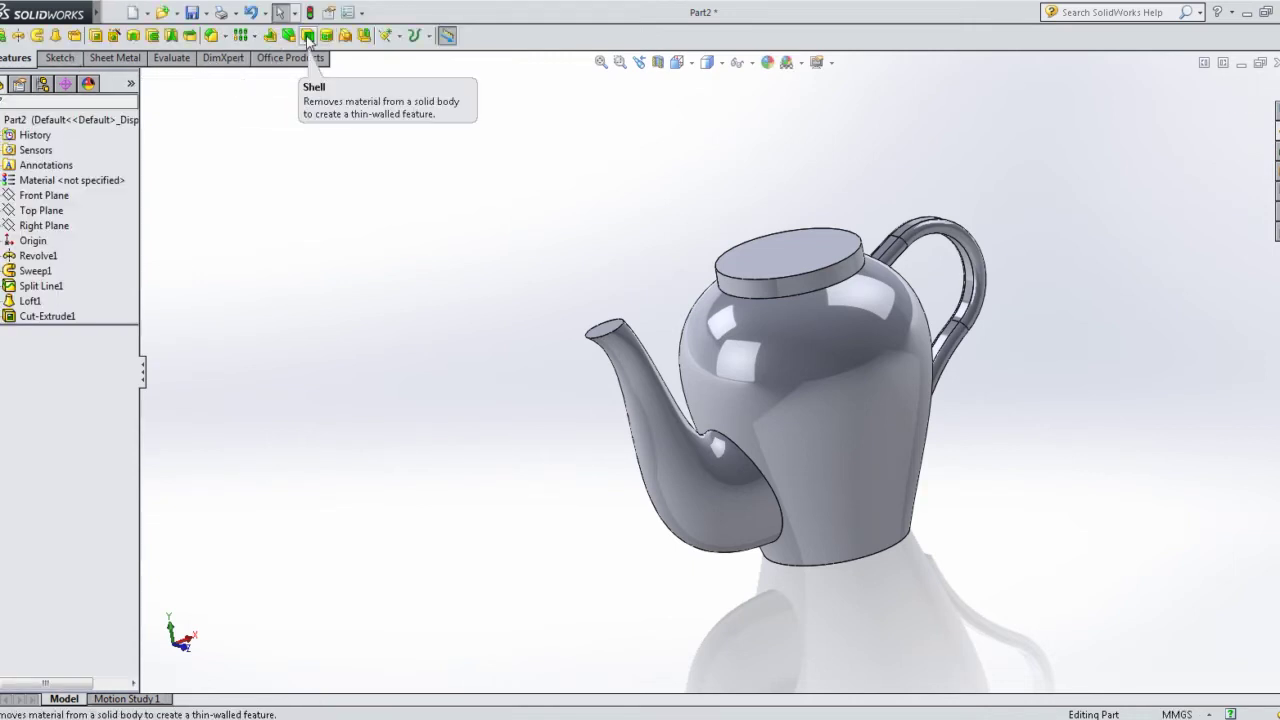
- Shell the teapot with 4.5 mm walls, removing the lid top and spout tip faces
{"action": "left_click", "coordinate": [308, 37]}
{"action": "left_click", "coordinate": [789, 256]}
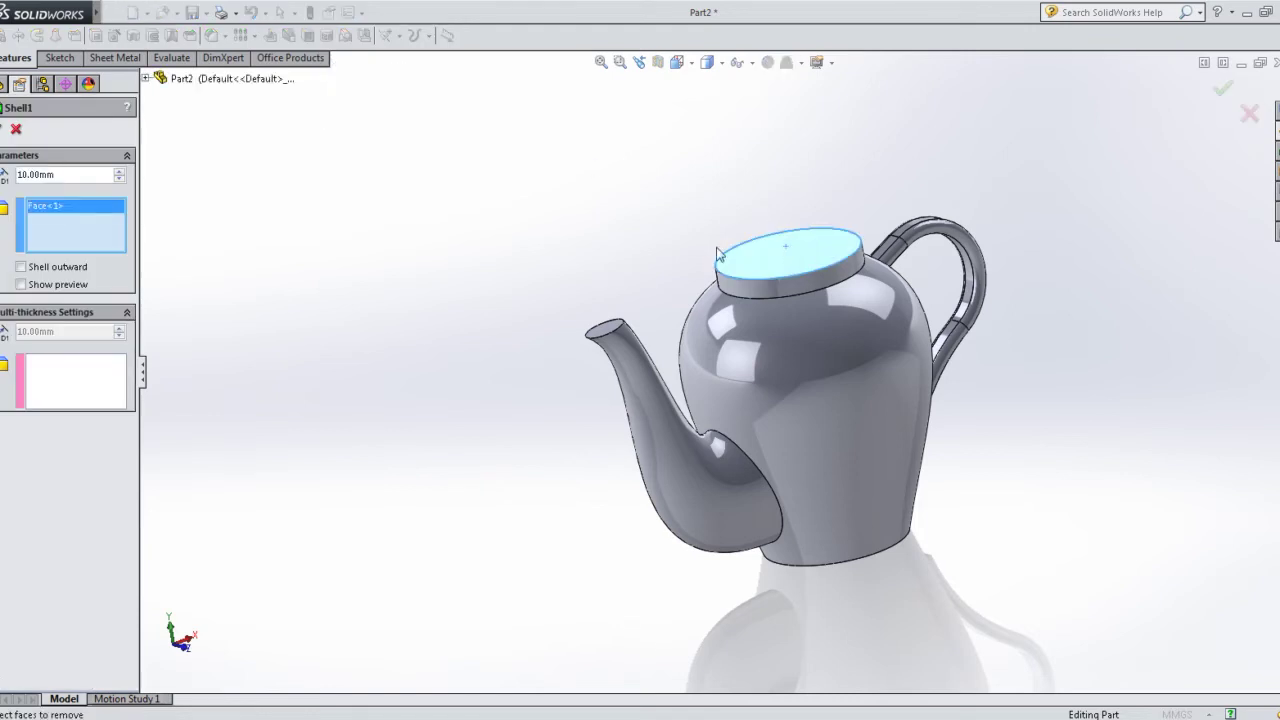
{"action": "left_click", "coordinate": [608, 331]}
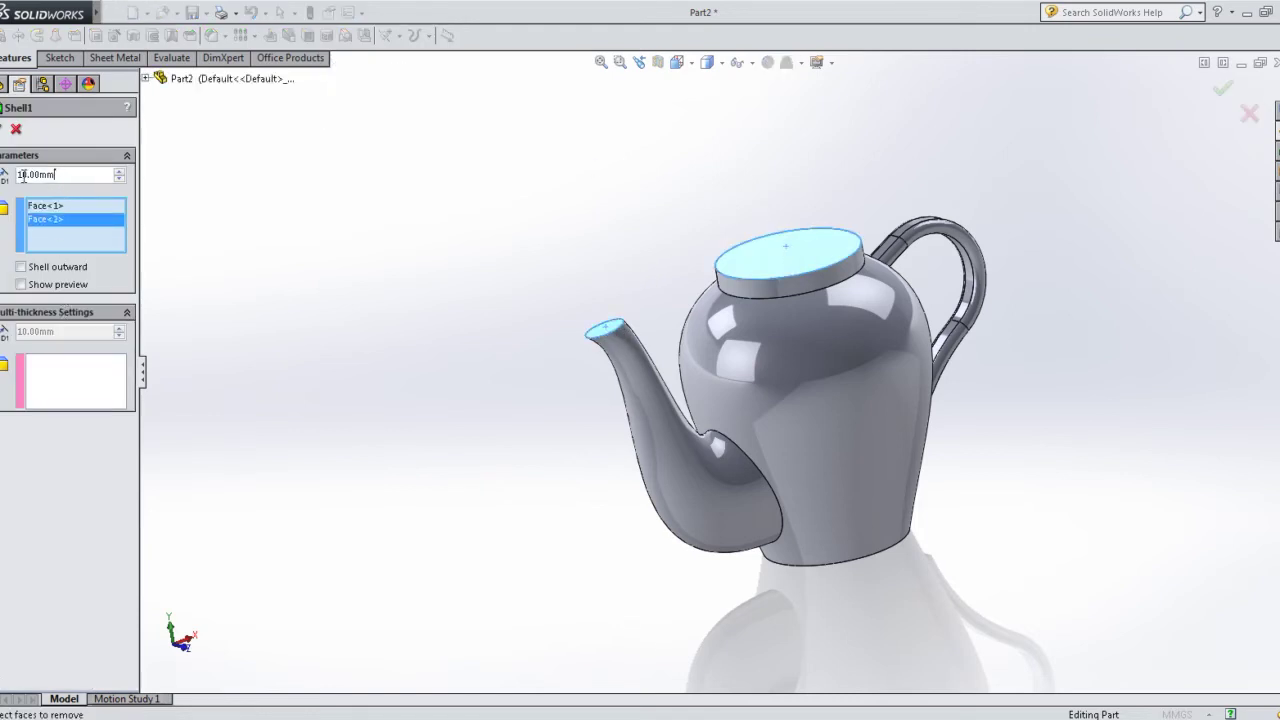
{"action": "type", "text": "3"}
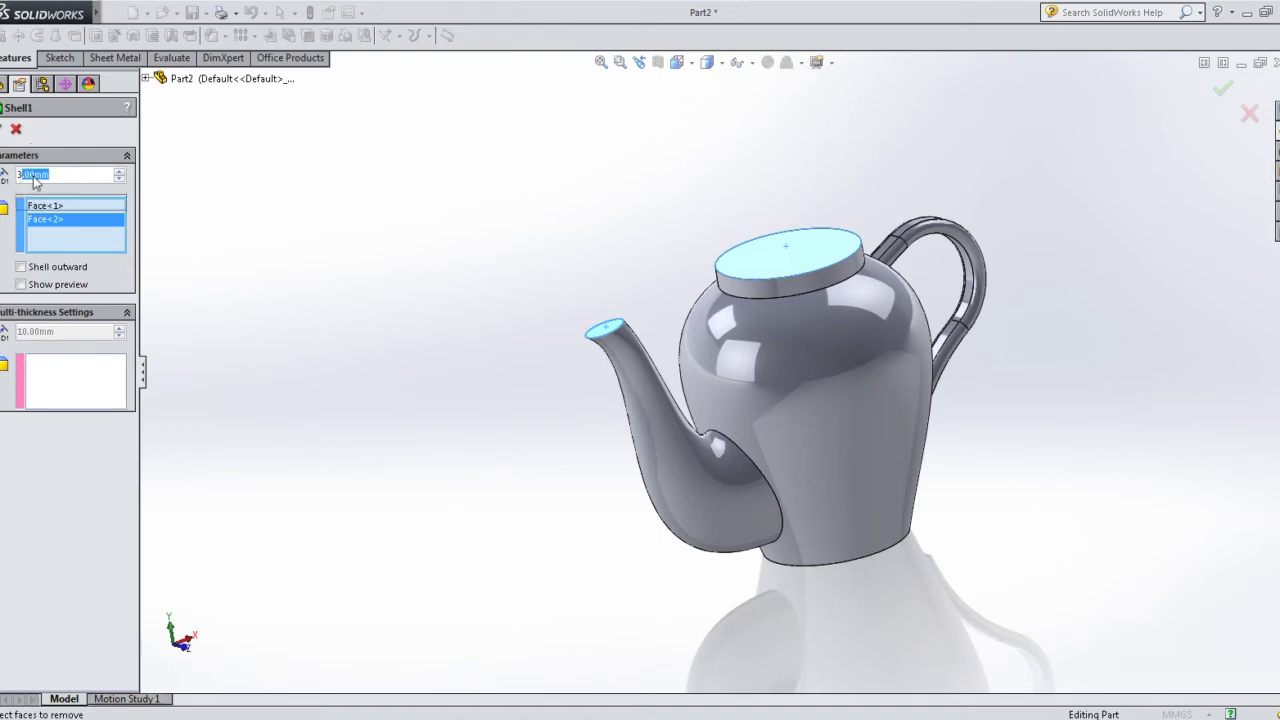
{"action": "left_click_drag", "start_coordinate": [35, 180], "coordinate": [7, 176]}
{"action": "type", "text": "4.5"}
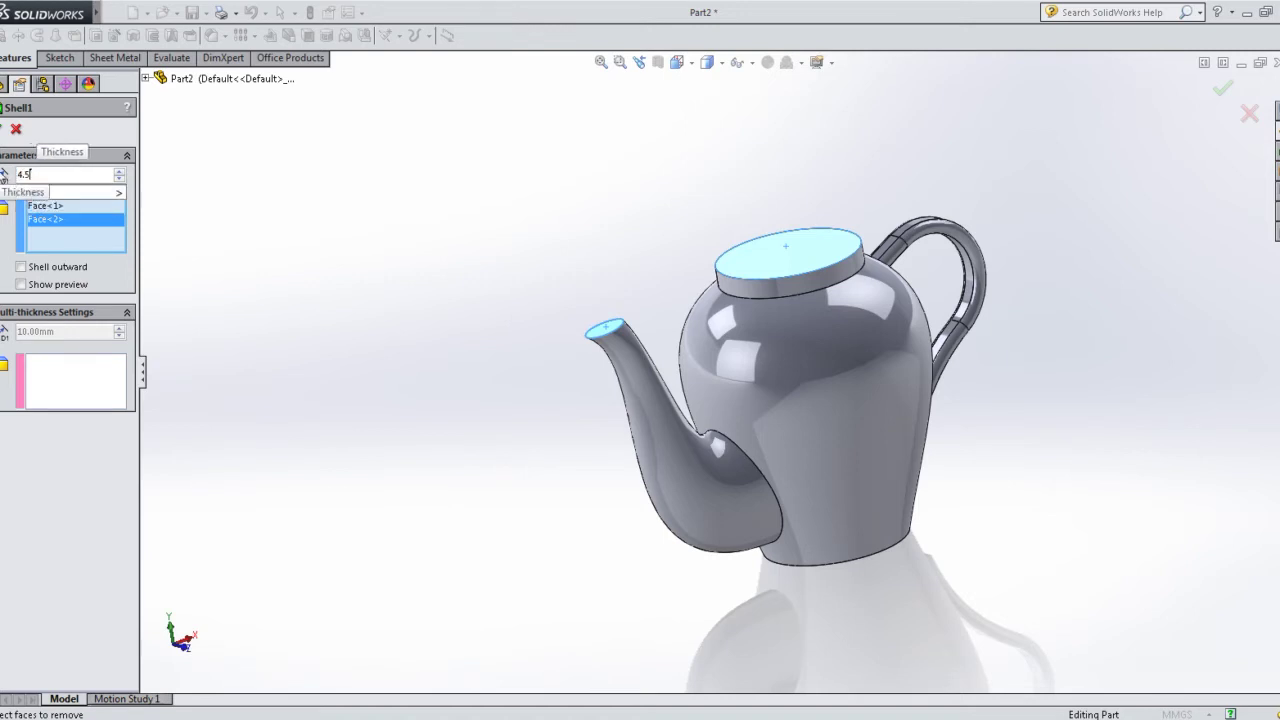
{"action": "left_click", "coordinate": [2, 130]}
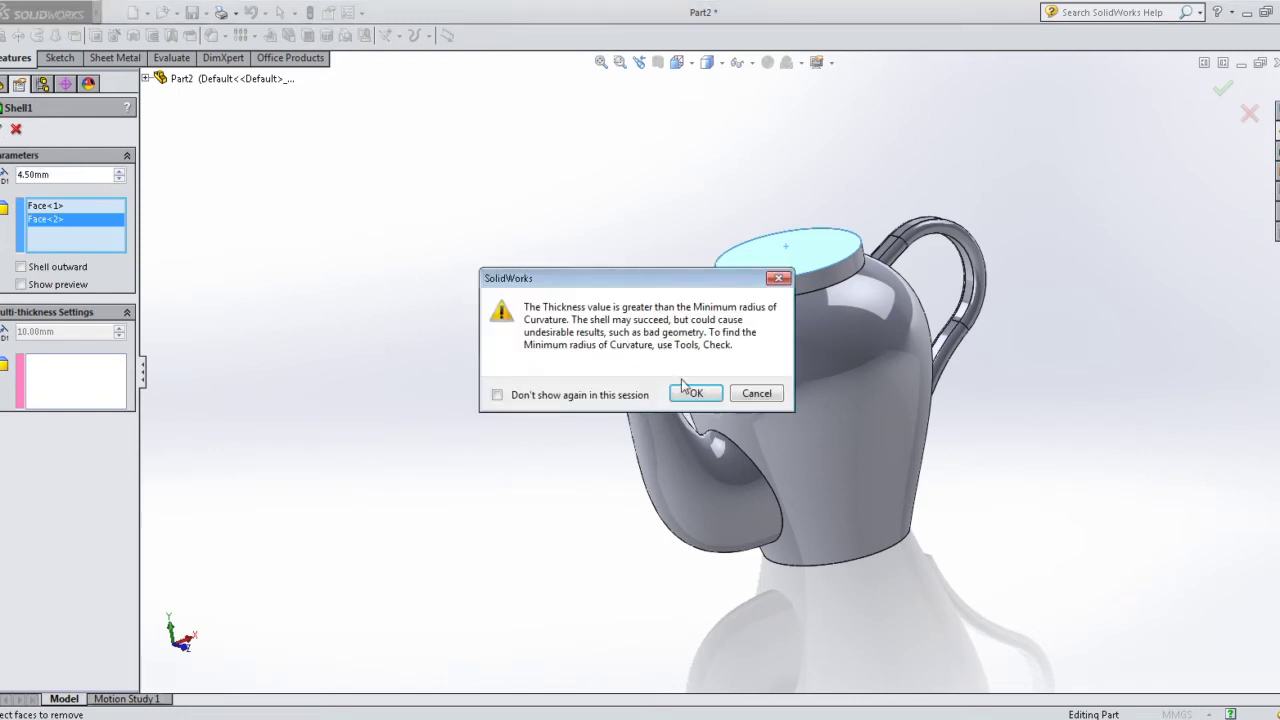
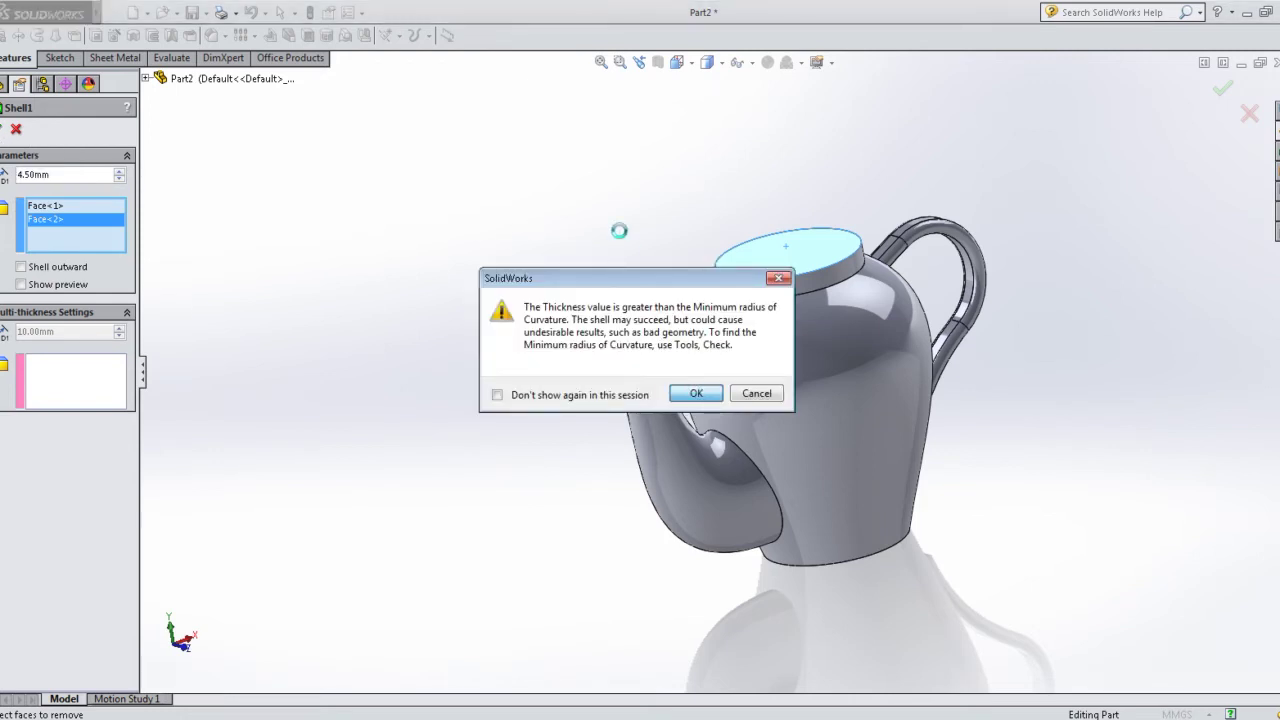
- Accept the thickness warning and shell the teapot 4.50 mm thick outward as Shell2
{"action": "key", "text": "Return"}
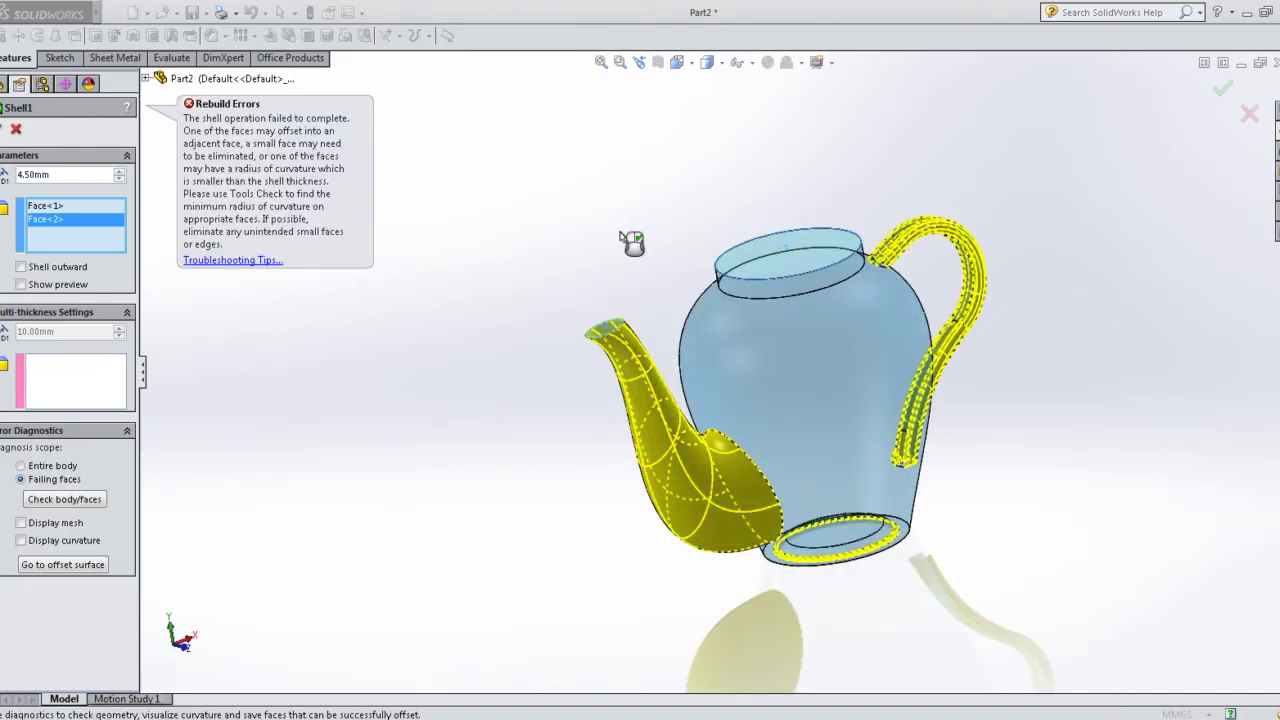
{"action": "left_click", "coordinate": [21, 267]}
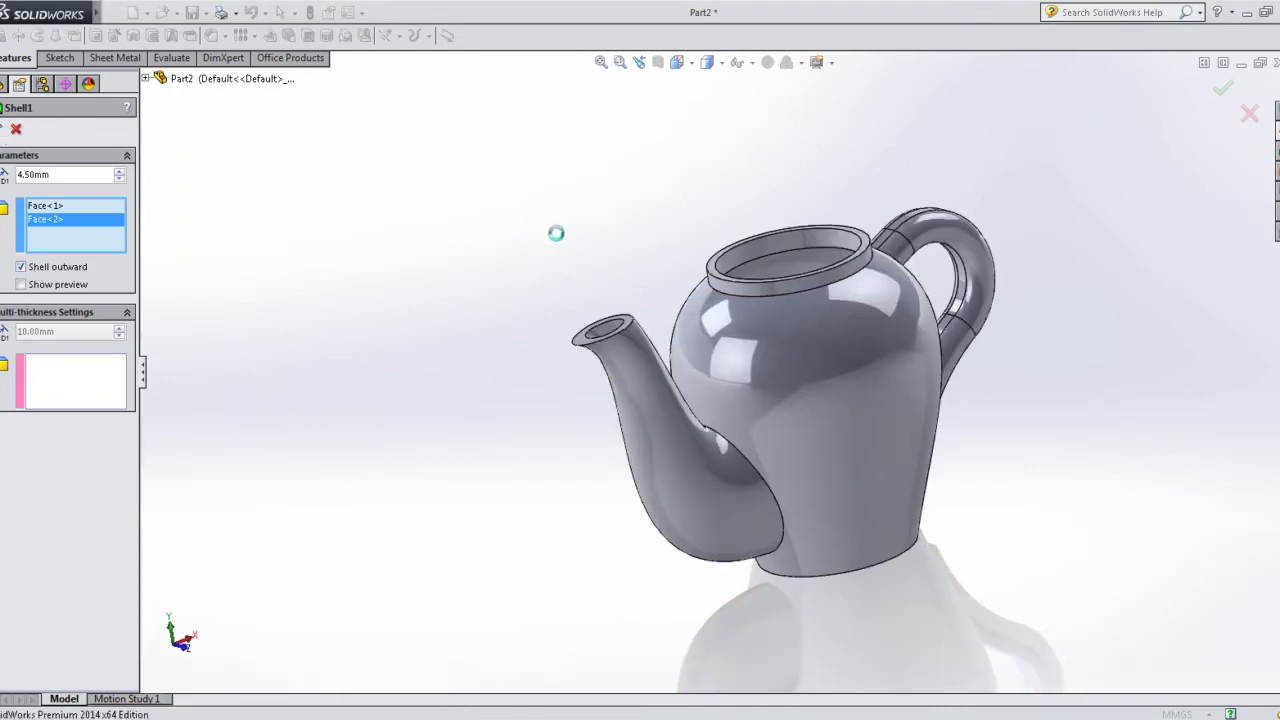
{"action": "mouse_move", "coordinate": [661, 270]}
{"action": "middle_mouse_down"}
{"action": "mouse_move", "coordinate": [586, 429]}
{"action": "mouse_move", "coordinate": [694, 503]}
{"action": "mouse_move", "coordinate": [694, 534]}
{"action": "mouse_move", "coordinate": [663, 479]}
{"action": "mouse_move", "coordinate": [608, 277]}
{"action": "middle_mouse_up"}
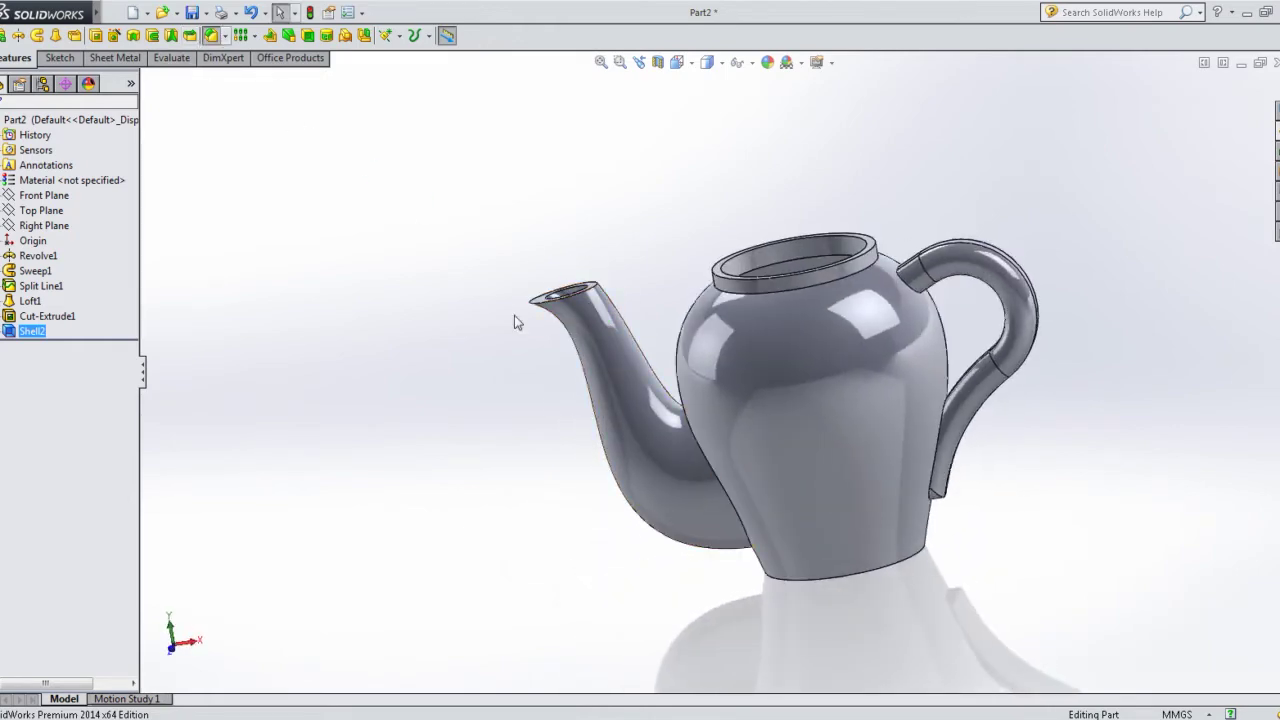
- Start a 5 mm fillet on the handle's lower and upper joint edges
{"action": "scroll", "coordinate": [890, 479], "scroll_direction": "down", "scroll_amount": 3}
{"action": "scroll", "coordinate": [938, 446], "scroll_direction": "down", "scroll_amount": 3}
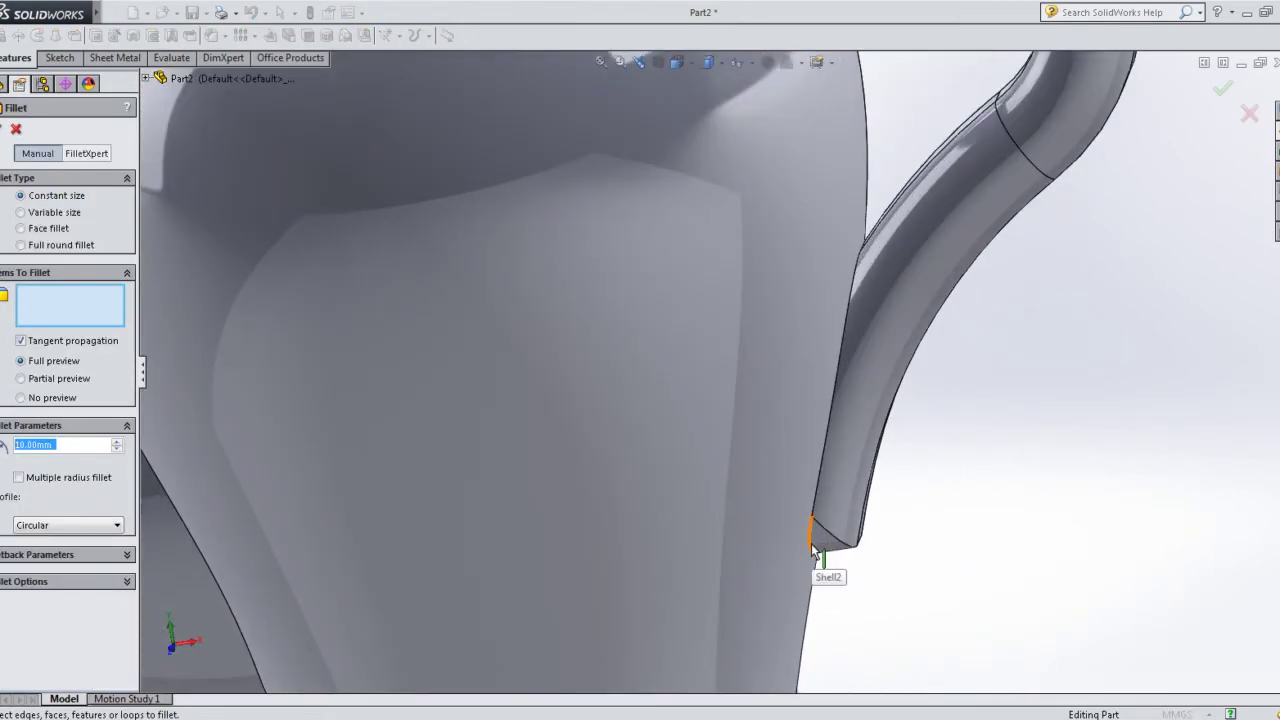
{"action": "left_click", "coordinate": [811, 546]}
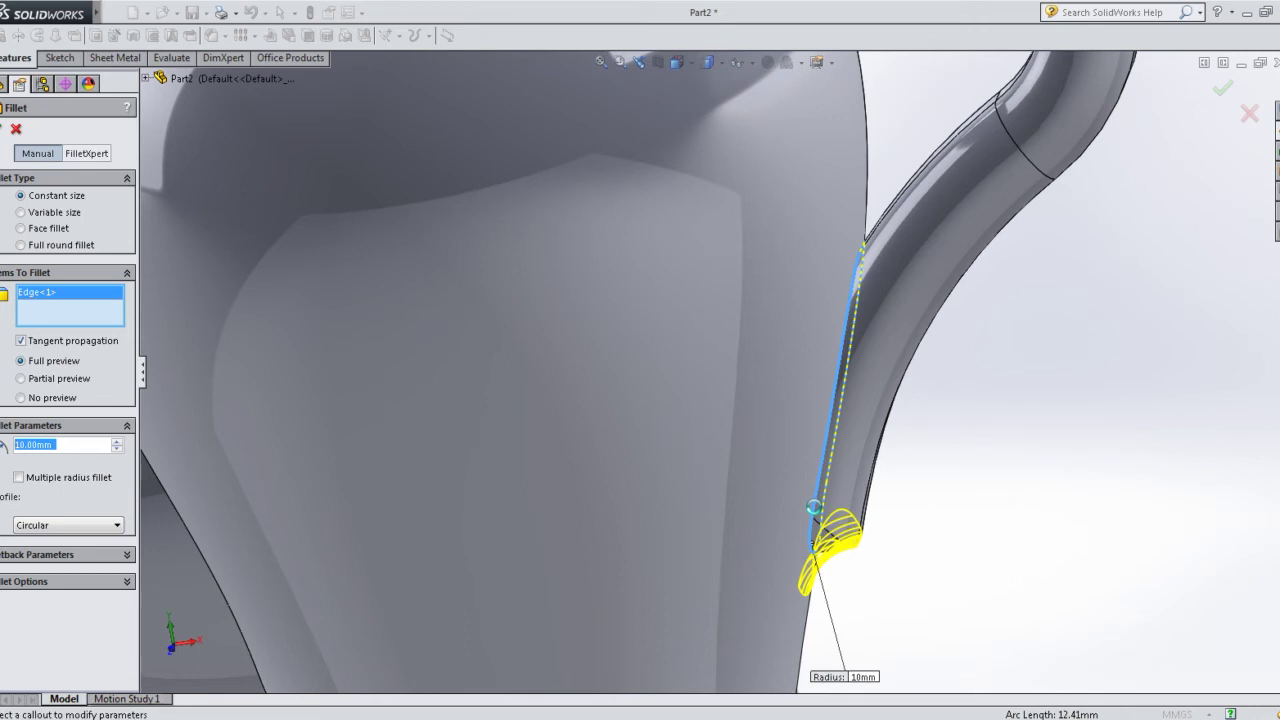
{"action": "left_click", "coordinate": [814, 510]}
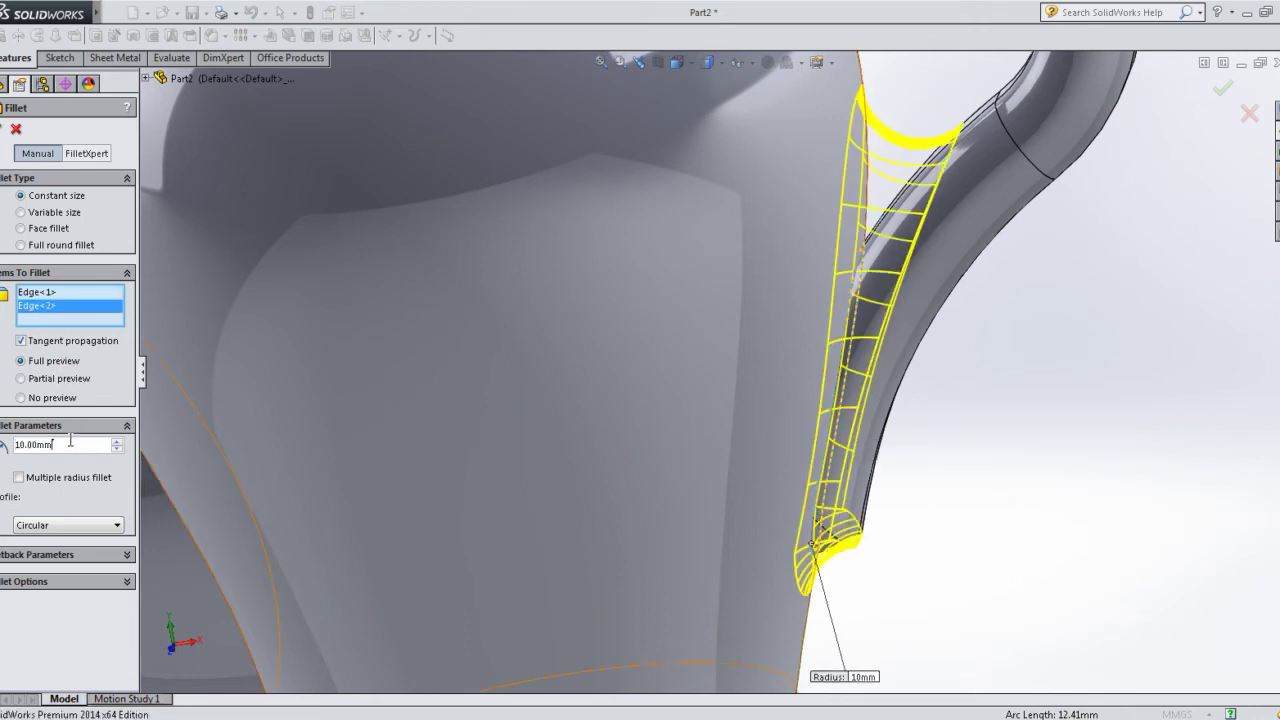
{"action": "type", "text": "5"}
{"action": "key", "text": "Return"}
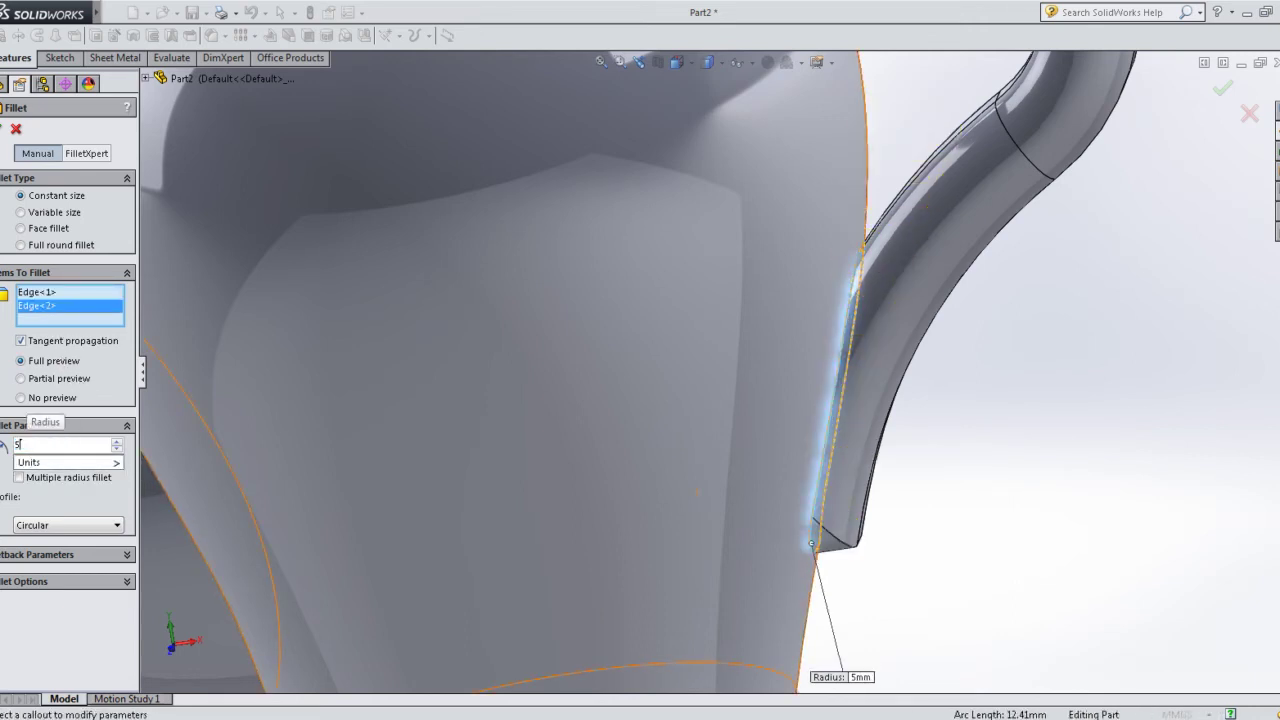
{"action": "scroll", "coordinate": [842, 195], "scroll_direction": "down", "scroll_amount": 3}
{"action": "scroll", "coordinate": [842, 195], "scroll_direction": "up", "scroll_amount": 3}
{"action": "scroll", "coordinate": [737, 166], "scroll_direction": "up", "scroll_amount": 3}
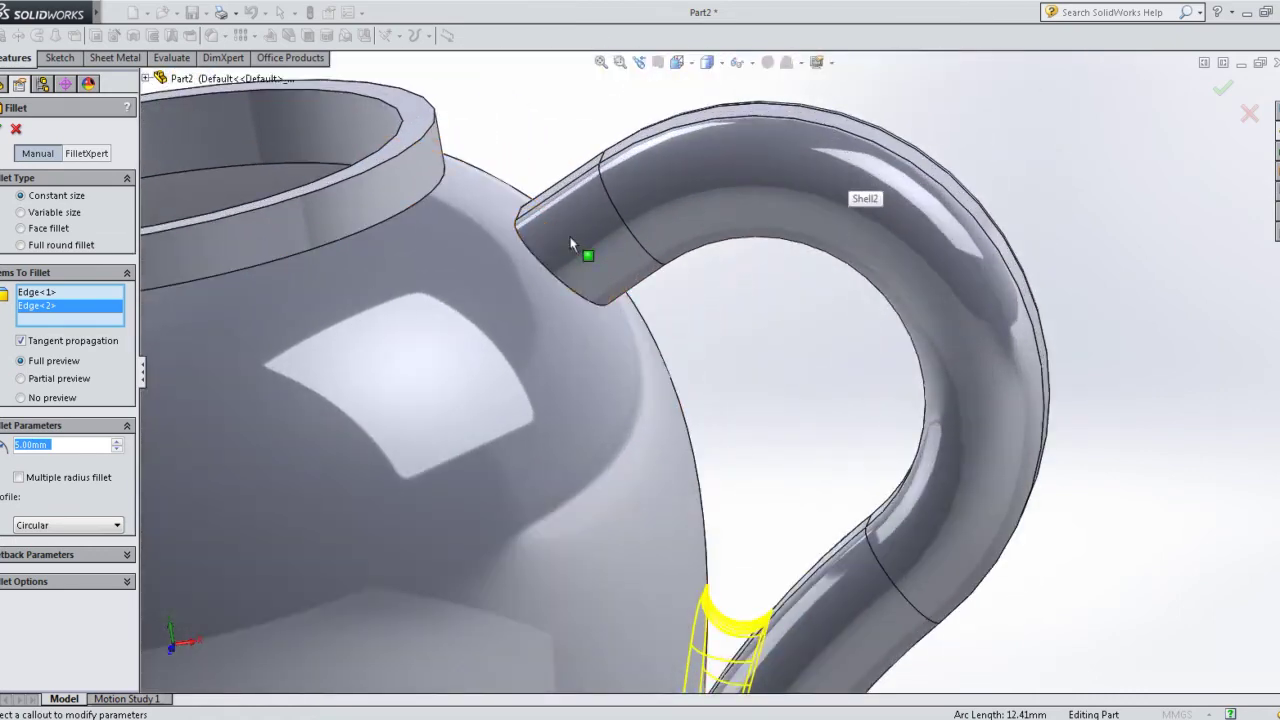
{"action": "left_click", "coordinate": [538, 259]}
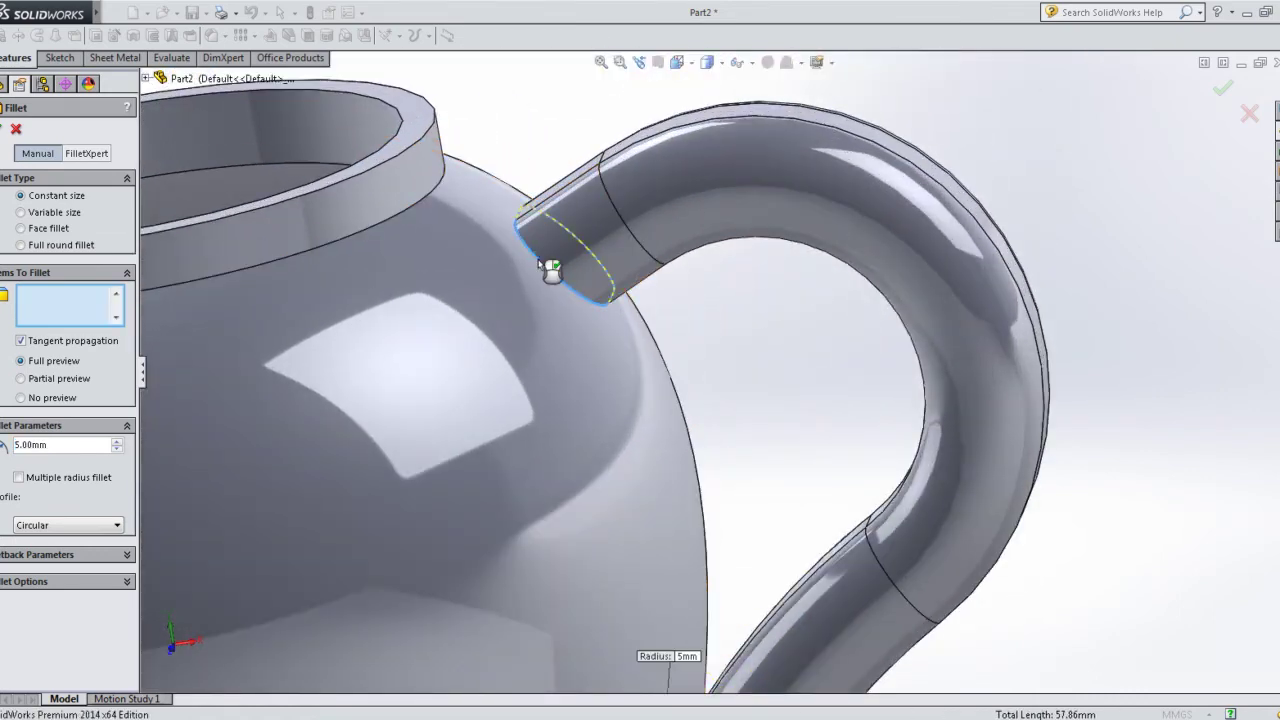
{"action": "scroll", "coordinate": [469, 374], "scroll_direction": "down", "scroll_amount": 3}
{"action": "scroll", "coordinate": [469, 374], "scroll_direction": "down", "scroll_amount": 3}
- Add the spout joint, collar base and bottom edges, then apply the 5 mm Fillet1
{"action": "middle_click_drag", "start_coordinate": [469, 374], "coordinate": [543, 437]}
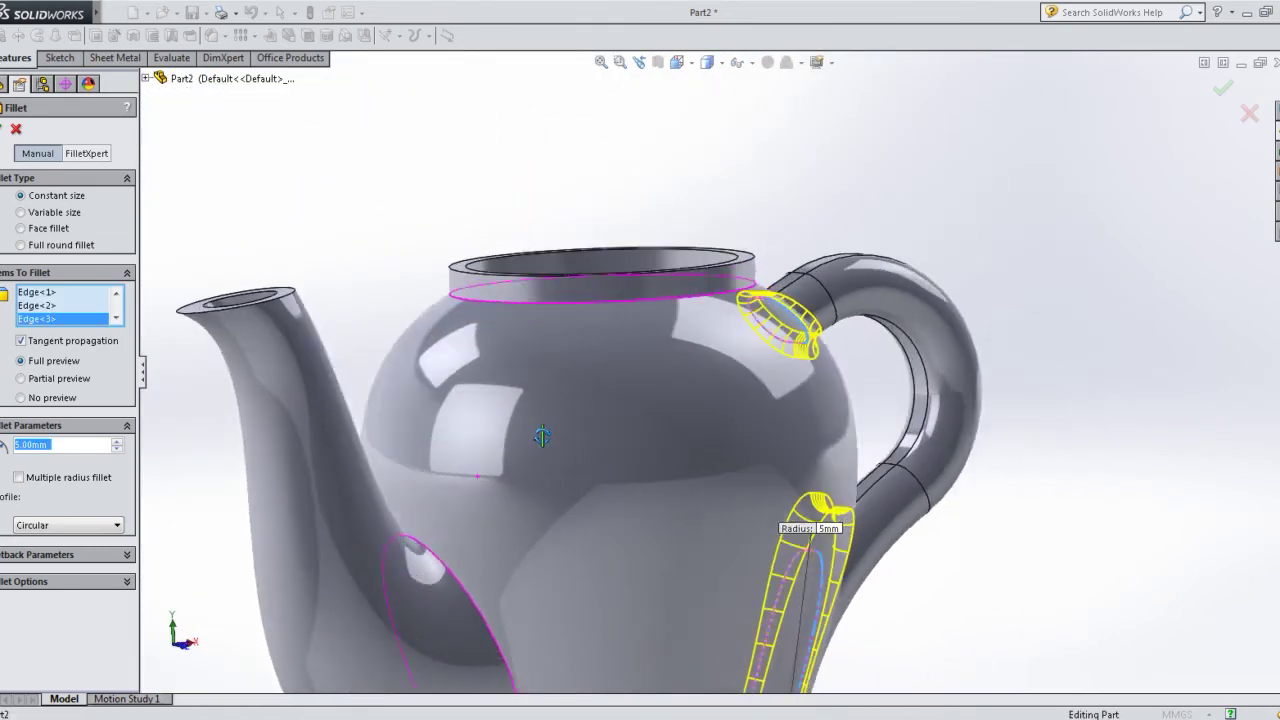
{"action": "left_click", "coordinate": [465, 592]}
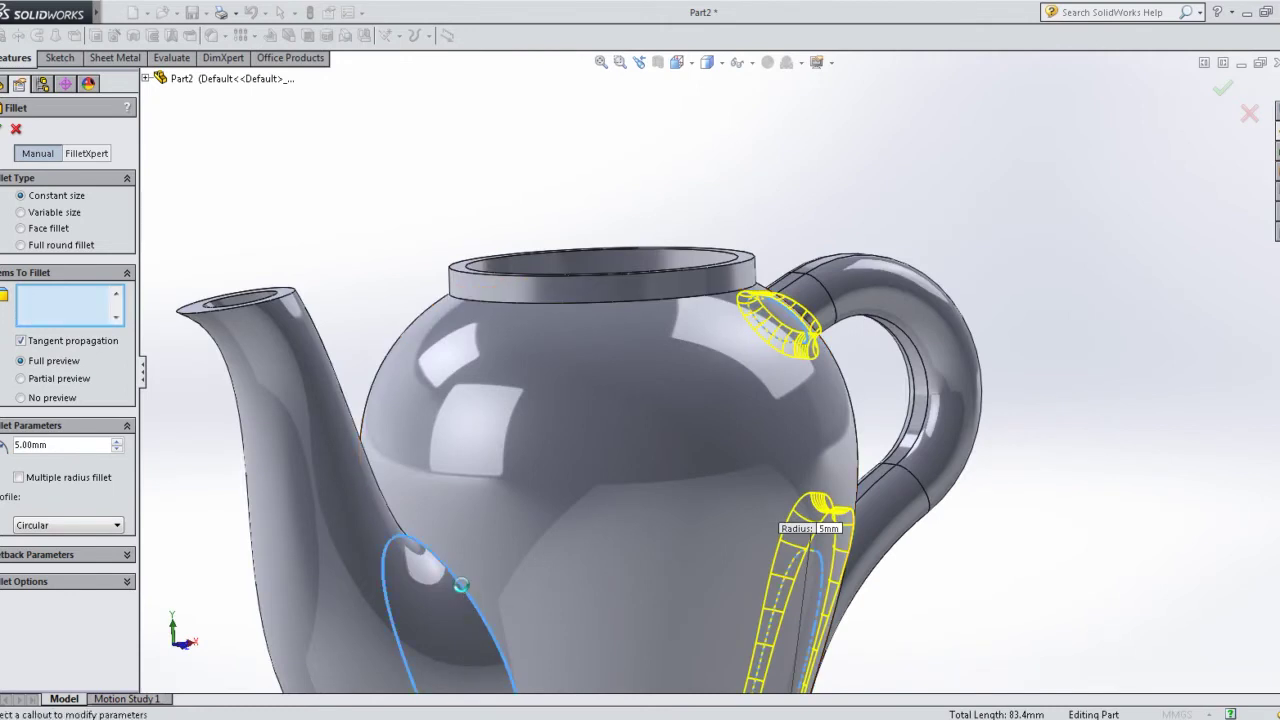
{"action": "left_click", "coordinate": [544, 304]}
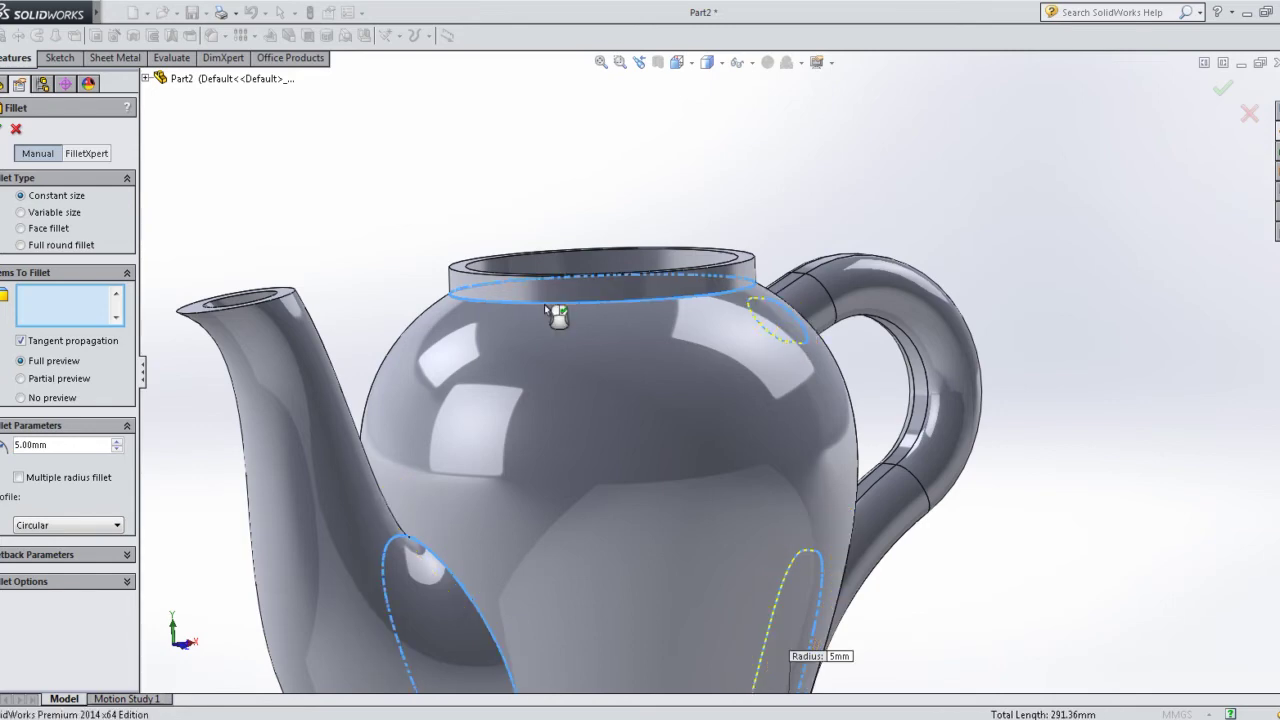
{"action": "middle_click_drag", "start_coordinate": [544, 304], "coordinate": [676, 649]}
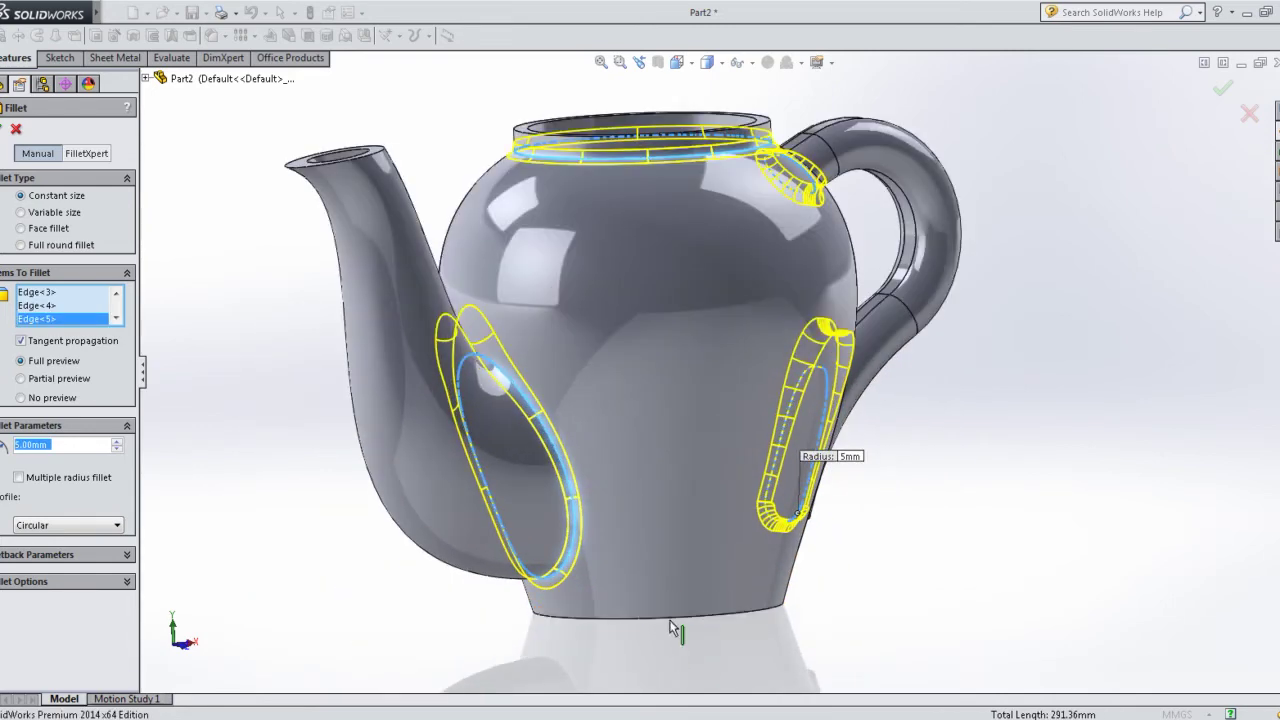
{"action": "left_click", "coordinate": [671, 620]}
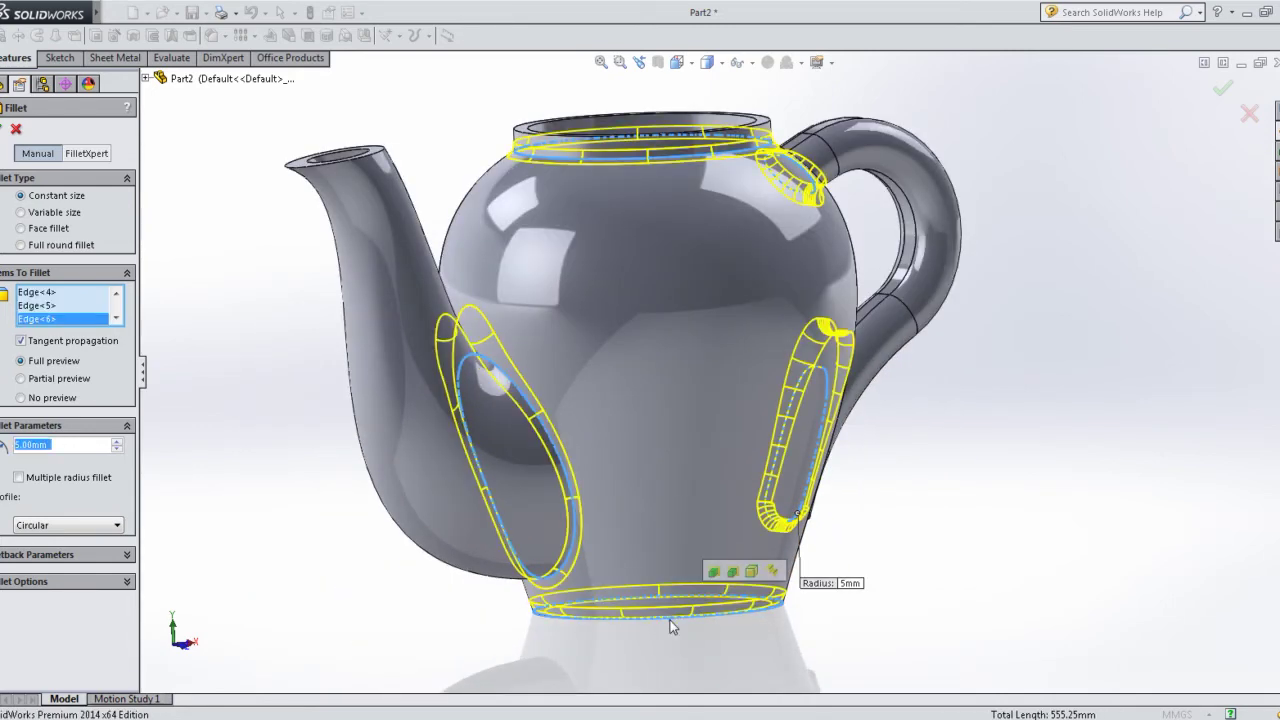
{"action": "left_click", "coordinate": [1221, 92]}
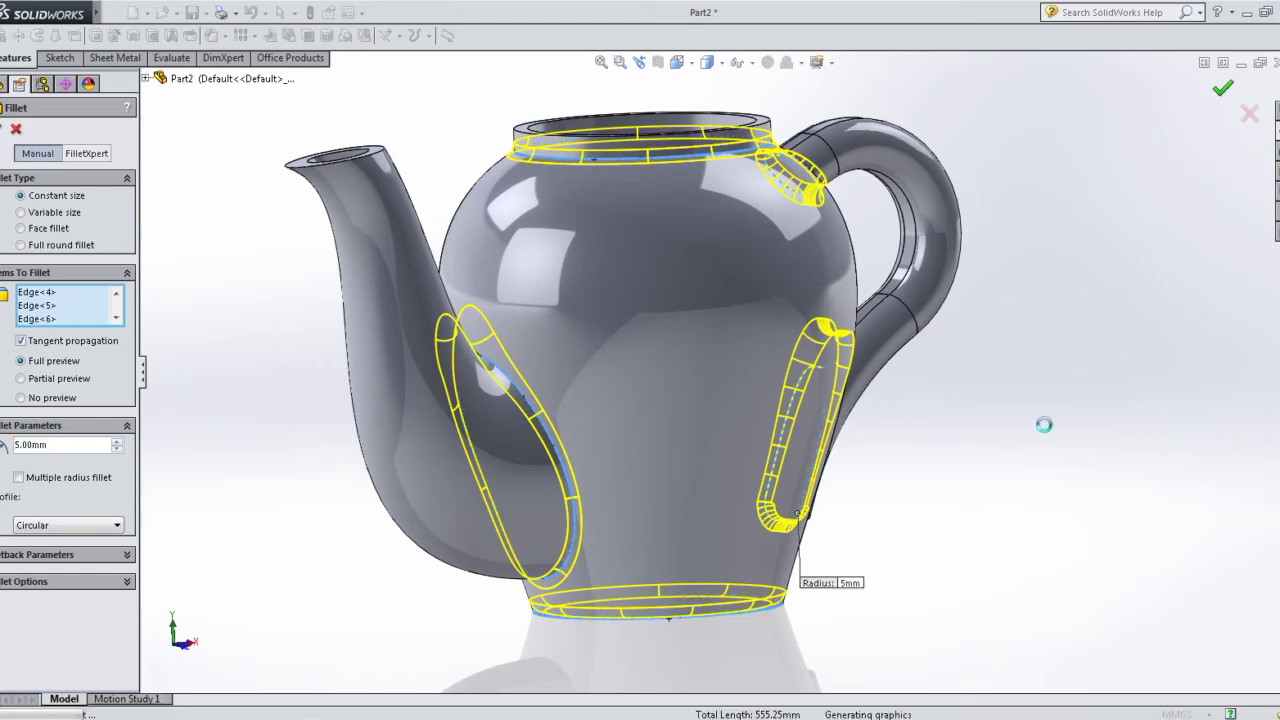
{"action": "left_click", "coordinate": [988, 423]}
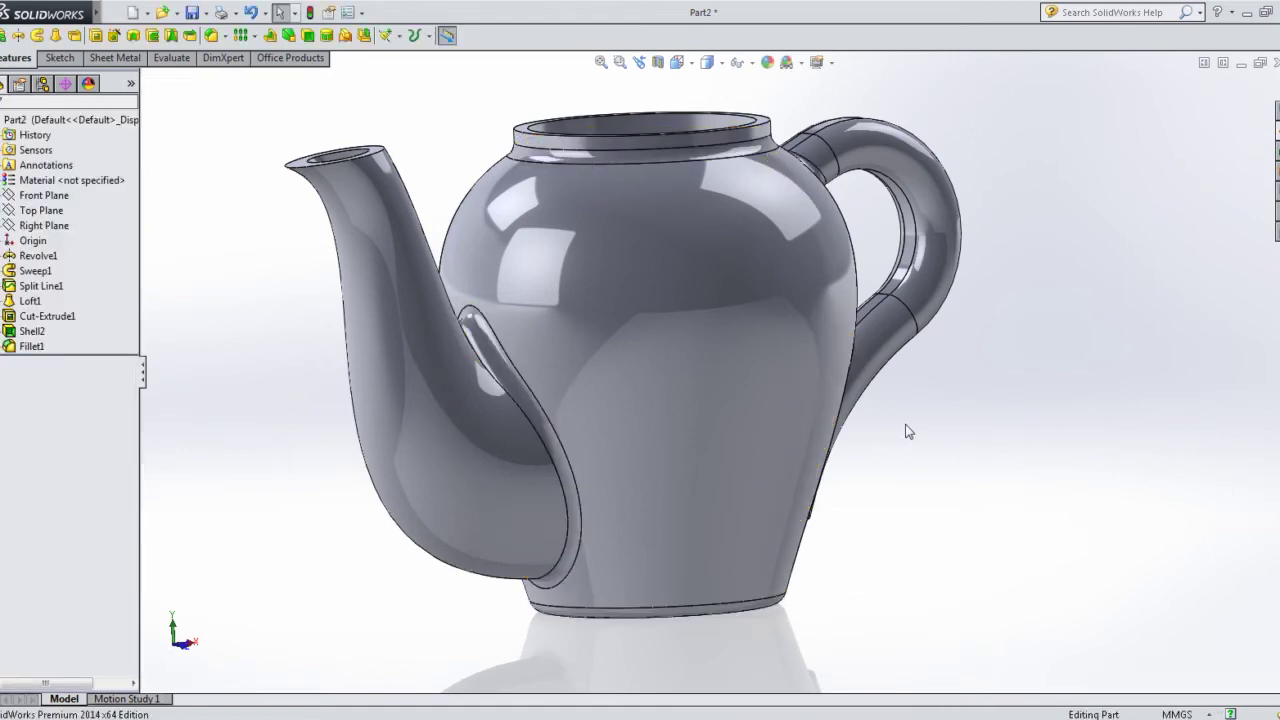
{"action": "scroll", "coordinate": [880, 415], "scroll_direction": "up", "scroll_amount": 3}
- Fillet the spout's top rim face at 1.5 mm as Fillet2
{"action": "mouse_move", "coordinate": [857, 403]}
{"action": "middle_mouse_down"}
{"action": "mouse_move", "coordinate": [828, 458]}
{"action": "mouse_move", "coordinate": [866, 514]}
{"action": "mouse_move", "coordinate": [843, 500]}
{"action": "mouse_move", "coordinate": [863, 437]}
{"action": "mouse_move", "coordinate": [836, 438]}
{"action": "mouse_move", "coordinate": [863, 477]}
{"action": "mouse_move", "coordinate": [862, 532]}
{"action": "middle_mouse_up"}
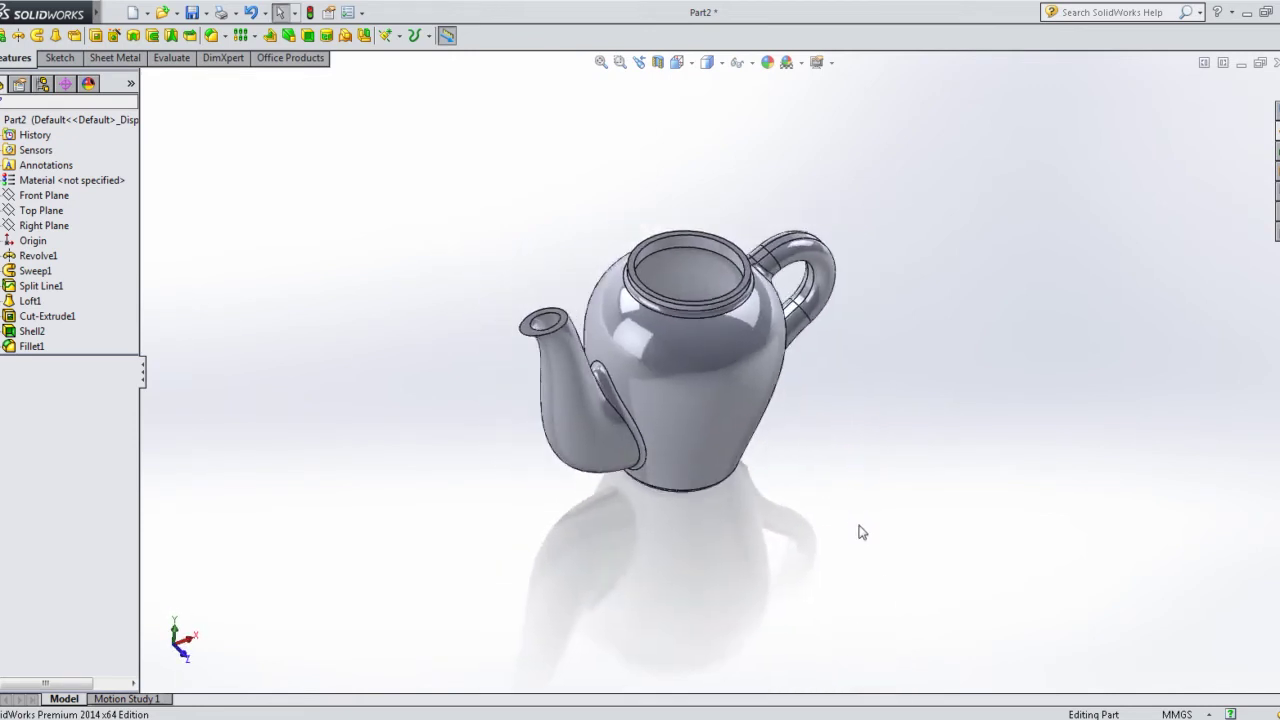
{"action": "left_click", "coordinate": [209, 38]}
{"action": "scroll", "coordinate": [530, 358], "scroll_direction": "down", "scroll_amount": 4}
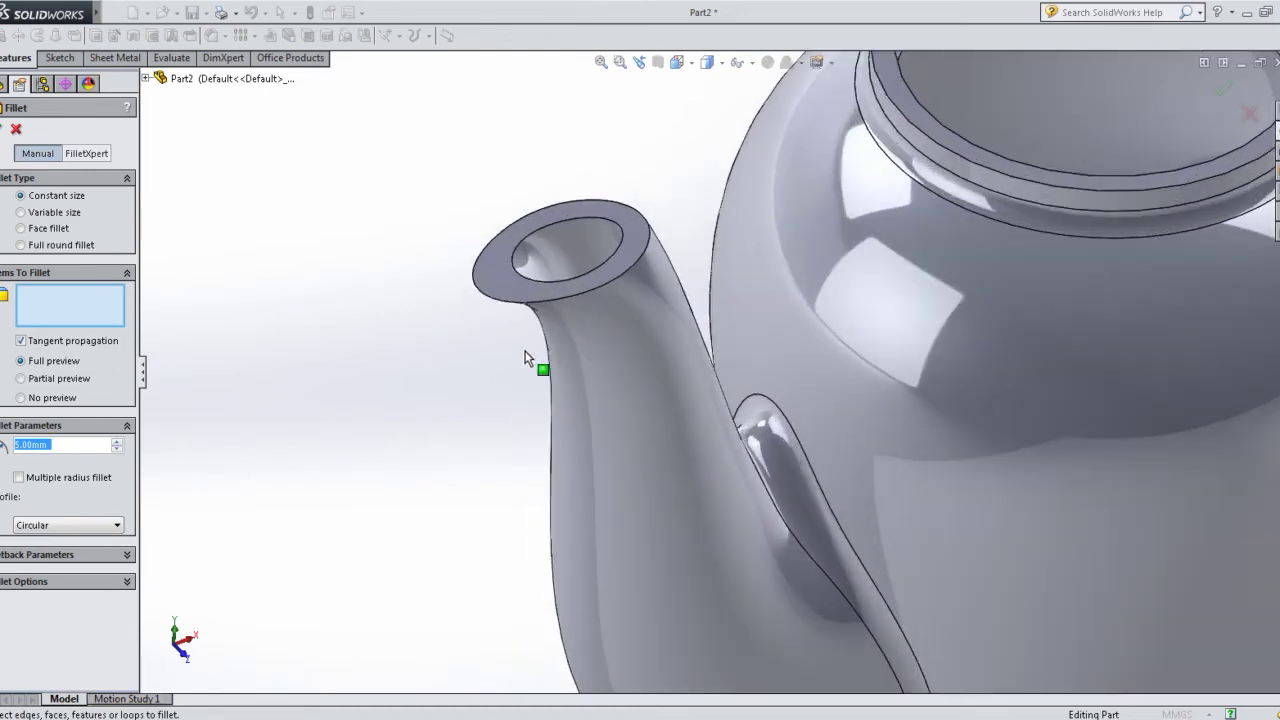
{"action": "left_click", "coordinate": [511, 272]}
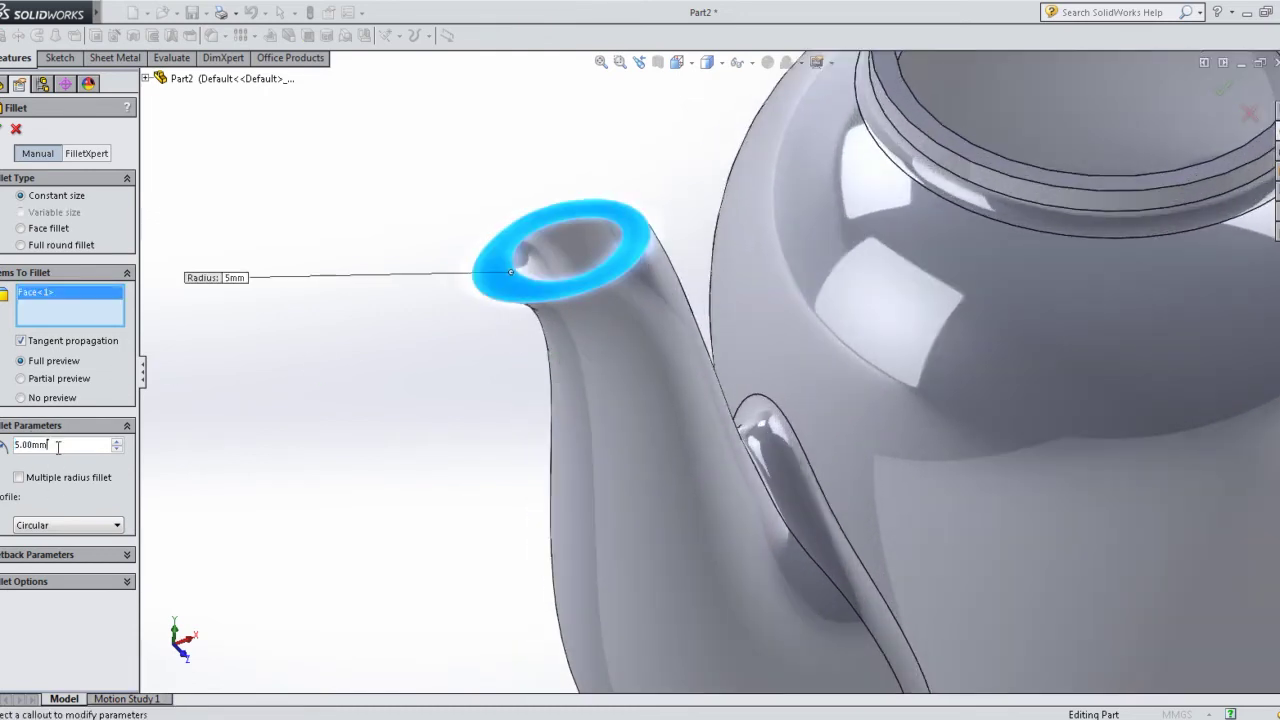
{"action": "type", "text": "2.5"}
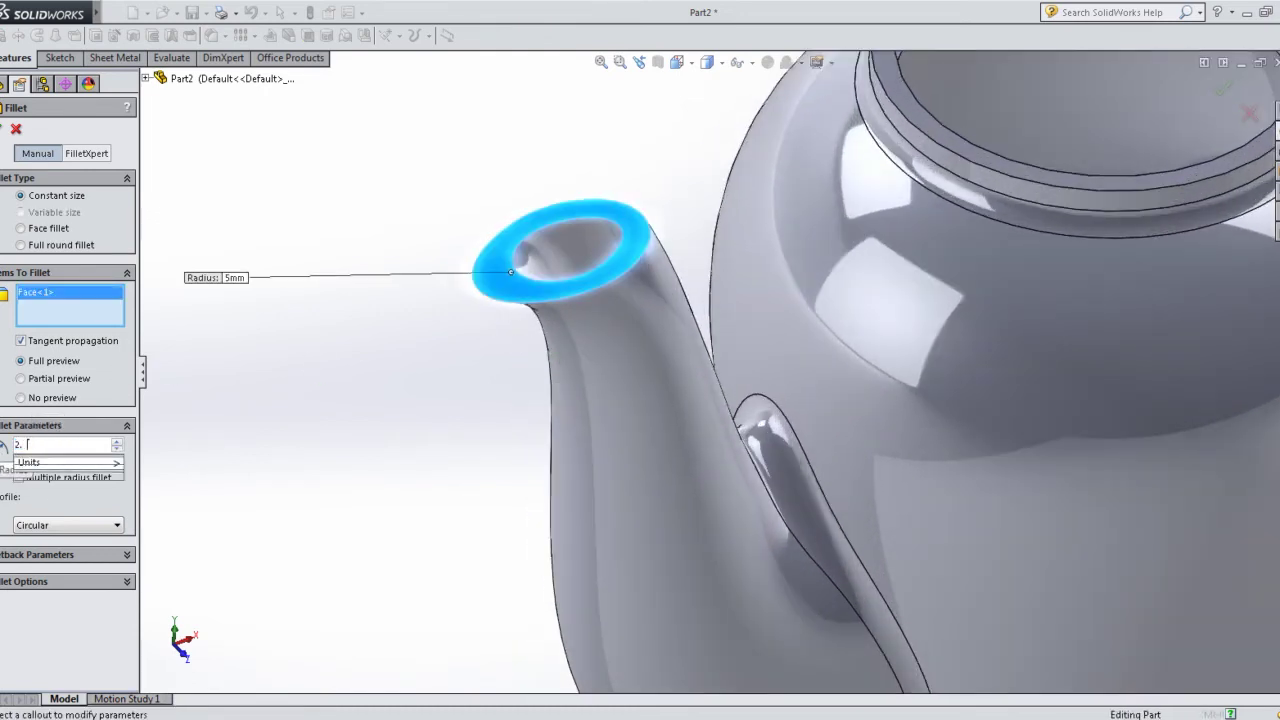
{"action": "key", "text": "Return"}
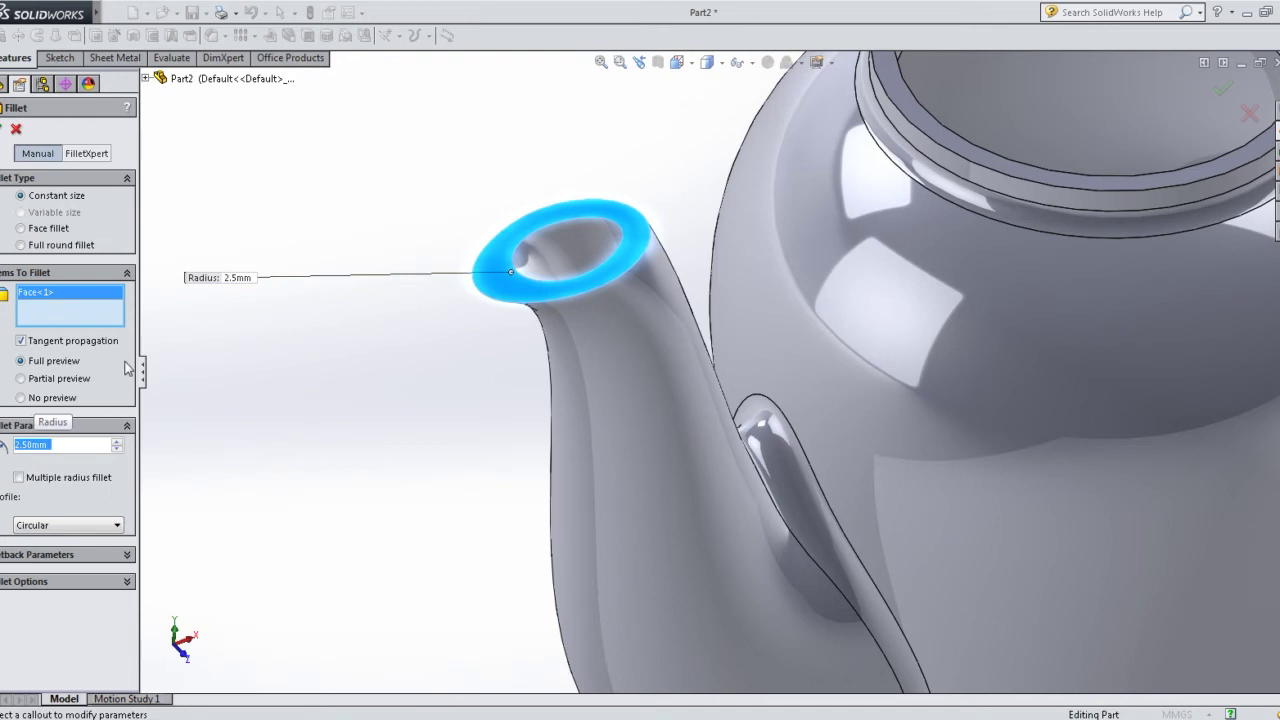
{"action": "left_click", "coordinate": [455, 362]}
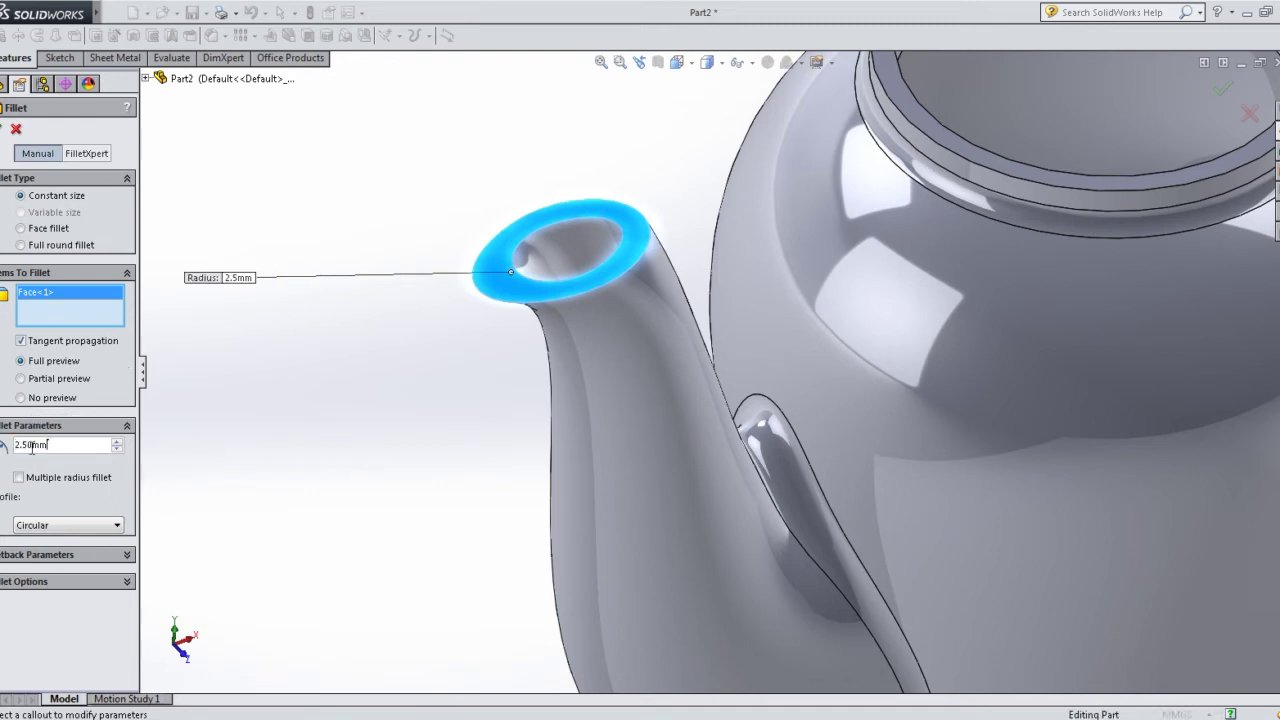
{"action": "type", "text": "1.5"}
{"action": "key", "text": "Return"}
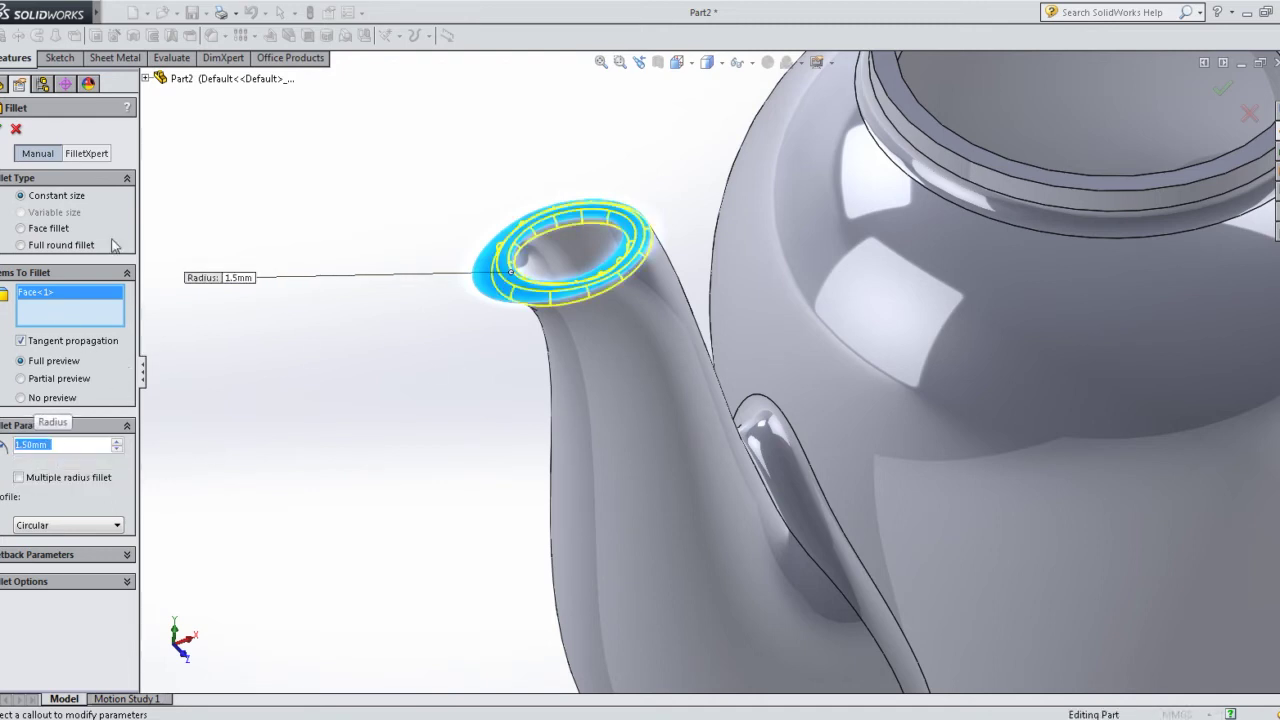
{"action": "key", "text": "Return"}
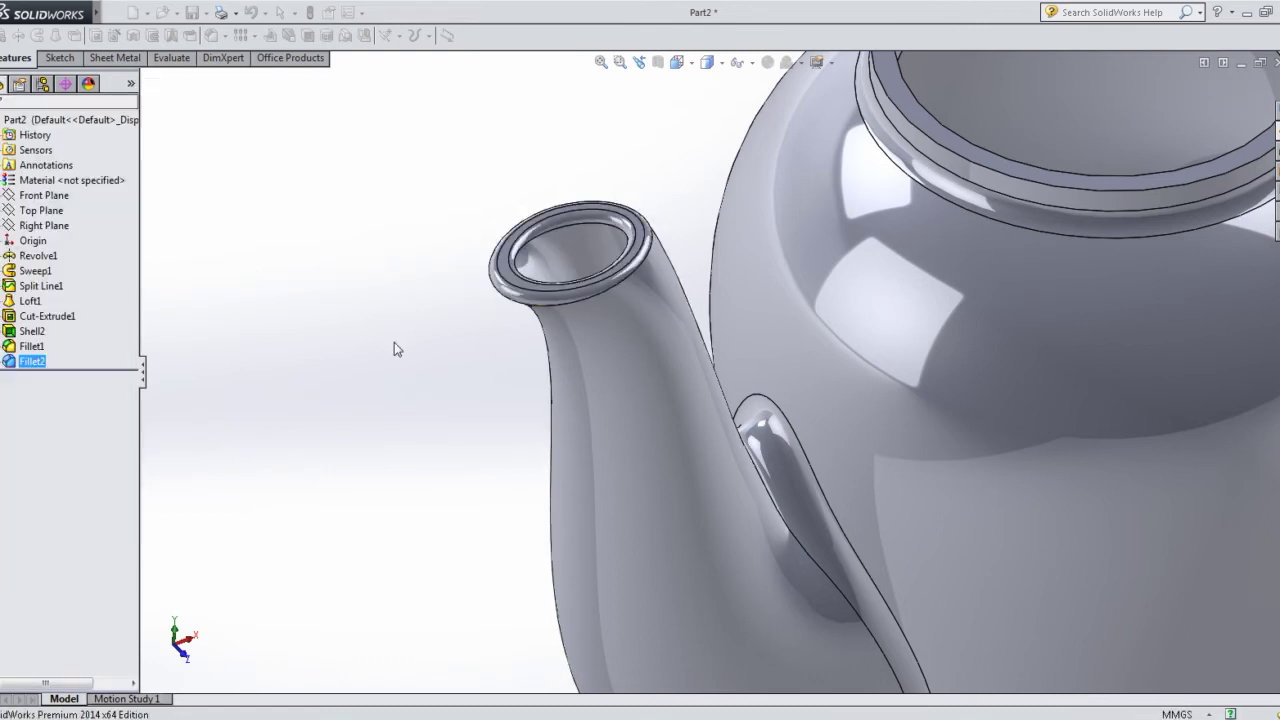
- Edit Fillet2 to reduce the spout rim radius to 0.5 mm
{"action": "left_click", "coordinate": [30, 361]}
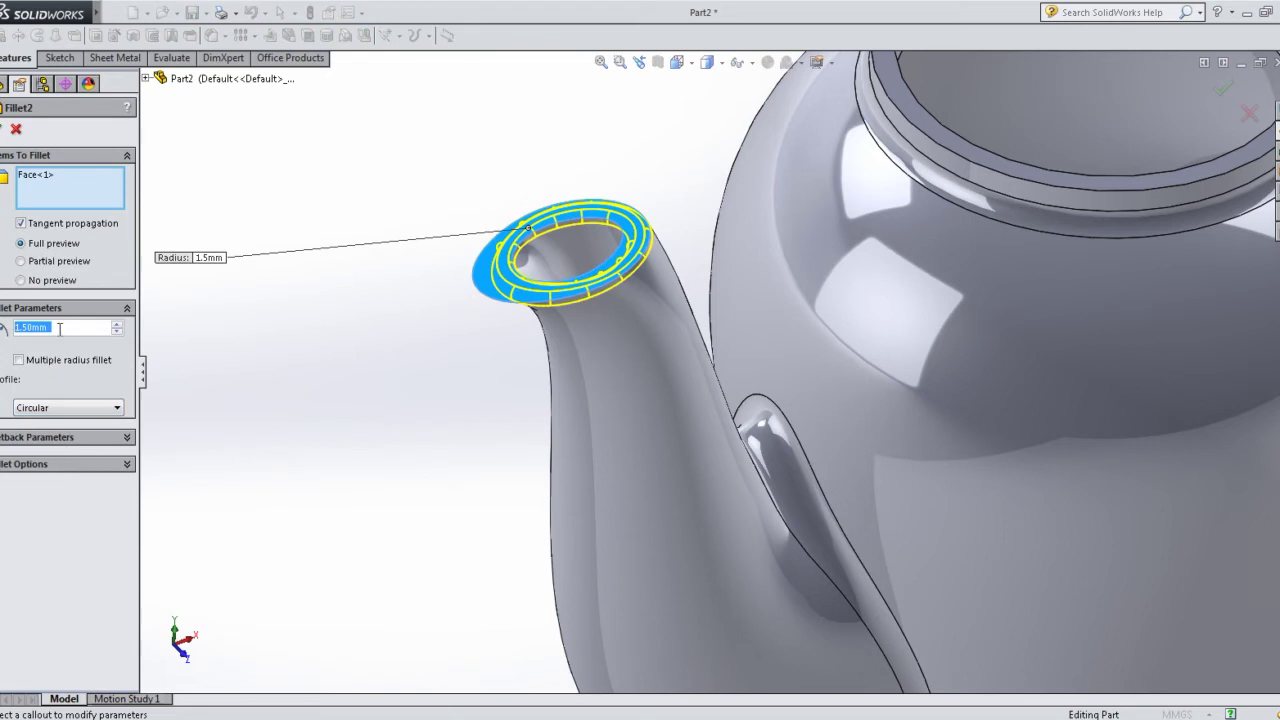
{"action": "type", "text": "0.5"}
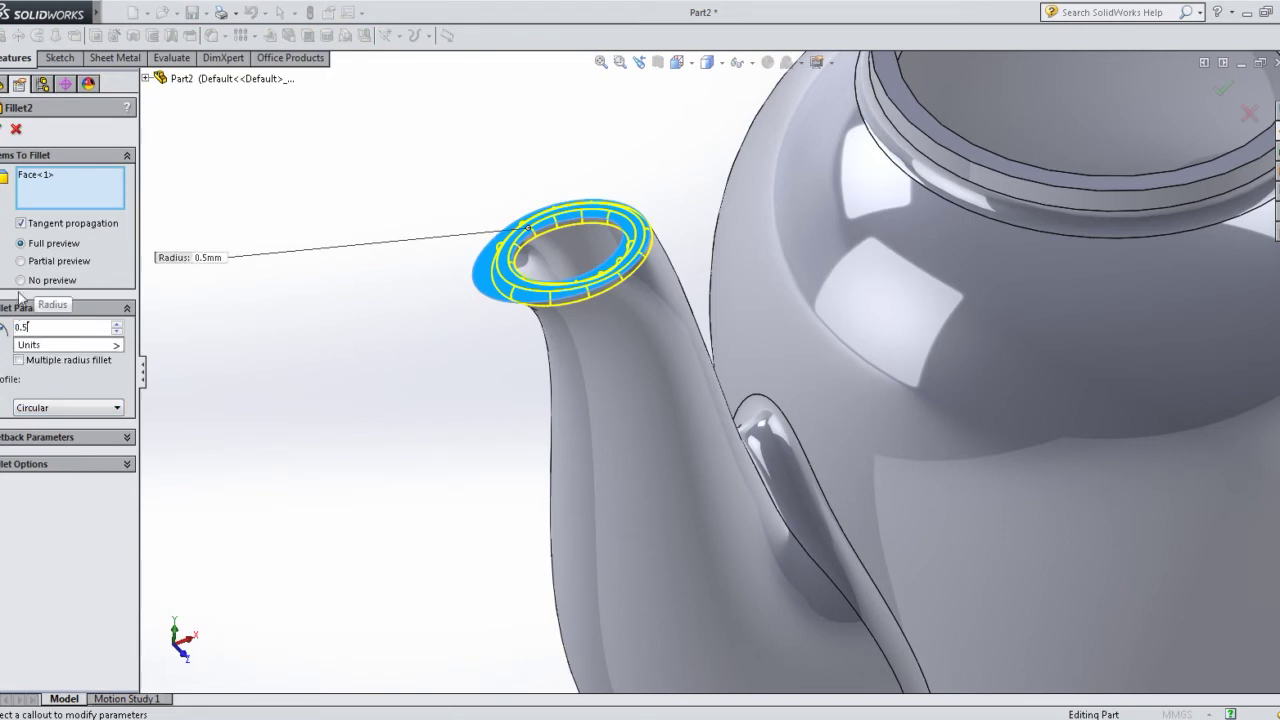
{"action": "key", "text": "Return"}
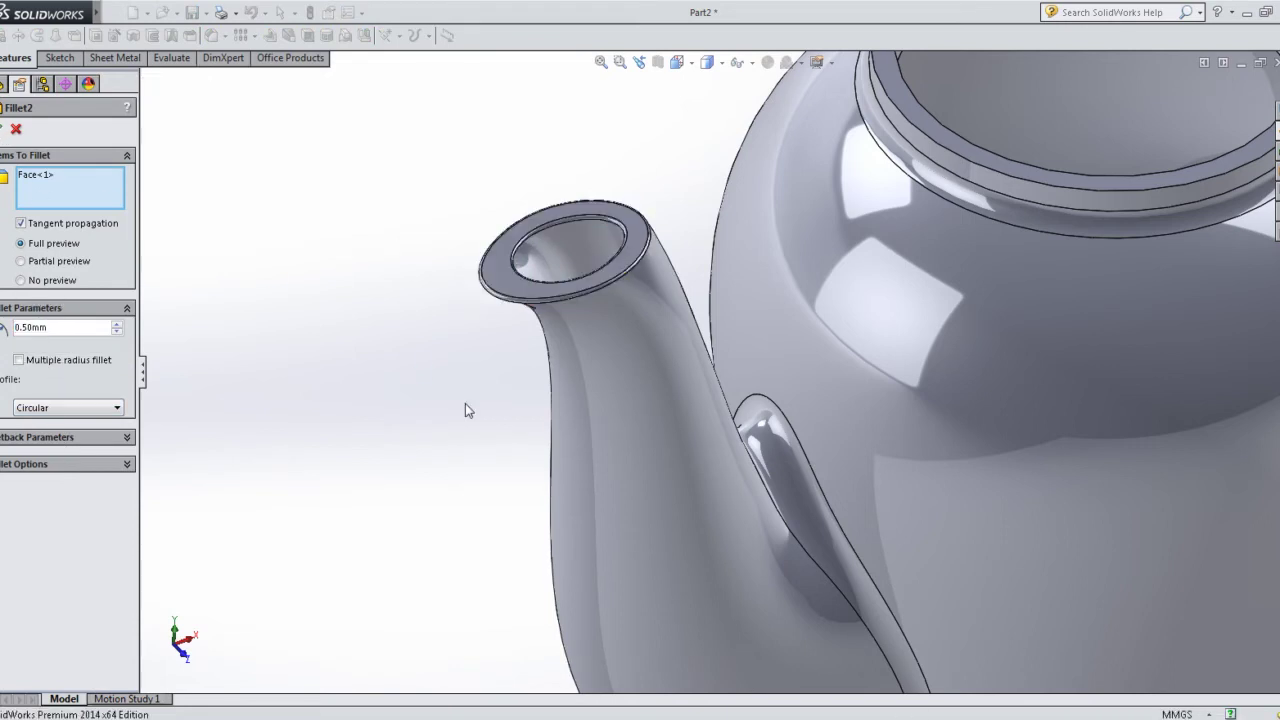
{"action": "scroll", "coordinate": [790, 410], "scroll_direction": "up", "scroll_amount": 5}
{"action": "mouse_move", "coordinate": [790, 410]}
{"action": "middle_mouse_down"}
{"action": "mouse_move", "coordinate": [773, 336]}
{"action": "mouse_move", "coordinate": [750, 360]}
{"action": "middle_mouse_up"}
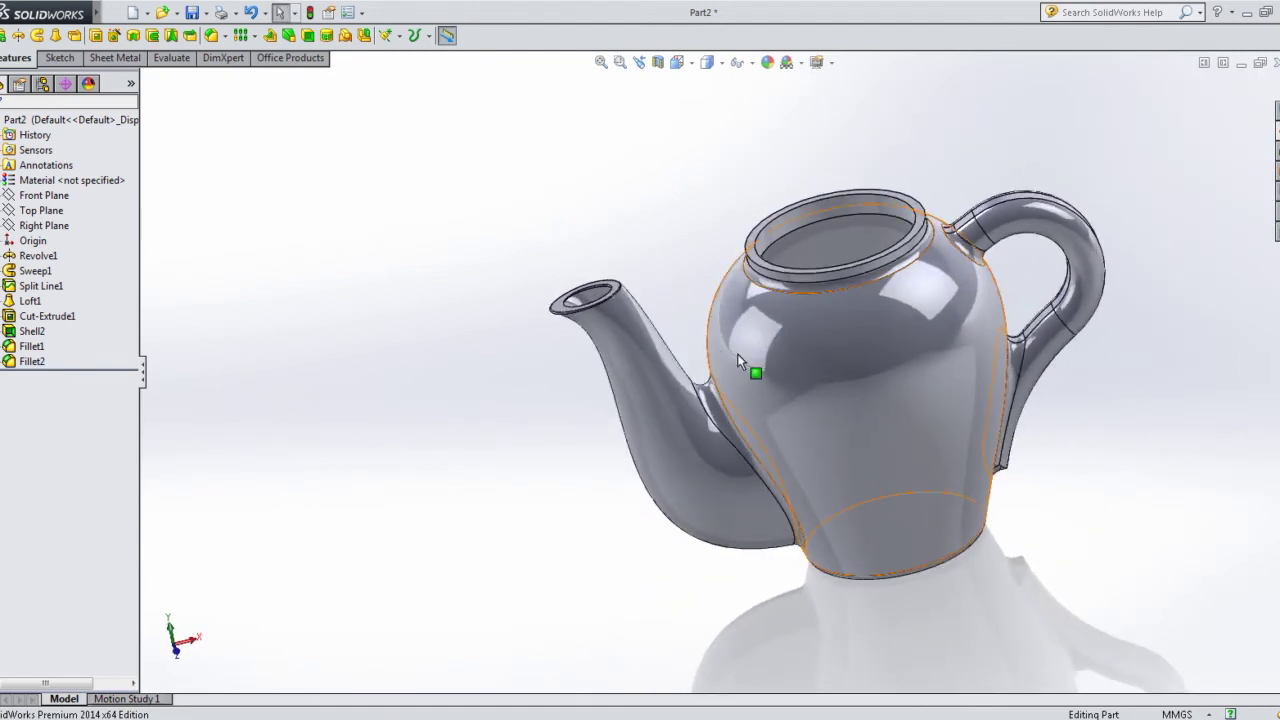
- Start a sketch on the Front Plane and show the teapot in wireframe
{"action": "left_click", "coordinate": [44, 195]}
{"action": "left_click", "coordinate": [58, 175]}
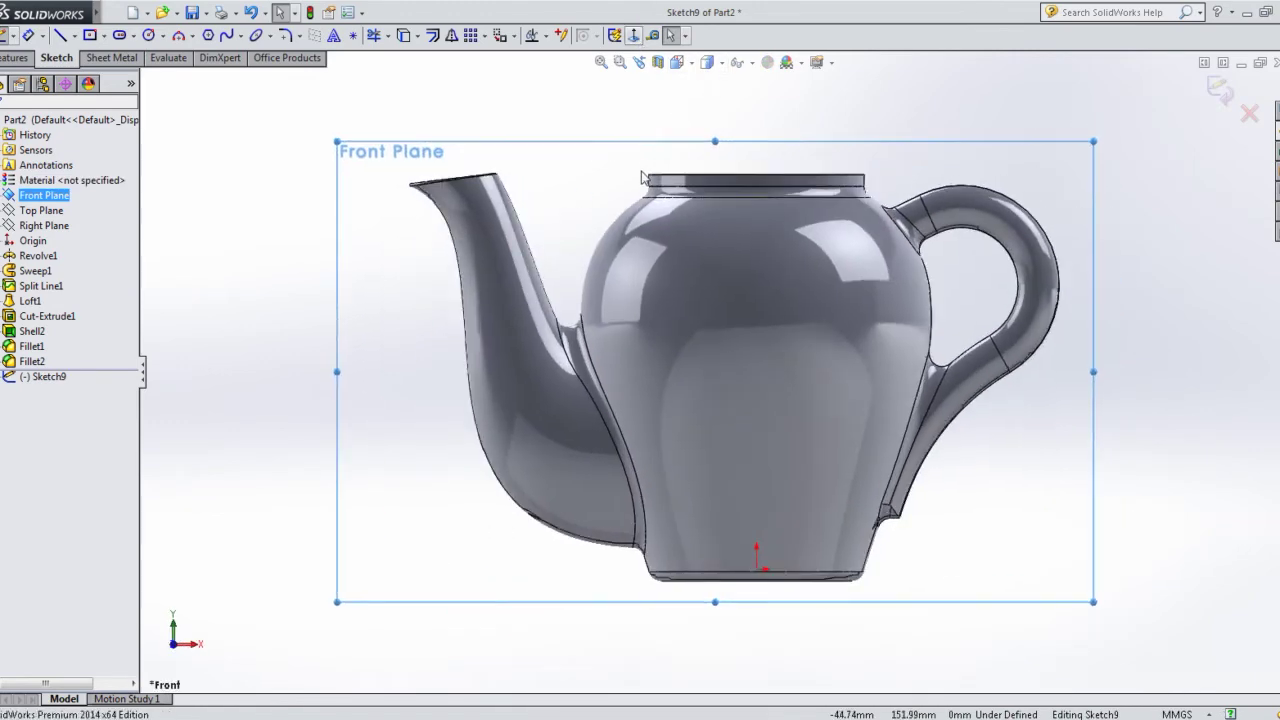
{"action": "scroll", "coordinate": [645, 182], "scroll_direction": "down", "scroll_amount": 4}
{"action": "mouse_move", "coordinate": [708, 62]}
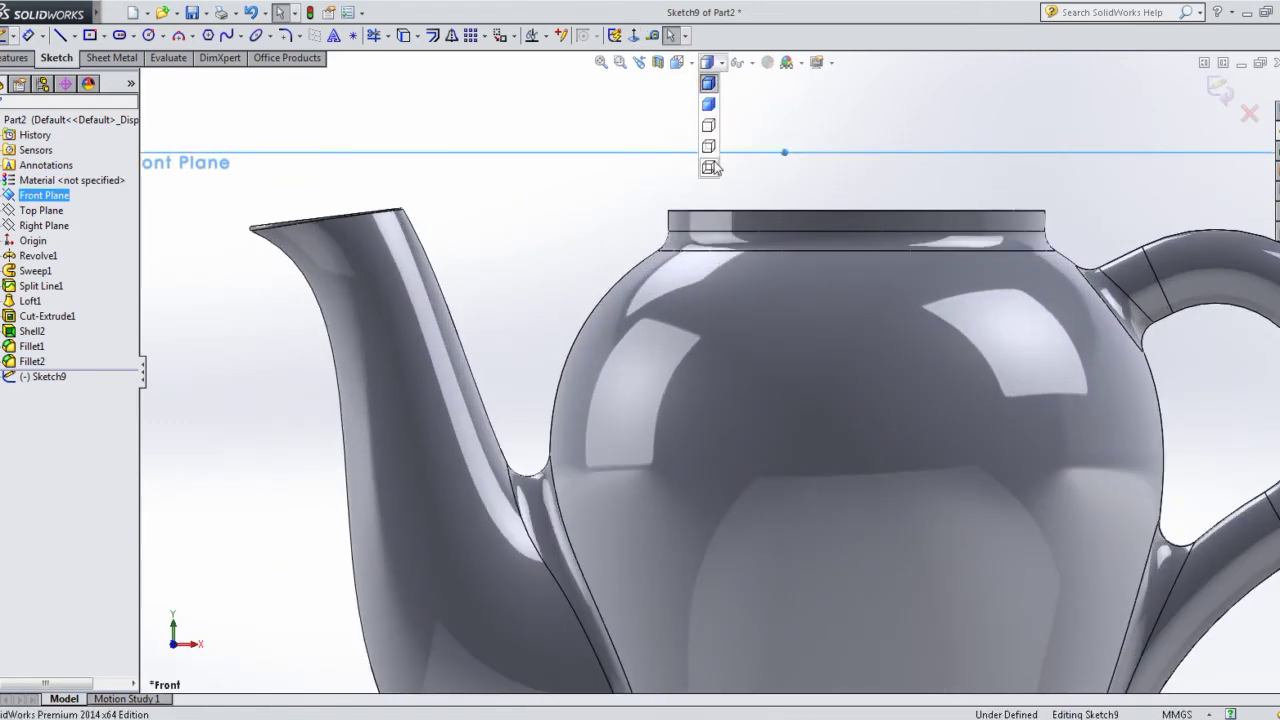
{"action": "left_click", "coordinate": [712, 167]}
{"action": "scroll", "coordinate": [689, 237], "scroll_direction": "down", "scroll_amount": 3}
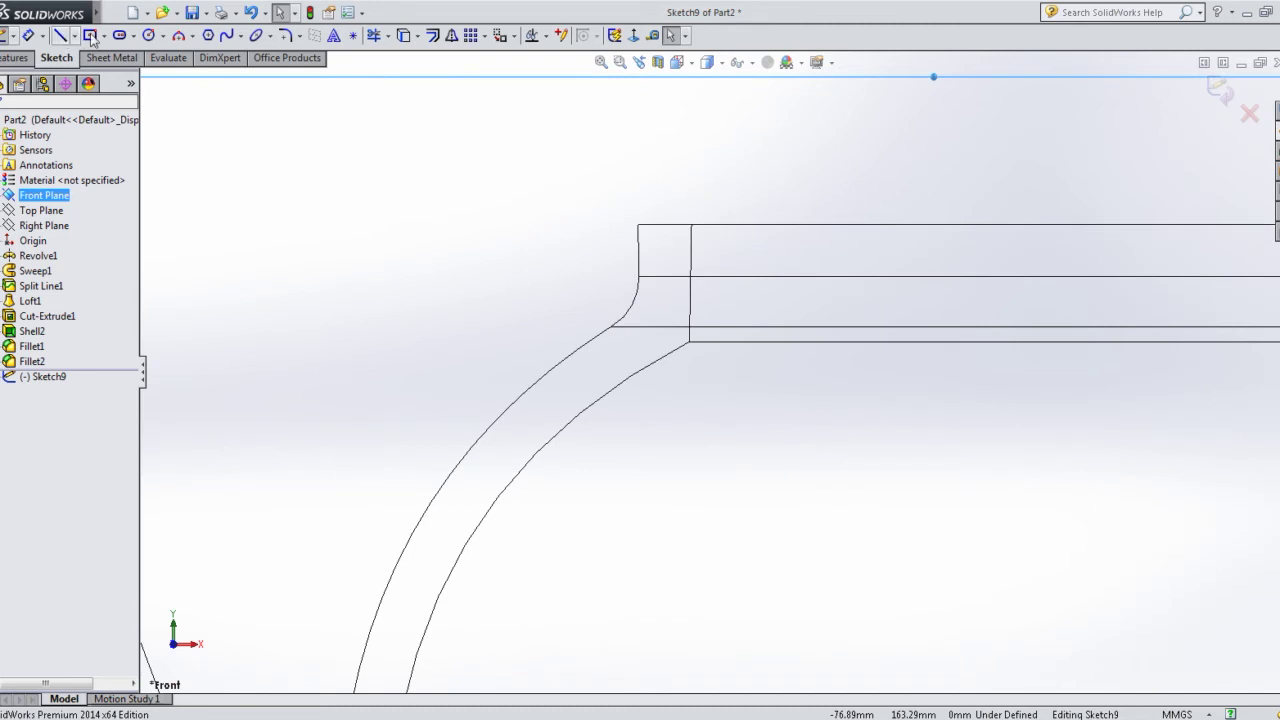
- Draw a curved spline from the neck's top edge with vertical start and horizontal end tangents
{"action": "left_click", "coordinate": [181, 38]}
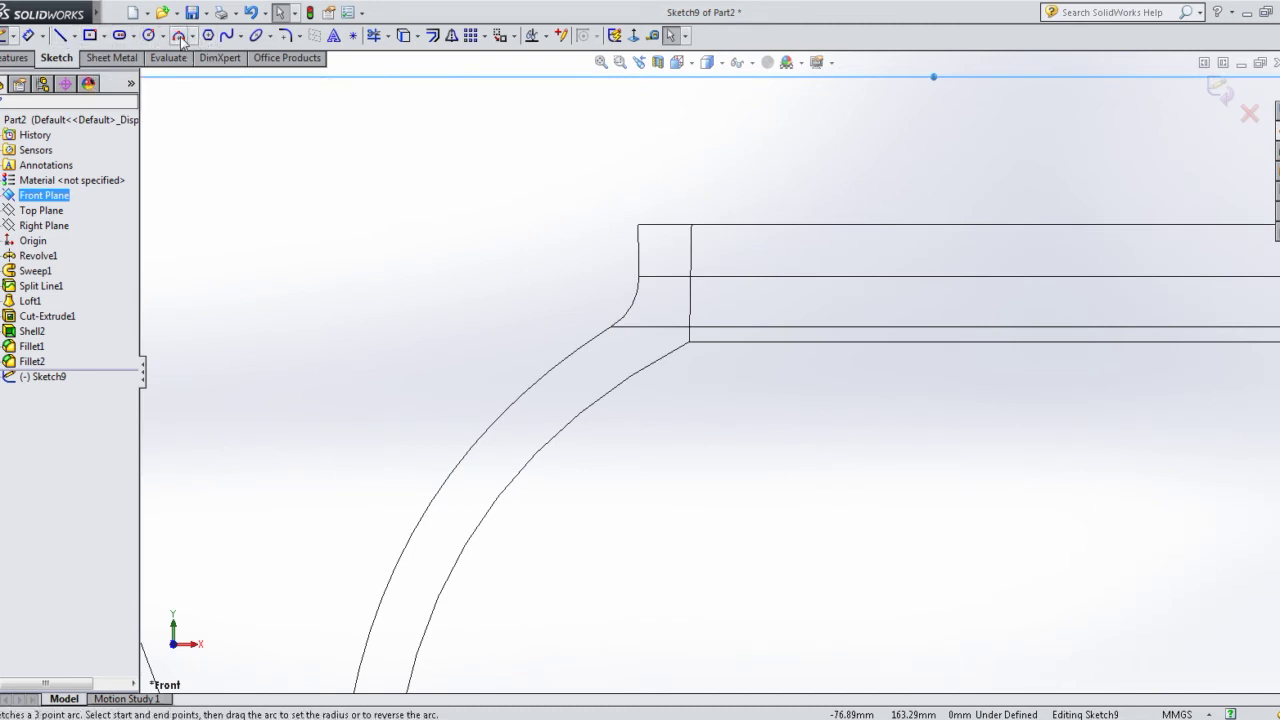
{"action": "left_click", "coordinate": [228, 35]}
{"action": "scroll", "coordinate": [700, 245], "scroll_direction": "down", "scroll_amount": 3}
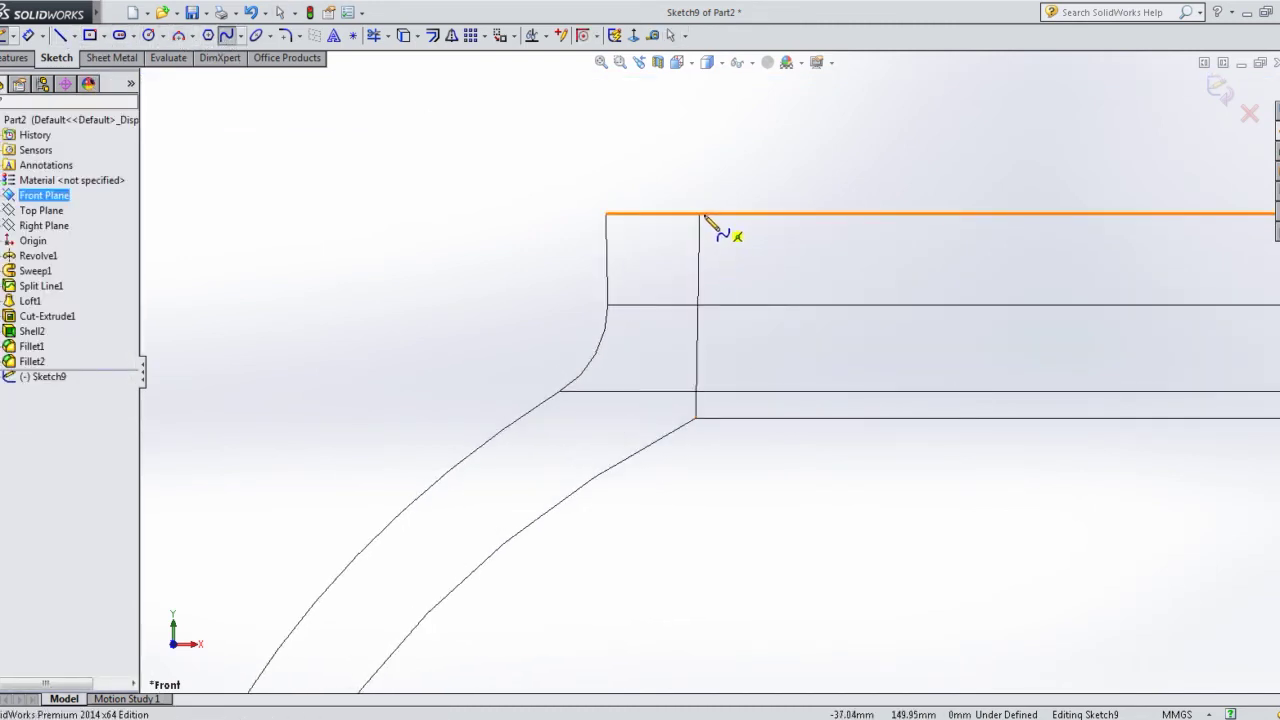
{"action": "scroll", "coordinate": [700, 216], "scroll_direction": "down", "scroll_amount": 2}
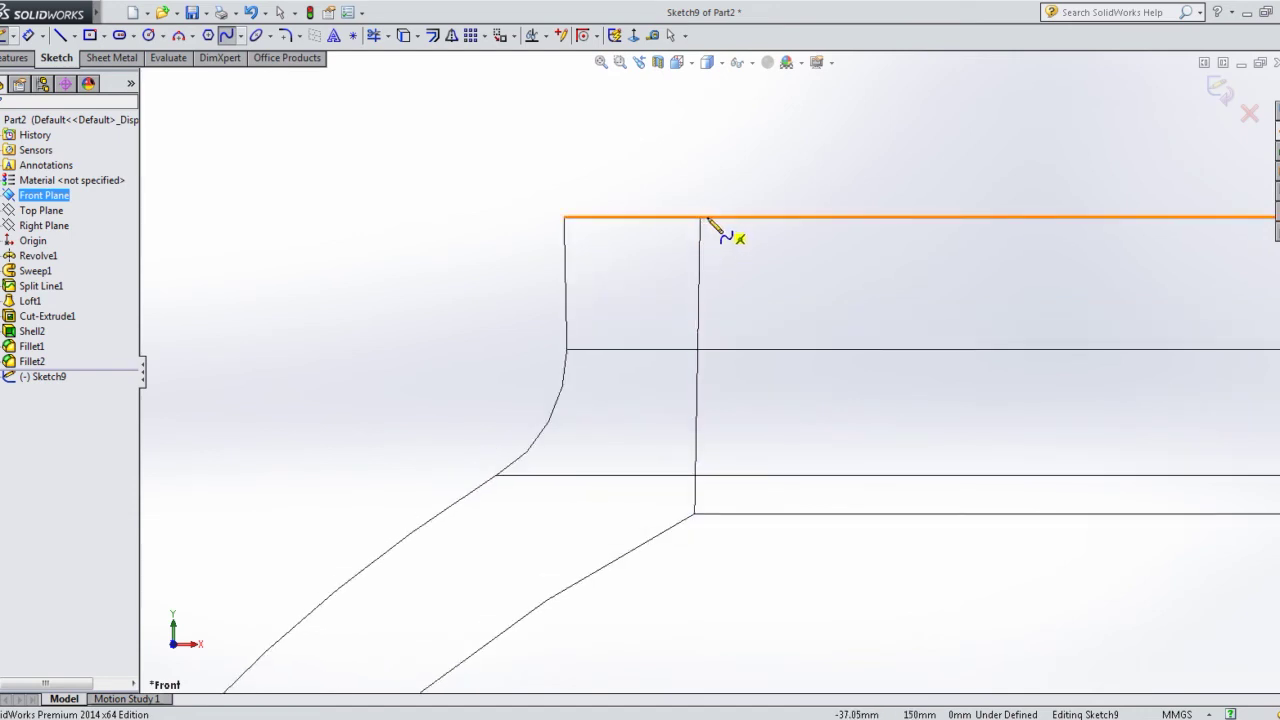
{"action": "left_click", "coordinate": [707, 218]}
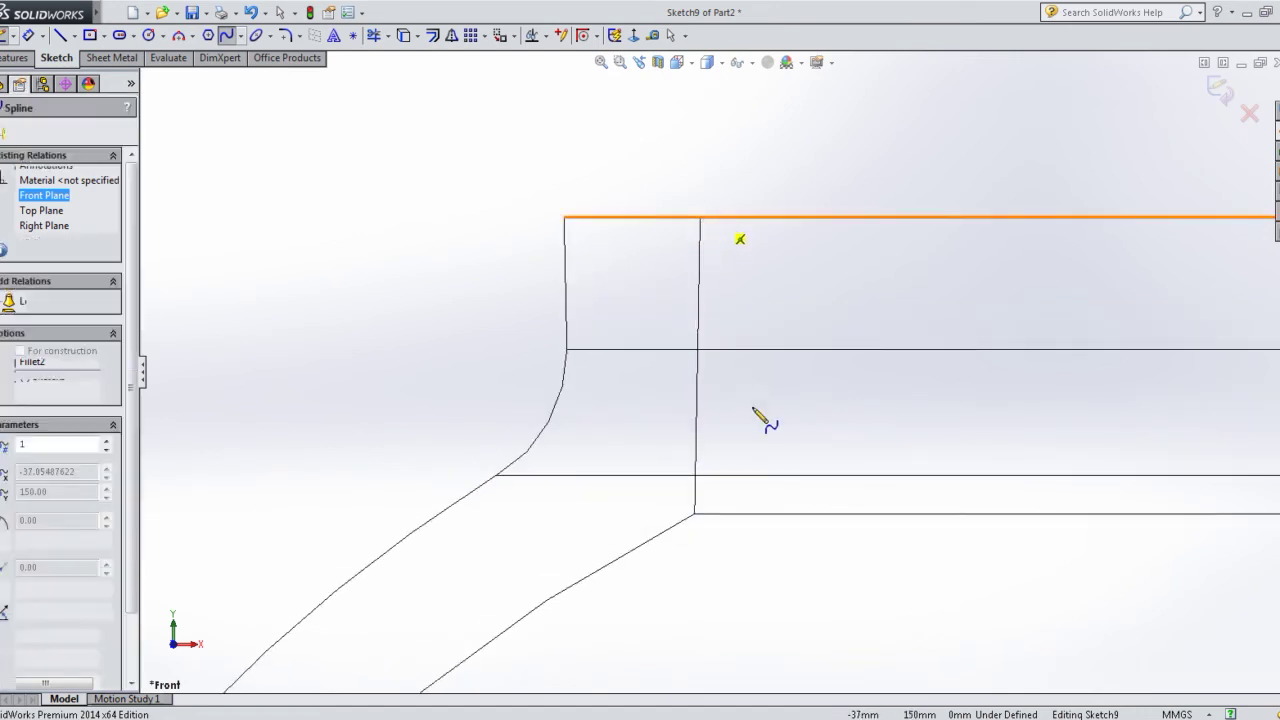
{"action": "right_click", "coordinate": [829, 449]}
{"action": "left_click", "coordinate": [866, 311]}
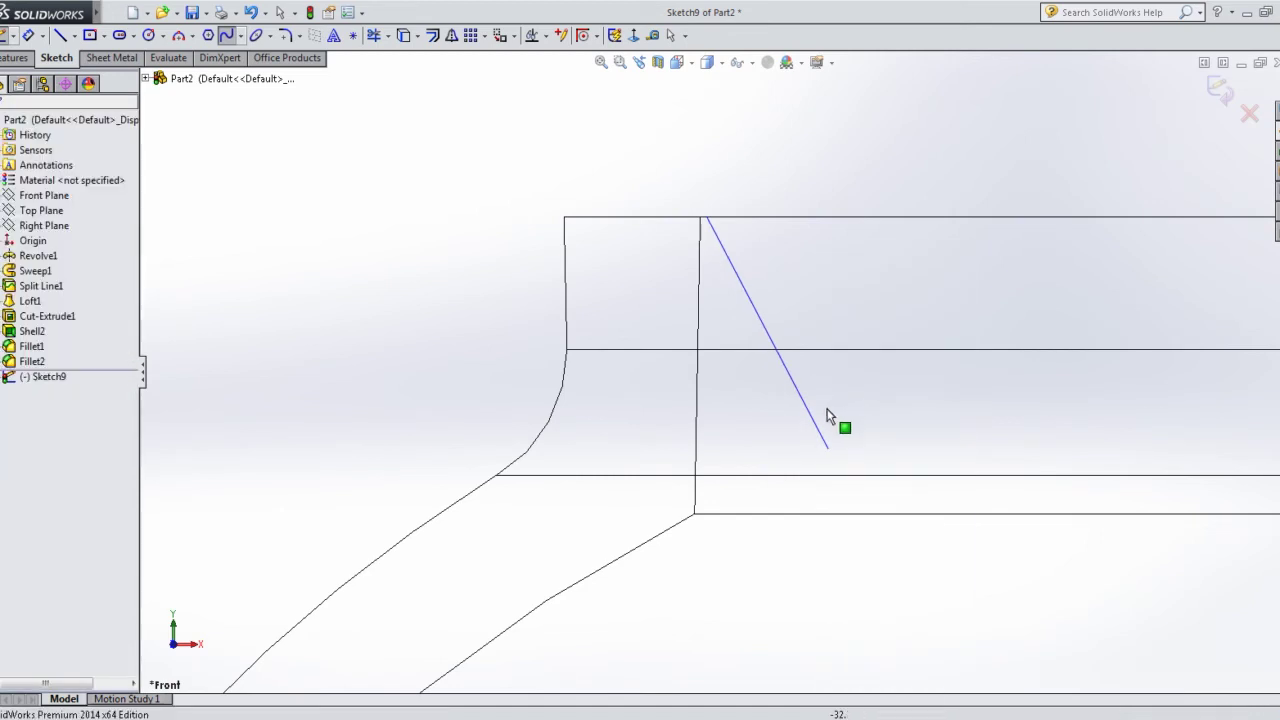
{"action": "left_click", "coordinate": [810, 418]}
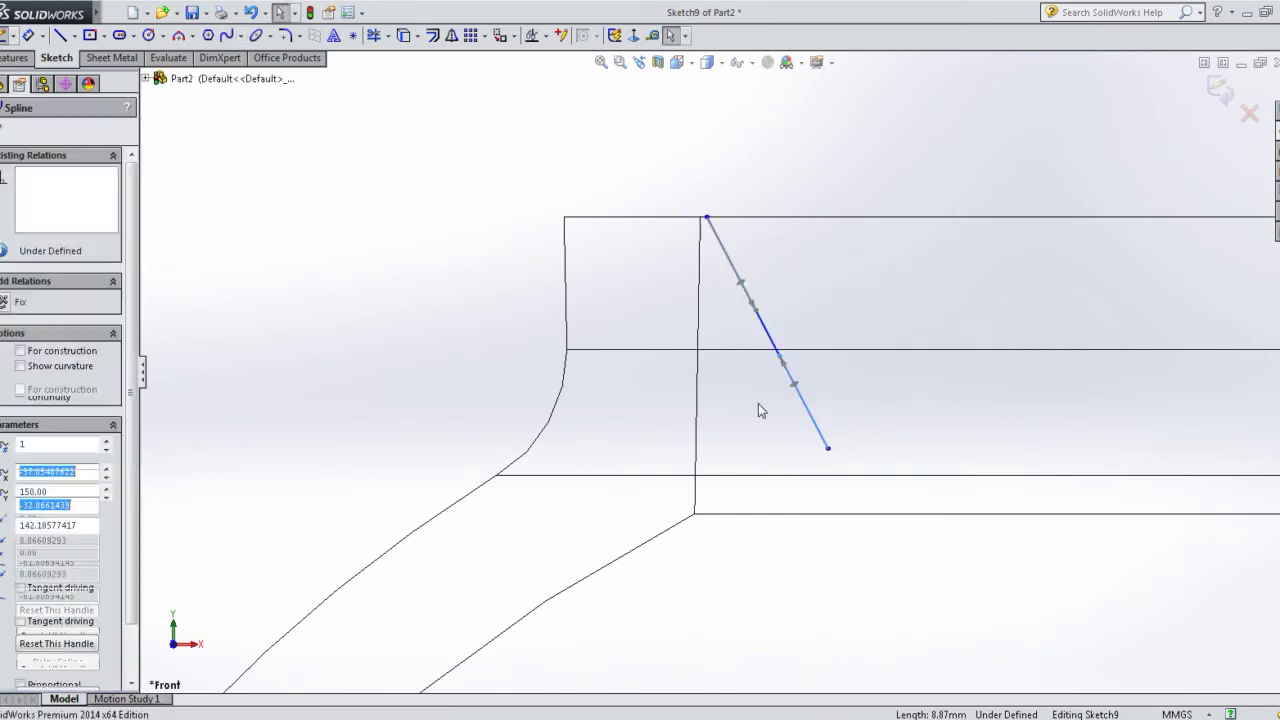
{"action": "left_click_drag", "start_coordinate": [781, 362], "coordinate": [775, 435]}
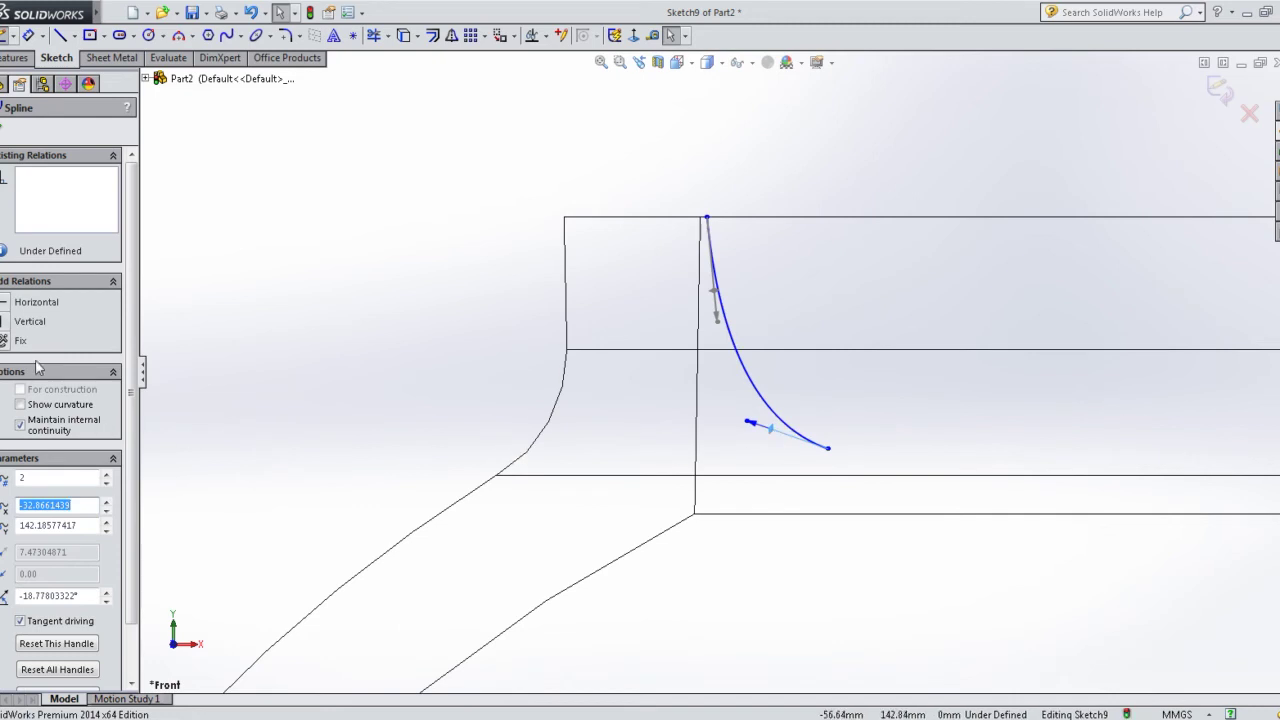
{"action": "left_click", "coordinate": [3, 303]}
{"action": "left_click", "coordinate": [423, 291]}
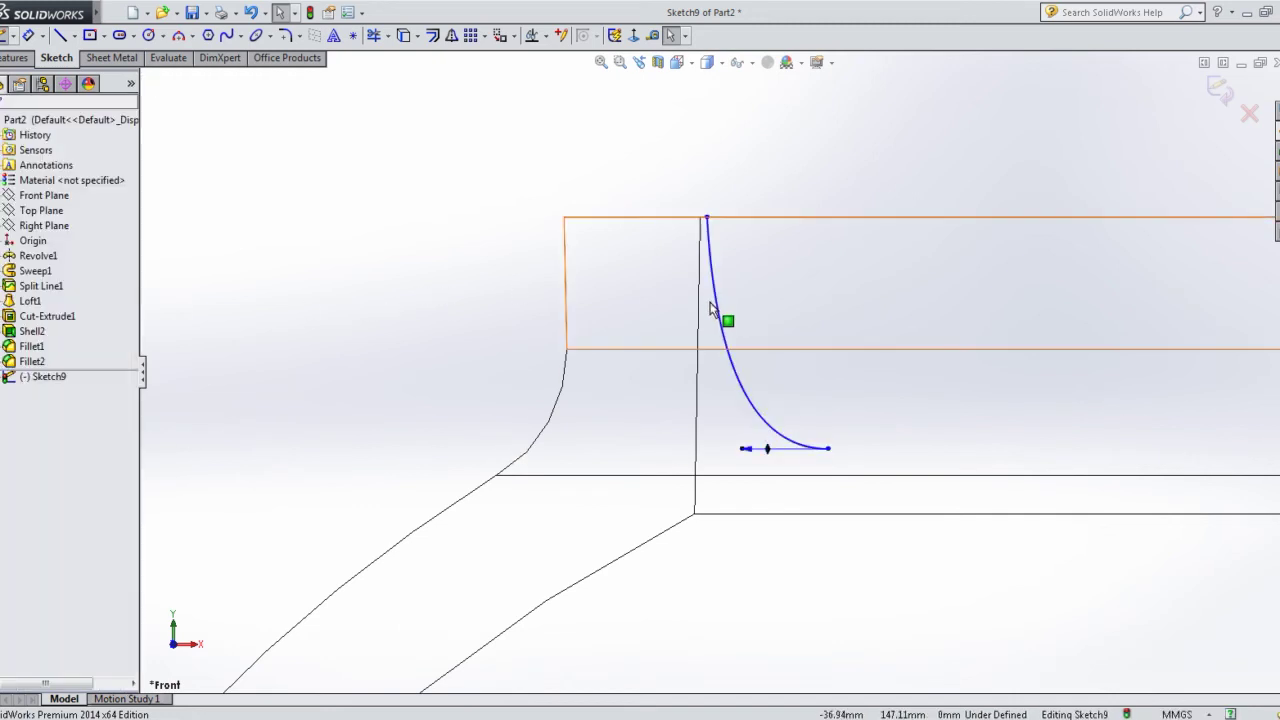
{"action": "left_click", "coordinate": [720, 309]}
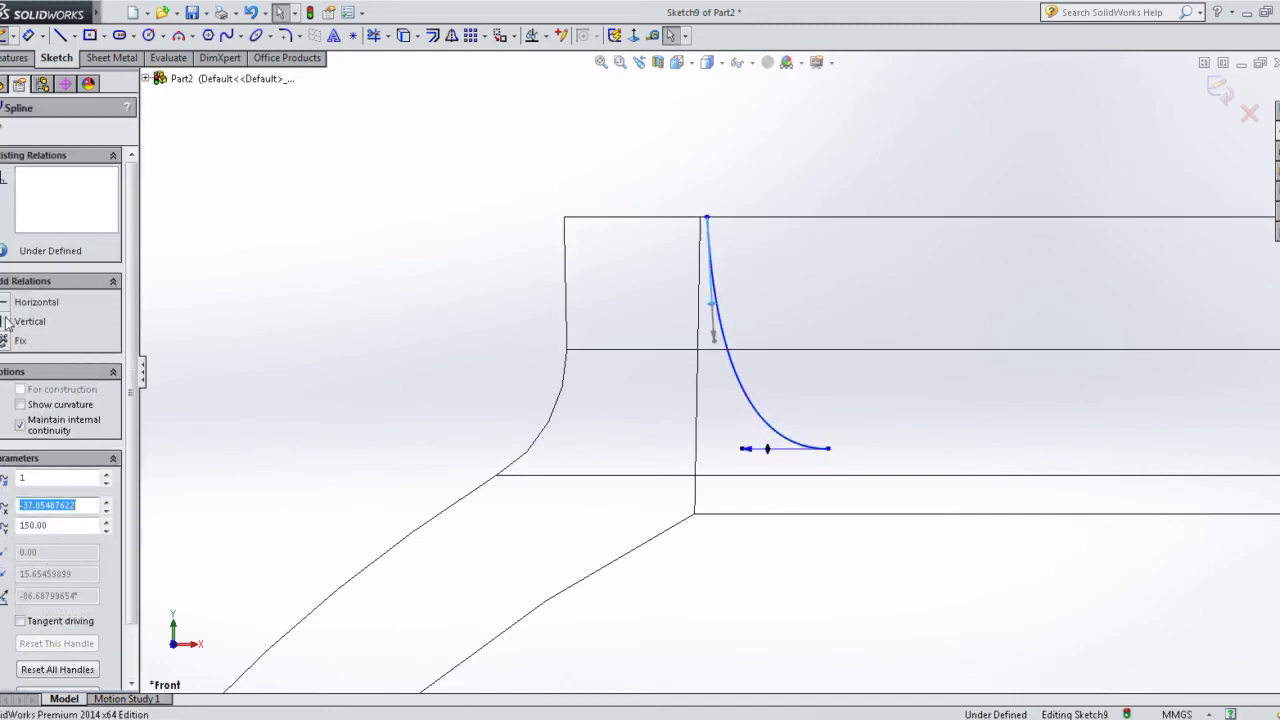
{"action": "left_click", "coordinate": [4, 321]}
{"action": "left_click", "coordinate": [343, 311]}
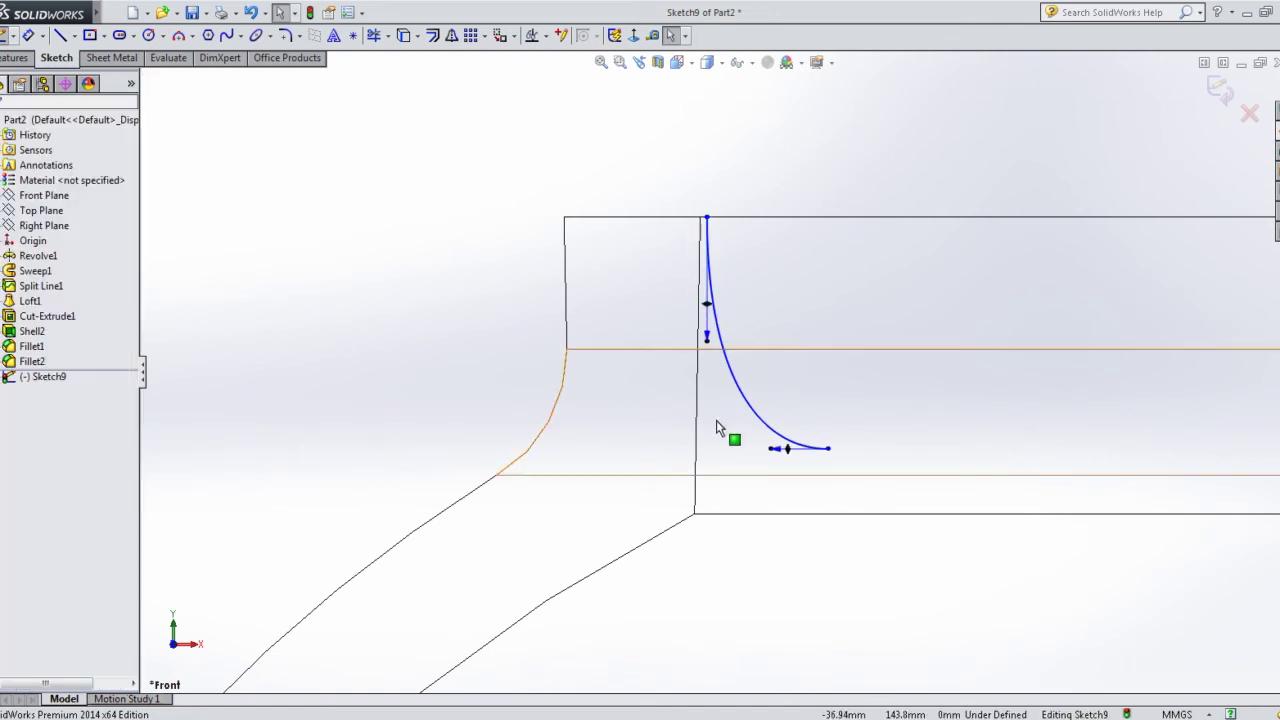
- Add straight lines joining the spline ends to the neck's outer edge and corner
{"action": "left_click", "coordinate": [61, 40]}
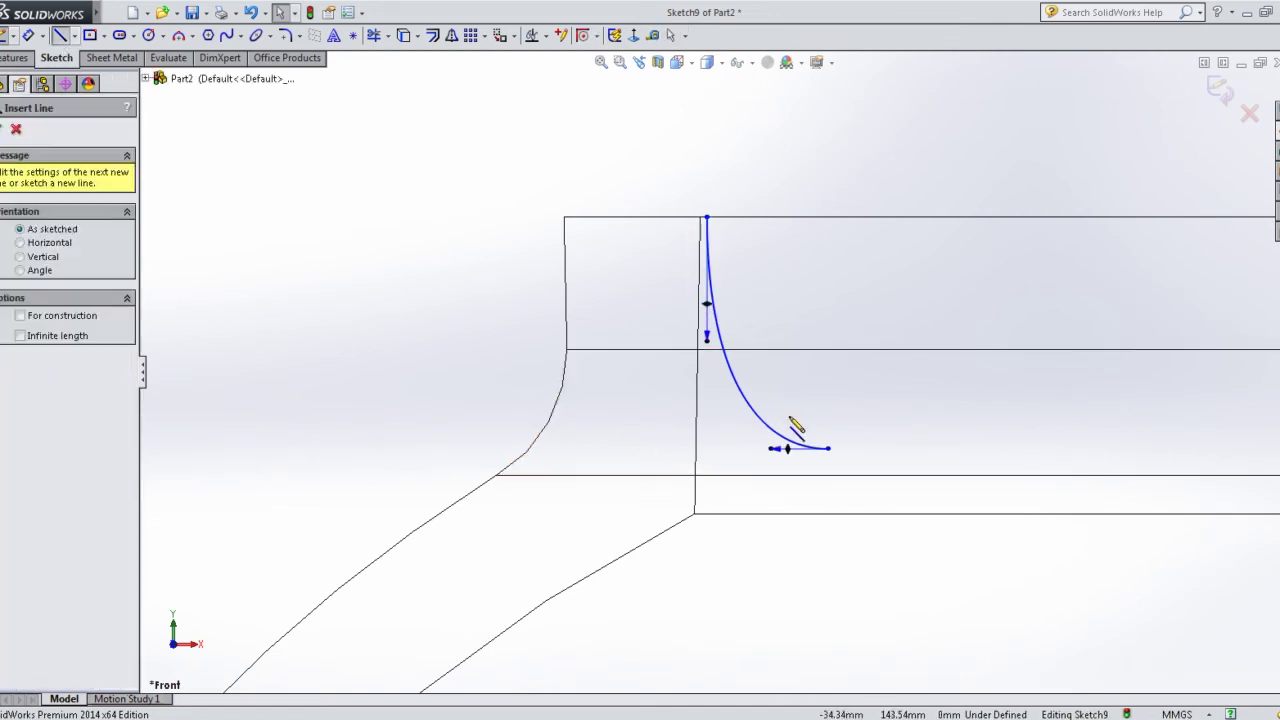
{"action": "left_click", "coordinate": [828, 449]}
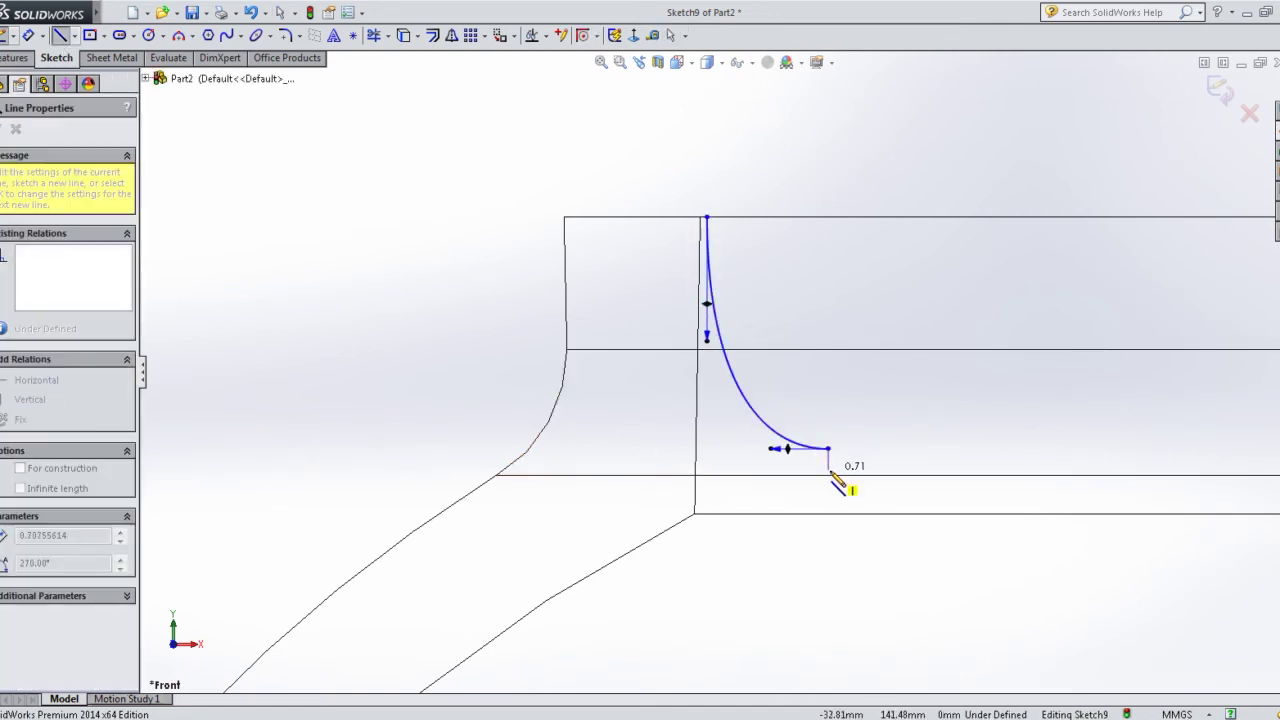
{"action": "left_click", "coordinate": [828, 474]}
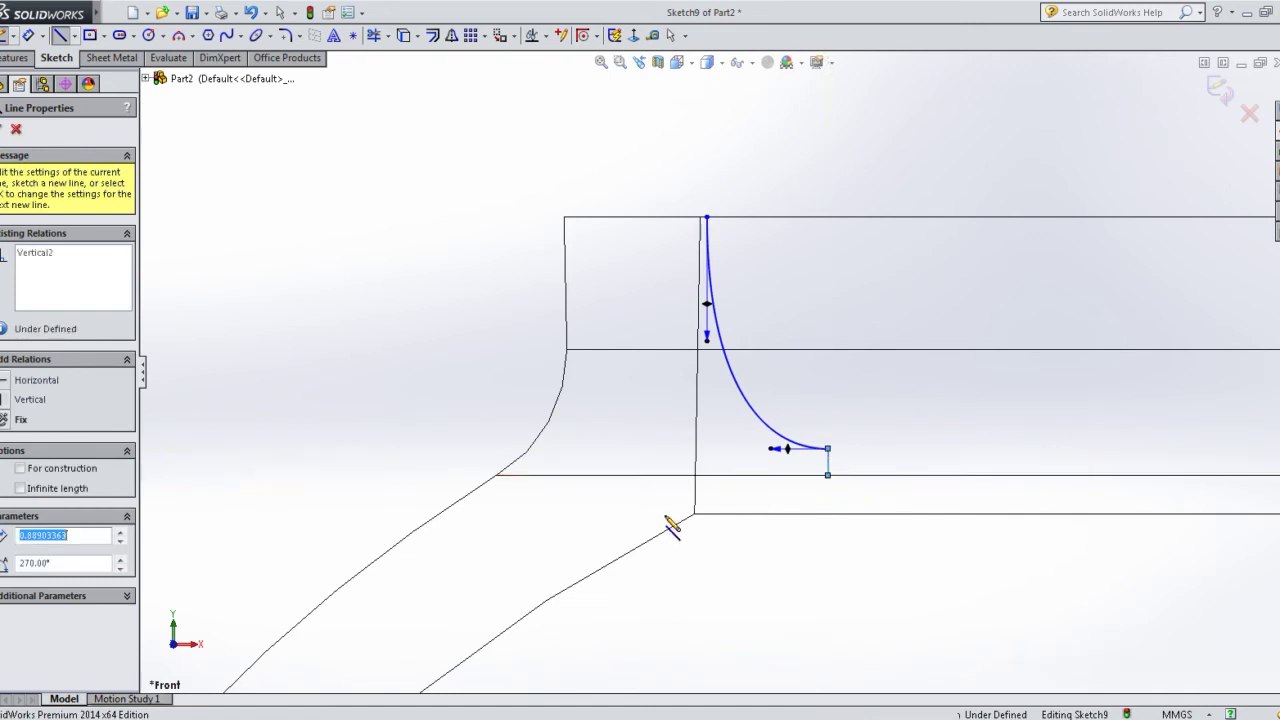
{"action": "left_click", "coordinate": [496, 476]}
{"action": "right_click", "coordinate": [496, 476]}
{"action": "left_click", "coordinate": [520, 265]}
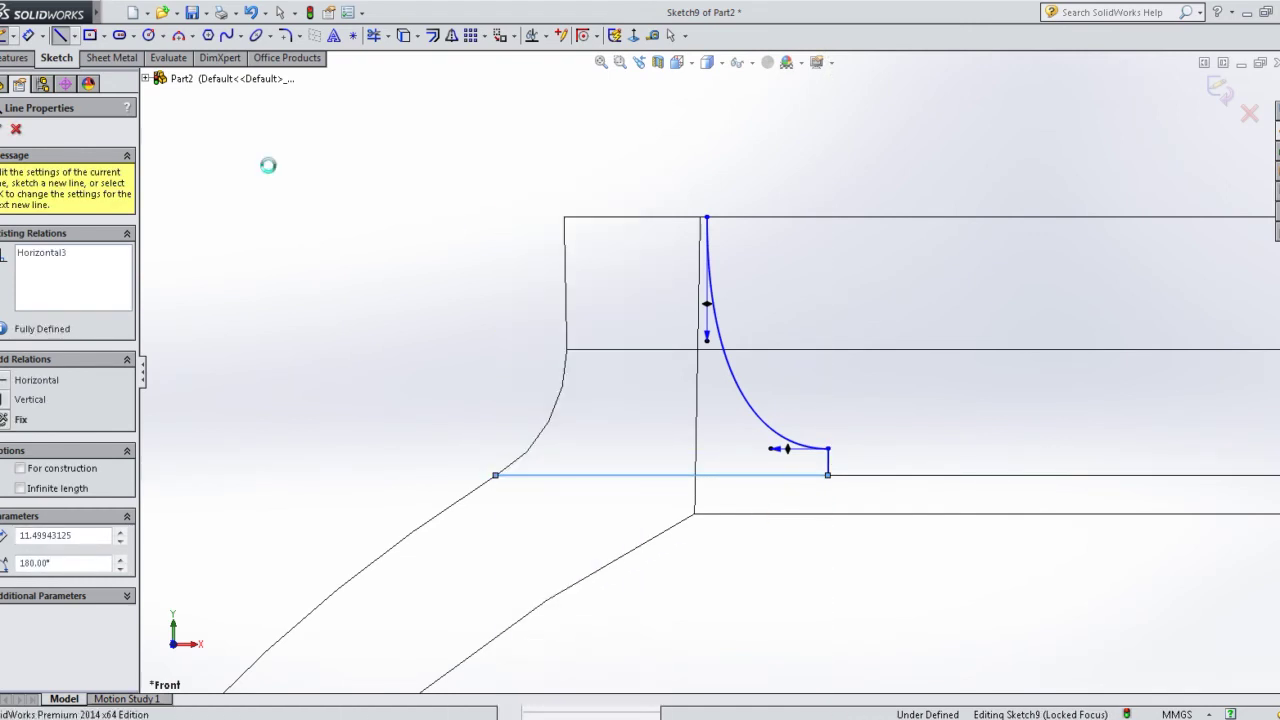
{"action": "left_click", "coordinate": [60, 35]}
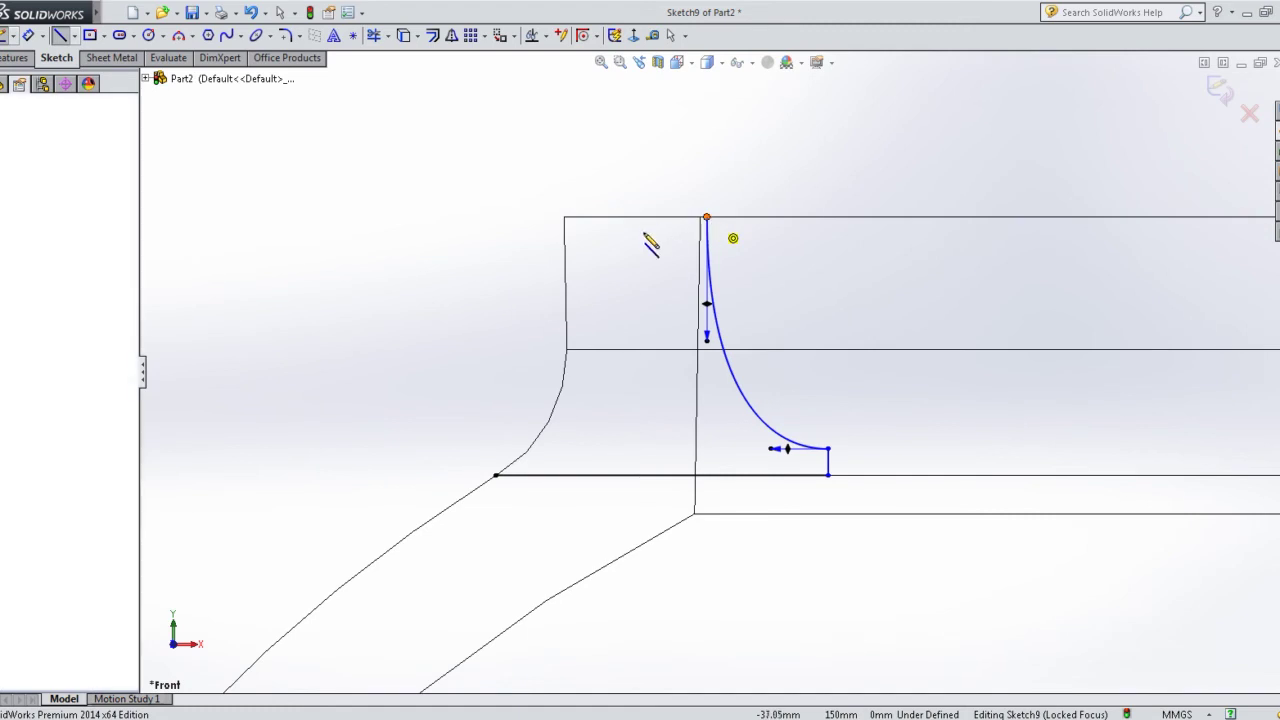
{"action": "left_click", "coordinate": [645, 237]}
{"action": "left_click", "coordinate": [566, 217]}
{"action": "right_click", "coordinate": [566, 217]}
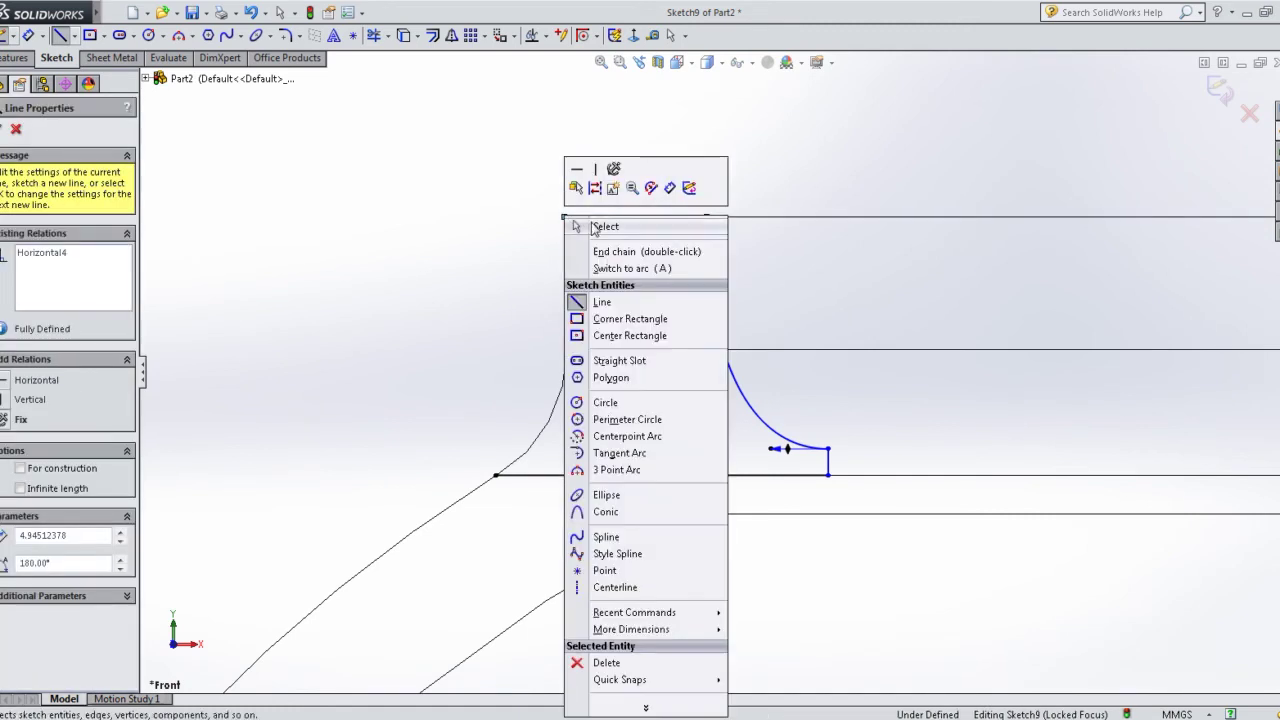
{"action": "left_click", "coordinate": [611, 249]}
{"action": "key", "text": "Escape"}
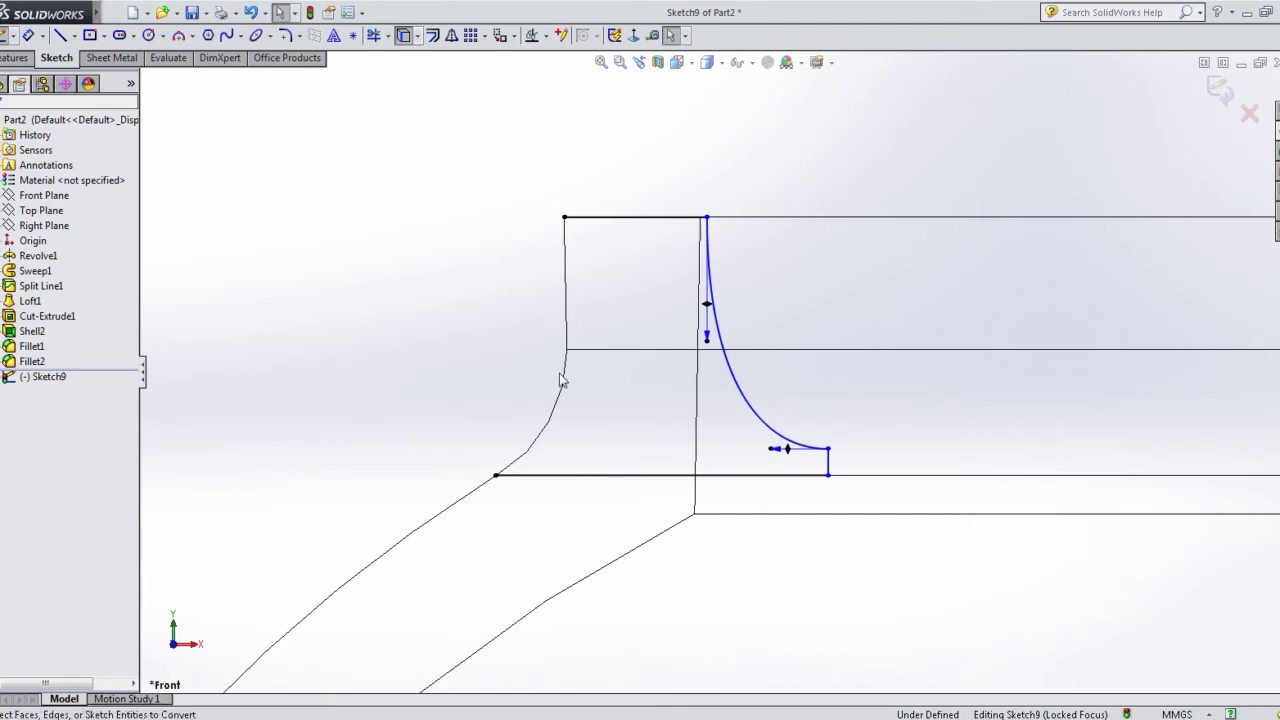
- Convert the neck's curved and vertical outer edges into sketch lines
{"action": "left_click", "coordinate": [570, 404]}
{"action": "left_click", "coordinate": [572, 405]}
{"action": "key", "text": "Return"}
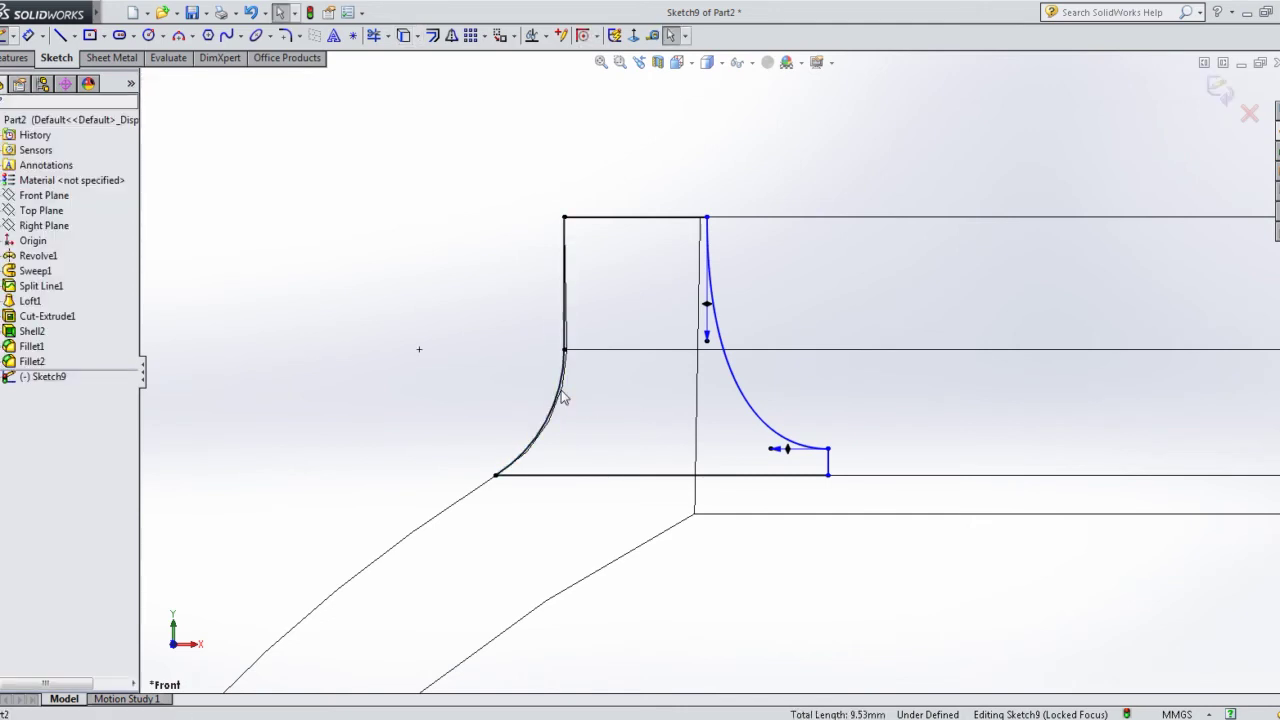
{"action": "scroll", "coordinate": [475, 330], "scroll_direction": "down", "scroll_amount": 3}
{"action": "left_click", "coordinate": [76, 36]}
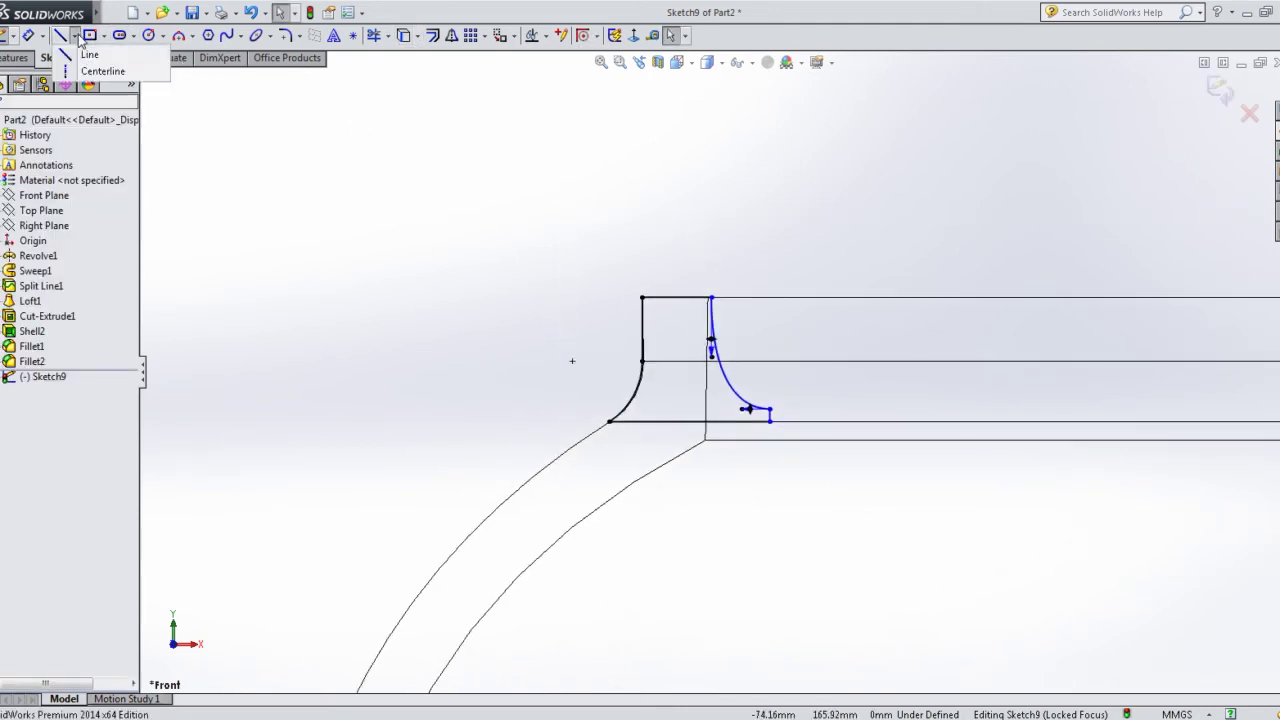
{"action": "left_click", "coordinate": [102, 71]}
{"action": "scroll", "coordinate": [1031, 351], "scroll_direction": "down", "scroll_amount": 2}
{"action": "scroll", "coordinate": [1043, 400], "scroll_direction": "down", "scroll_amount": 2}
{"action": "scroll", "coordinate": [1001, 424], "scroll_direction": "down", "scroll_amount": 2}
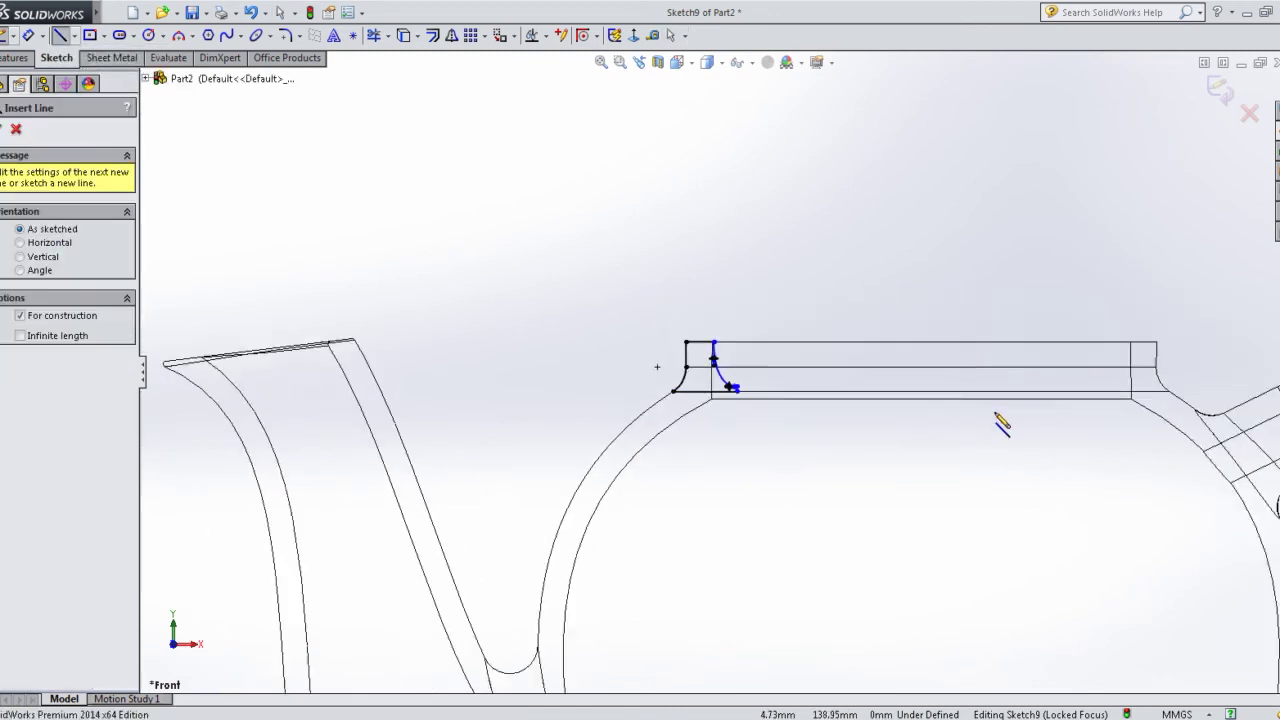
{"action": "scroll", "coordinate": [1001, 424], "scroll_direction": "down", "scroll_amount": 3}
{"action": "scroll", "coordinate": [894, 560], "scroll_direction": "down", "scroll_amount": 2}
- Draw a vertical centerline through the teapot's middle and switch to Shaded With Edges
{"action": "left_click", "coordinate": [773, 605]}
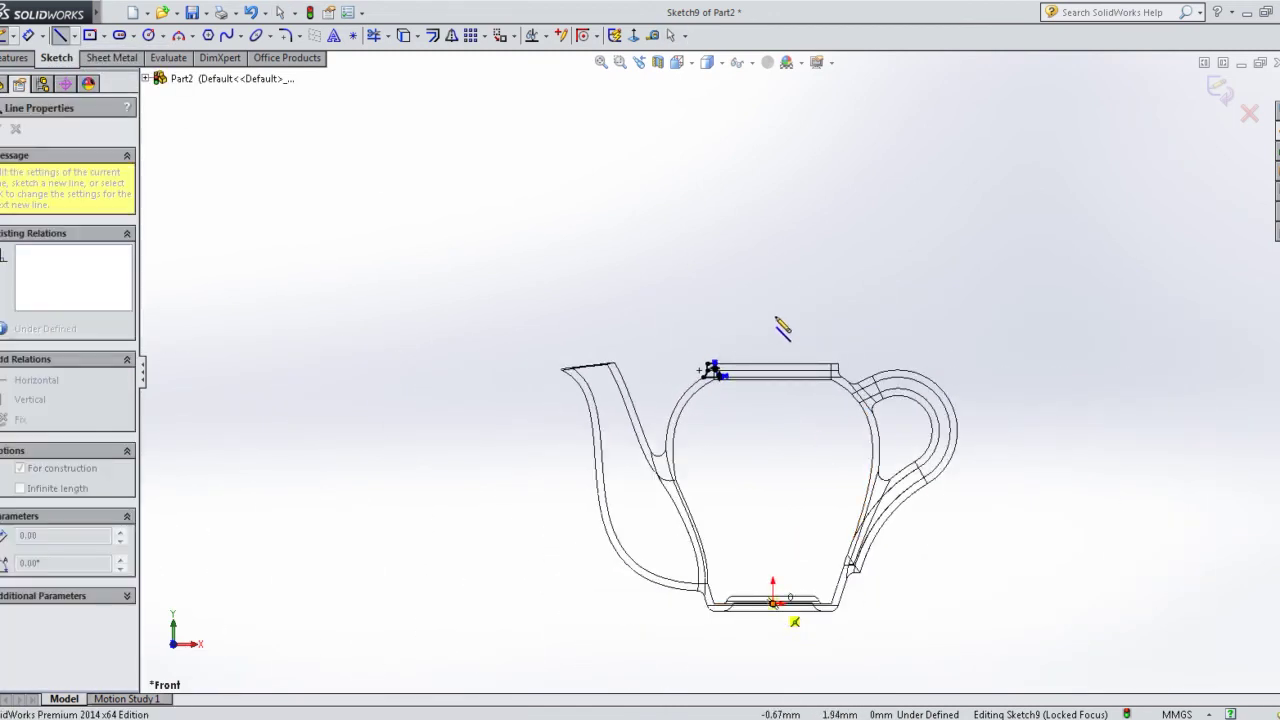
{"action": "left_click", "coordinate": [774, 317]}
{"action": "right_click", "coordinate": [775, 318]}
{"action": "left_click", "coordinate": [790, 270]}
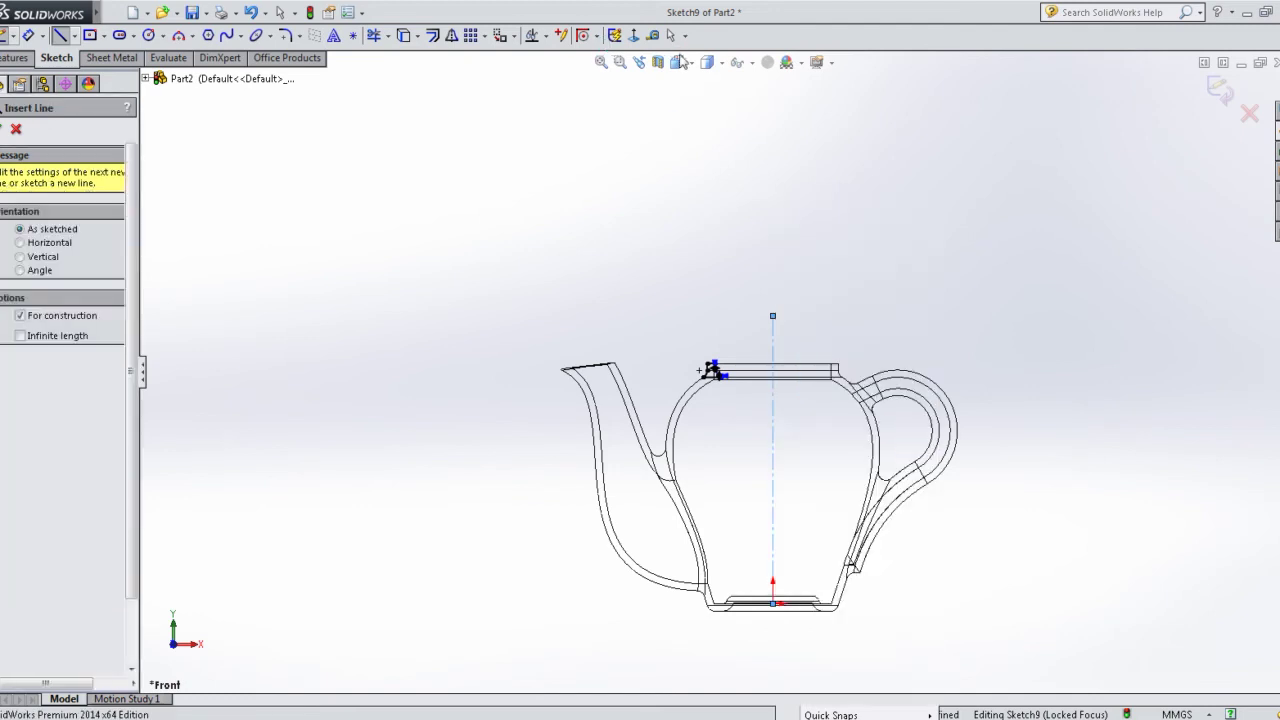
{"action": "left_click", "coordinate": [692, 64]}
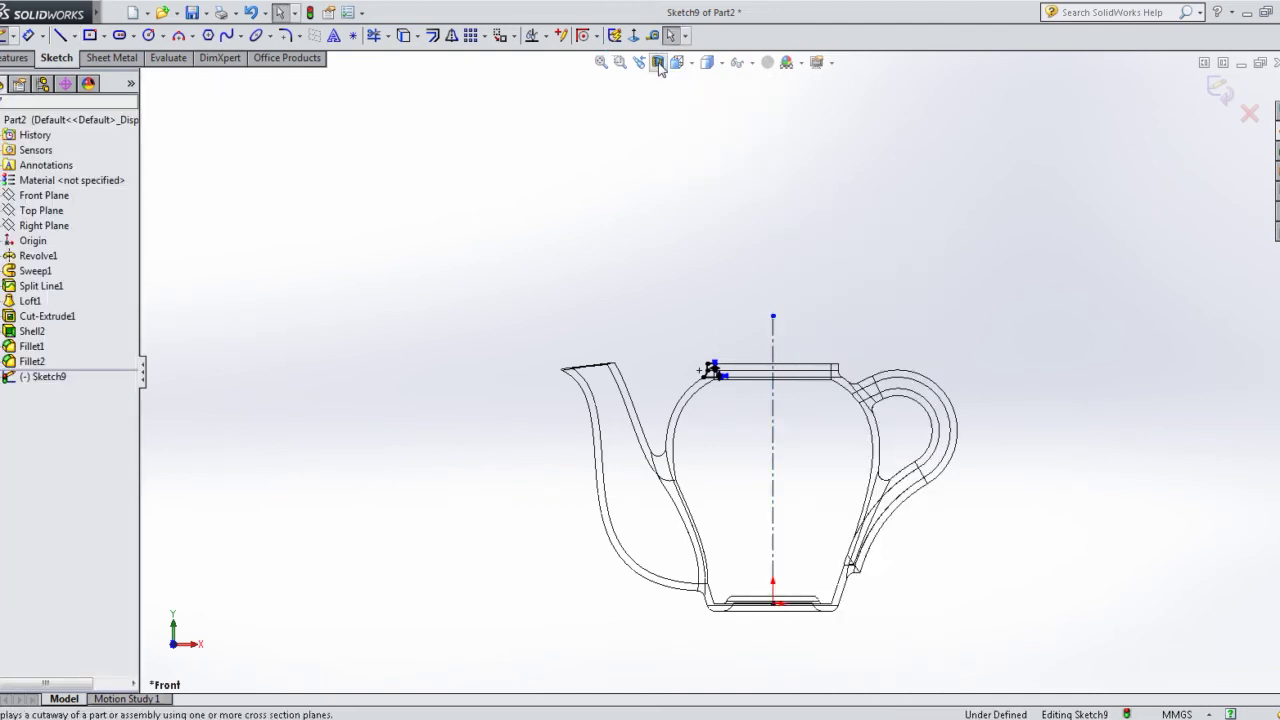
{"action": "left_click", "coordinate": [707, 62]}
{"action": "left_click", "coordinate": [709, 88]}
{"action": "middle_click_drag", "start_coordinate": [755, 355], "coordinate": [493, 323]}
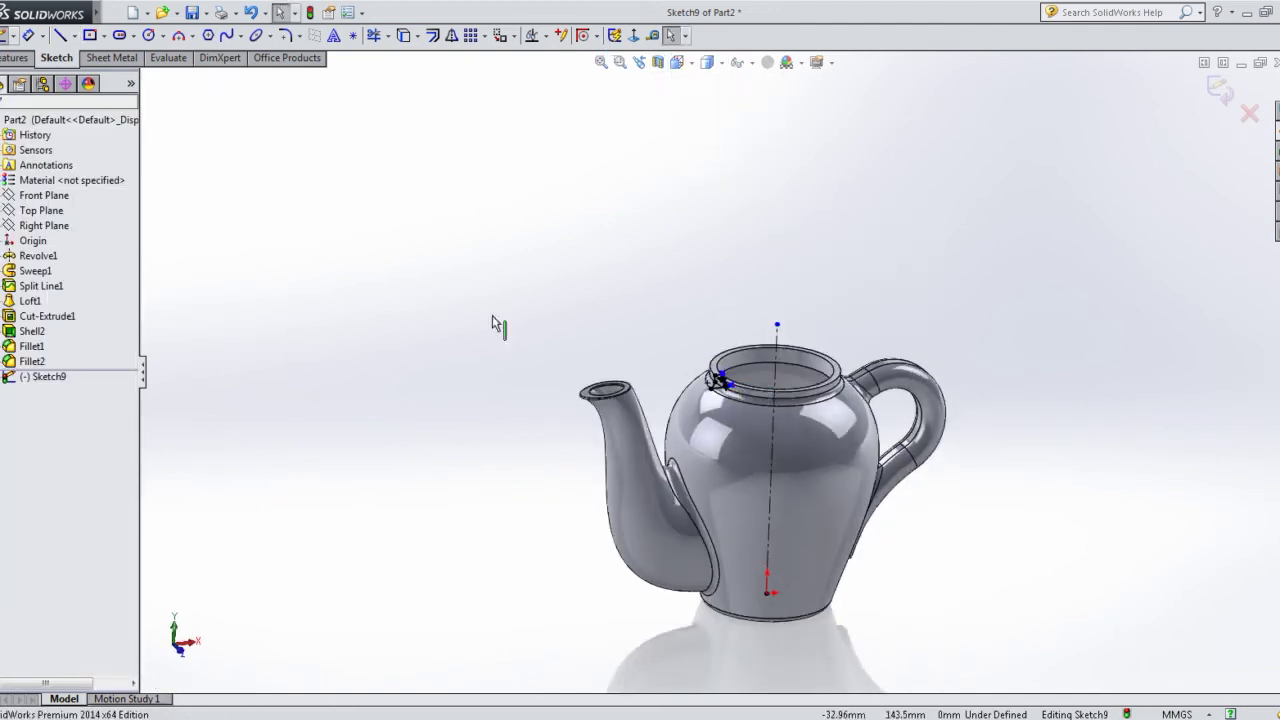
- Revolve the collar sketch 360° around the centerline as Revolve2
{"action": "left_click", "coordinate": [22, 59]}
{"action": "left_click", "coordinate": [18, 35]}
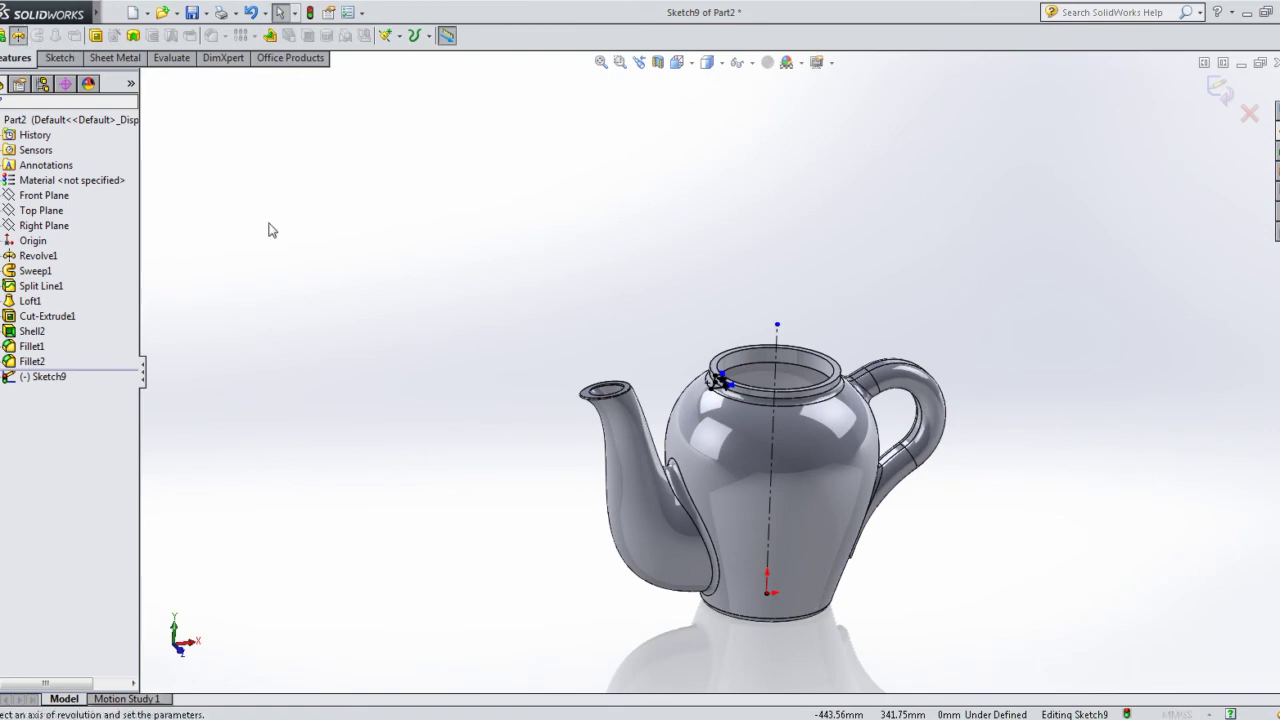
{"action": "scroll", "coordinate": [703, 397], "scroll_direction": "down", "scroll_amount": 3}
{"action": "scroll", "coordinate": [703, 397], "scroll_direction": "down", "scroll_amount": 3}
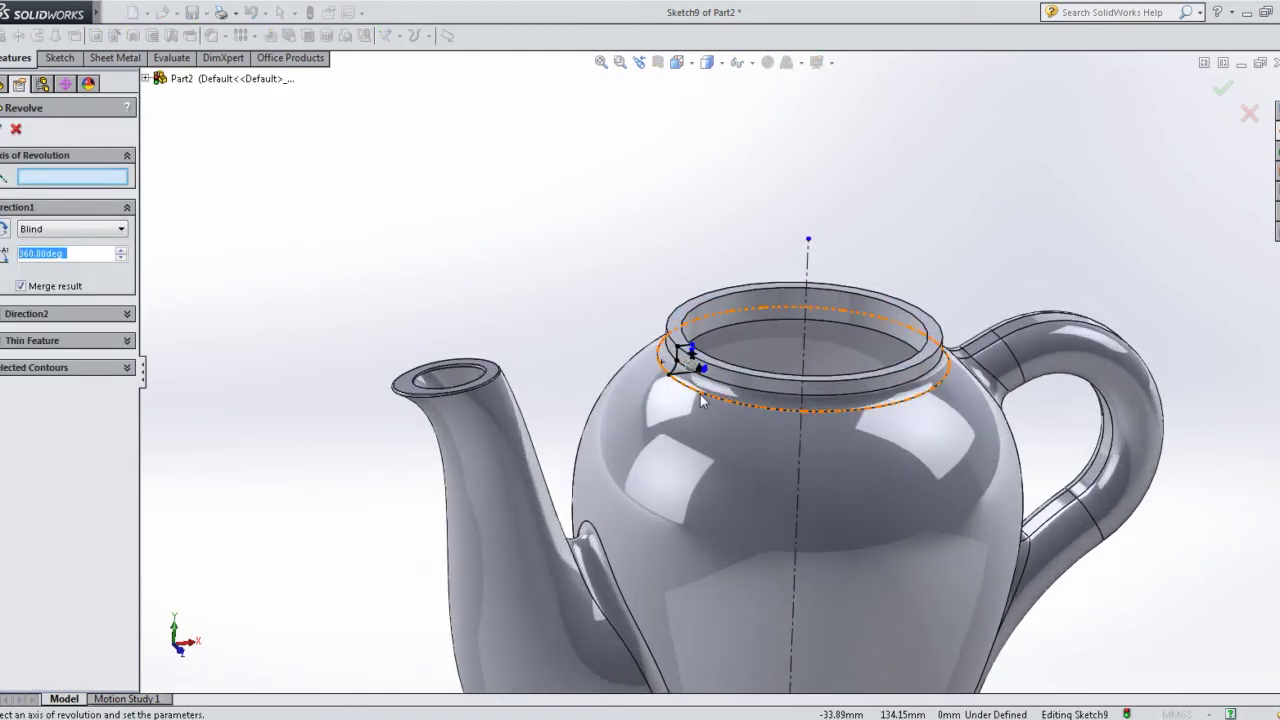
{"action": "left_click", "coordinate": [884, 313]}
{"action": "right_click", "coordinate": [882, 313]}
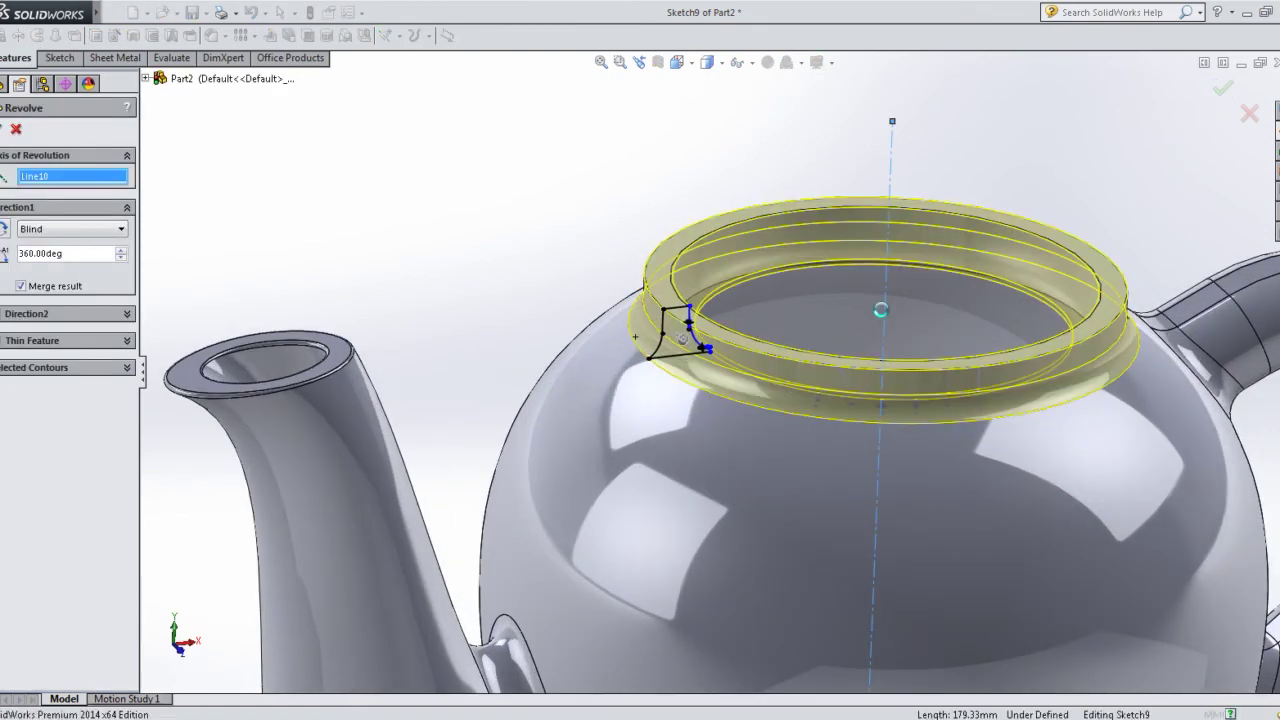
{"action": "scroll", "coordinate": [660, 295], "scroll_direction": "up", "scroll_amount": 3}
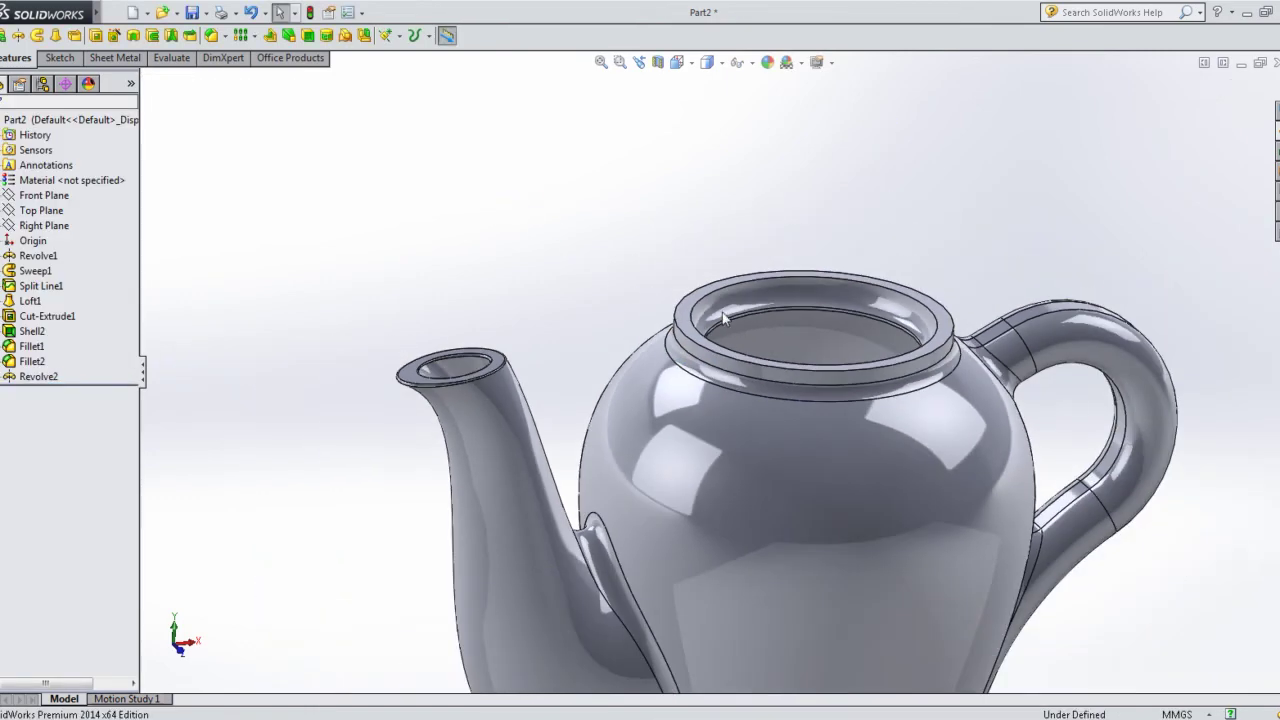
{"action": "scroll", "coordinate": [722, 312], "scroll_direction": "down", "scroll_amount": 2}
- Fillet the collar ring's top face at 1.5 mm as Fillet3
{"action": "left_click", "coordinate": [211, 36]}
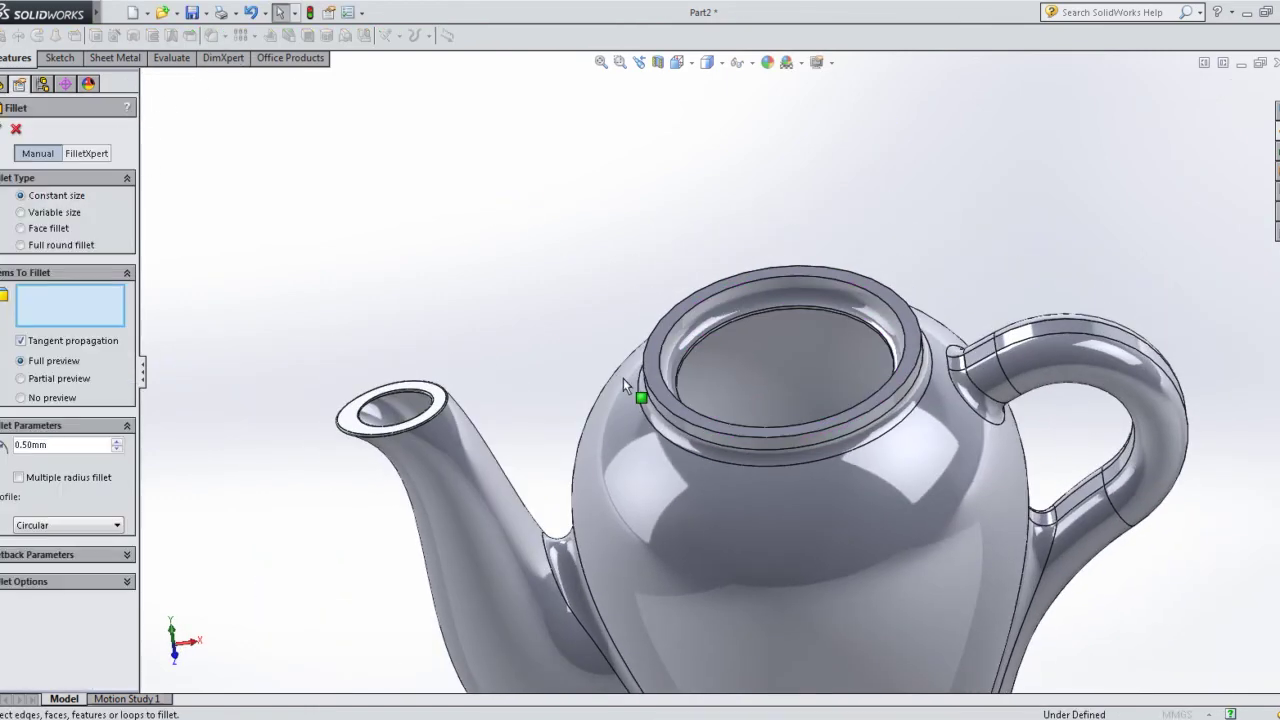
{"action": "scroll", "coordinate": [624, 379], "scroll_direction": "down", "scroll_amount": 3}
{"action": "left_click", "coordinate": [707, 366]}
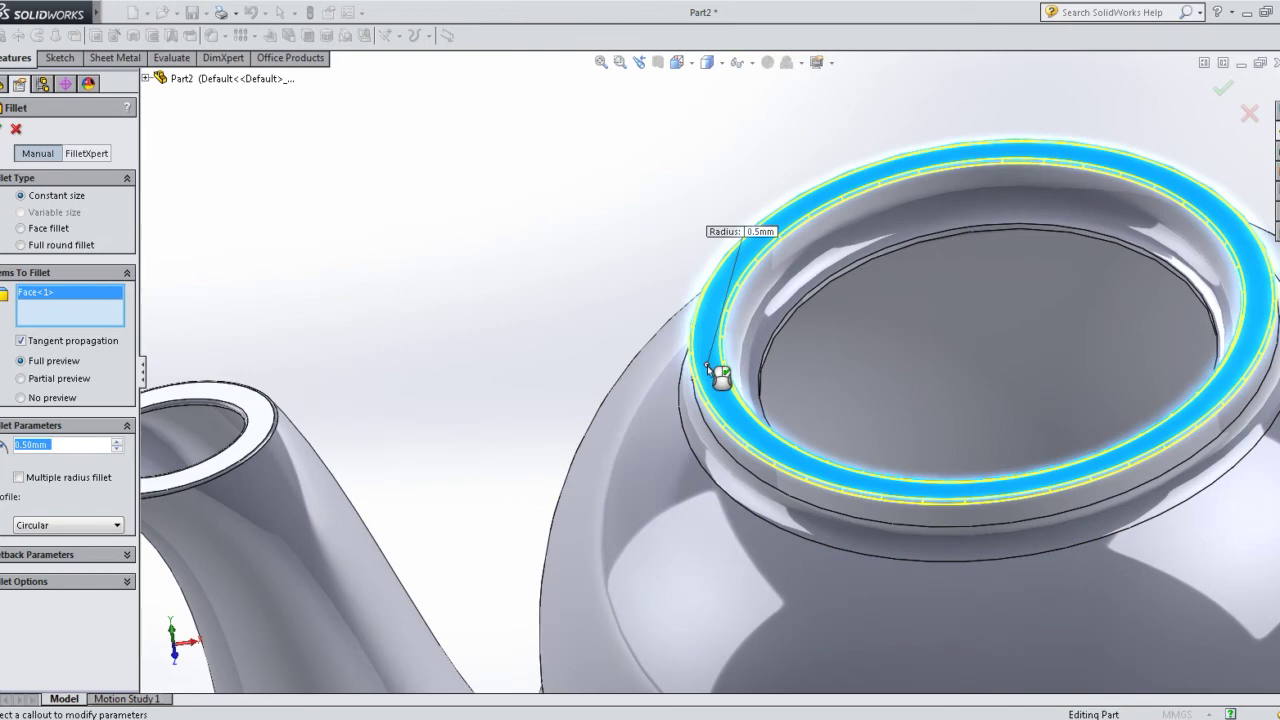
{"action": "type", "text": "2.5"}
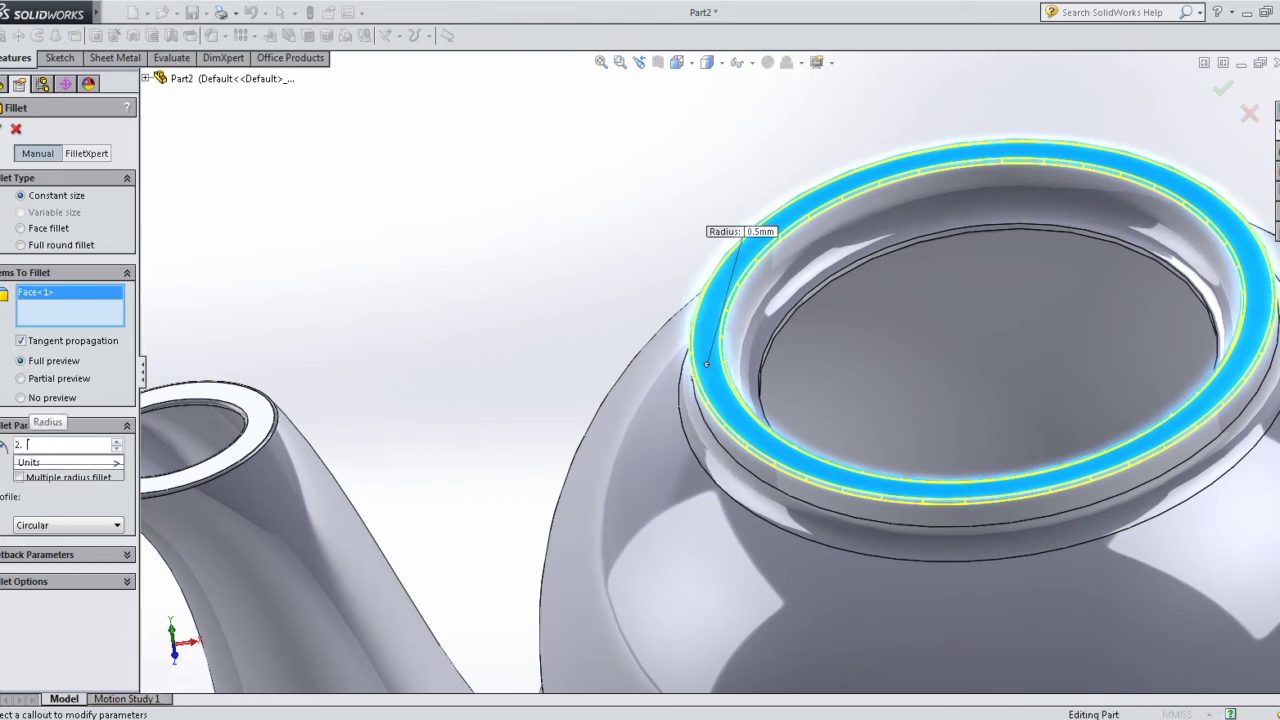
{"action": "key", "text": "Return"}
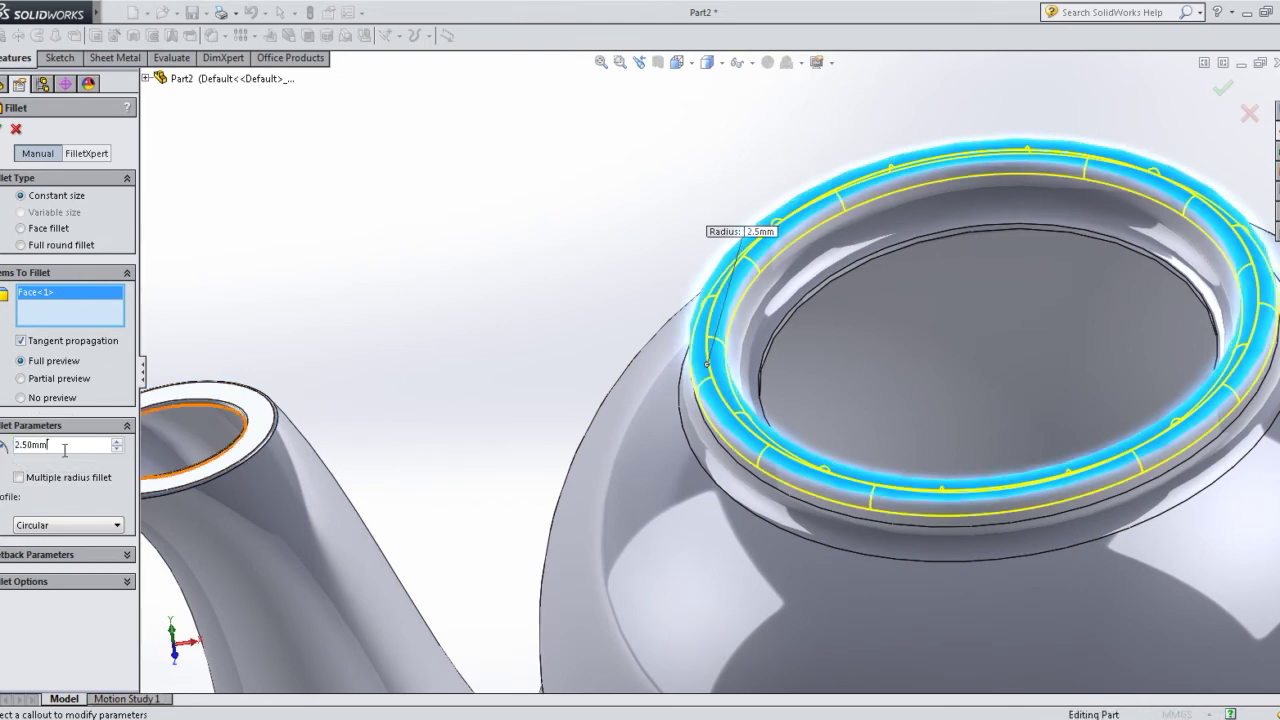
{"action": "type", "text": "1.5"}
{"action": "key", "text": "Return"}
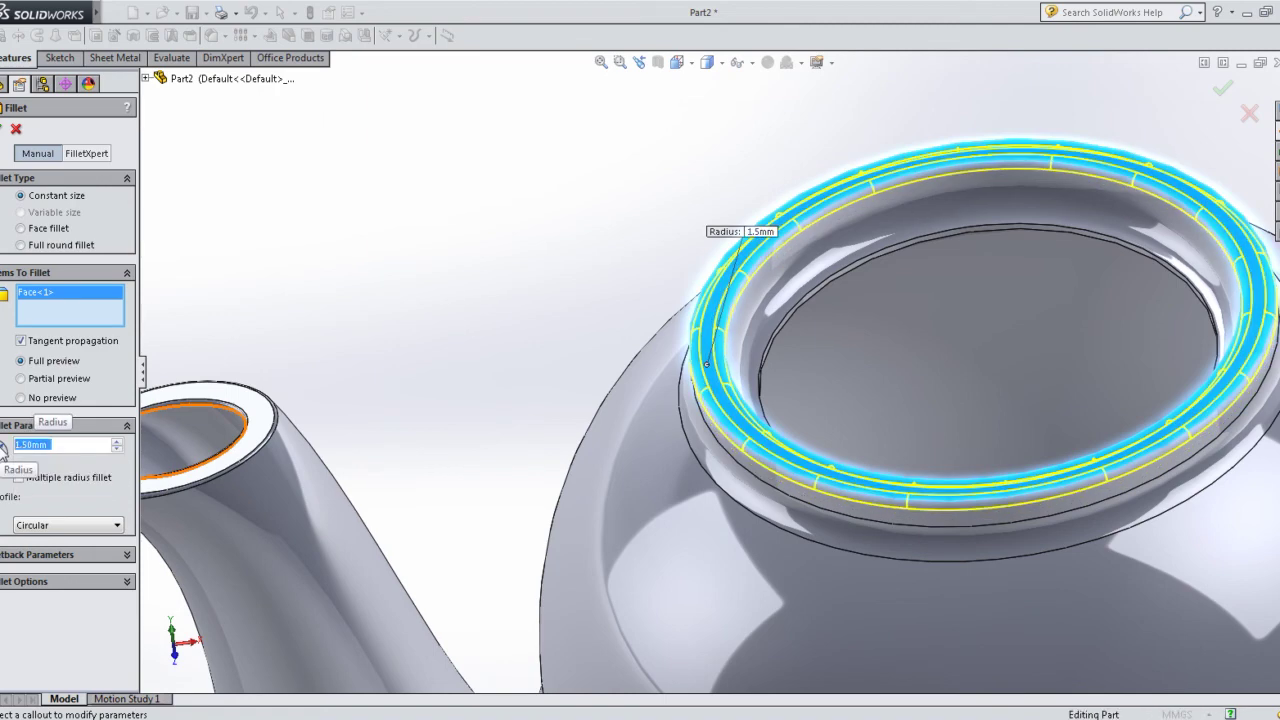
{"action": "left_click", "coordinate": [3, 130]}
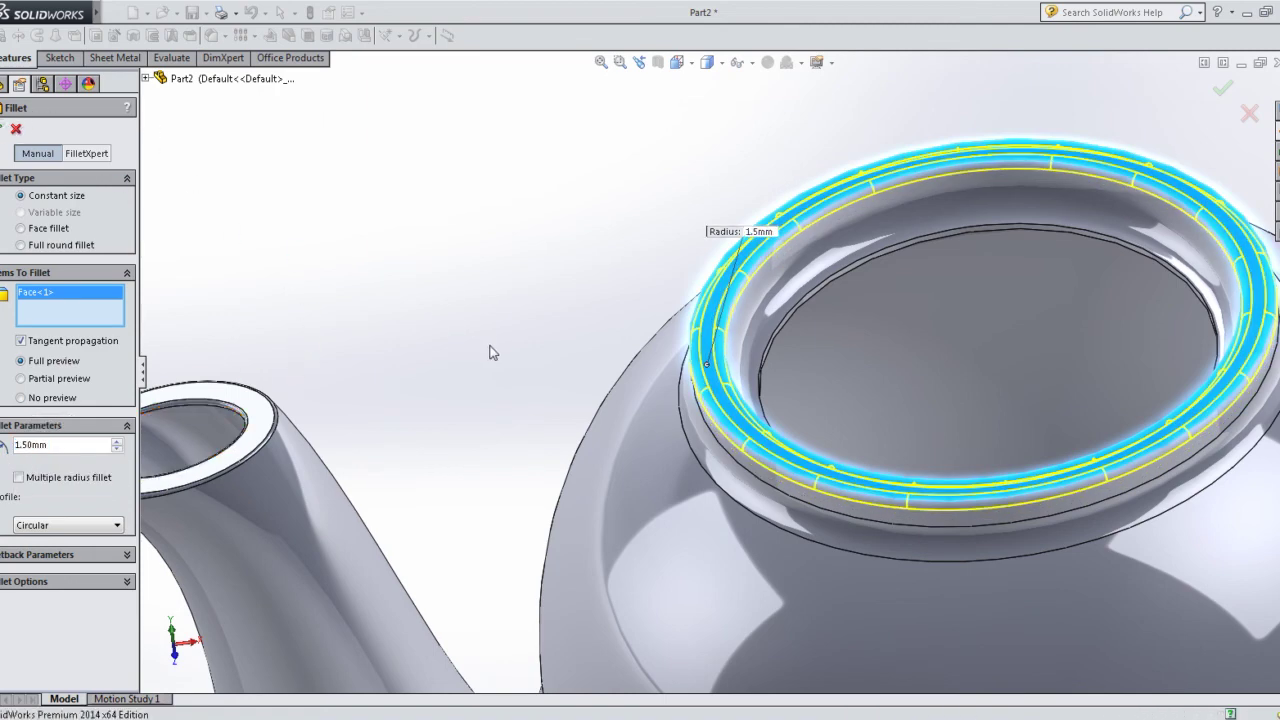
{"action": "scroll", "coordinate": [828, 449], "scroll_direction": "up", "scroll_amount": 4}
- Apply the Reflective Floor Checkered scene to the teapot
{"action": "scroll", "coordinate": [828, 441], "scroll_direction": "up", "scroll_amount": 3}
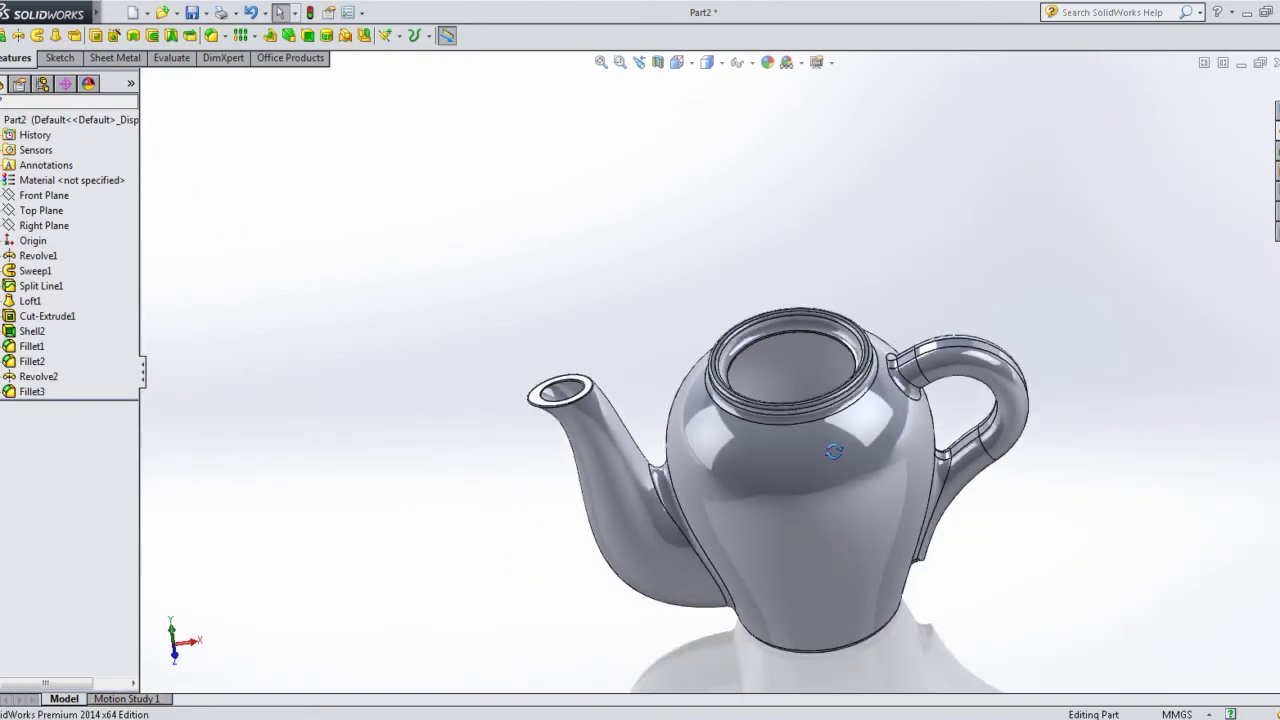
{"action": "middle_click_drag", "start_coordinate": [829, 443], "coordinate": [836, 407]}
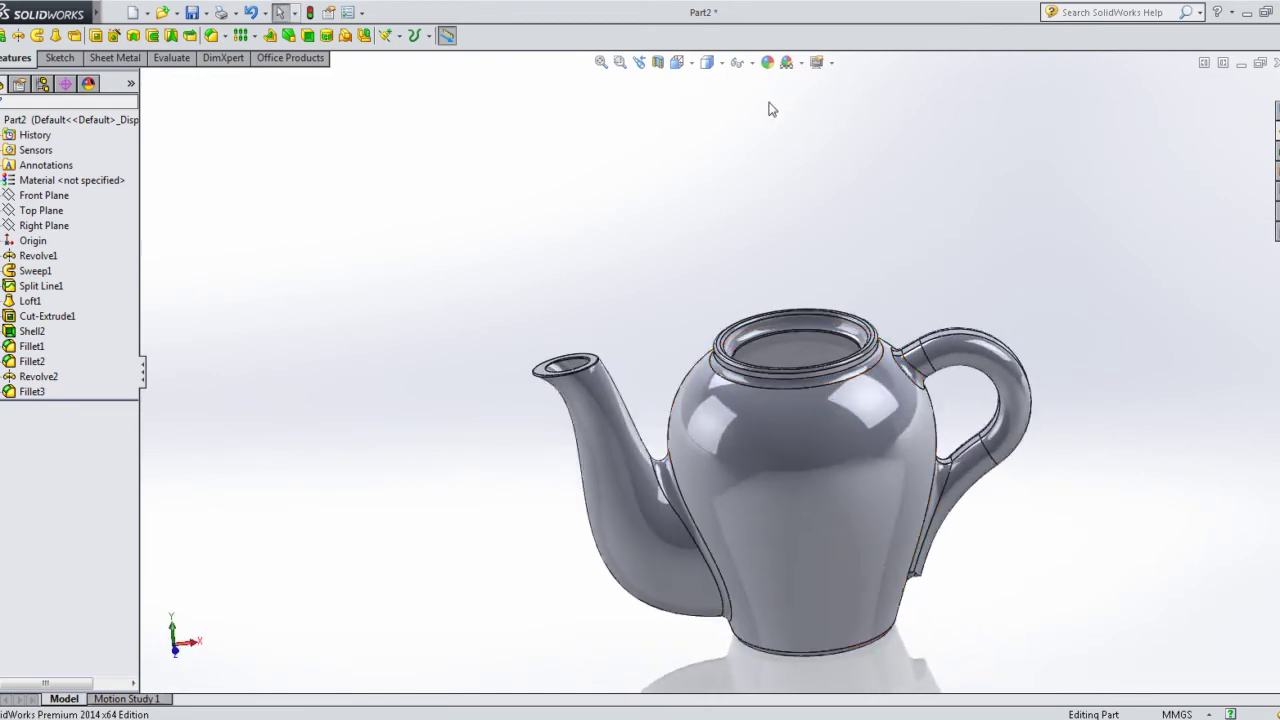
{"action": "left_click", "coordinate": [802, 64]}
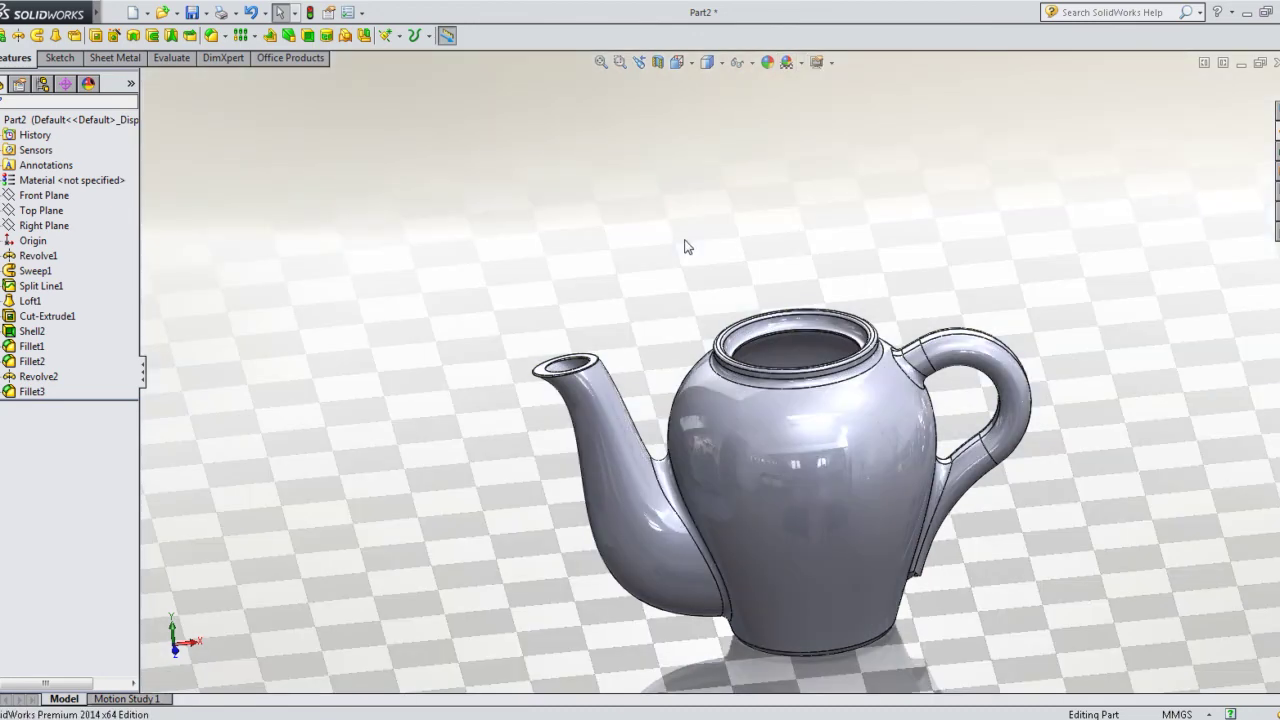
{"action": "scroll", "coordinate": [700, 295], "scroll_direction": "up", "scroll_amount": 5}
{"action": "scroll", "coordinate": [770, 220], "scroll_direction": "down", "scroll_amount": 3}
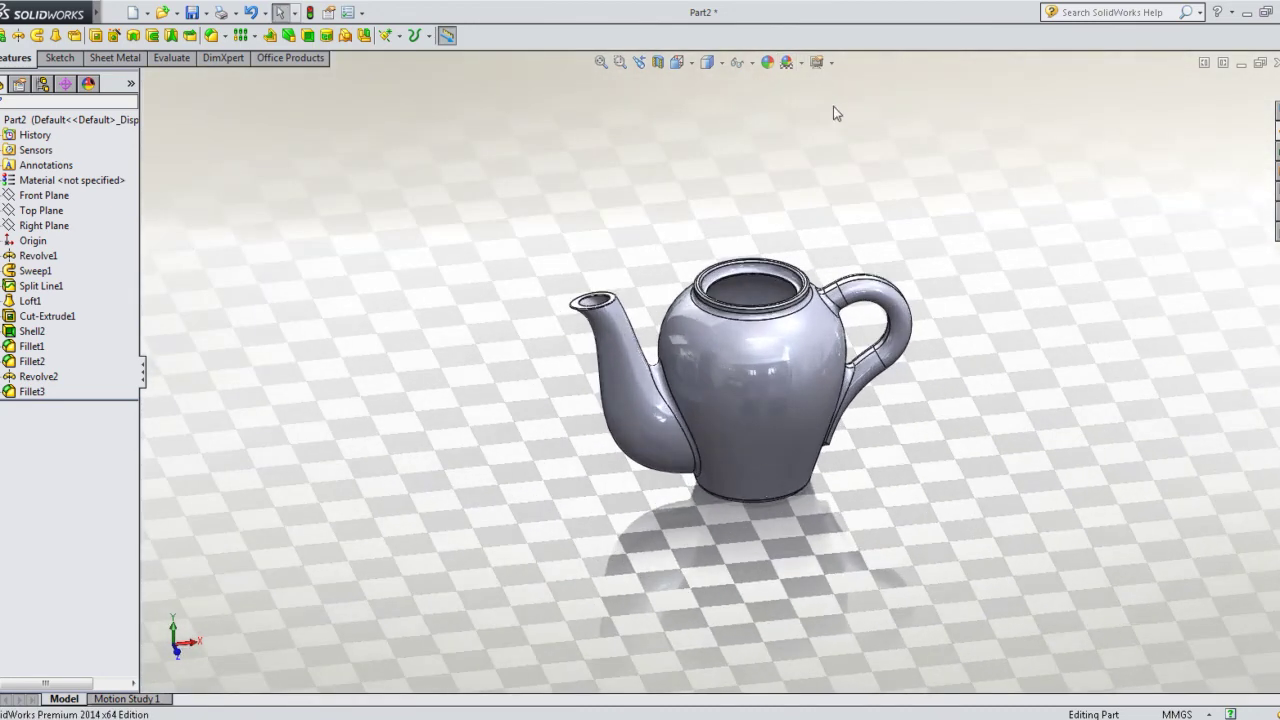
- Turn on Shadows In Shaded Mode and Ambient Occlusion
{"action": "left_click", "coordinate": [832, 64]}
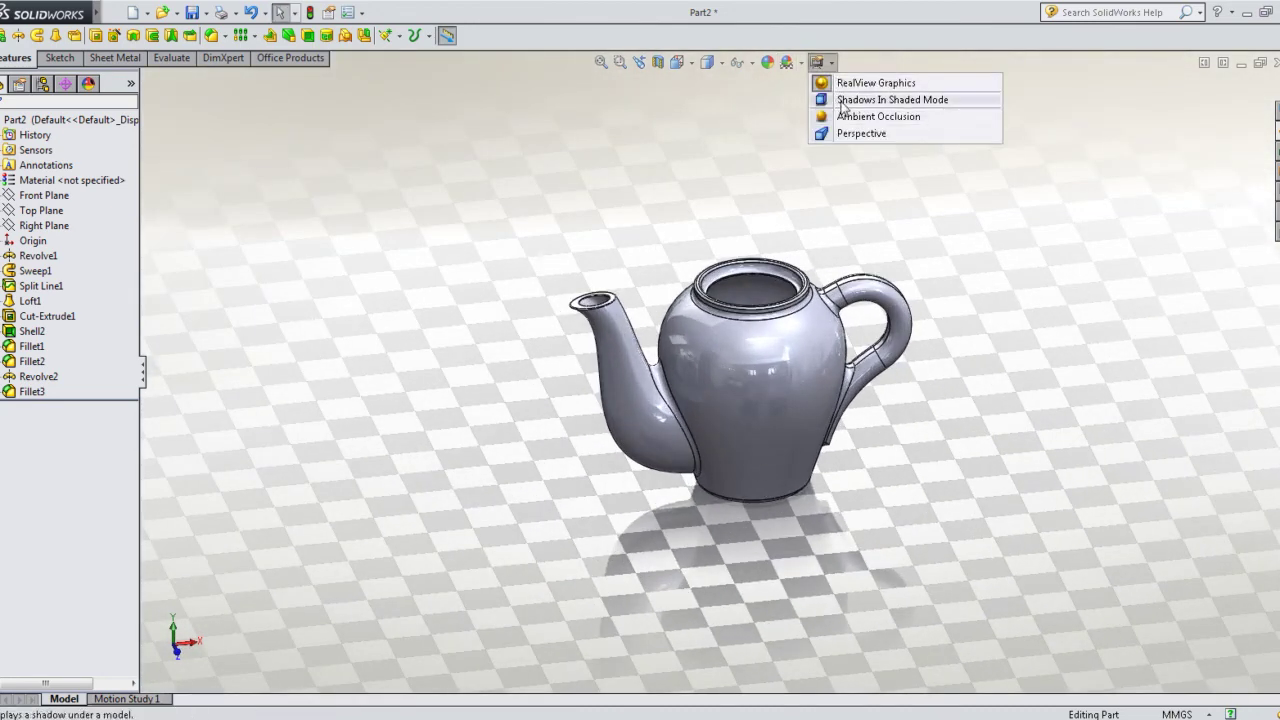
{"action": "left_click", "coordinate": [870, 99]}
{"action": "left_click", "coordinate": [832, 64]}
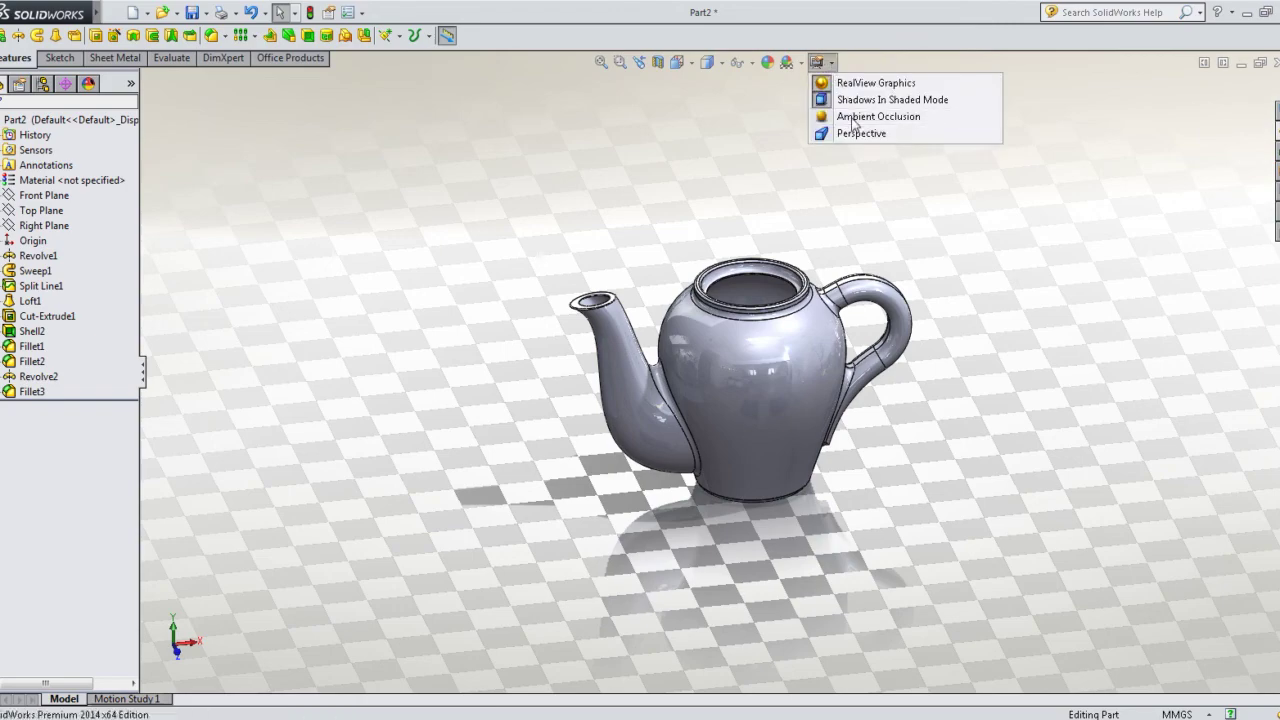
{"action": "left_click", "coordinate": [831, 64]}
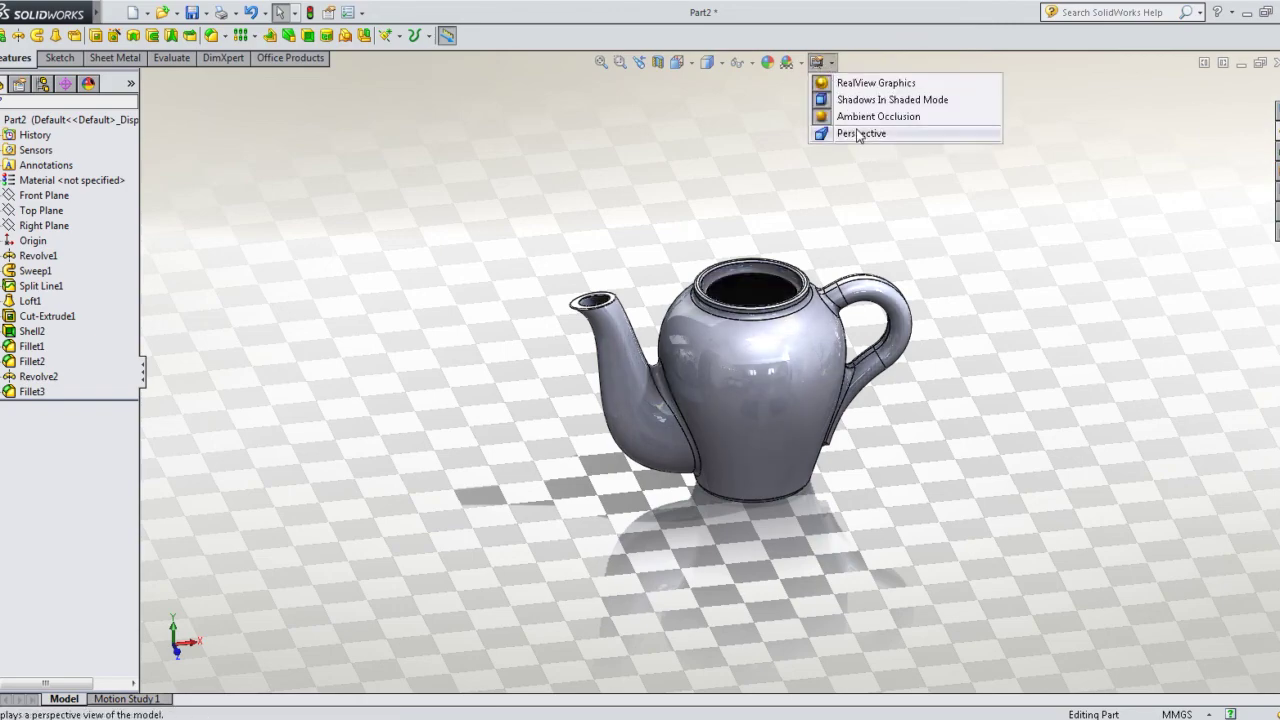
{"action": "scroll", "coordinate": [759, 424], "scroll_direction": "down", "scroll_amount": 3}
{"action": "scroll", "coordinate": [722, 309], "scroll_direction": "up", "scroll_amount": 3}
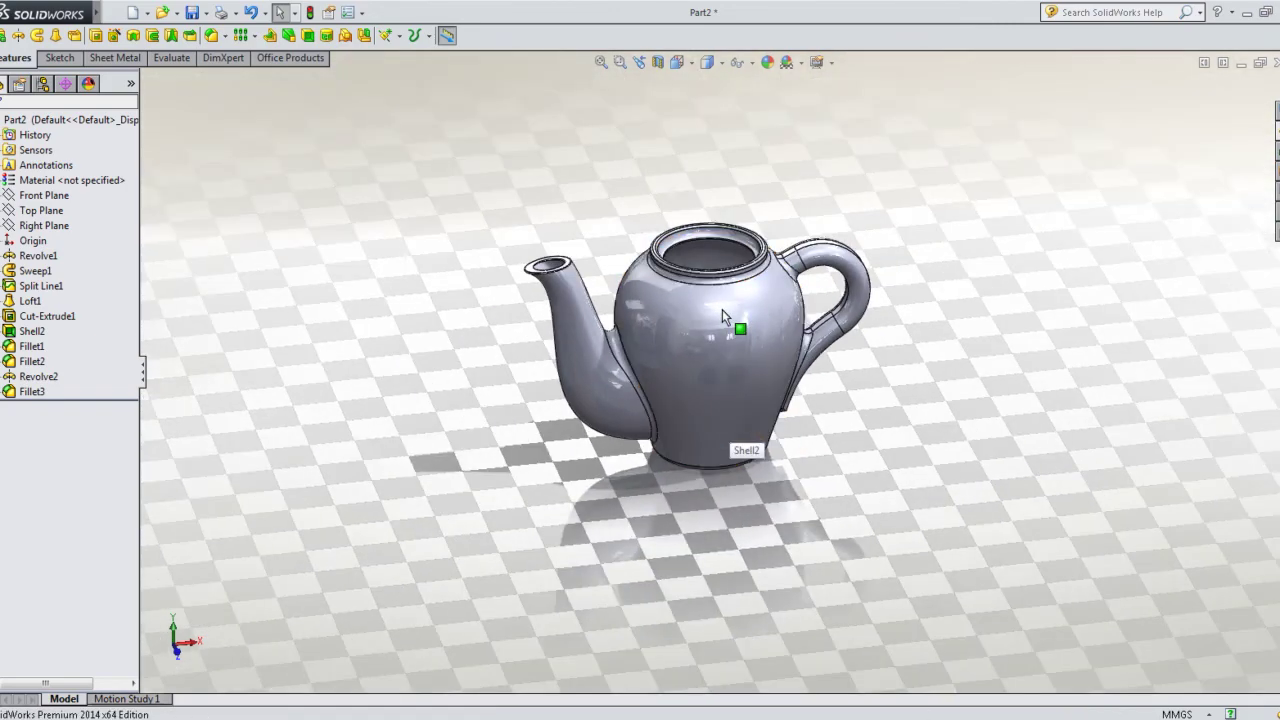
{"action": "scroll", "coordinate": [720, 330], "scroll_direction": "down", "scroll_amount": 3}
{"action": "mouse_move", "coordinate": [722, 330]}
{"action": "middle_mouse_down"}
{"action": "mouse_move", "coordinate": [703, 277]}
{"action": "mouse_move", "coordinate": [666, 286]}
{"action": "mouse_move", "coordinate": [737, 314]}
{"action": "middle_mouse_up"}
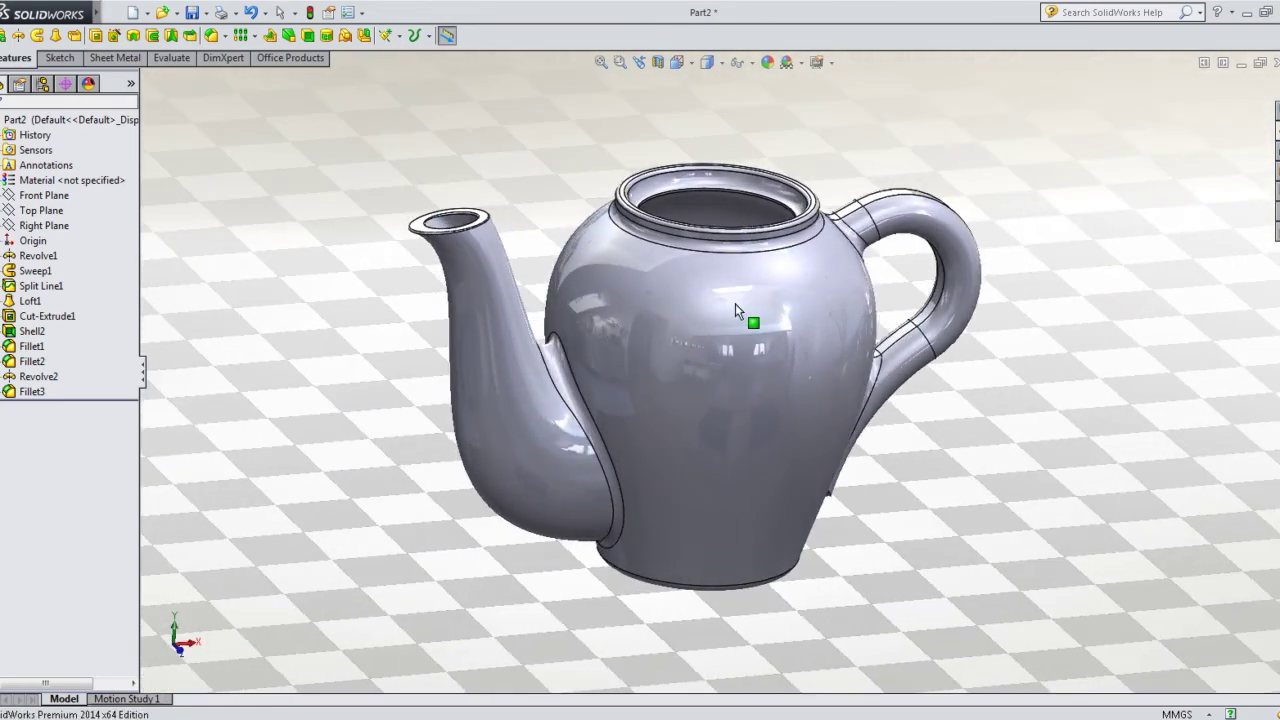
- Apply the ceramic appearance from Stone > Stoneware to the teapot
{"action": "key", "text": "Escape"}
{"action": "left_click", "coordinate": [1277, 211]}
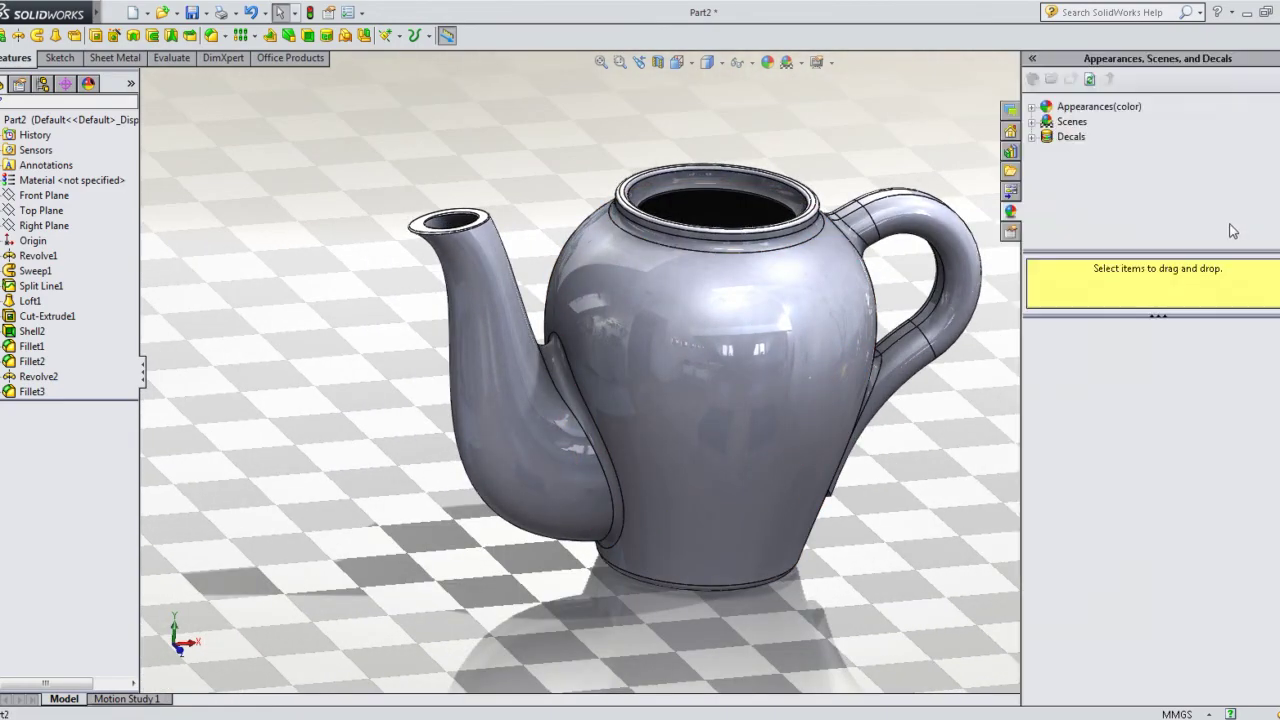
{"action": "left_click", "coordinate": [1046, 106]}
{"action": "left_click", "coordinate": [1031, 106]}
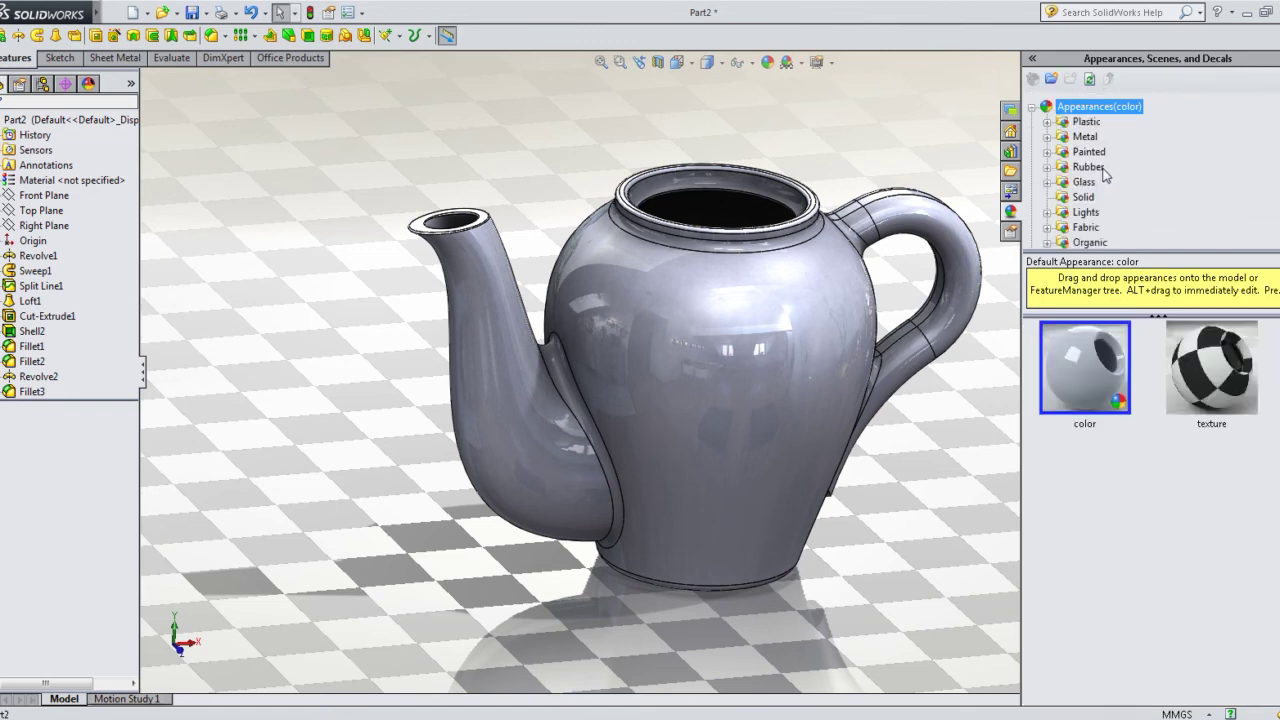
{"action": "scroll", "coordinate": [1060, 170], "scroll_direction": "down", "scroll_amount": 3}
{"action": "left_click", "coordinate": [1047, 167]}
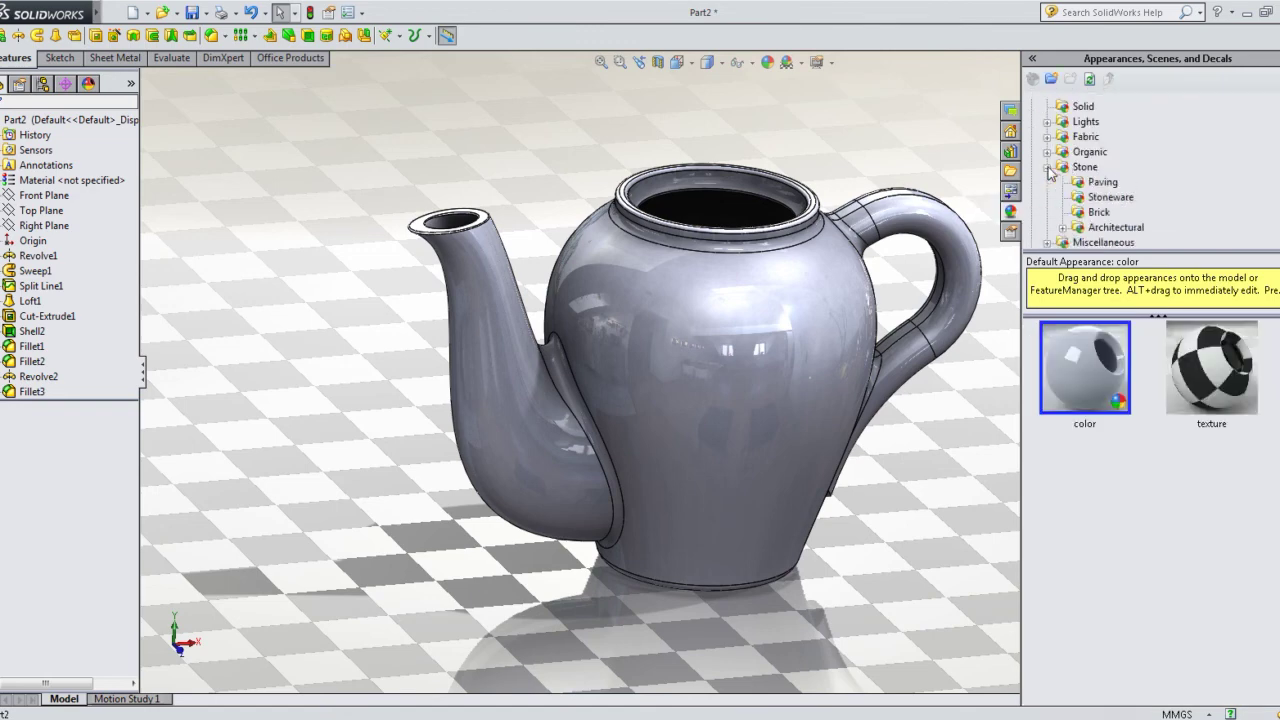
{"action": "left_click", "coordinate": [1110, 197]}
{"action": "left_click", "coordinate": [1211, 385]}
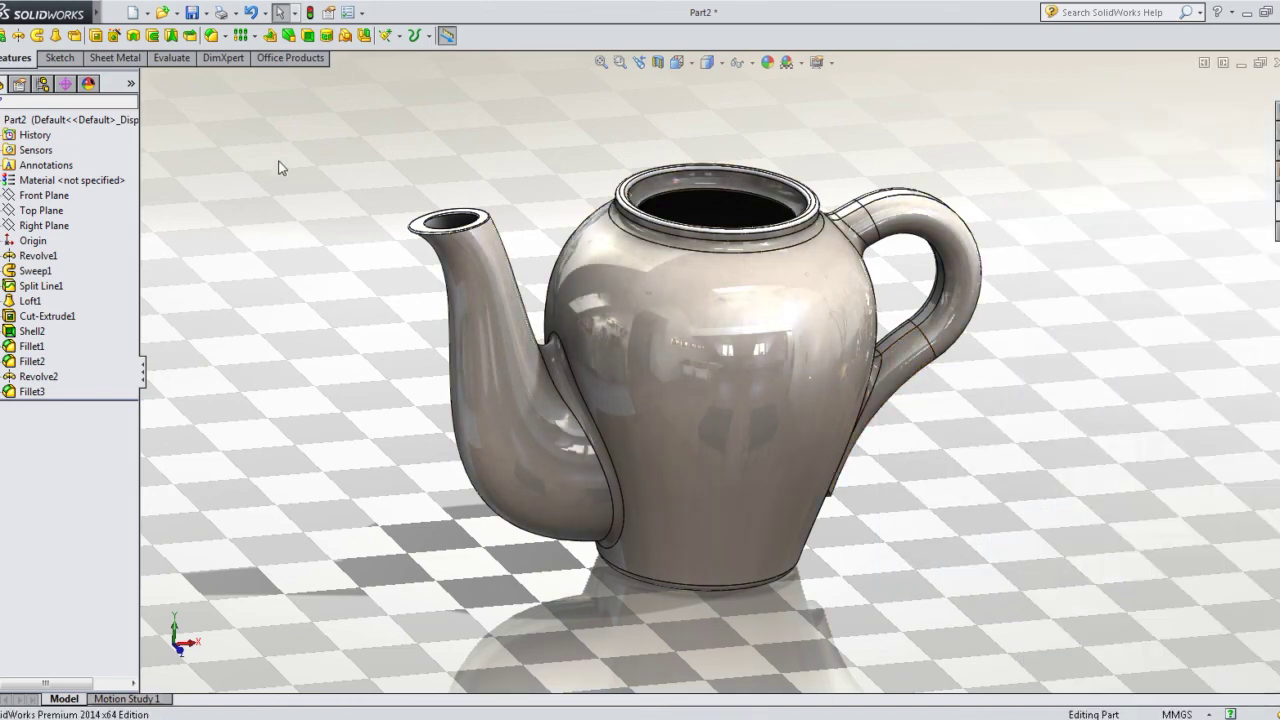
{"action": "scroll", "coordinate": [771, 366], "scroll_direction": "up", "scroll_amount": 2}
{"action": "mouse_move", "coordinate": [771, 366]}
{"action": "middle_mouse_down"}
{"action": "mouse_move", "coordinate": [719, 456]}
{"action": "mouse_move", "coordinate": [720, 626]}
{"action": "mouse_move", "coordinate": [737, 343]}
{"action": "mouse_move", "coordinate": [880, 334]}
{"action": "mouse_move", "coordinate": [941, 362]}
{"action": "mouse_move", "coordinate": [700, 349]}
{"action": "mouse_move", "coordinate": [760, 363]}
{"action": "mouse_move", "coordinate": [740, 348]}
{"action": "mouse_move", "coordinate": [723, 355]}
{"action": "middle_mouse_up"}
{"action": "scroll", "coordinate": [730, 345], "scroll_direction": "down", "scroll_amount": 2}
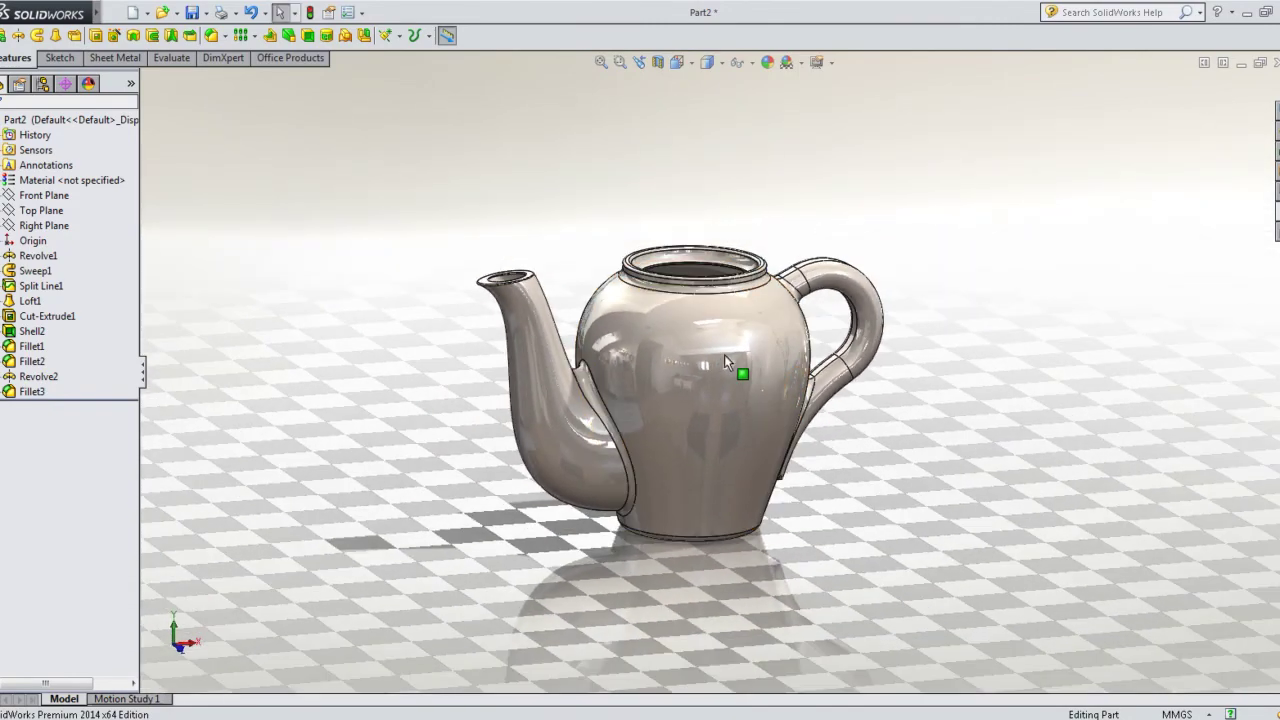
{"action": "scroll", "coordinate": [725, 347], "scroll_direction": "down", "scroll_amount": 1}
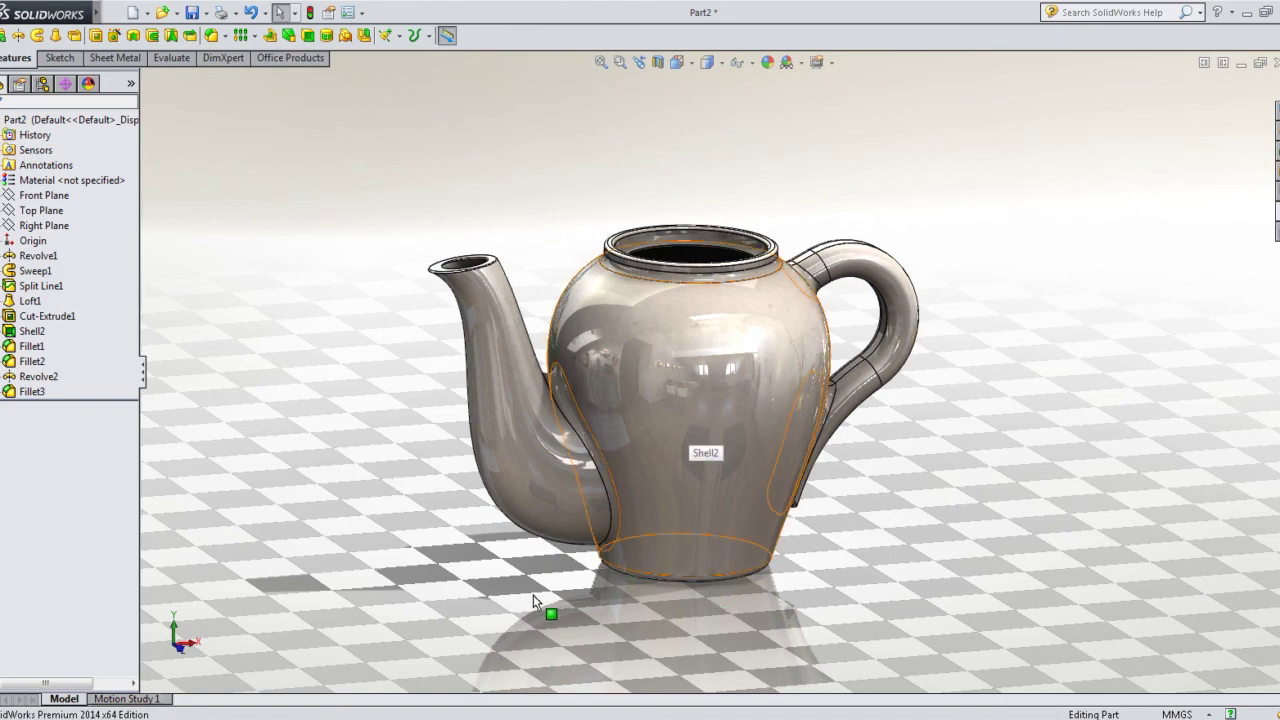
{"action": "mouse_move", "coordinate": [469, 551]}
{"action": "middle_mouse_down"}
{"action": "mouse_move", "coordinate": [309, 662]}
{"action": "mouse_move", "coordinate": [400, 600]}
{"action": "mouse_move", "coordinate": [500, 577]}
{"action": "mouse_move", "coordinate": [494, 614]}
{"action": "mouse_move", "coordinate": [479, 621]}
{"action": "middle_mouse_up"}
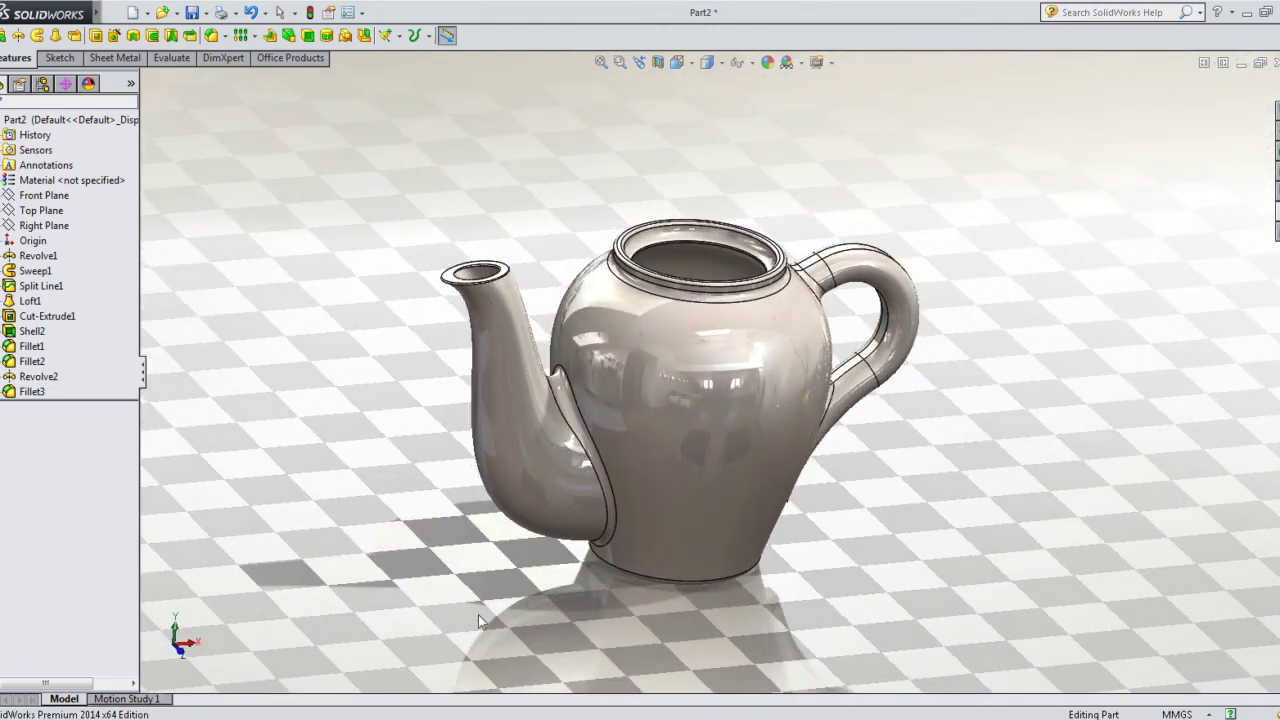
- Apply the earthenware appearance to the teapot
{"action": "left_click", "coordinate": [1277, 191]}
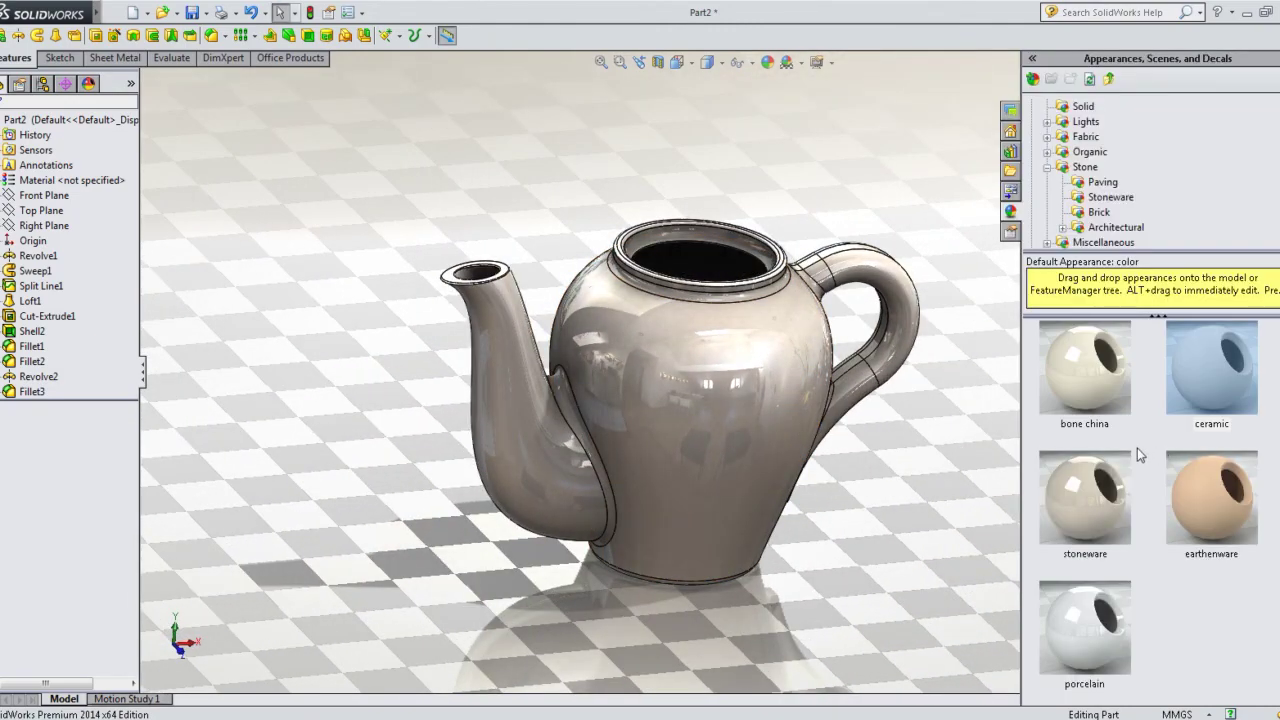
{"action": "left_click", "coordinate": [1183, 502]}
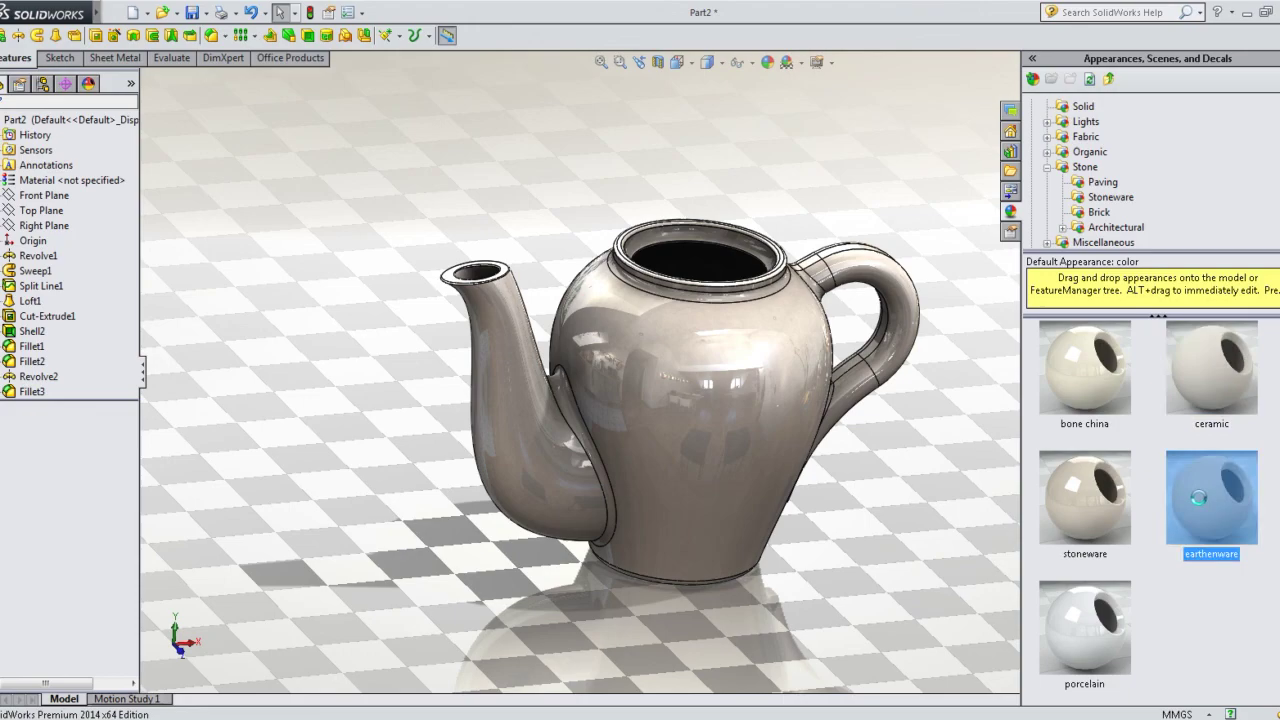
{"action": "mouse_move", "coordinate": [866, 498]}
{"action": "middle_mouse_down"}
{"action": "mouse_move", "coordinate": [697, 503]}
{"action": "mouse_move", "coordinate": [851, 451]}
{"action": "middle_mouse_up"}
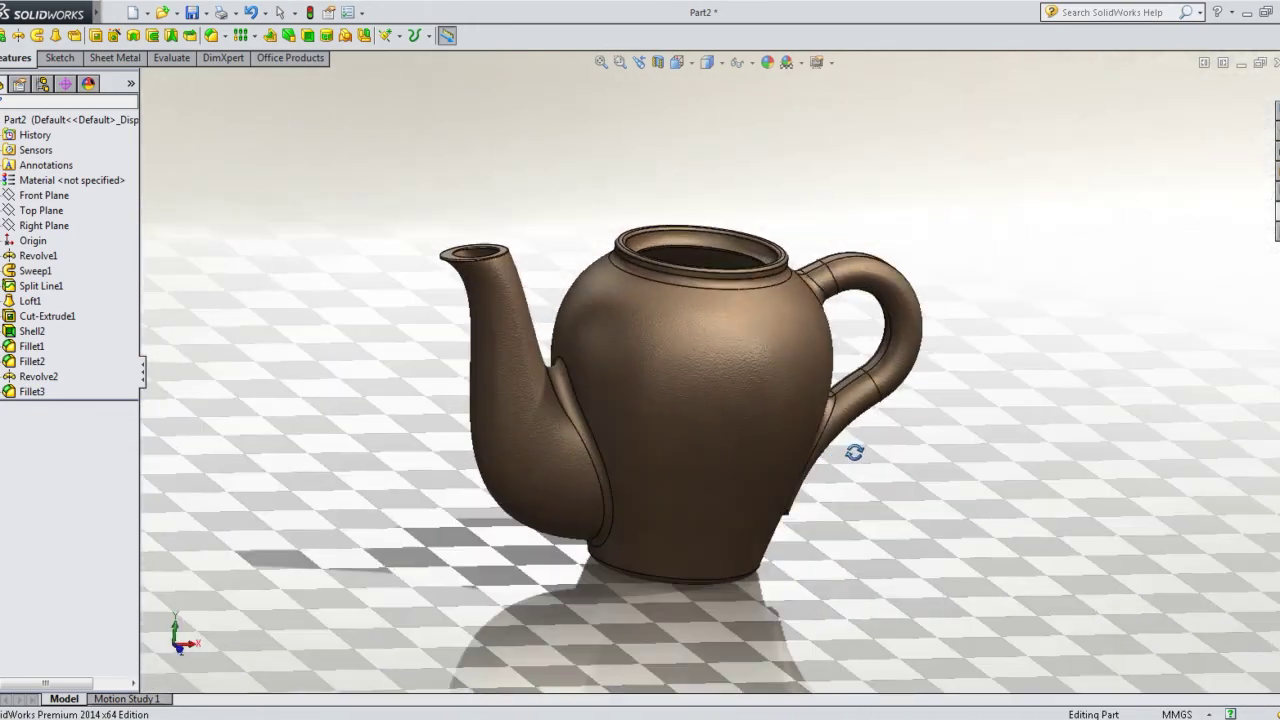
- Try the architectural red ceramic tile and slate 2d appearances on the teapot
{"action": "left_click", "coordinate": [1277, 211]}
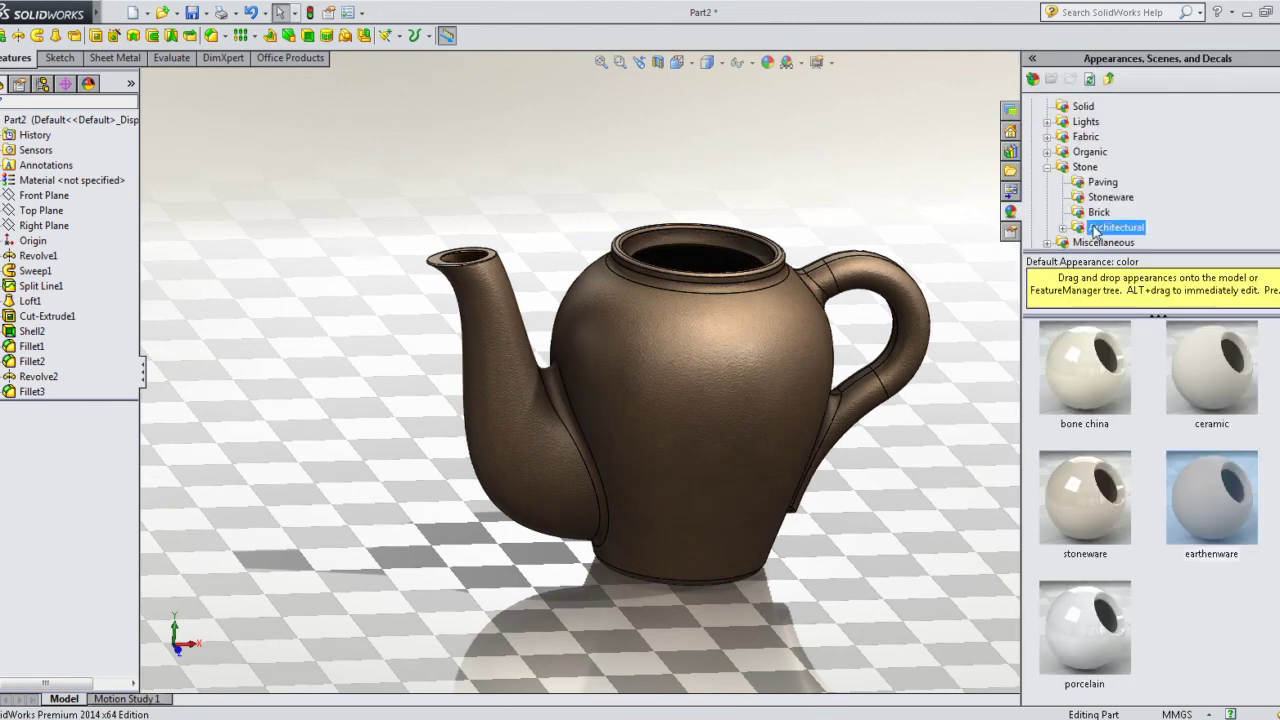
{"action": "left_click", "coordinate": [1198, 372]}
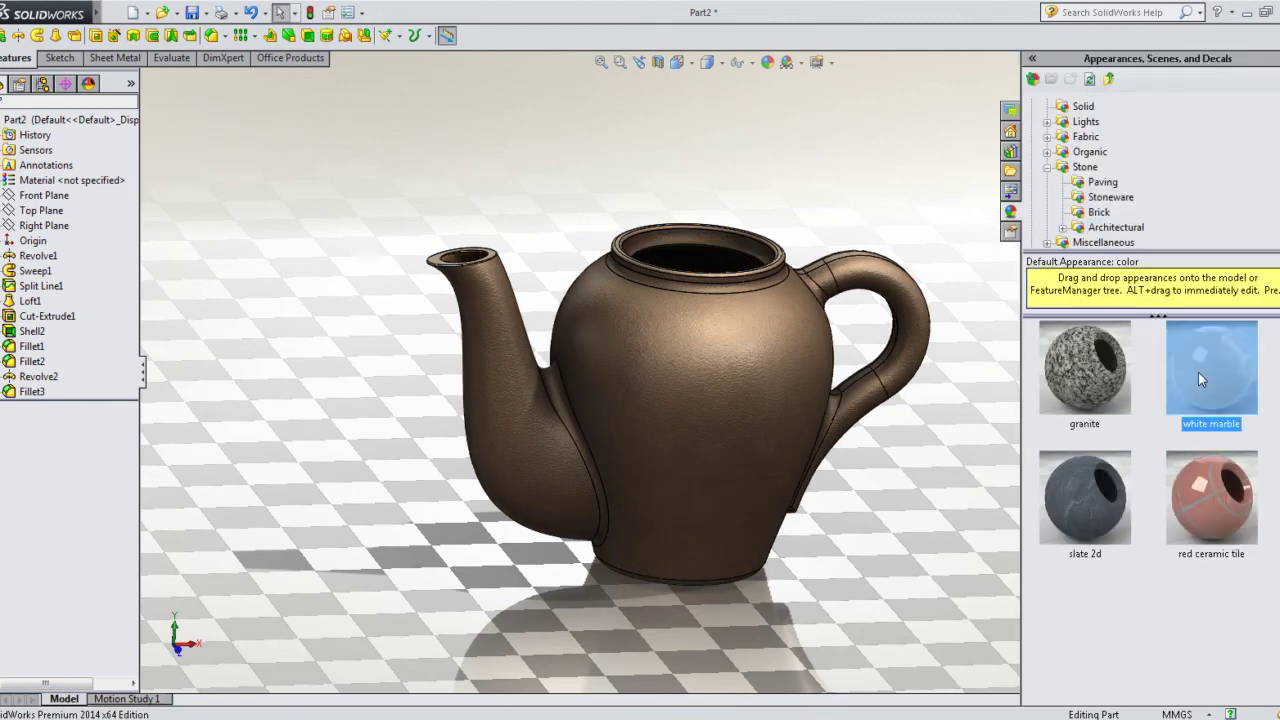
{"action": "left_click", "coordinate": [1210, 482]}
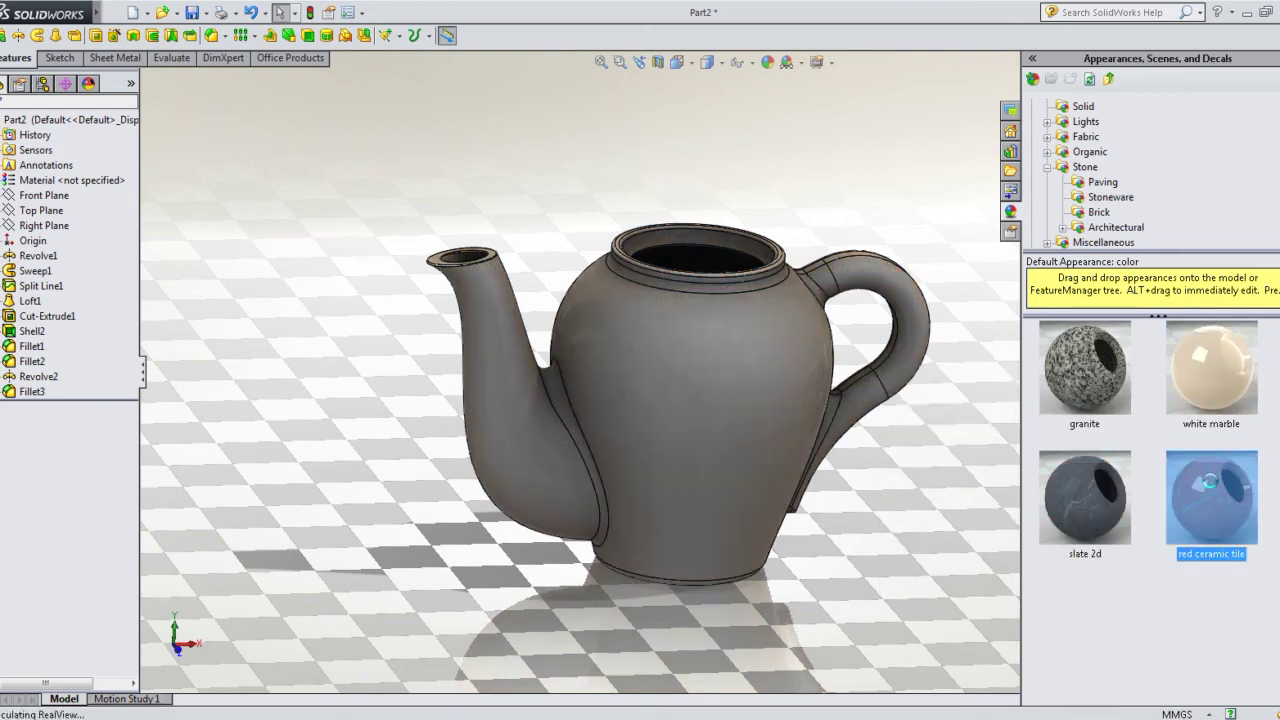
{"action": "left_click", "coordinate": [1066, 505]}
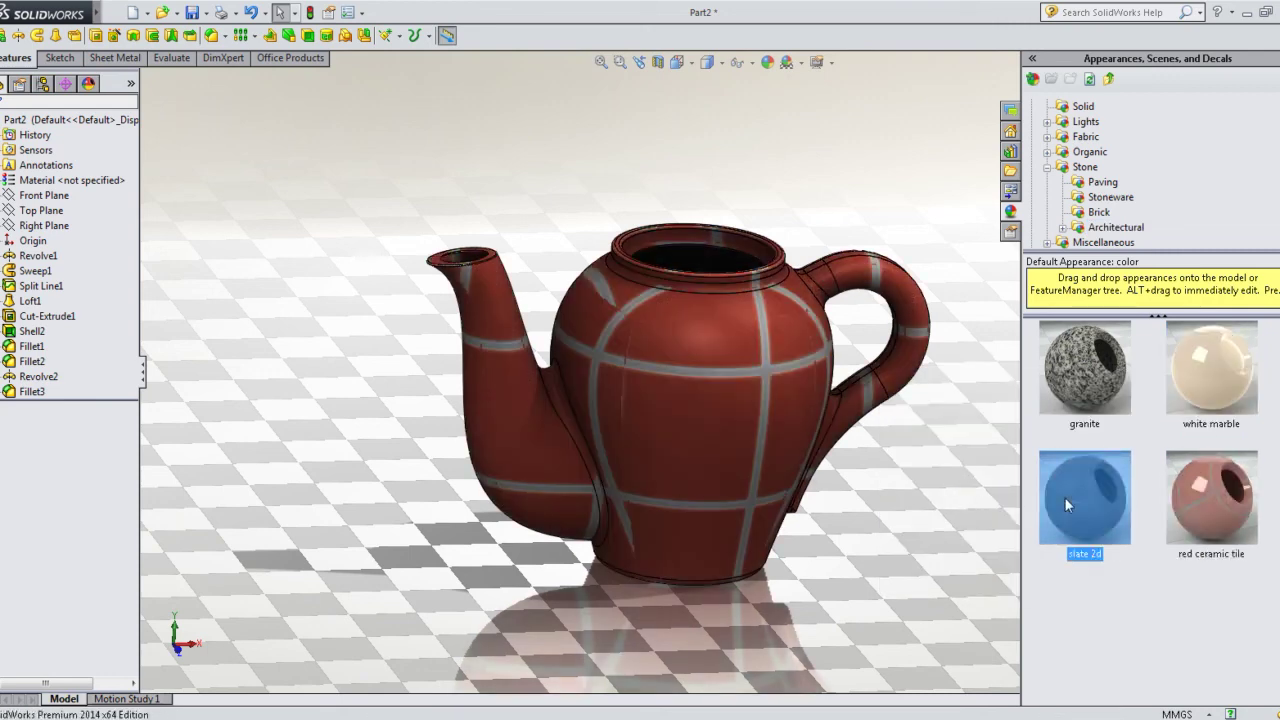